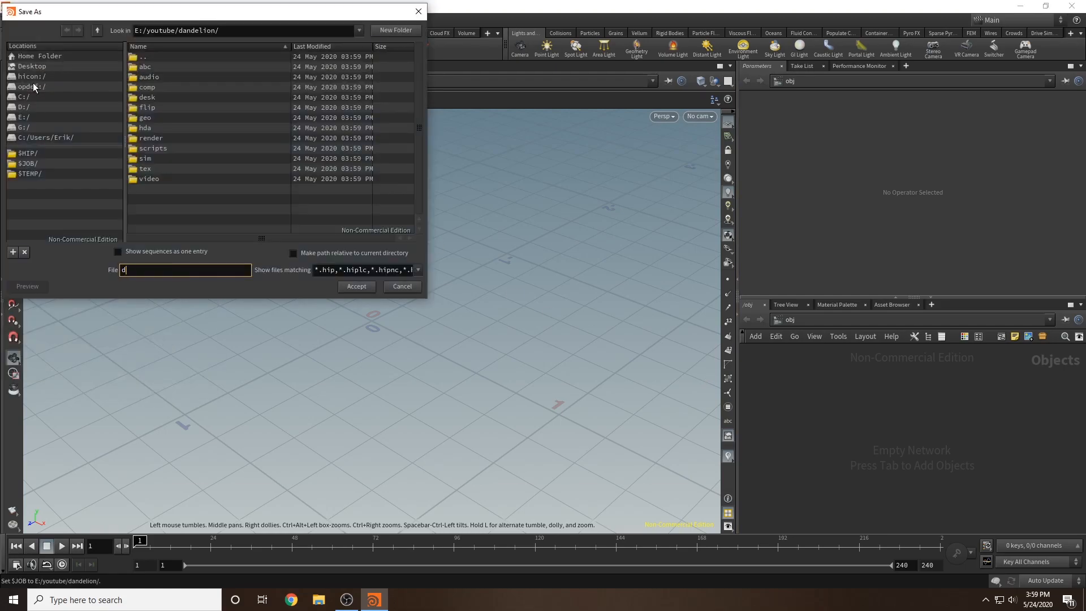
# - Save the scene as dandelion.hipnc and add a geometry object named emitter
pyautogui.click(400, 284)
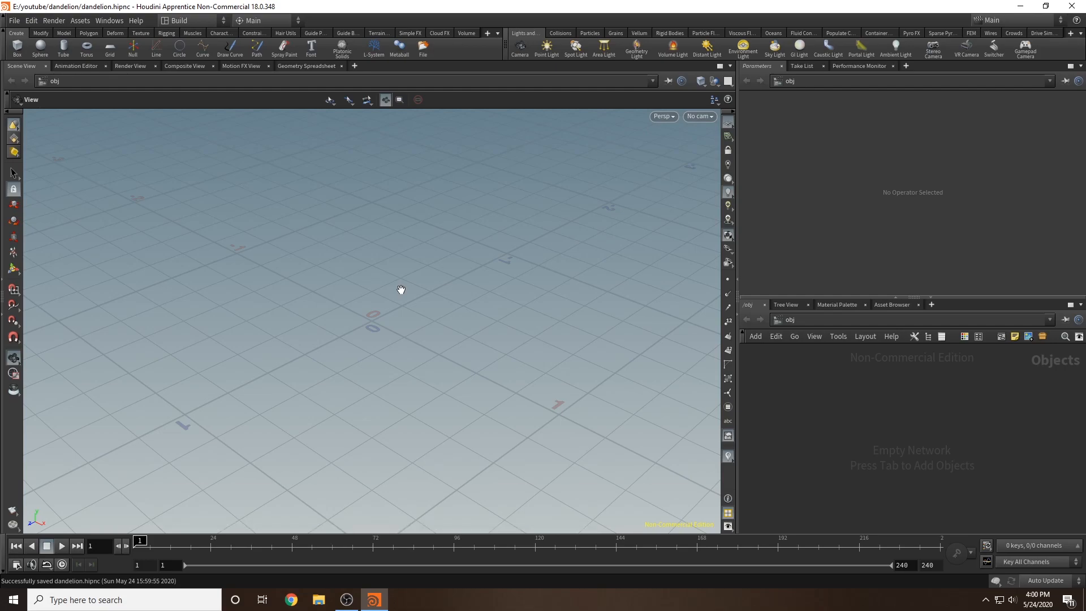
pyautogui.press('Tab')
pyautogui.write('geo')
pyautogui.press('Return')
pyautogui.click(801, 390)
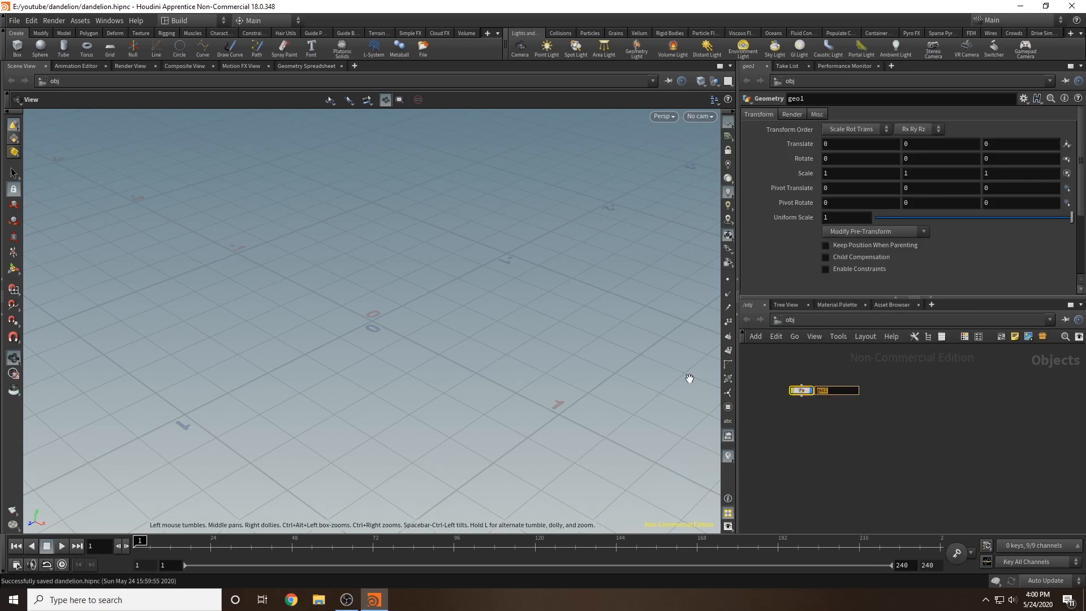
pyautogui.write('emitter')
pyautogui.press('Return')
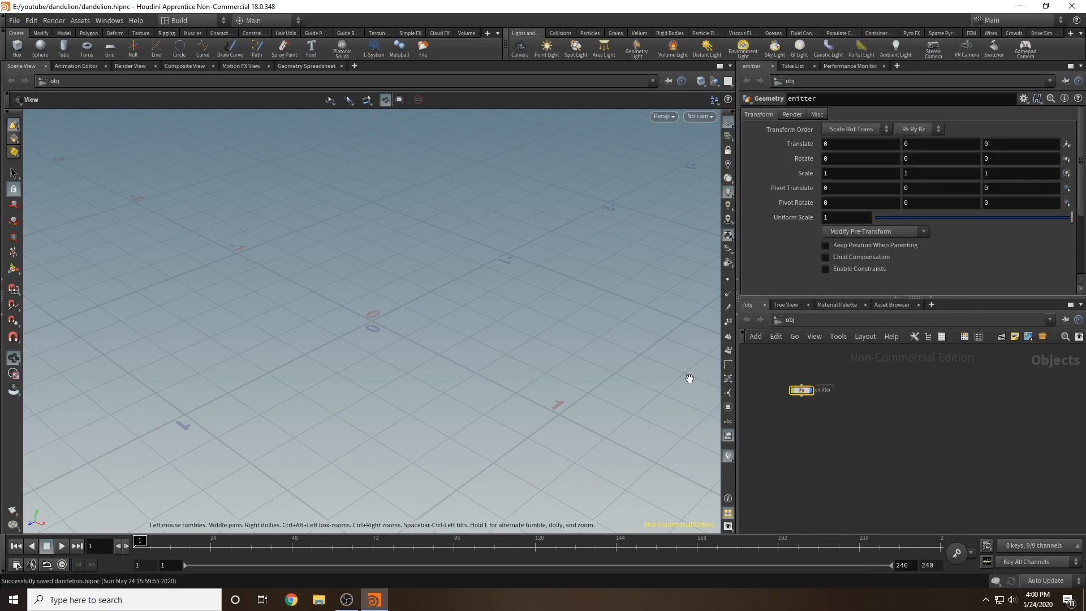
# - Inside the emitter object, add a sphere and set its primitive type to Polygon
pyautogui.doubleClick(802, 390)
pyautogui.press('Tab')
pyautogui.write('sp')
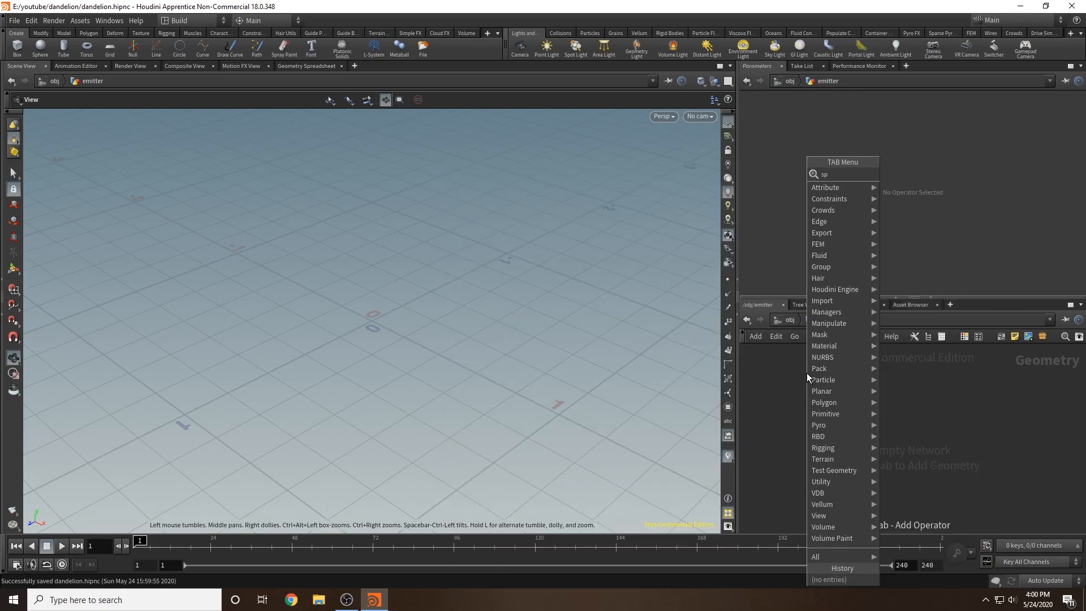
pyautogui.press('Return')
pyautogui.click(817, 381)
pyautogui.click(833, 114)
pyautogui.click(850, 134)
pyautogui.scroll(-5, 529, 261)
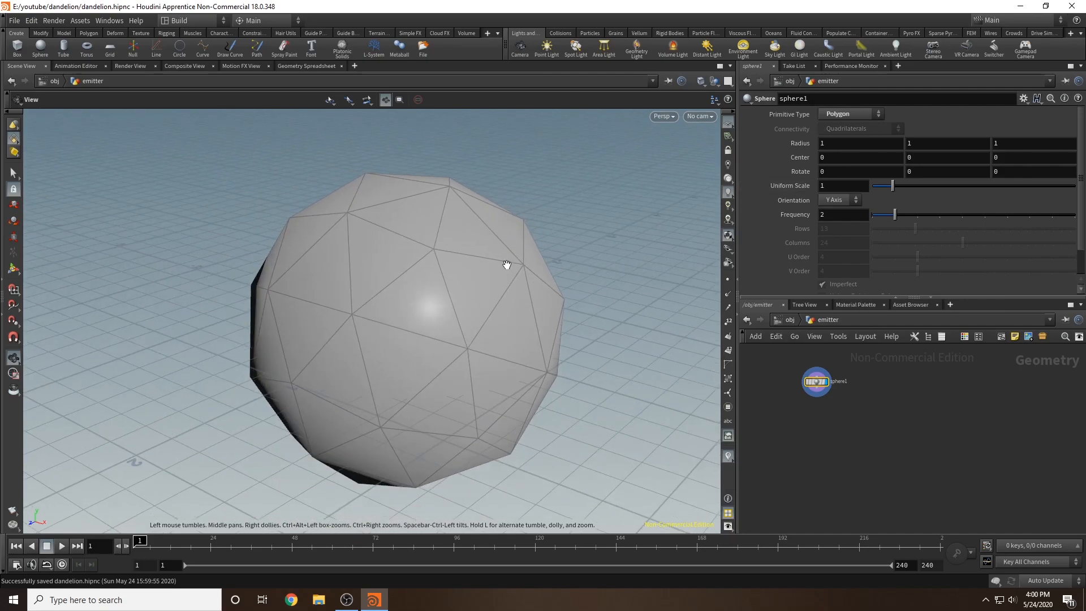
pyautogui.scroll(-2, 506, 265)
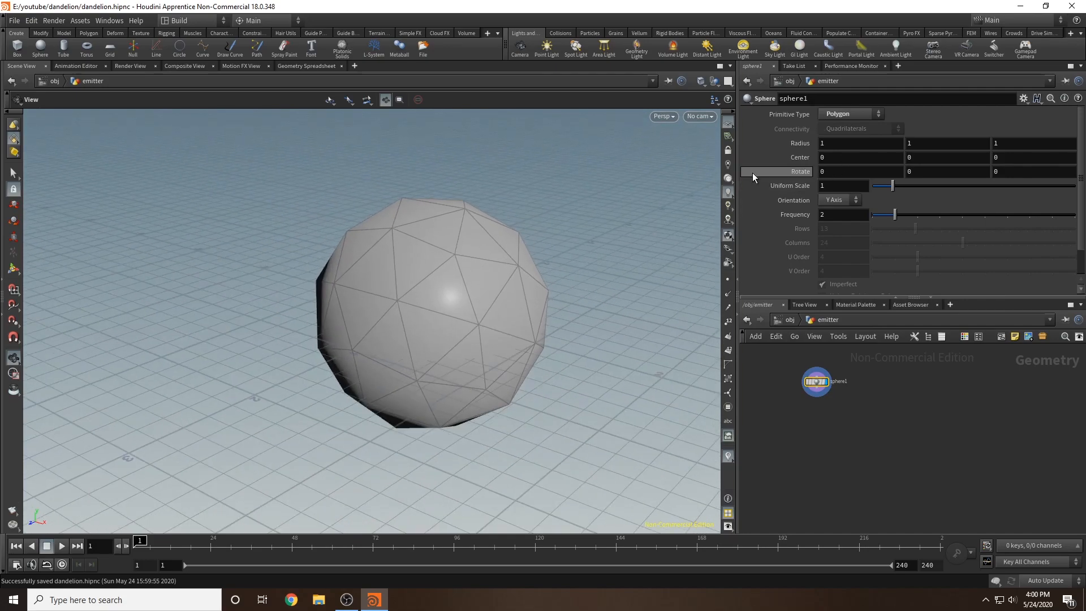
# - Set the sphere's uniform scale to 0.1
pyautogui.click(830, 186)
pyautogui.write('.1')
pyautogui.press('Return')
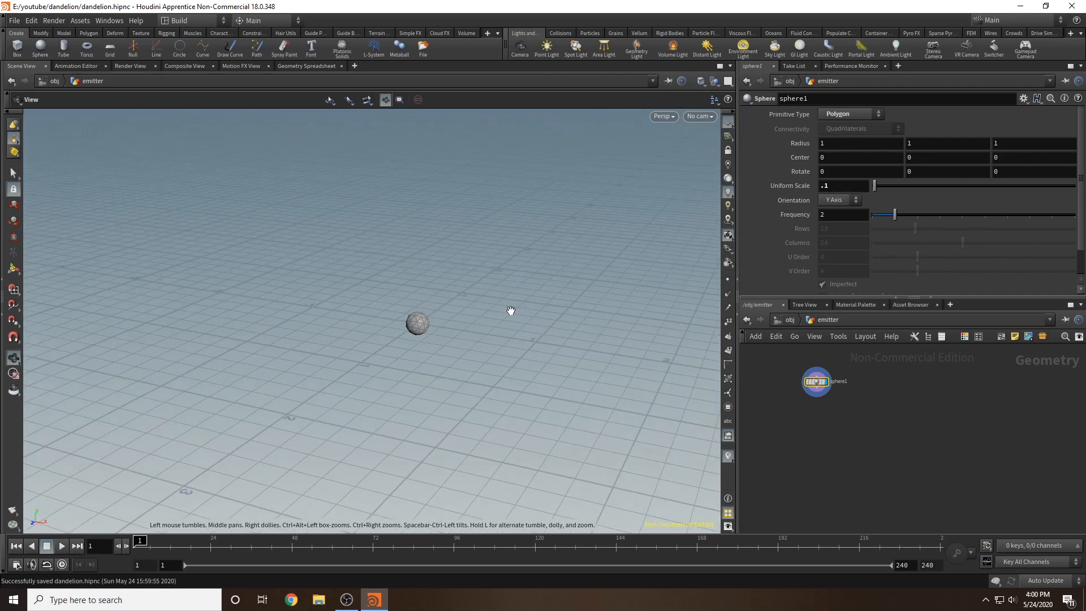
pyautogui.scroll(3, 405, 315)
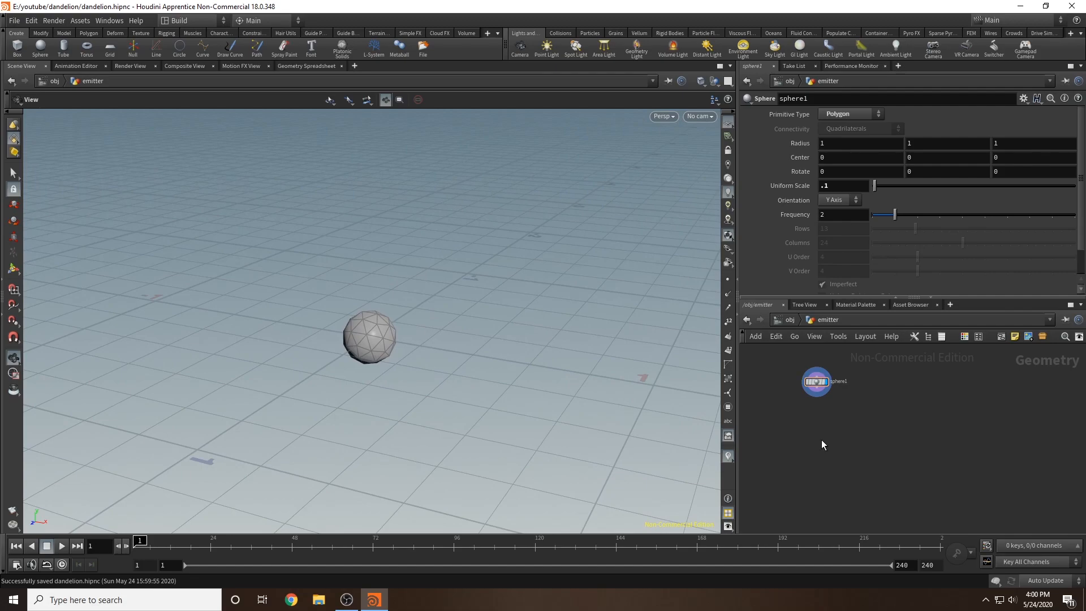
# - Add a POP Network fed by the sphere and go inside it
pyautogui.press('Tab')
pyautogui.write('pop')
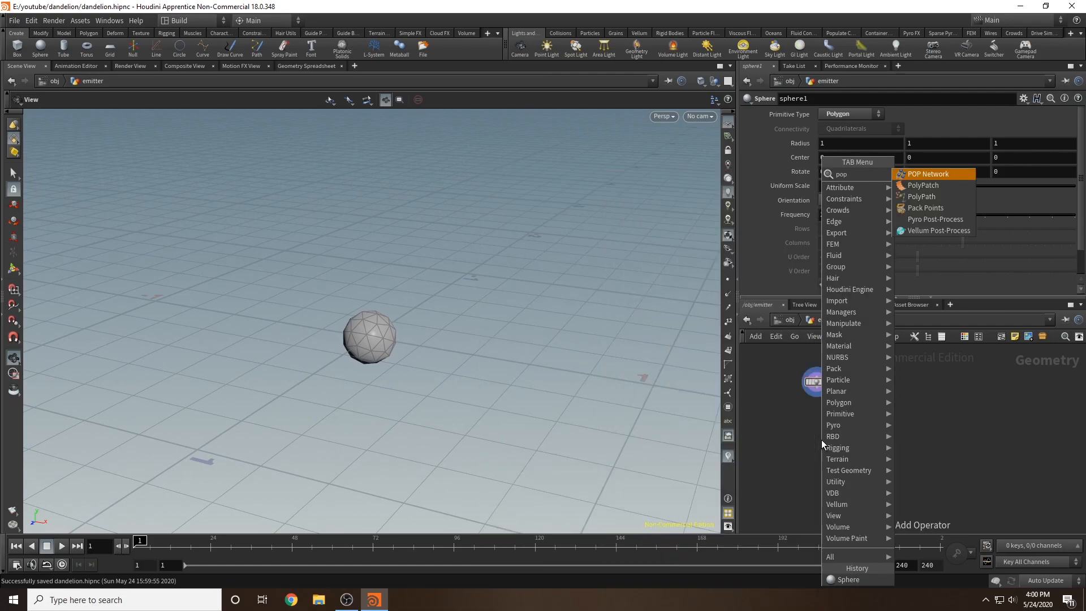
pyautogui.click(927, 186)
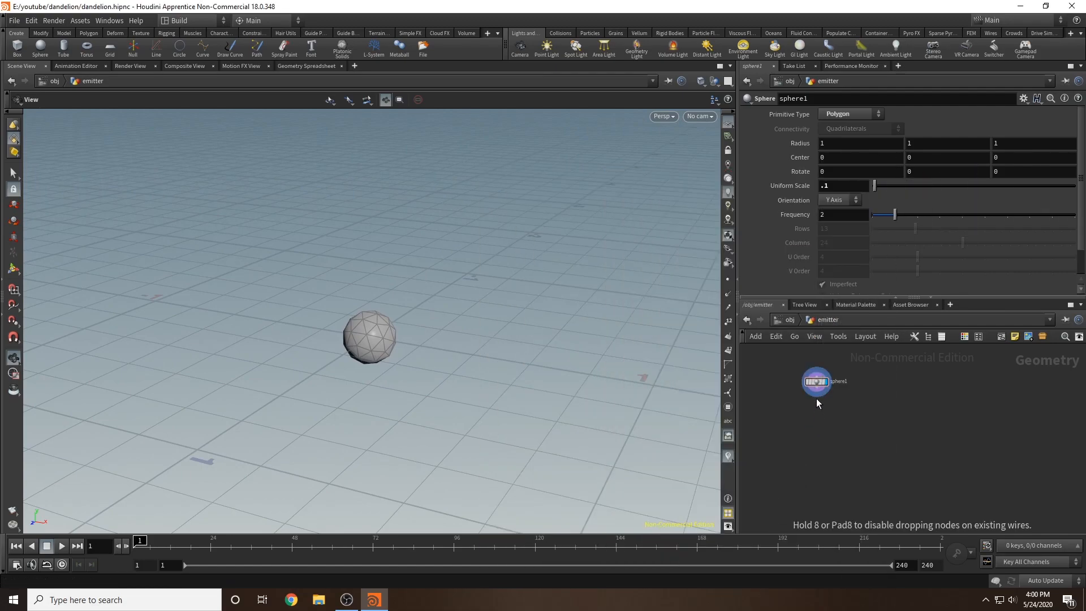
pyautogui.click(816, 421)
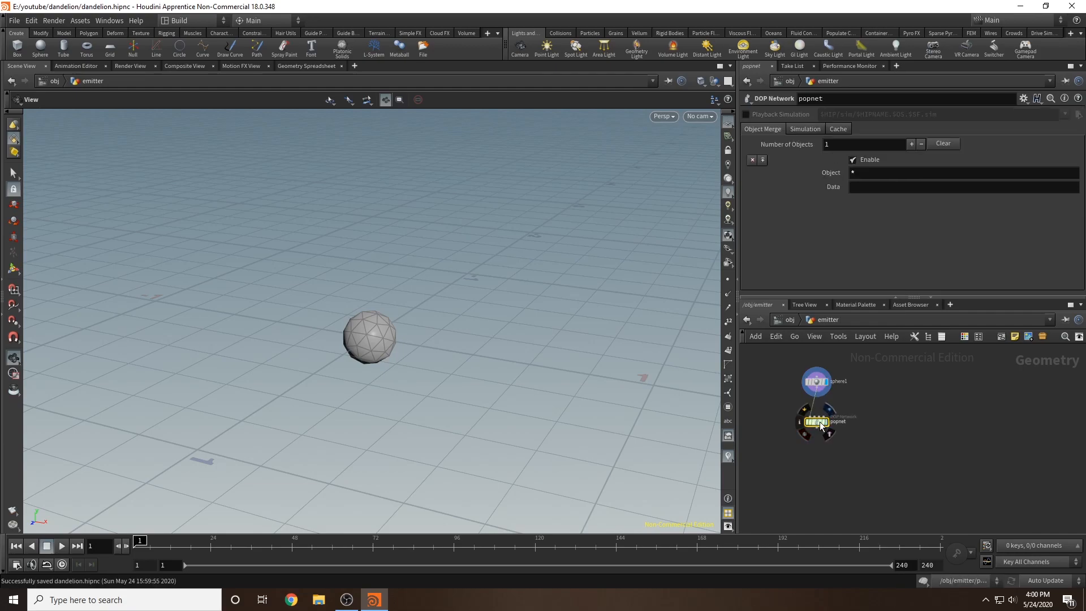
pyautogui.doubleClick(817, 422)
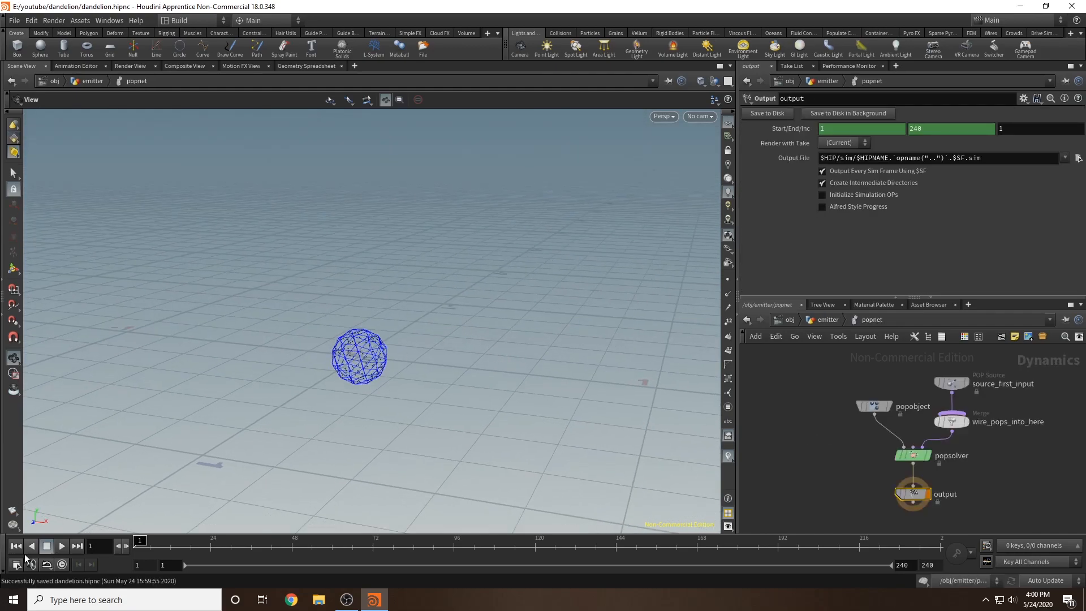
# - Play the default particle simulation to check the emission and return to frame 1
pyautogui.click(62, 545)
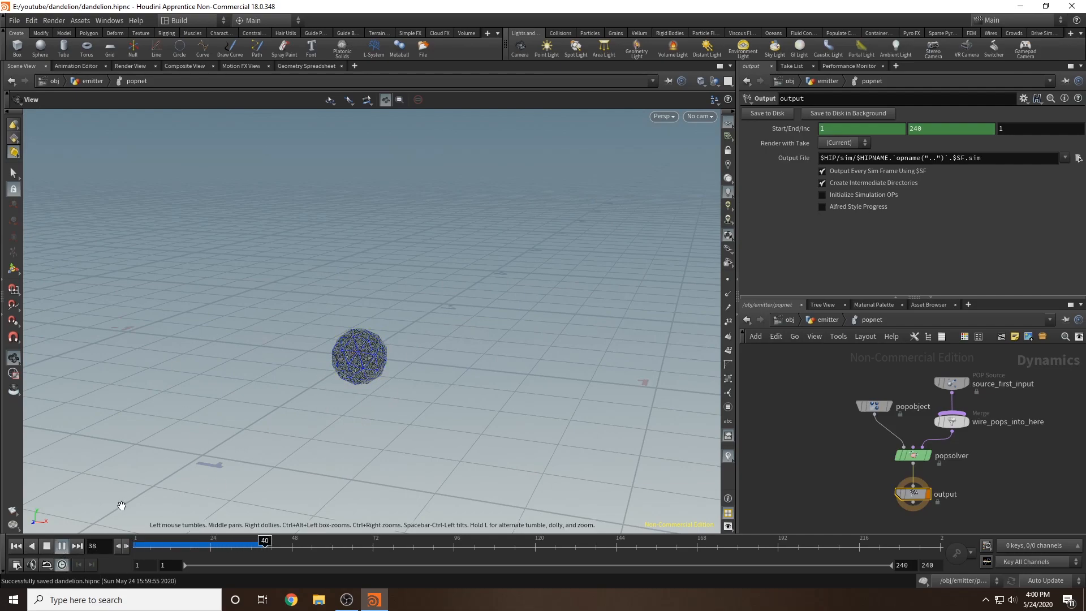
pyautogui.click(60, 548)
pyautogui.moveTo(164, 550); pyautogui.dragTo(98, 550)
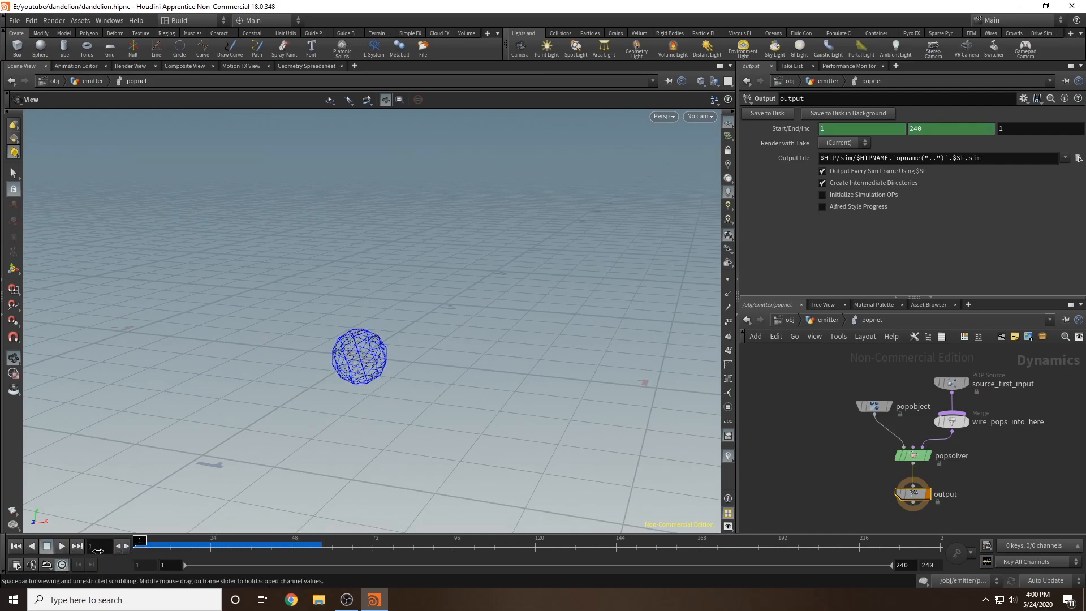
# - In the source_first_input birth settings, set the constant activation to 0 and the impulse count to 70
pyautogui.click(952, 384)
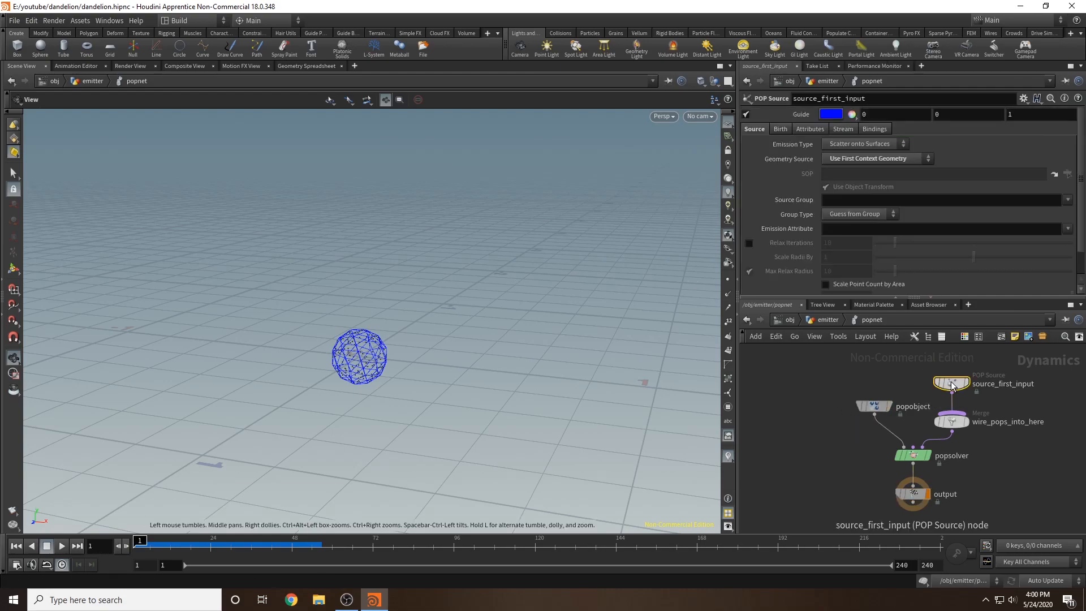
pyautogui.click(783, 130)
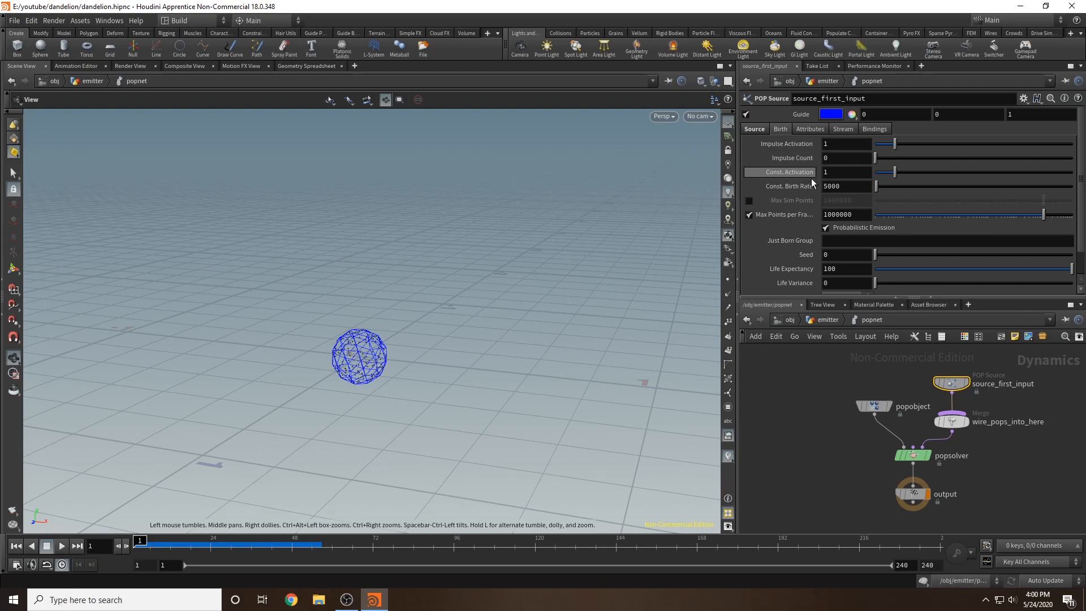
pyautogui.moveTo(809, 188)
pyautogui.click(854, 174)
pyautogui.write('0')
pyautogui.click(780, 387)
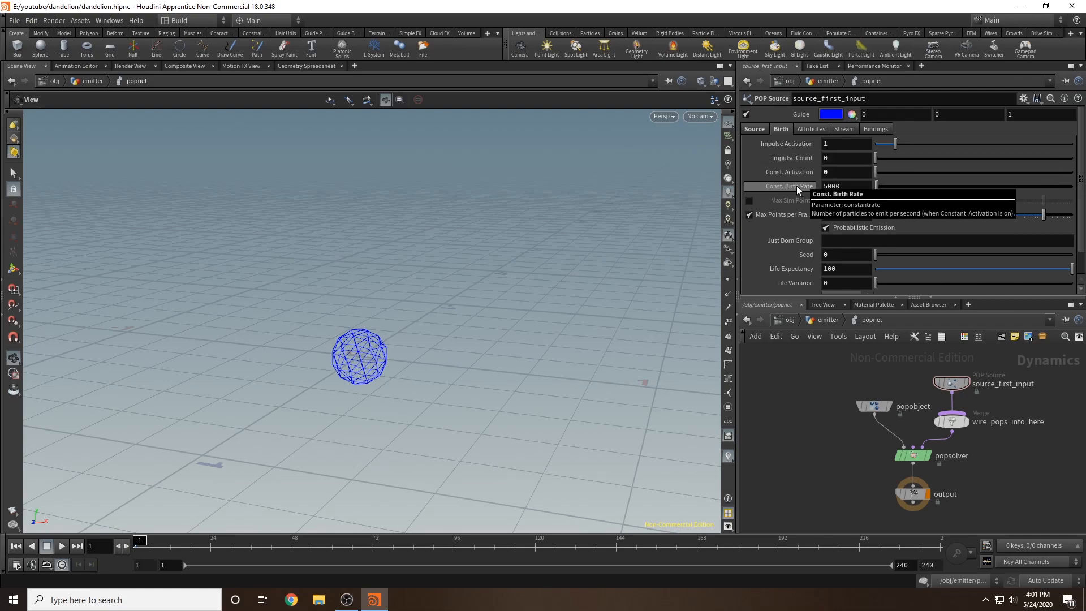
pyautogui.doubleClick(845, 158)
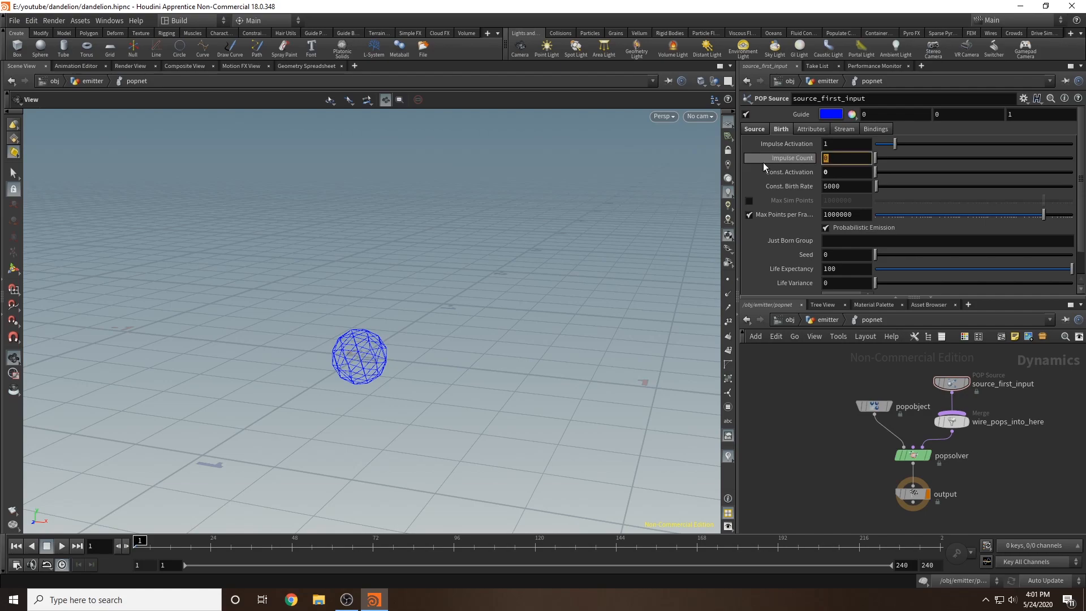
pyautogui.write('70')
pyautogui.press('Return')
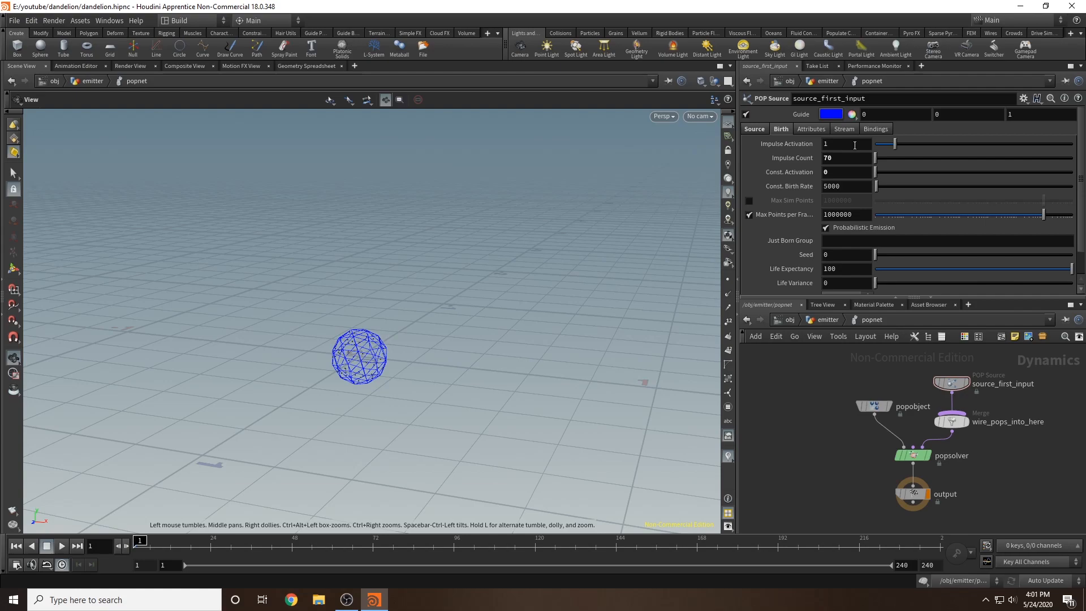
# - Keyframe the source's impulse activation at 1 on frame 1 and 0 on frame 2, and return to frame 1
pyautogui.keyDown('alt'); pyautogui.click(855, 145); pyautogui.keyUp('alt')
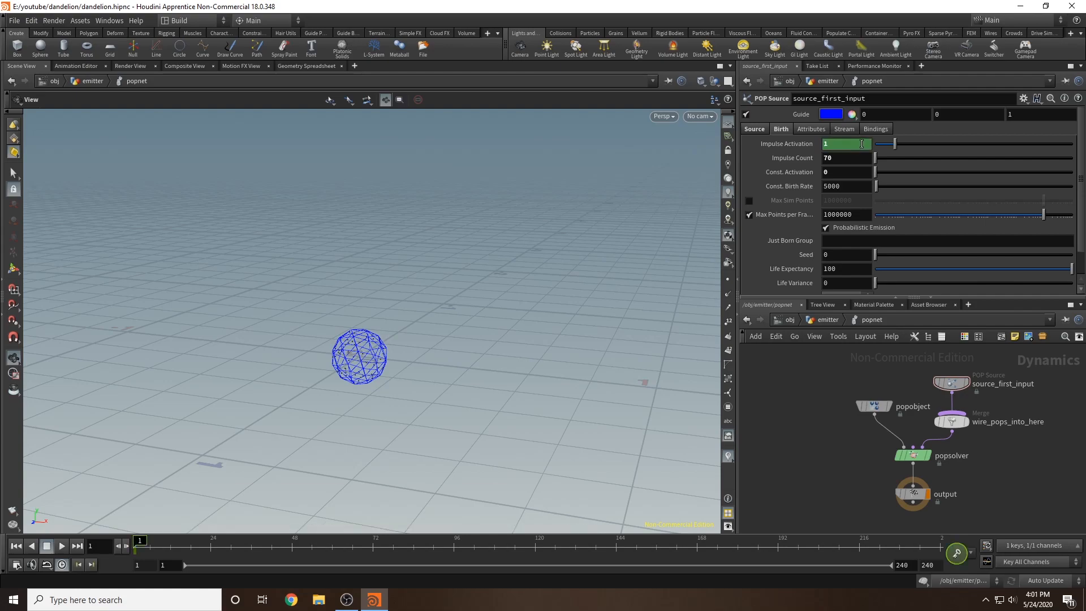
pyautogui.press('Right')
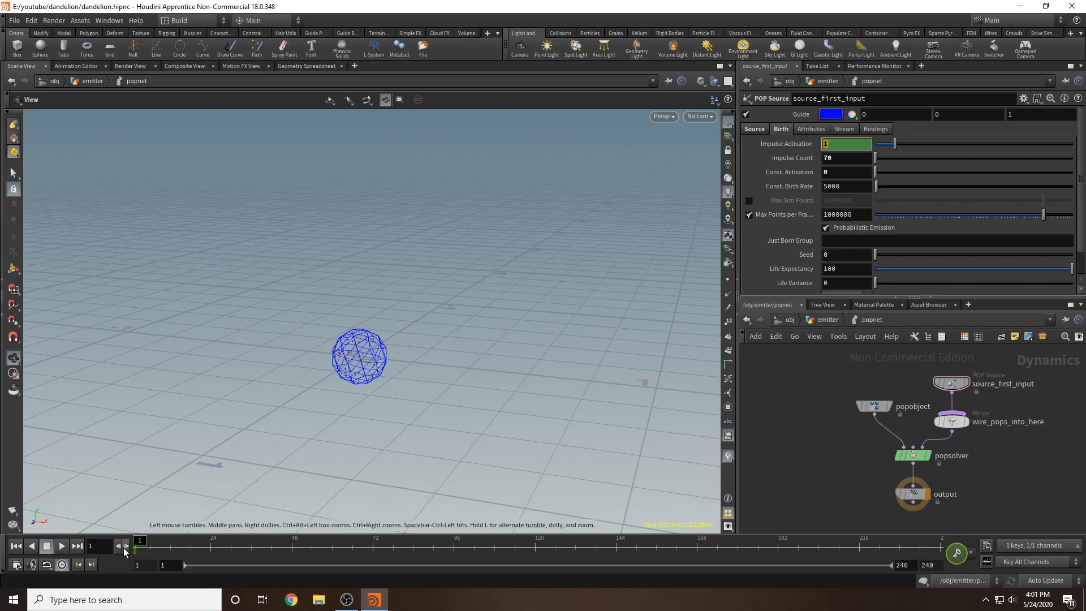
pyautogui.click(846, 144)
pyautogui.write('0')
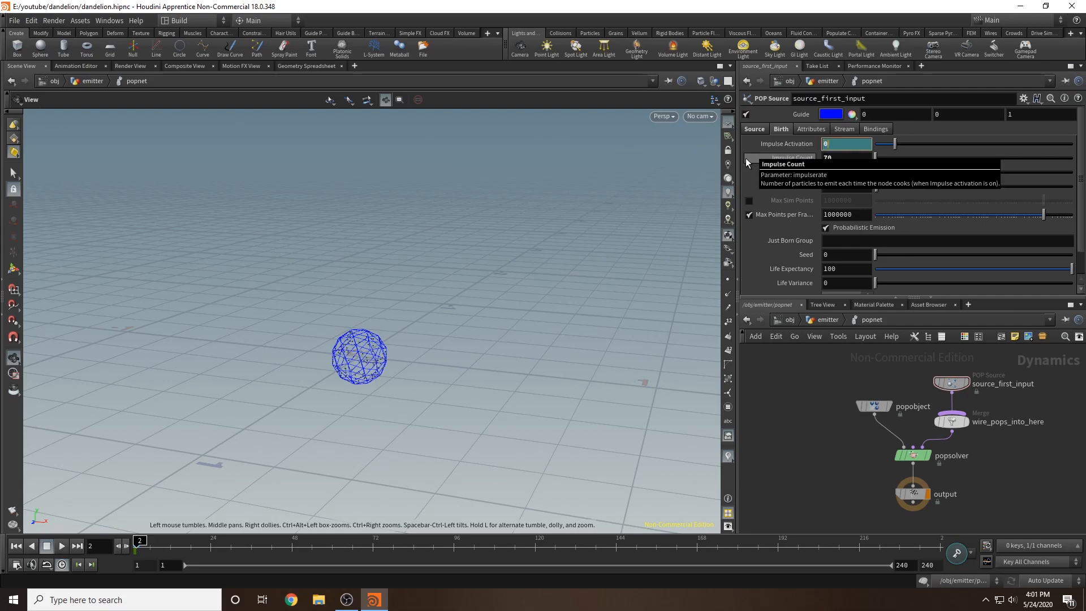
pyautogui.keyDown('alt'); pyautogui.click(830, 143); pyautogui.keyUp('alt')
pyautogui.moveTo(138, 543)
pyautogui.mouseDown()
pyautogui.moveTo(104, 543)
pyautogui.moveTo(305, 545)
pyautogui.moveTo(137, 543)
pyautogui.mouseUp()
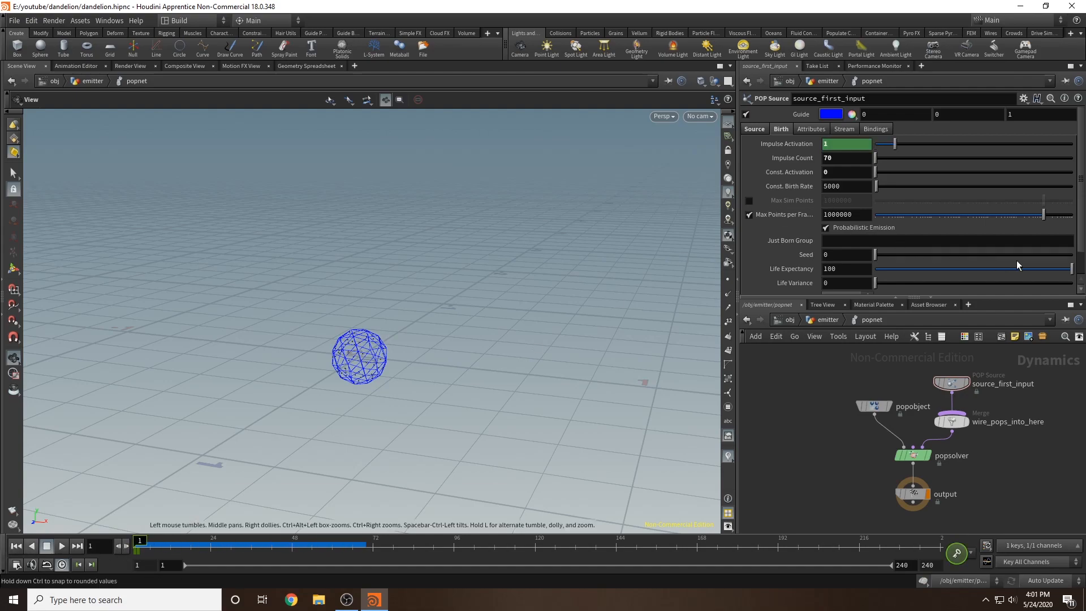
pyautogui.moveTo(137, 545)
pyautogui.mouseDown()
pyautogui.moveTo(343, 542)
pyautogui.moveTo(137, 543)
pyautogui.mouseUp()
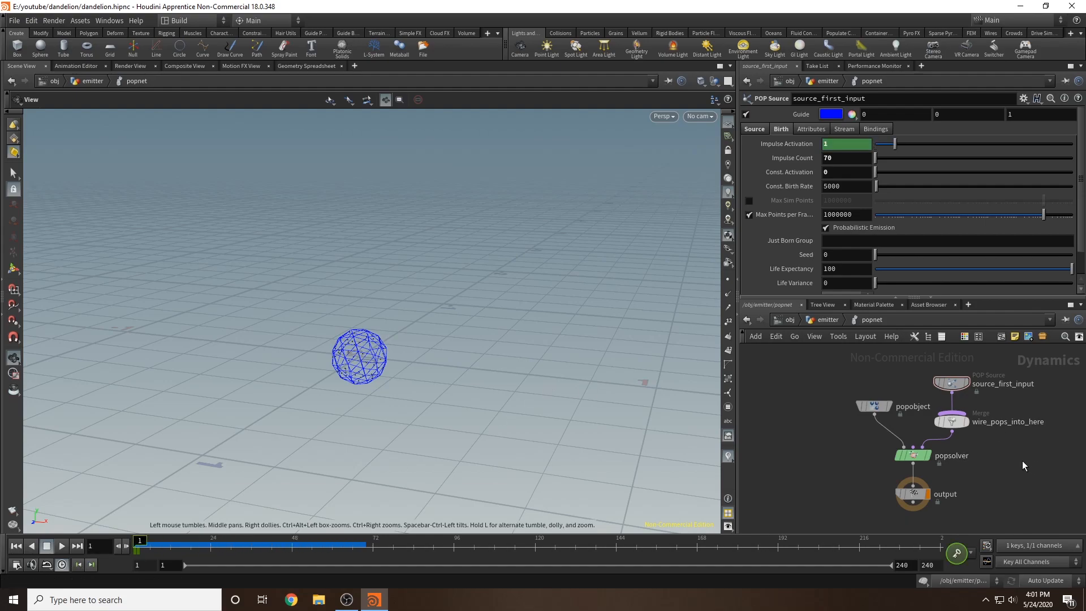
# - Insert a POP Wind node between wire_pops_into_here and popsolver
pyautogui.moveTo(1022, 460); pyautogui.dragTo(1013, 444, button='middle')
pyautogui.press('Tab')
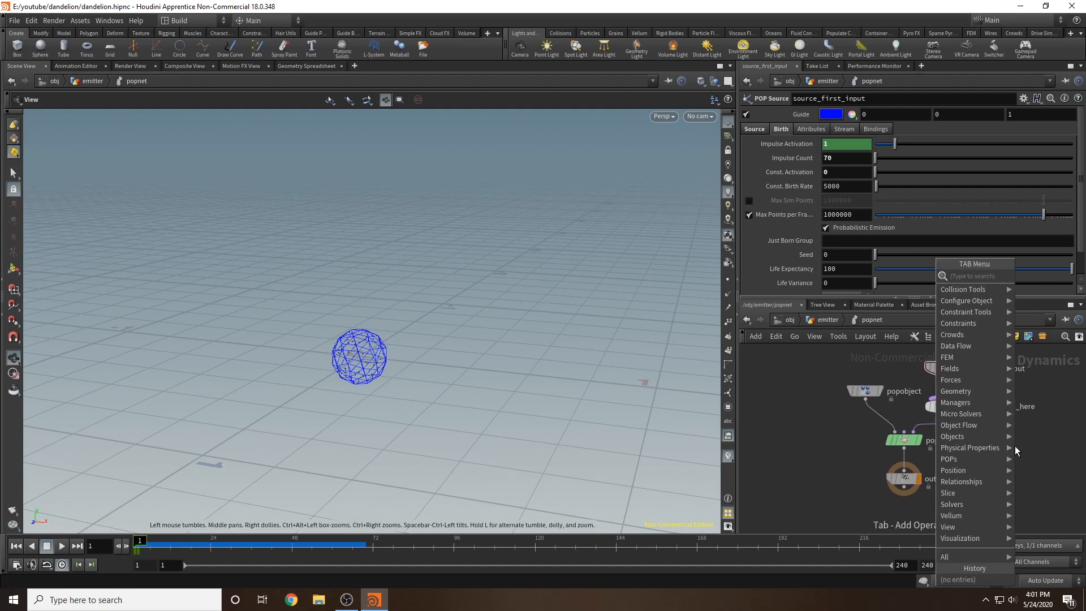
pyautogui.write('pop wind')
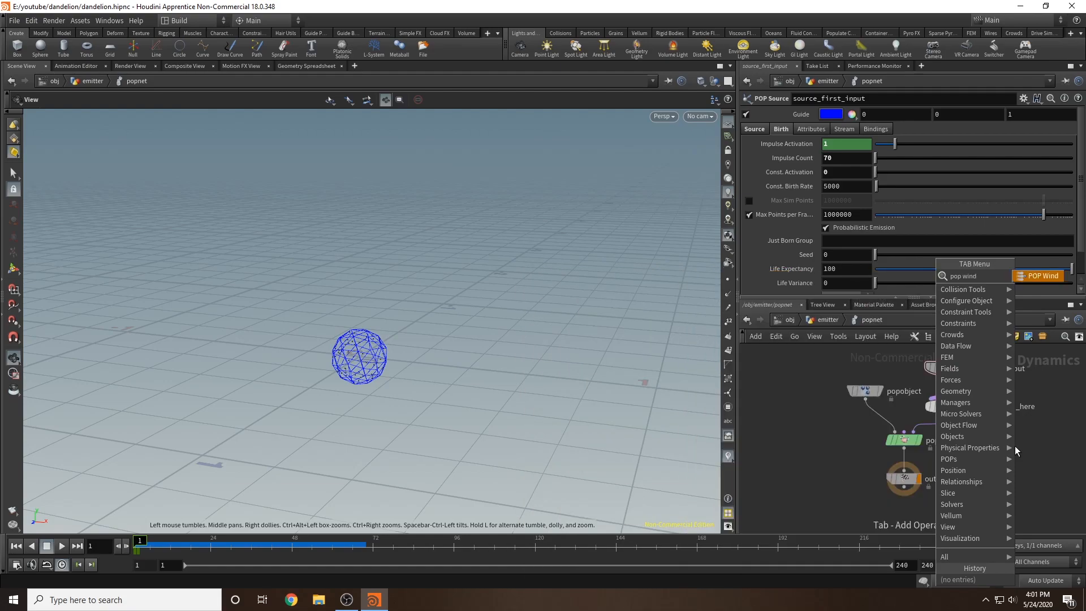
pyautogui.press('Return')
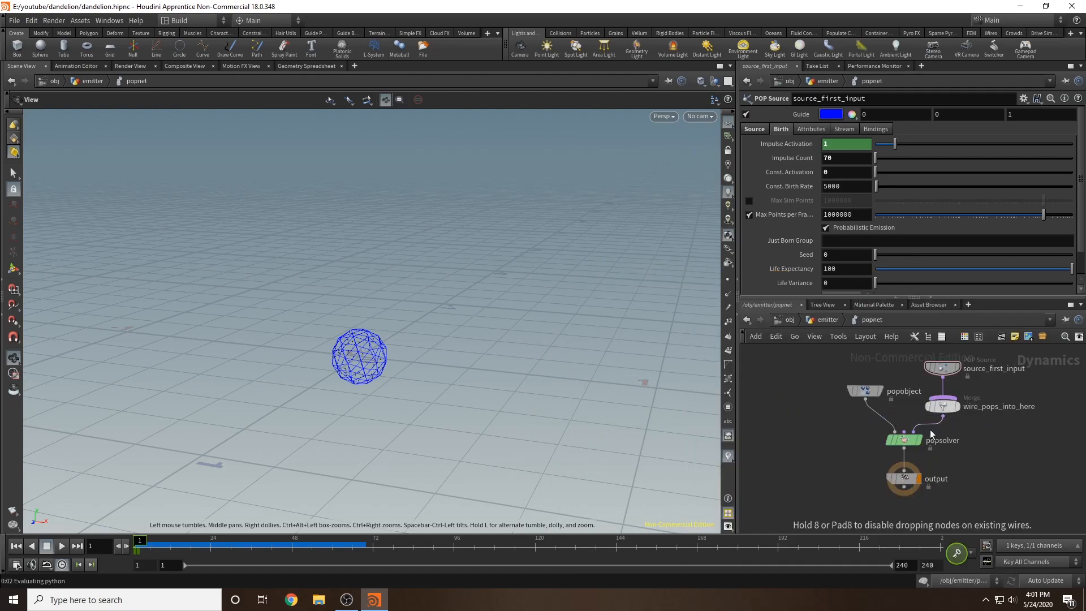
pyautogui.click(933, 433)
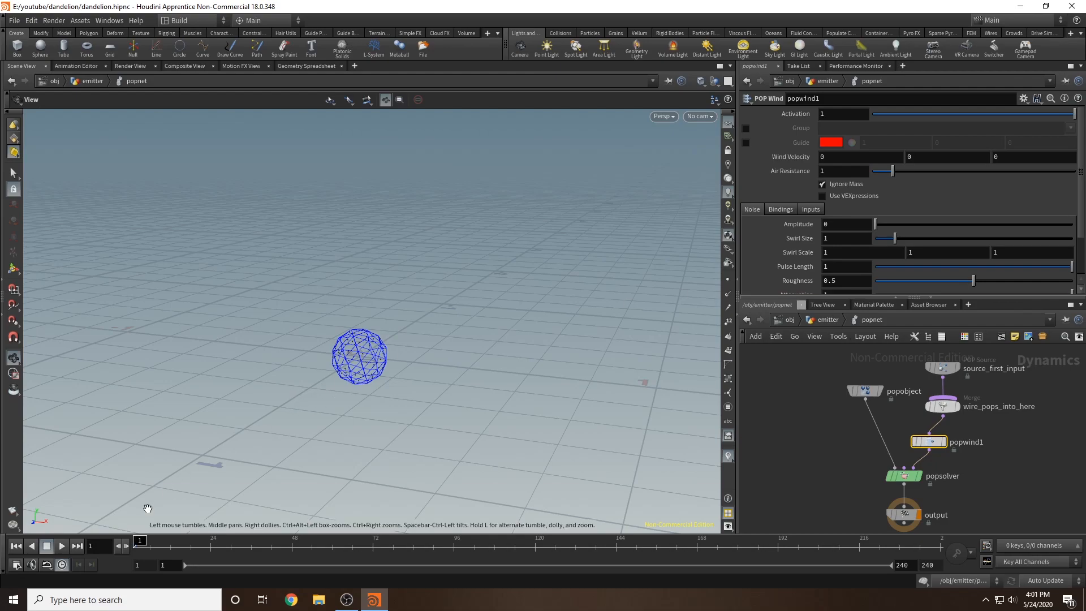
# - Set popwind1's noise amplitude to 1 and its X wind velocity to 1
pyautogui.click(62, 546)
pyautogui.click(60, 547)
pyautogui.click(827, 224)
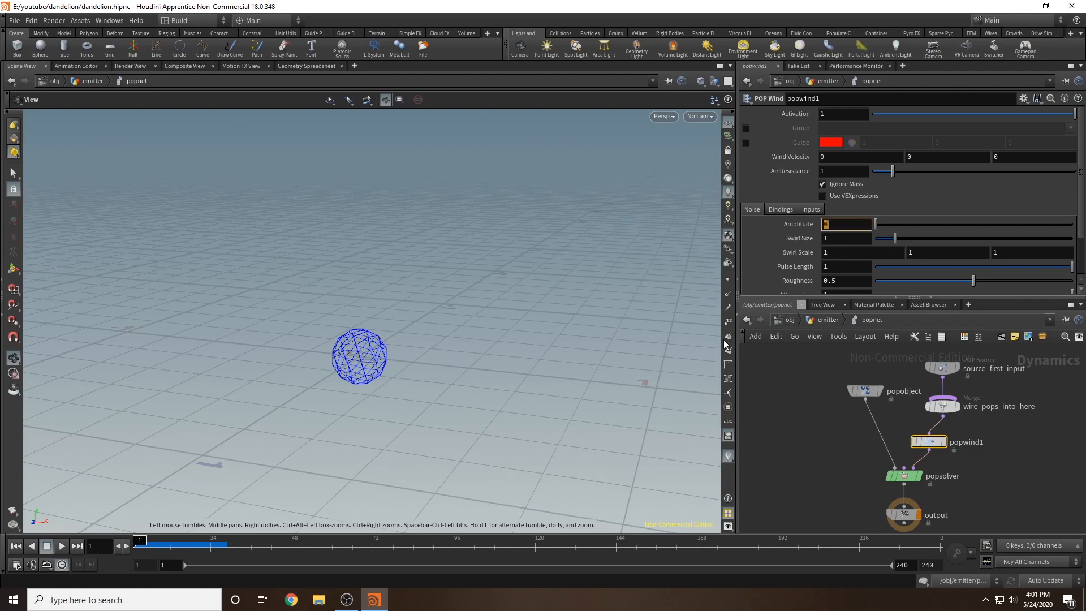
pyautogui.click(790, 414)
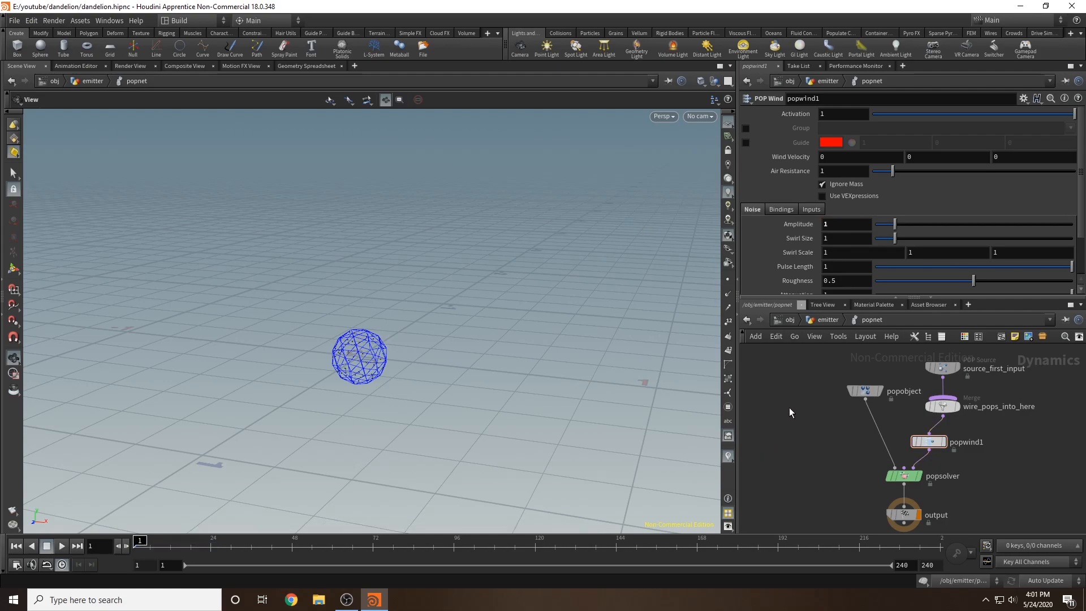
pyautogui.click(1022, 157)
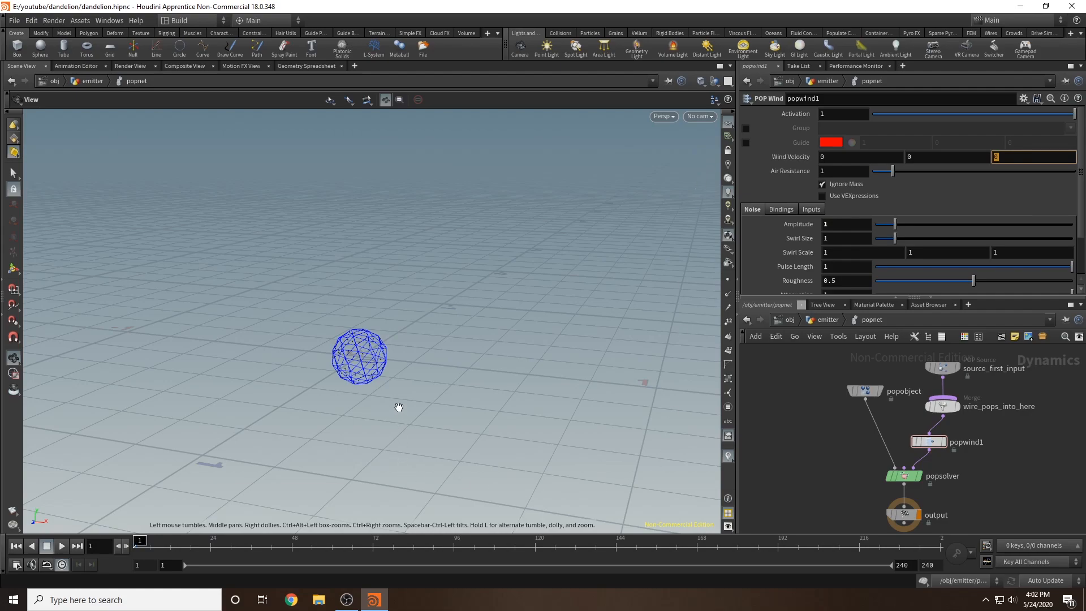
pyautogui.click(873, 157)
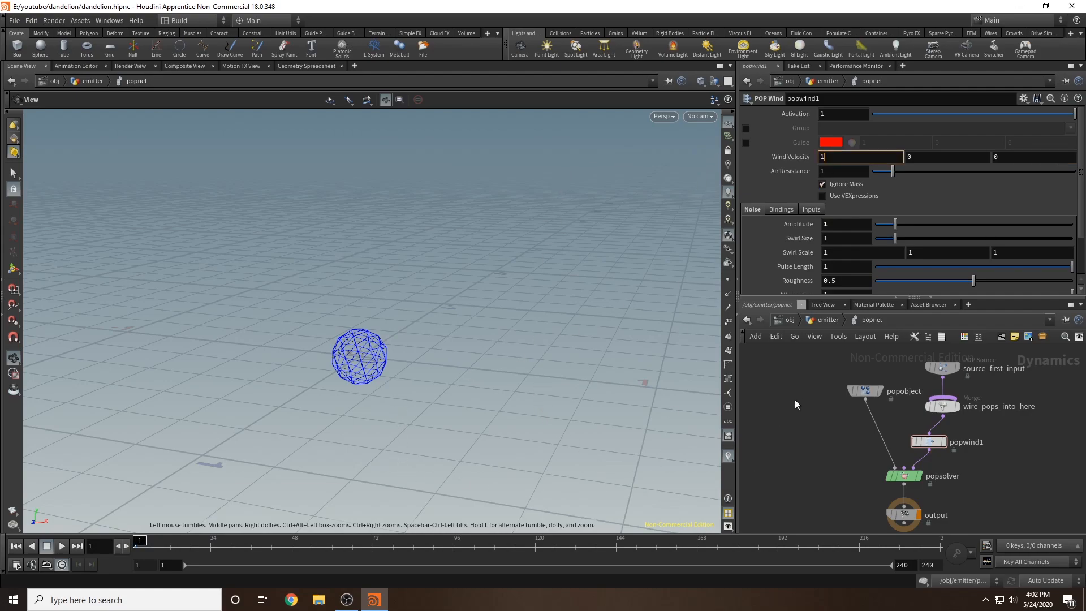
# - Play and scrub the simulation to examine how the wind moves the particles from several angles, and return to frame 1
pyautogui.click(65, 546)
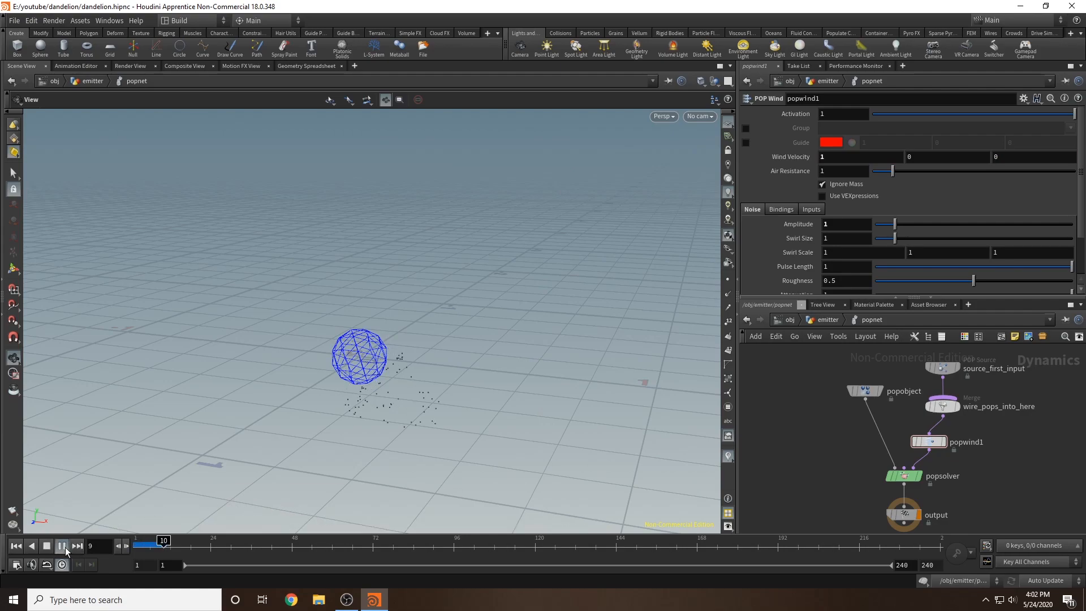
pyautogui.click(63, 546)
pyautogui.moveTo(430, 362); pyautogui.dragTo(361, 368)
pyautogui.moveTo(268, 553); pyautogui.dragTo(136, 546)
pyautogui.click(64, 546)
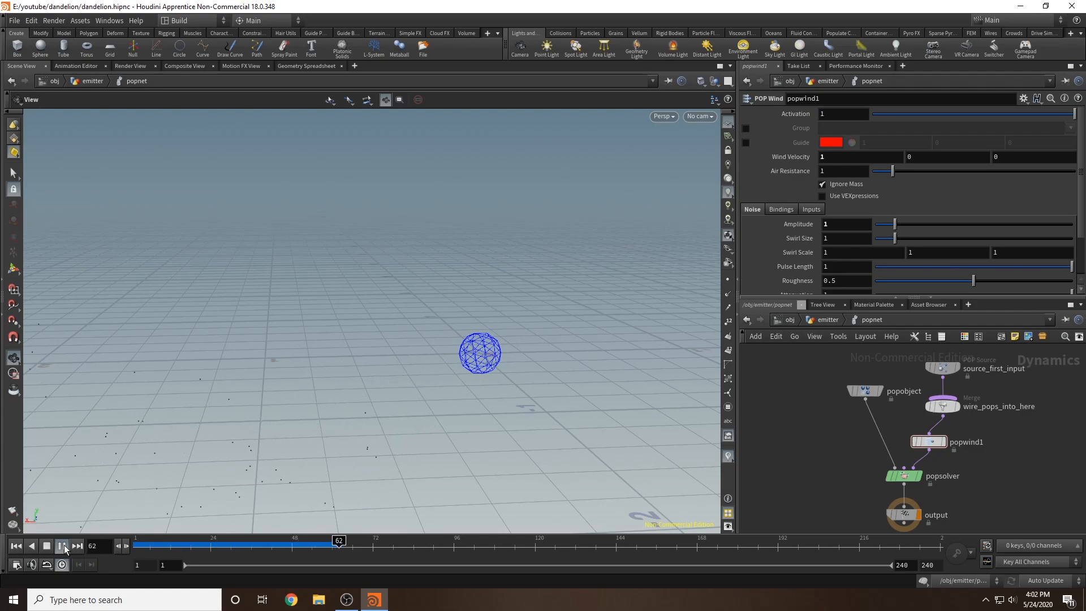
pyautogui.click(338, 546)
pyautogui.moveTo(289, 547); pyautogui.dragTo(197, 546)
pyautogui.moveTo(467, 520); pyautogui.dragTo(512, 419)
pyautogui.moveTo(197, 544); pyautogui.dragTo(140, 544)
# - Set popwind1's Y wind velocity to 0.2, play the simulation to judge the lift, and return to frame 1
pyautogui.doubleClick(934, 158)
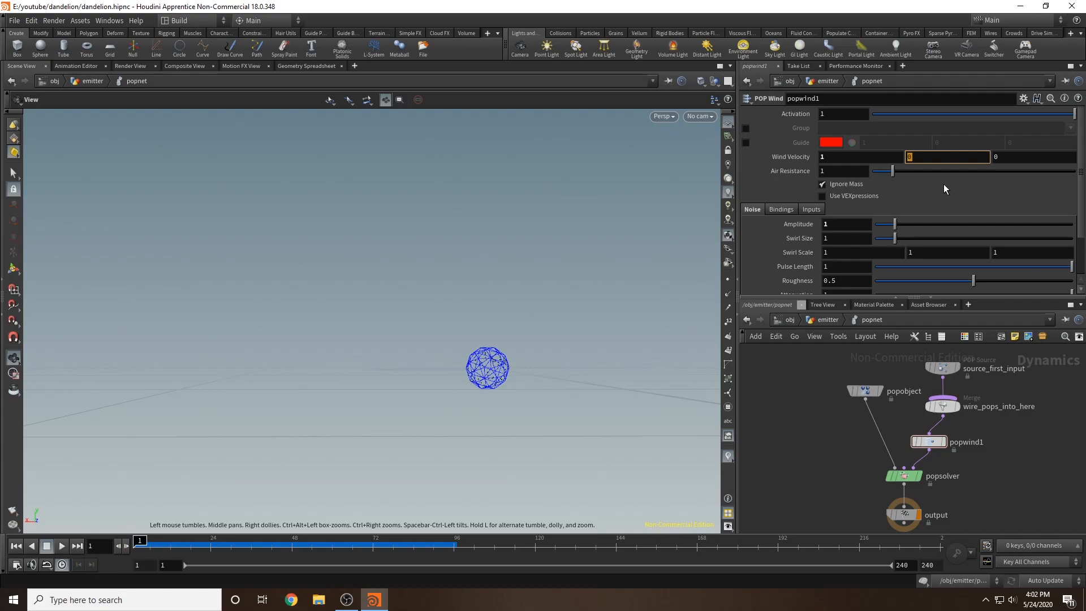
pyautogui.write('.2')
pyautogui.click(62, 545)
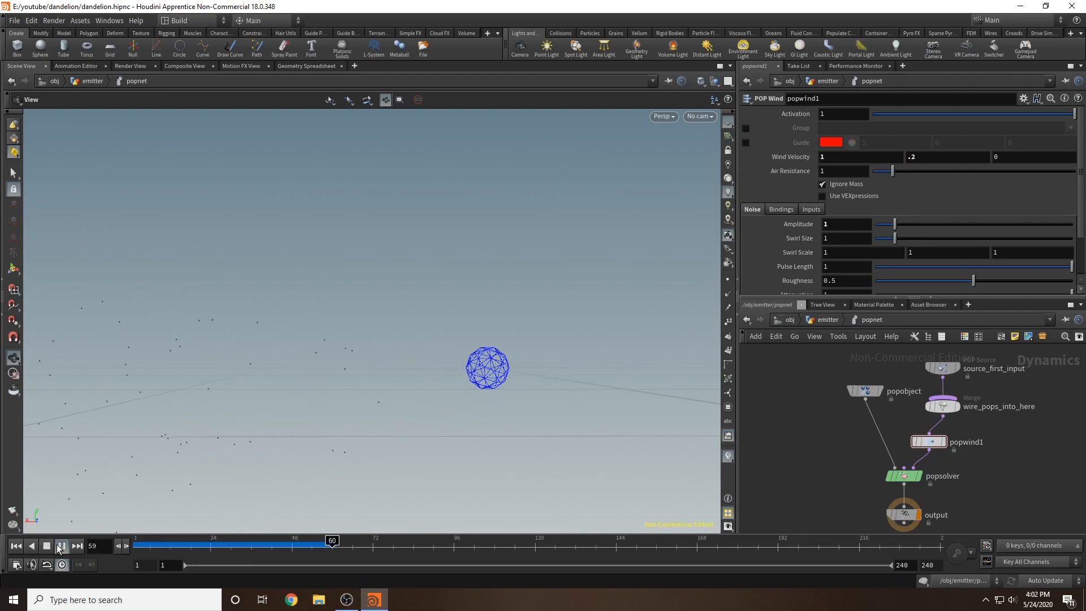
pyautogui.click(61, 546)
pyautogui.hotkey('ctrl', 'Up')
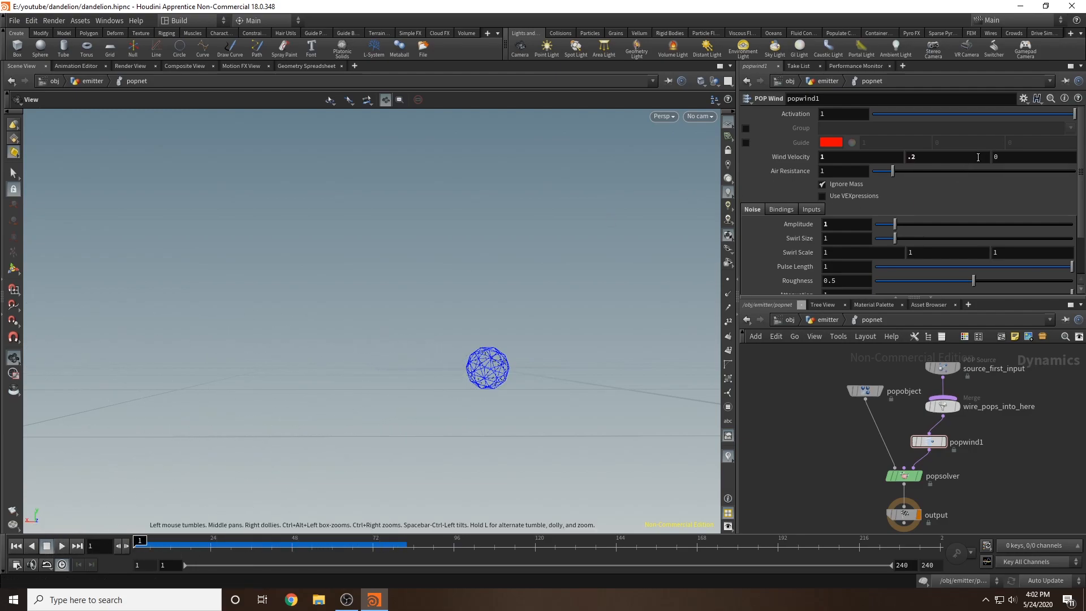
# - Set popwind1's Y wind velocity to 0.5, play the simulation to check the upward drift, and return to frame 1
pyautogui.click(909, 160)
pyautogui.write('.5')
pyautogui.press('Return')
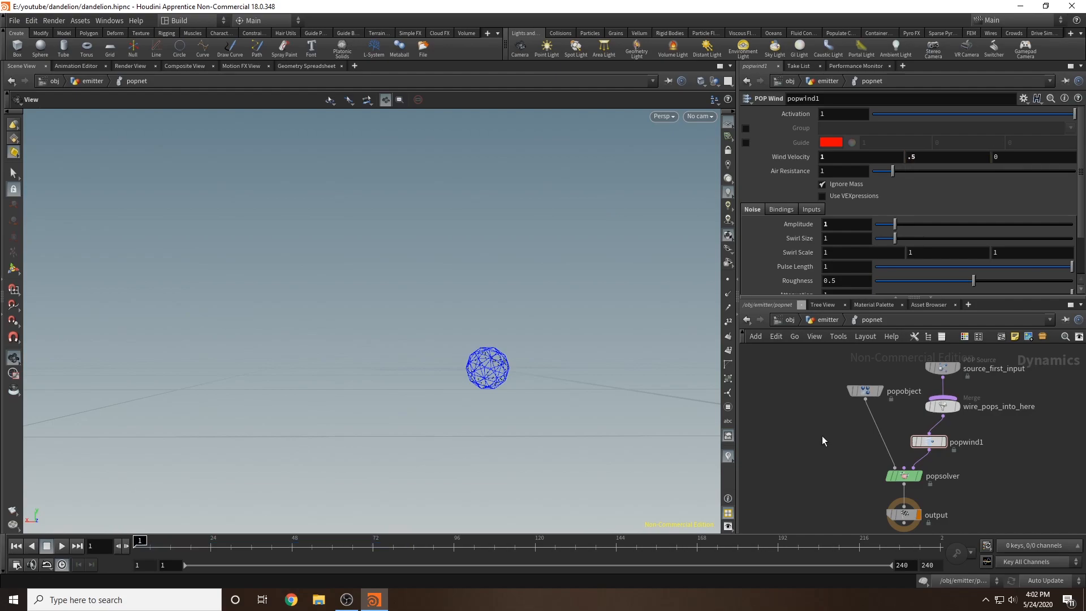
pyautogui.click(61, 546)
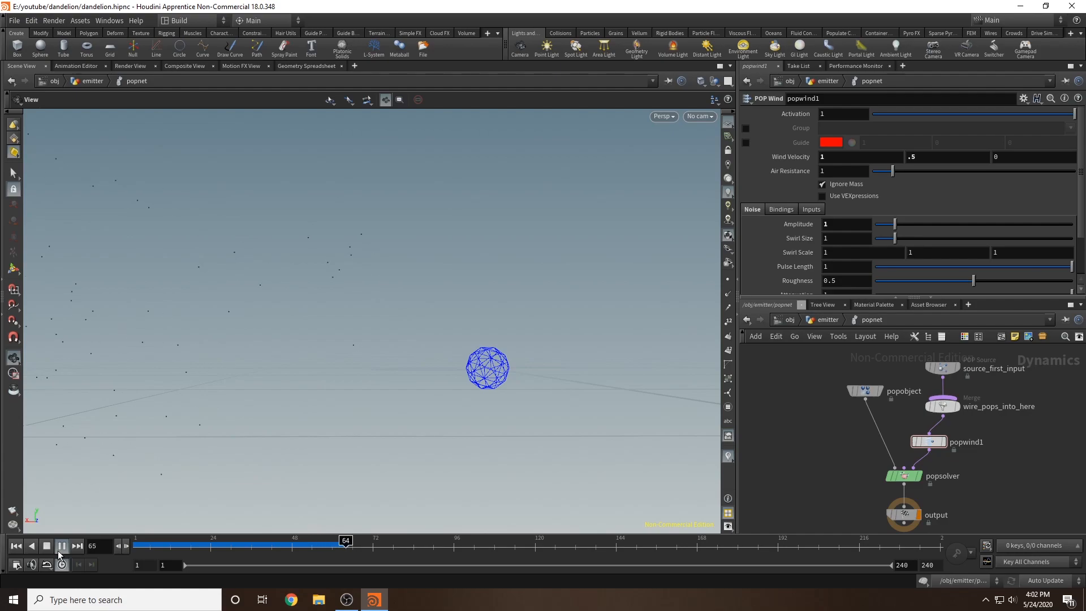
pyautogui.click(58, 551)
pyautogui.moveTo(164, 542); pyautogui.dragTo(140, 542)
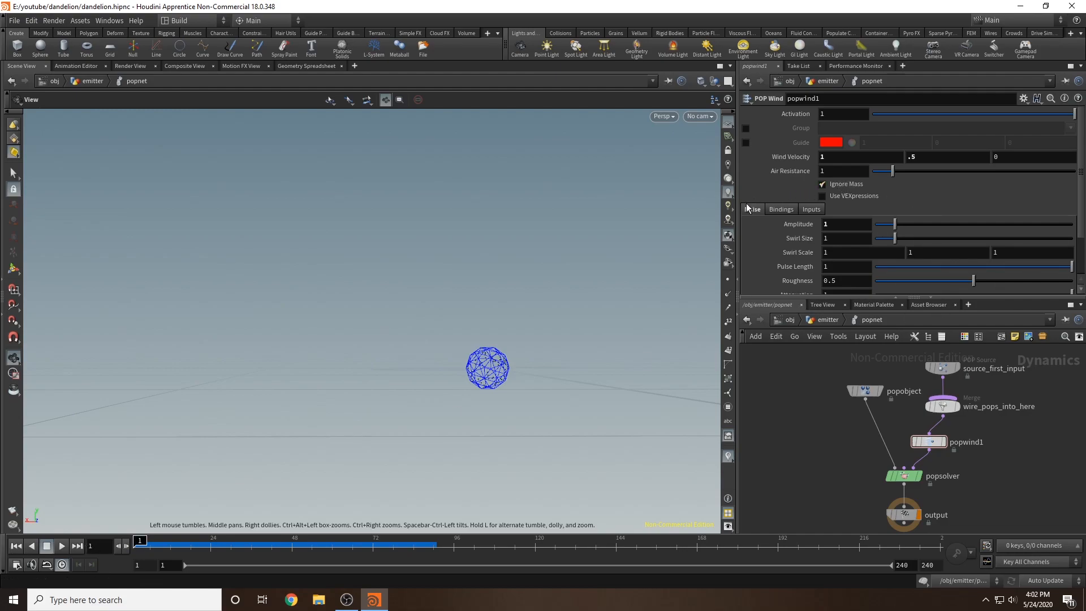
# - Review popwind1's noise parameters, play the simulation from a wider view to examine the drifting particles, and return to frame 1
pyautogui.scroll(-3, 812, 230)
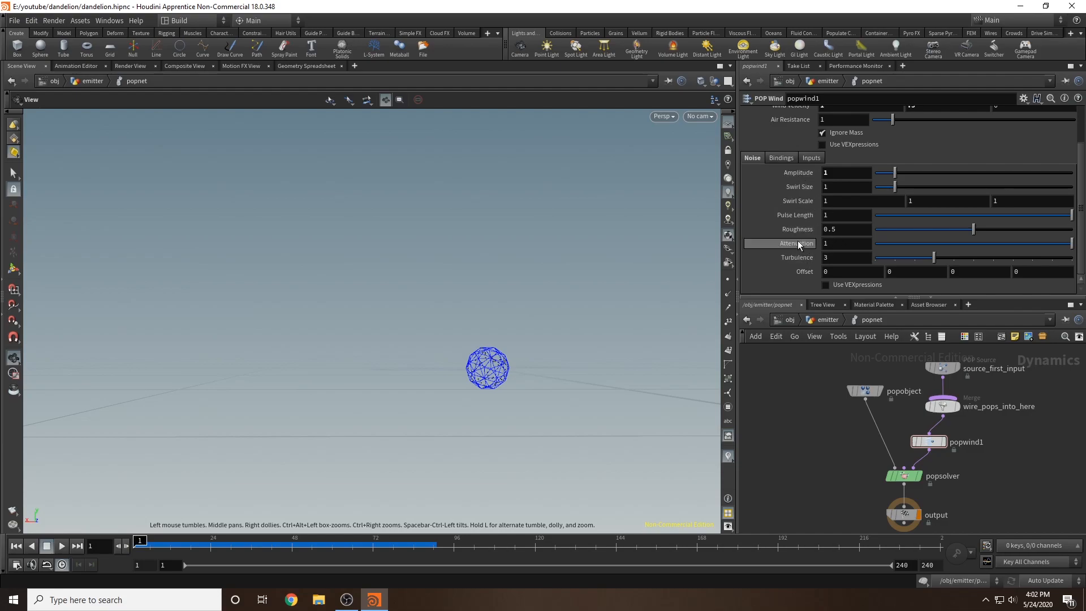
pyautogui.moveTo(179, 554); pyautogui.dragTo(134, 546)
pyautogui.scroll(-3, 480, 384)
pyautogui.moveTo(557, 347); pyautogui.dragTo(528, 393)
pyautogui.click(63, 546)
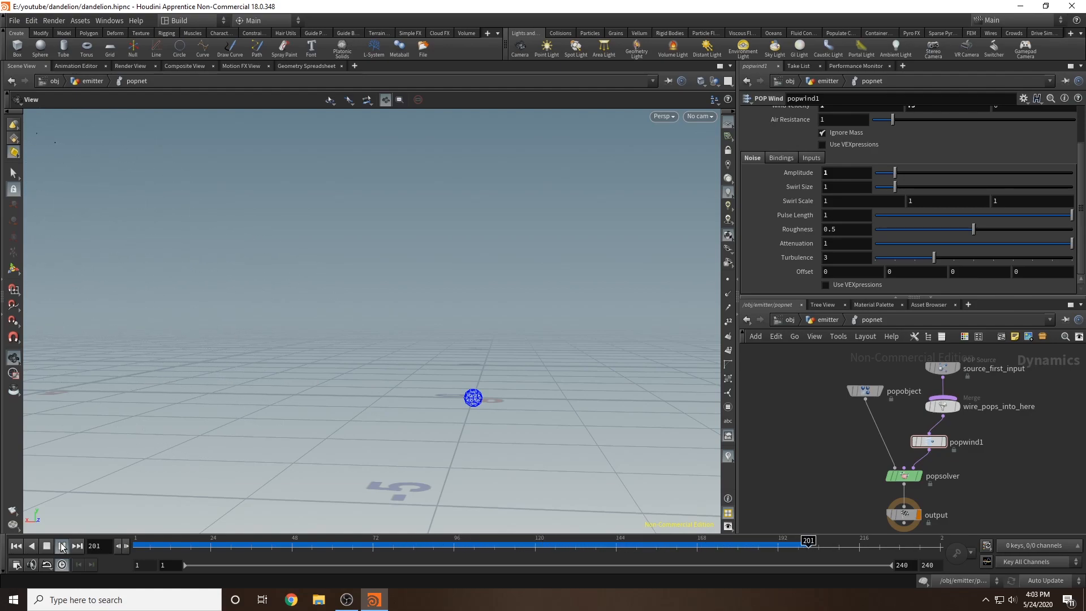
pyautogui.moveTo(407, 408); pyautogui.dragTo(500, 388)
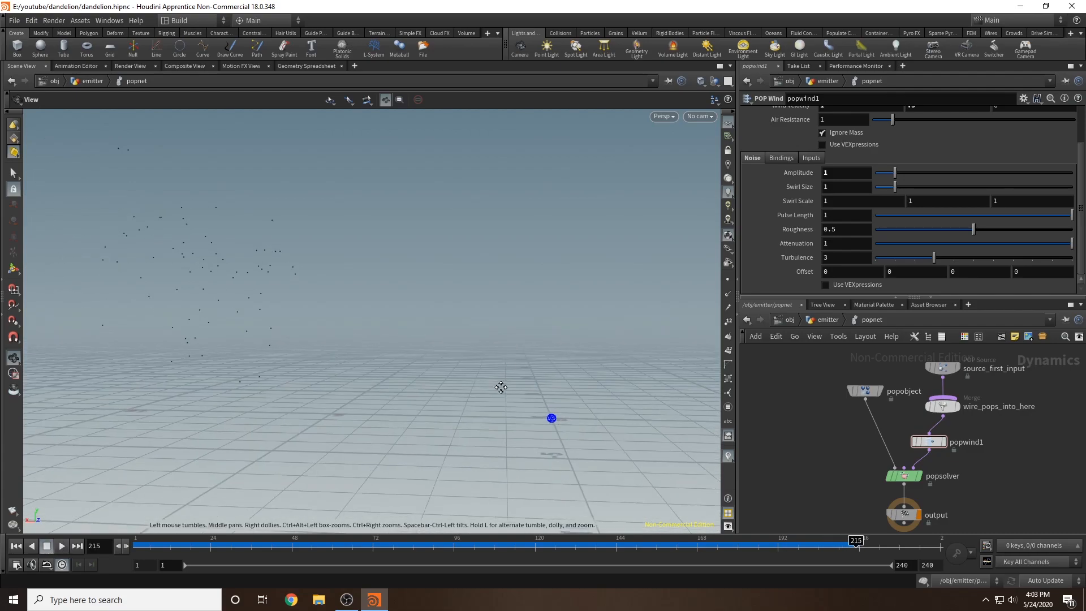
pyautogui.moveTo(909, 540)
pyautogui.mouseDown()
pyautogui.moveTo(261, 540)
pyautogui.moveTo(363, 541)
pyautogui.moveTo(659, 503)
pyautogui.moveTo(886, 514)
pyautogui.moveTo(134, 526)
pyautogui.mouseUp()
# - Go up to the emitter network and add a Line node beside the popnet branch
pyautogui.click(827, 320)
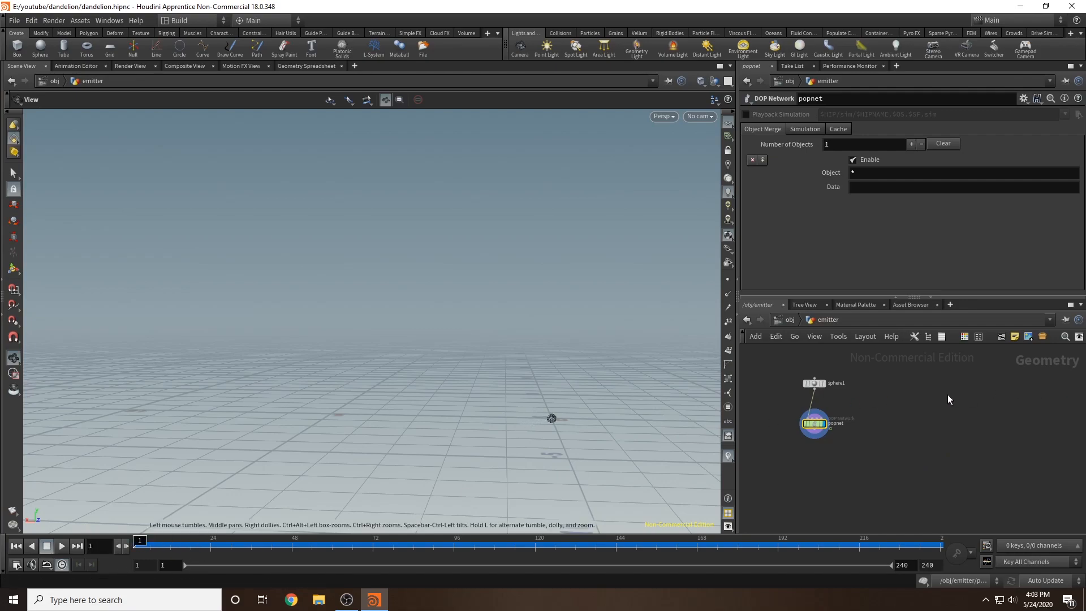
pyautogui.moveTo(944, 395); pyautogui.dragTo(932, 399, button='middle')
pyautogui.press('Tab')
pyautogui.write('lin')
pyautogui.press('Return')
pyautogui.click(931, 396)
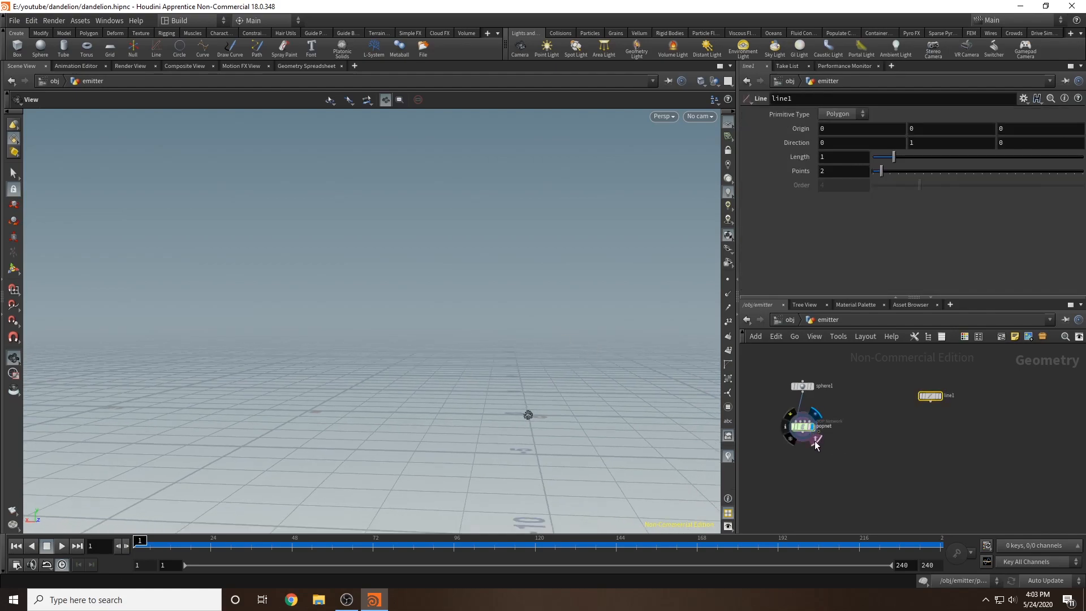
# - Display line1 while keeping popnet as a template, and place line1 closer to the popnet branch
pyautogui.moveTo(591, 396); pyautogui.dragTo(689, 401)
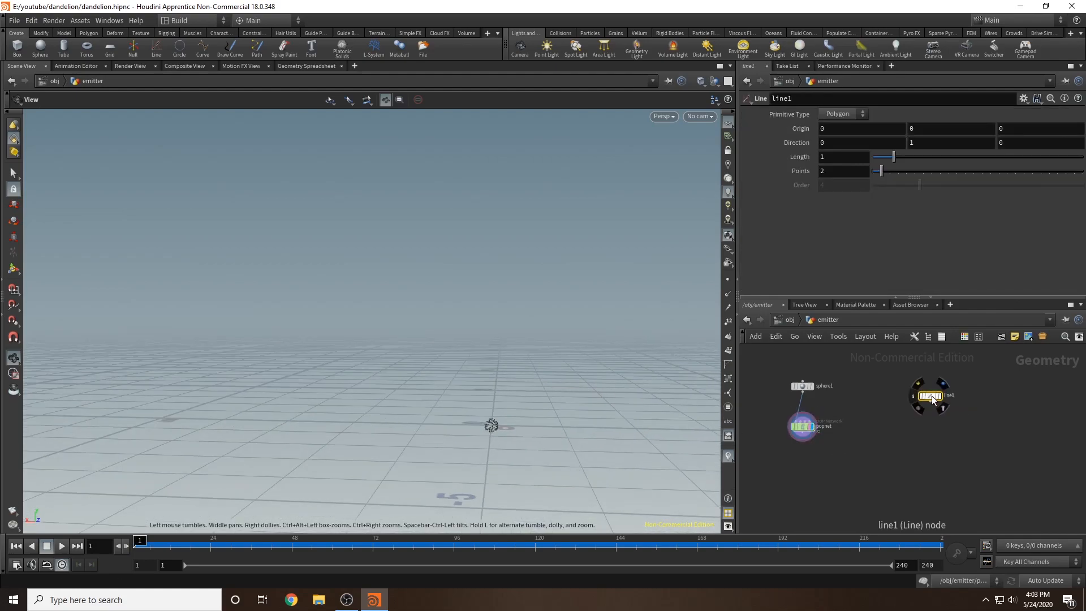
pyautogui.click(945, 385)
pyautogui.moveTo(931, 396); pyautogui.dragTo(873, 404)
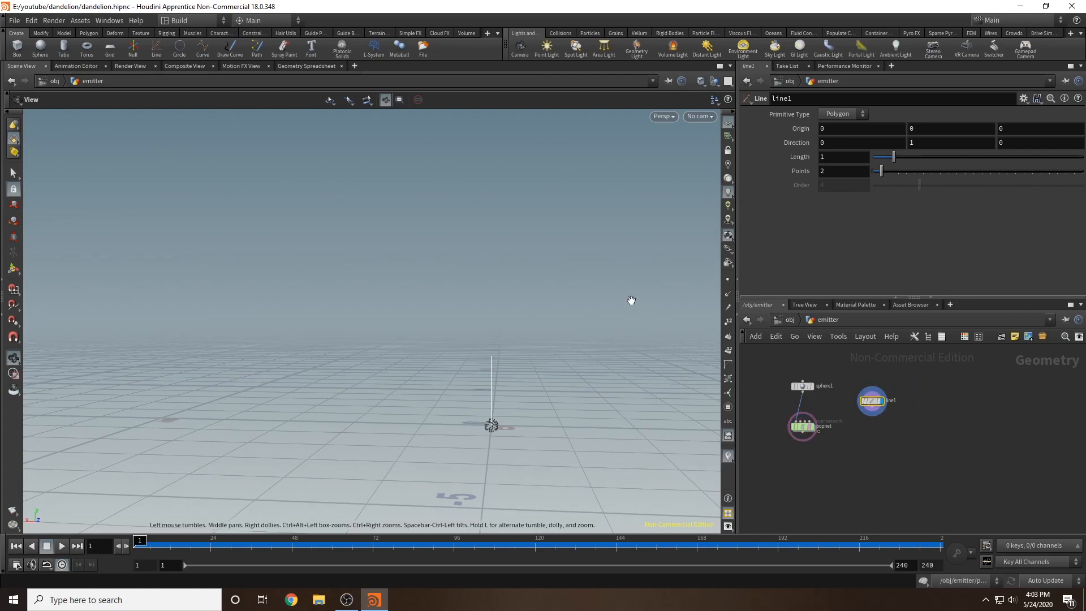
# - Set line1's direction to 0, 0, 1 and shorten its length to 0.13
pyautogui.click(949, 144)
pyautogui.write('0')
pyautogui.press('Tab')
pyautogui.write('1')
pyautogui.press('Return')
pyautogui.moveTo(519, 341); pyautogui.dragTo(465, 312)
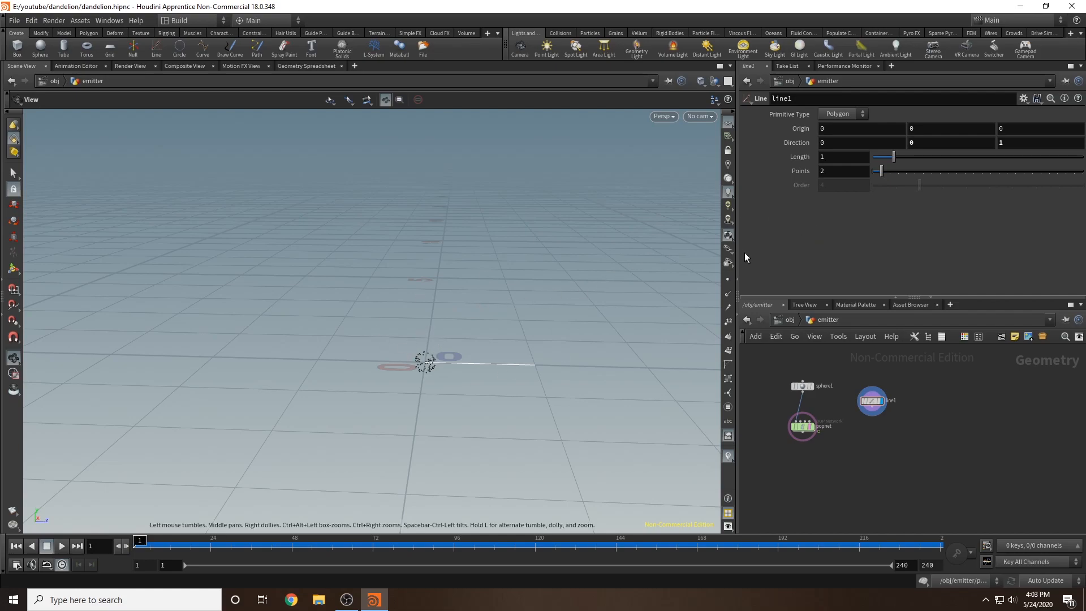
pyautogui.moveTo(893, 158); pyautogui.dragTo(875, 158)
# - Add a PolyWire node below line1 to give the line thickness
pyautogui.scroll(7, 484, 380)
pyautogui.moveTo(356, 321); pyautogui.dragTo(421, 329, button='middle')
pyautogui.press('Tab')
pyautogui.write('polywire')
pyautogui.press('Return')
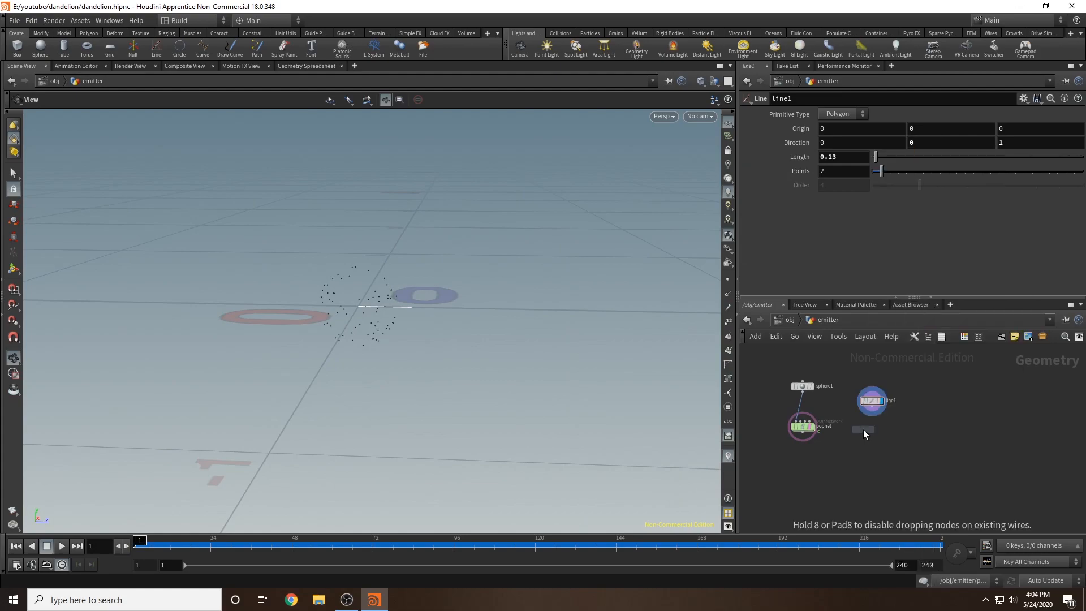
pyautogui.click(880, 428)
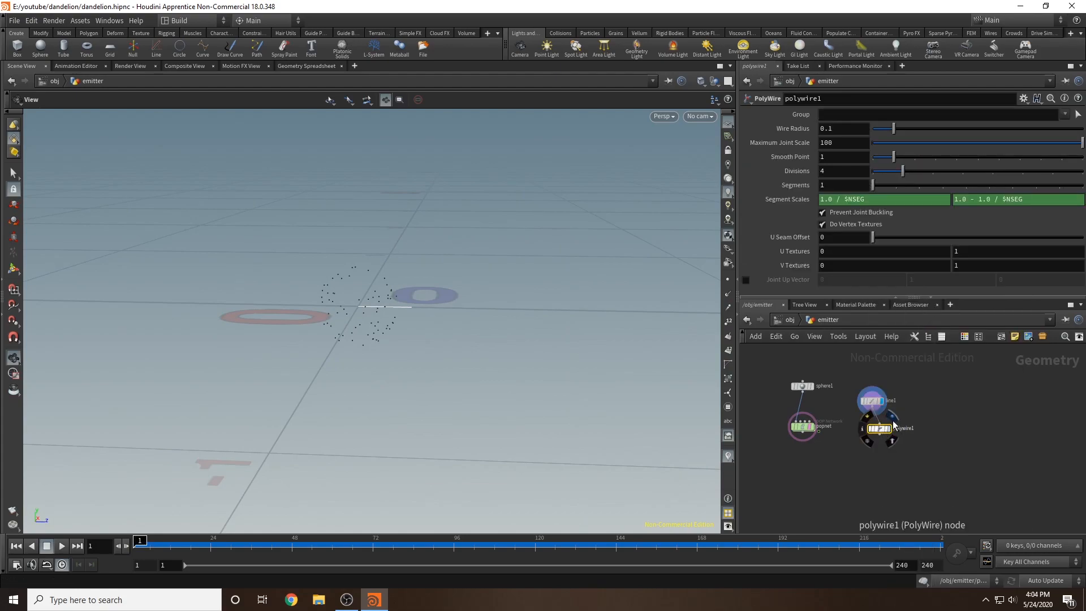
# - Set polywire1's wire radius to 0.001, divisions to 9 and segments to 50
pyautogui.moveTo(894, 129); pyautogui.dragTo(836, 129)
pyautogui.write('1')
pyautogui.press('Return')
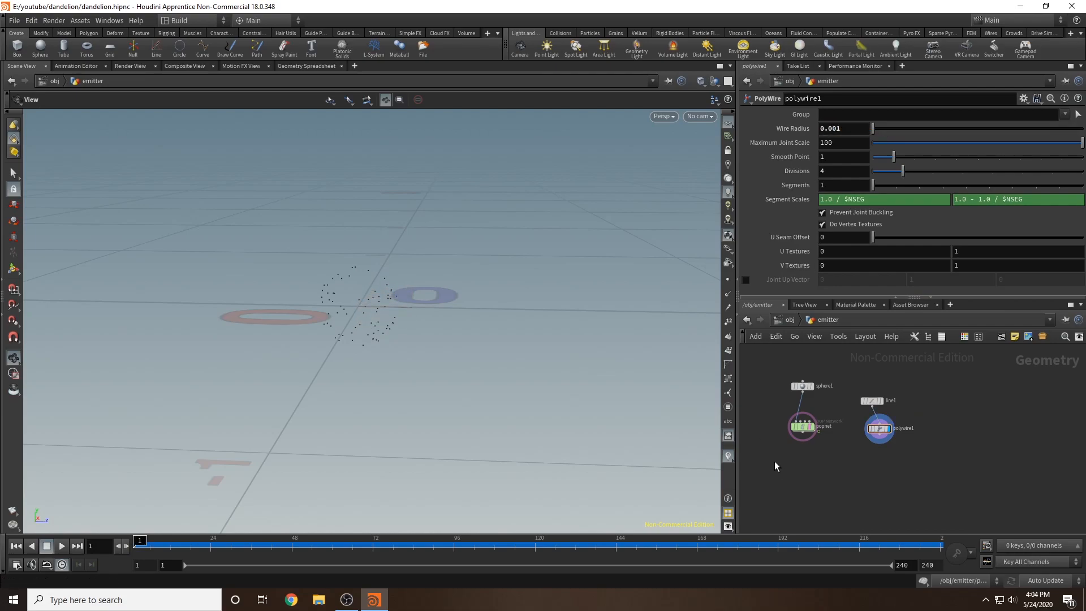
pyautogui.moveTo(908, 168); pyautogui.dragTo(1053, 171)
pyautogui.moveTo(351, 316); pyautogui.dragTo(558, 317)
pyautogui.click(854, 188)
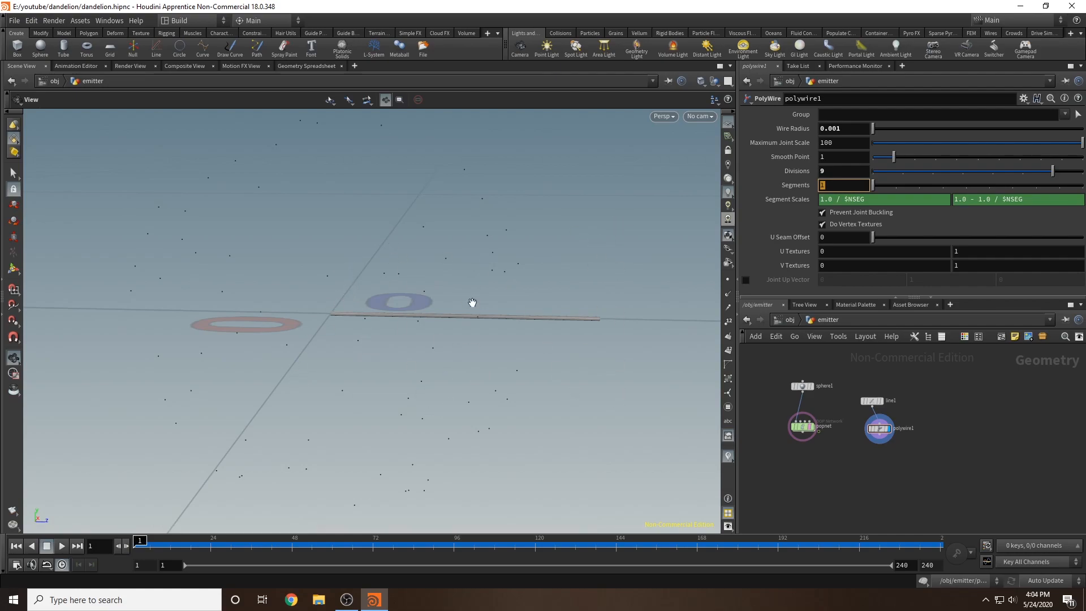
pyautogui.write('50')
pyautogui.press('Return')
# - Apply a Soft Transform to the band of wire points near the origin end of polywire1, group 36-107
pyautogui.moveTo(368, 348); pyautogui.dragTo(450, 371, button='middle')
pyautogui.press('Return')
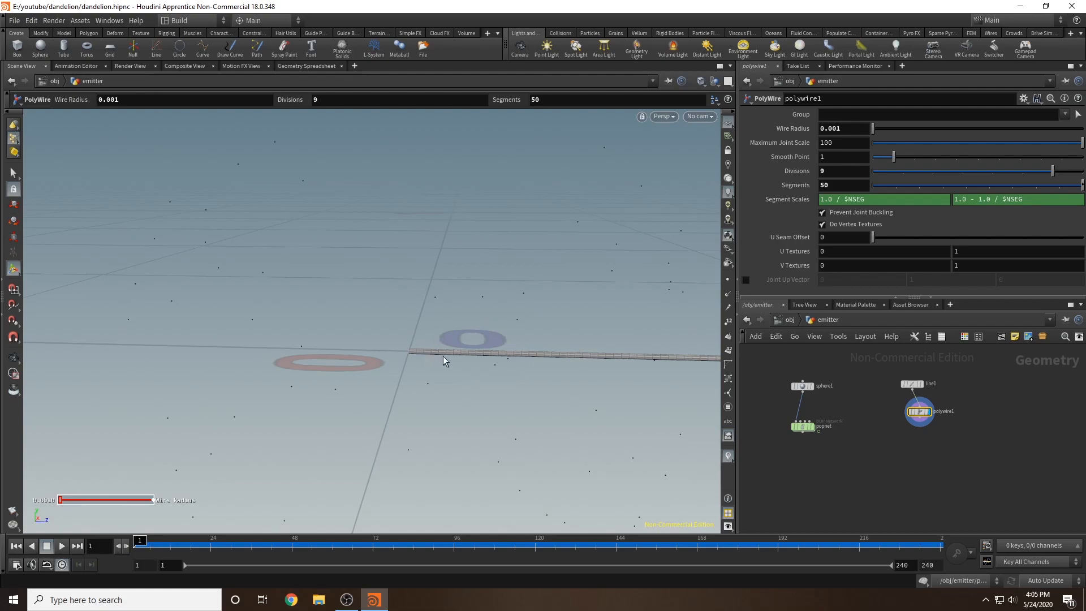
pyautogui.press('Escape')
pyautogui.moveTo(484, 340); pyautogui.dragTo(417, 356)
pyautogui.press('Return')
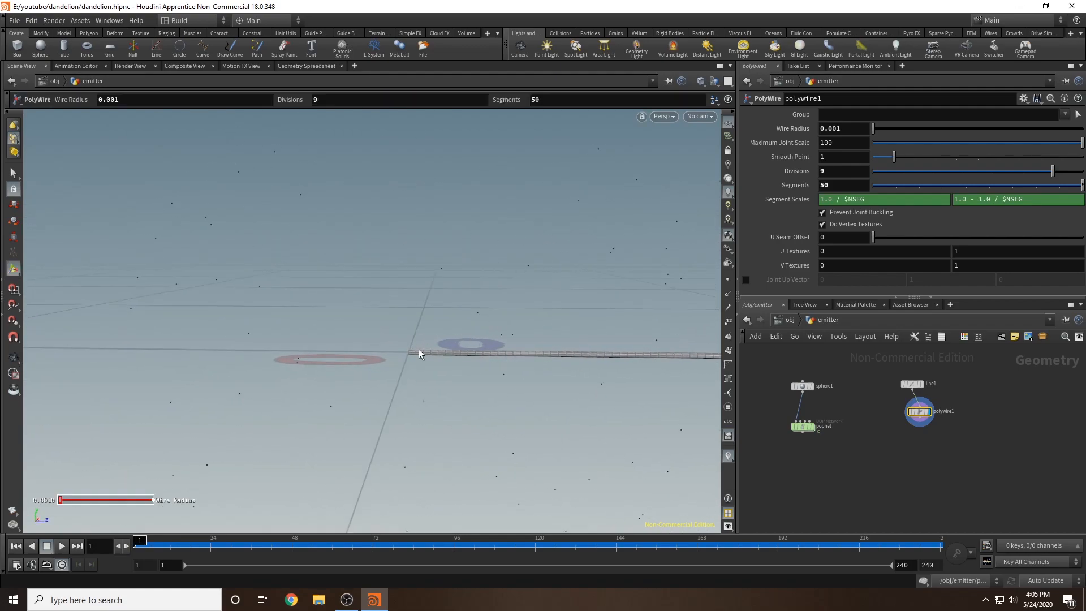
pyautogui.press('Tab')
pyautogui.write('soft tran')
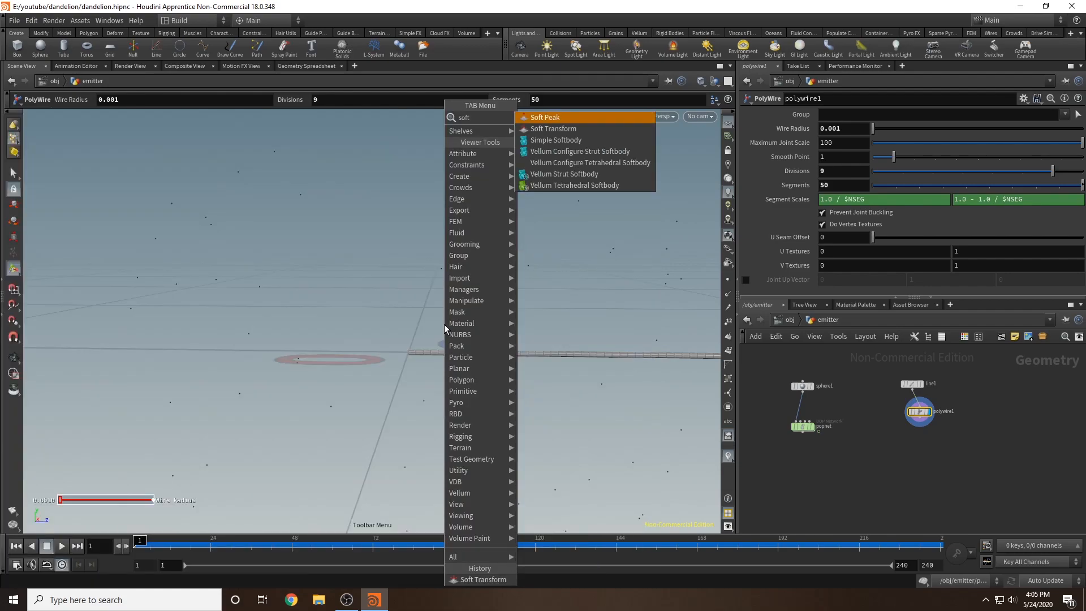
pyautogui.press('Return')
pyautogui.press('Escape')
pyautogui.moveTo(485, 347); pyautogui.dragTo(492, 359)
pyautogui.keyDown('alt'); pyautogui.moveTo(436, 339); pyautogui.dragTo(445, 349); pyautogui.keyUp('alt')
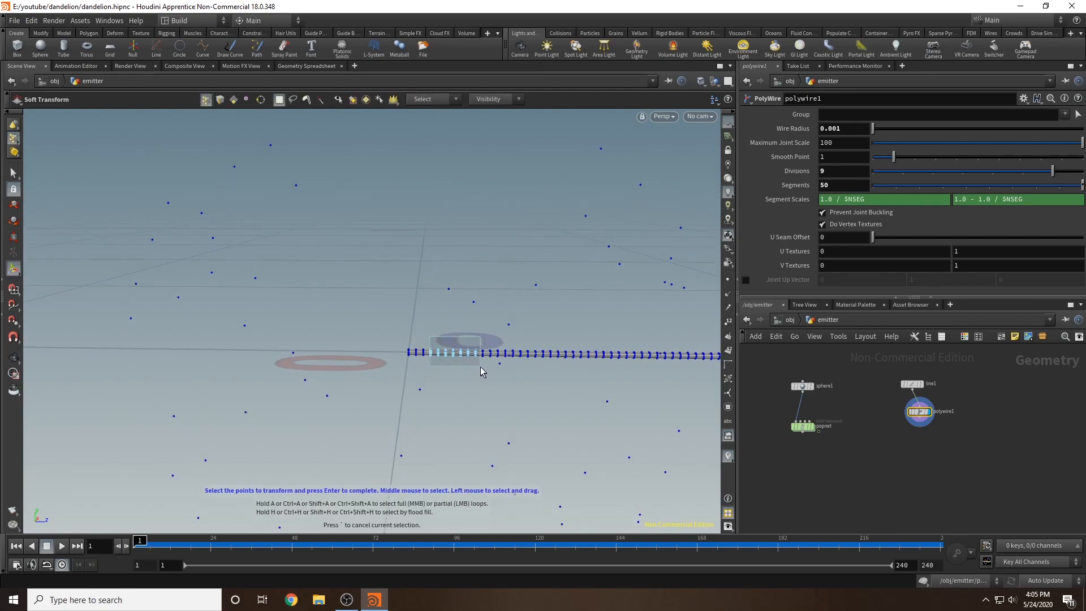
pyautogui.moveTo(486, 367); pyautogui.dragTo(486, 367)
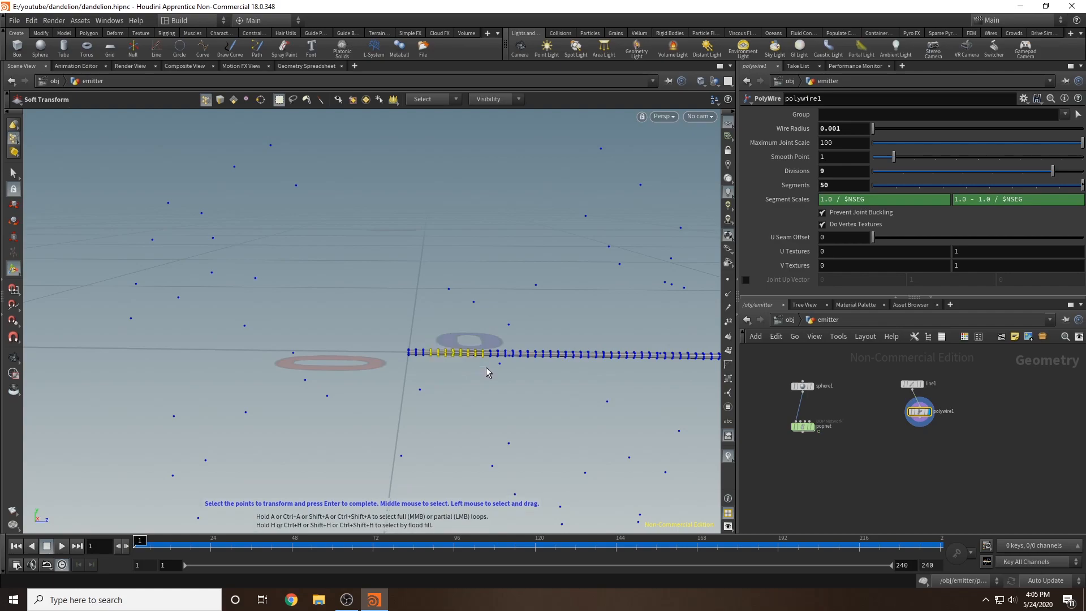
pyautogui.press('Escape')
pyautogui.moveTo(407, 383); pyautogui.dragTo(431, 372)
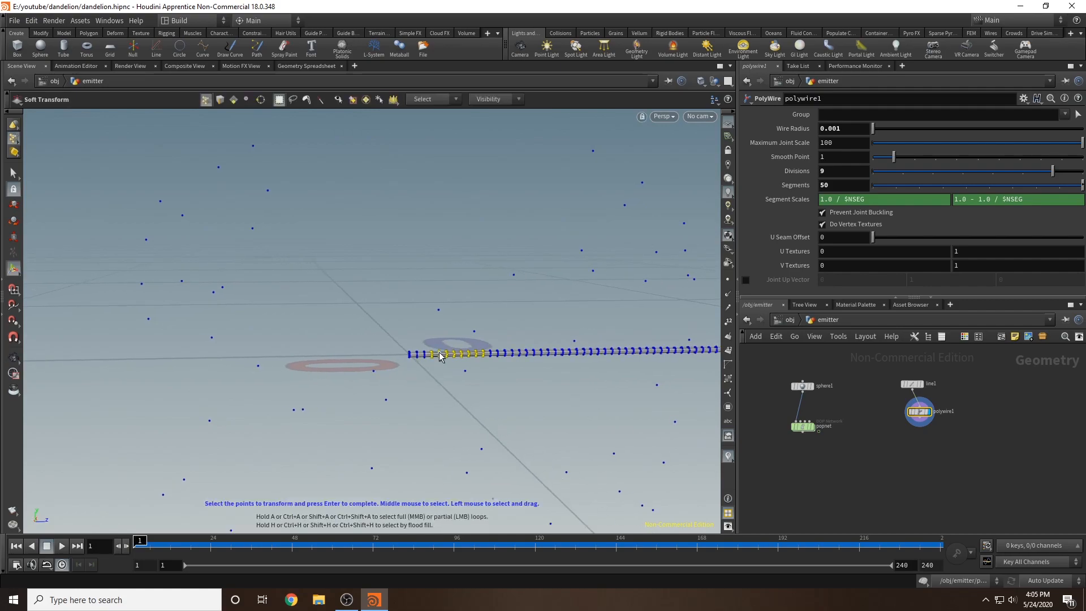
pyautogui.press('Return')
pyautogui.press('Escape')
pyautogui.moveTo(615, 358); pyautogui.dragTo(588, 390)
pyautogui.press('Return')
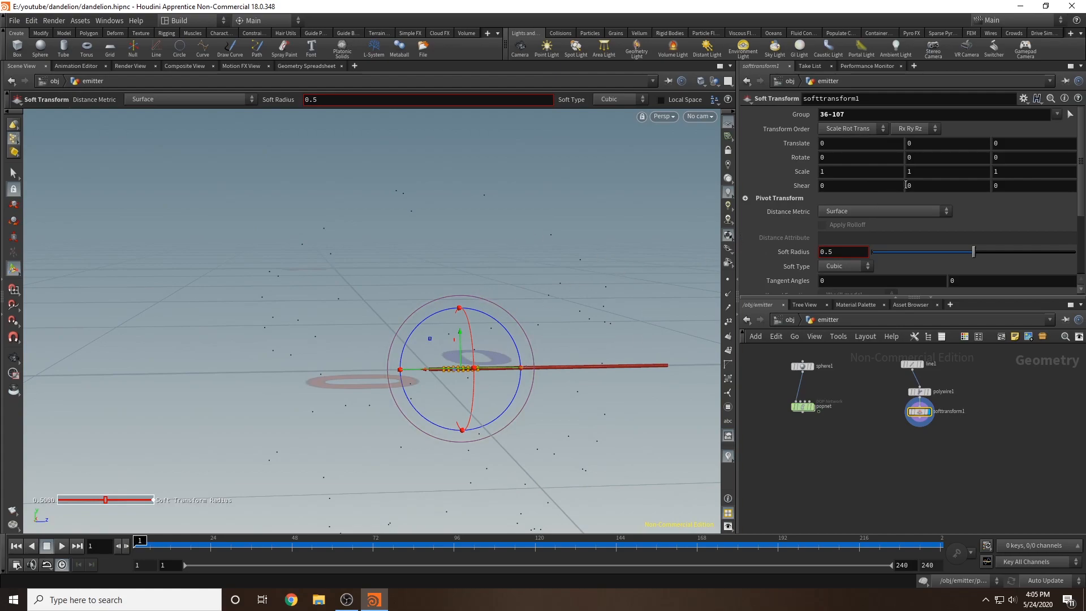
# - Set the soft transform's soft radius to 0.004 and scale the selected points uniformly to 1.976 to thicken the seed body
pyautogui.moveTo(974, 252); pyautogui.dragTo(874, 268)
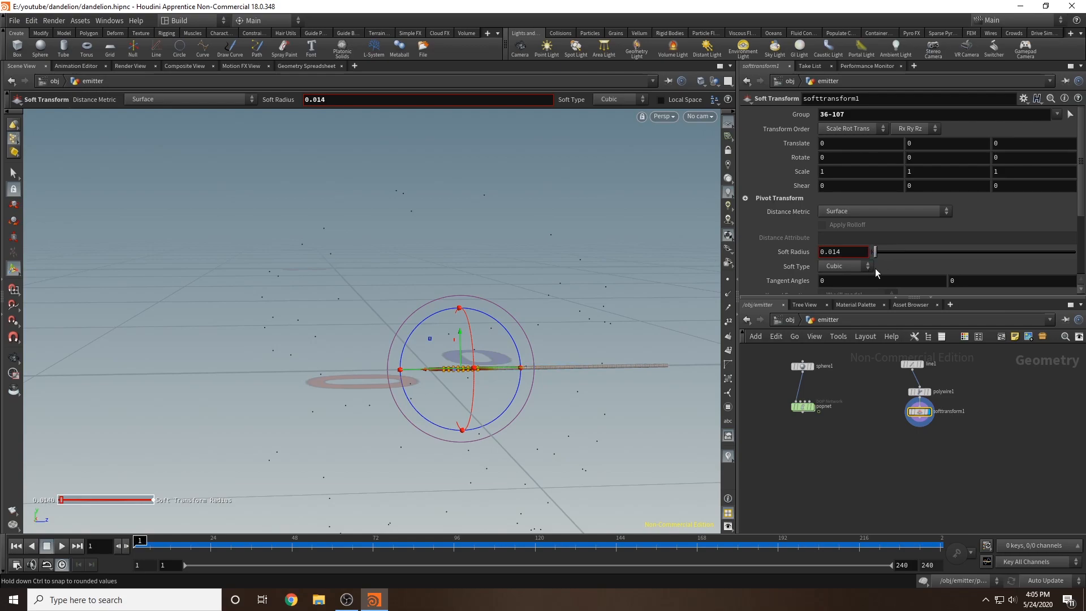
pyautogui.moveTo(807, 171); pyautogui.dragTo(932, 161, button='middle')
pyautogui.keyDown('alt'); pyautogui.moveTo(548, 289); pyautogui.dragTo(512, 362); pyautogui.keyUp('alt')
pyautogui.moveTo(799, 172); pyautogui.dragTo(834, 177, button='middle')
pyautogui.moveTo(846, 252); pyautogui.dragTo(795, 287, button='middle')
pyautogui.keyDown('alt'); pyautogui.moveTo(467, 246); pyautogui.dragTo(793, 438); pyautogui.keyUp('alt')
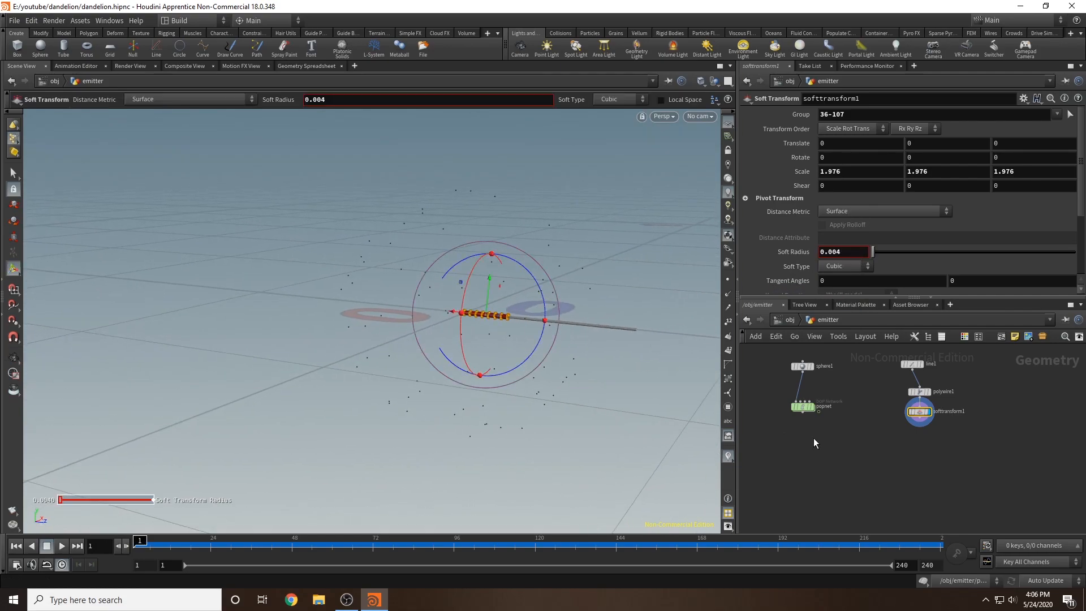
pyautogui.keyDown('alt'); pyautogui.moveTo(600, 271); pyautogui.dragTo(615, 292); pyautogui.keyUp('alt')
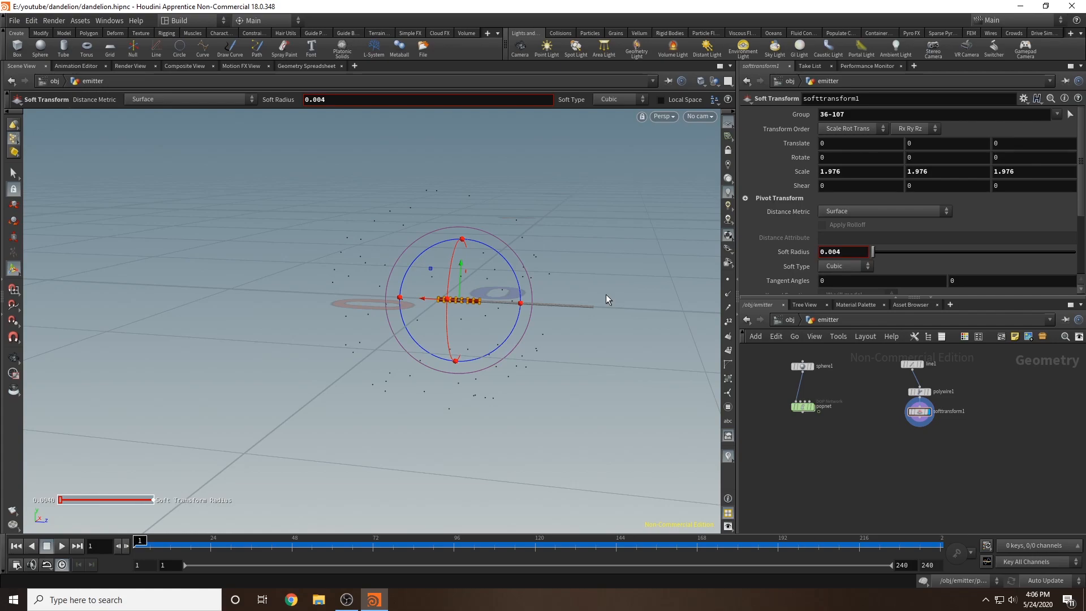
pyautogui.keyDown('alt'); pyautogui.moveTo(584, 309); pyautogui.dragTo(606, 308); pyautogui.keyUp('alt')
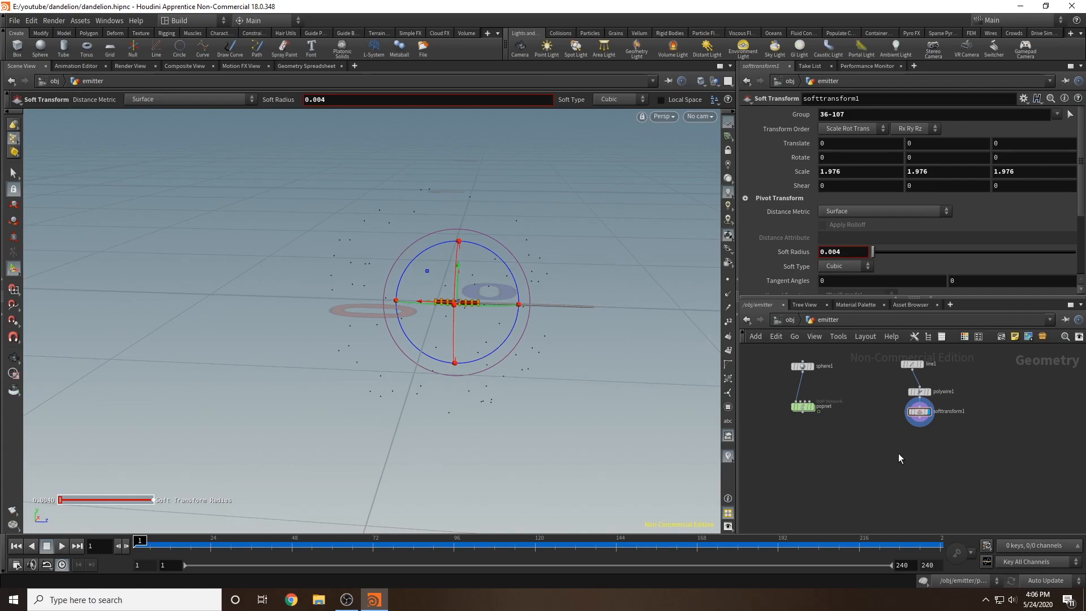
# - Move the line1, polywire1 and softtransform1 chain aside and add an L-System node between it and the popnet branch
pyautogui.moveTo(899, 453); pyautogui.dragTo(873, 480, button='middle')
pyautogui.moveTo(984, 374); pyautogui.dragTo(886, 460)
pyautogui.moveTo(892, 395); pyautogui.dragTo(943, 405)
pyautogui.press('Tab')
pyautogui.write('lsys')
pyautogui.press('Return')
pyautogui.click(868, 388)
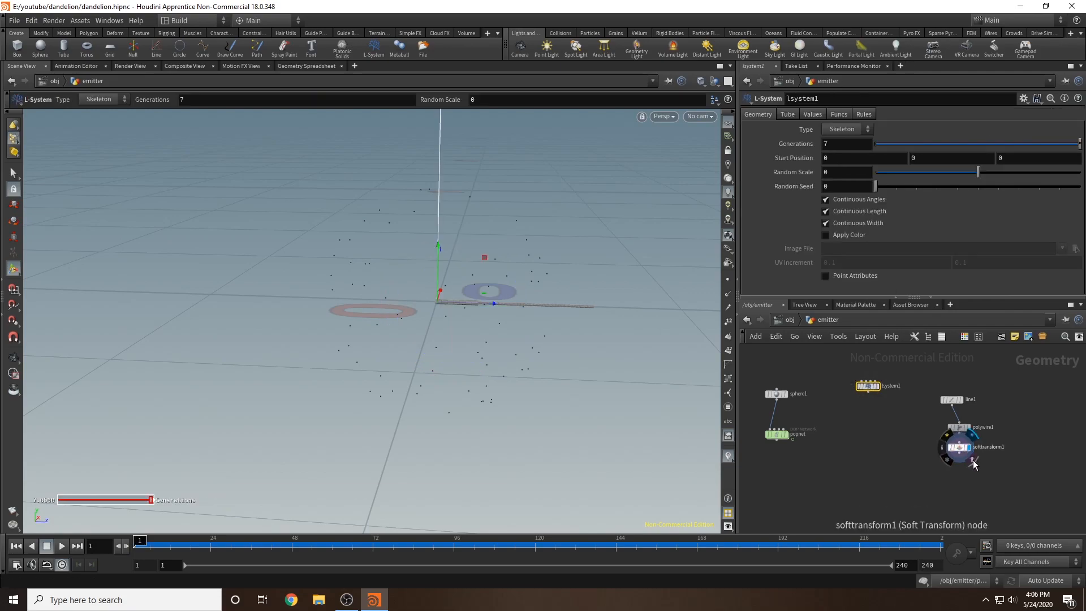
# - Keep softtransform1 as a template and display lsystem1 with the whole branching structure in view
pyautogui.click(973, 460)
pyautogui.click(881, 375)
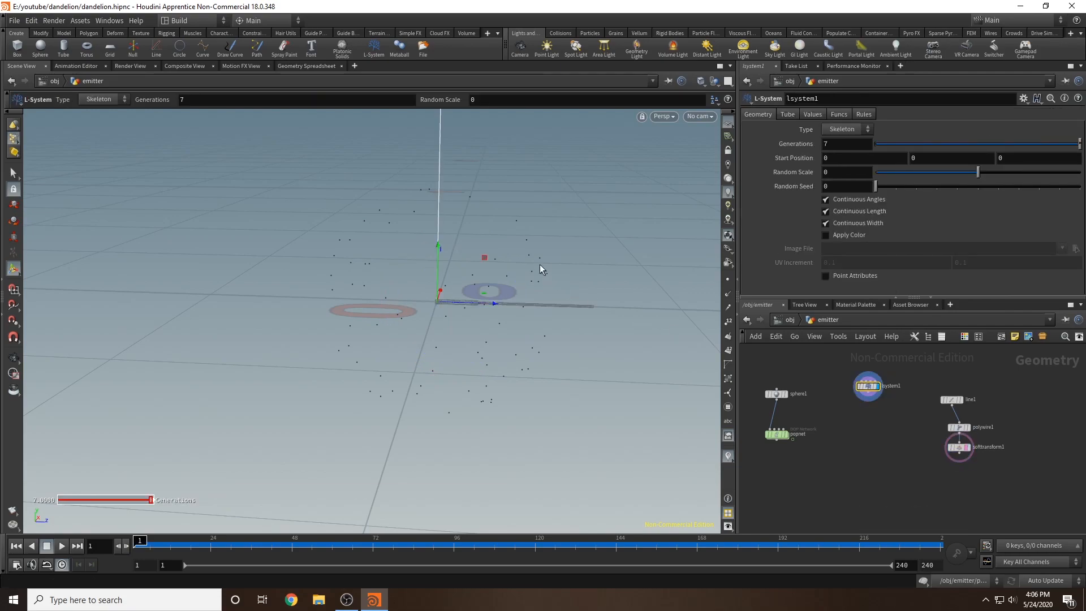
pyautogui.press('Escape')
pyautogui.moveTo(519, 192); pyautogui.dragTo(651, 380)
pyautogui.press('Return')
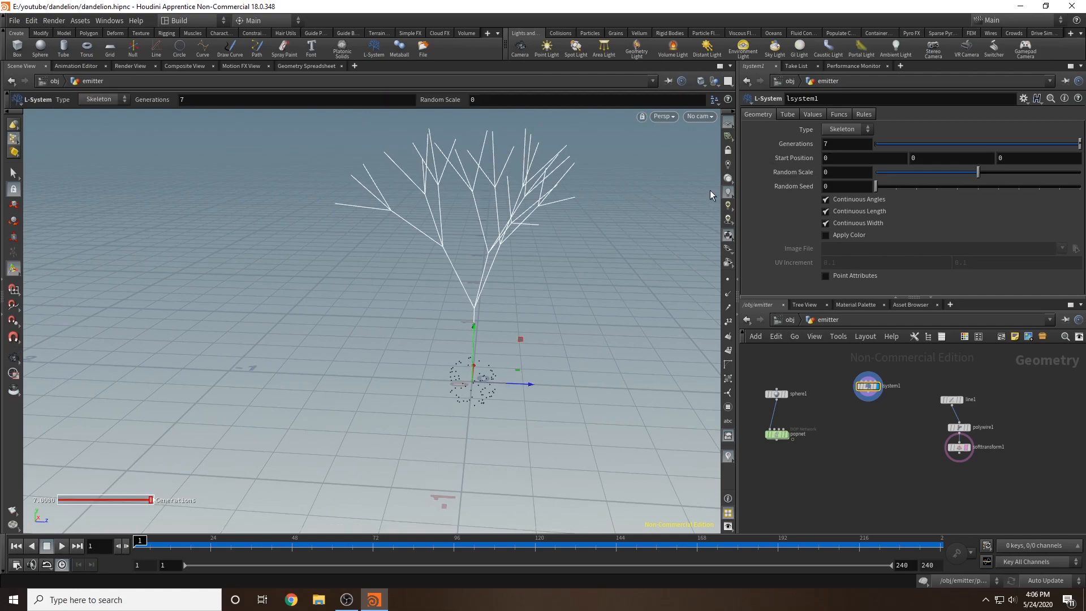
# - Add a Transform node under lsystem1 and rotate the branching structure 90 degrees about X
pyautogui.press('Tab')
pyautogui.write('t')
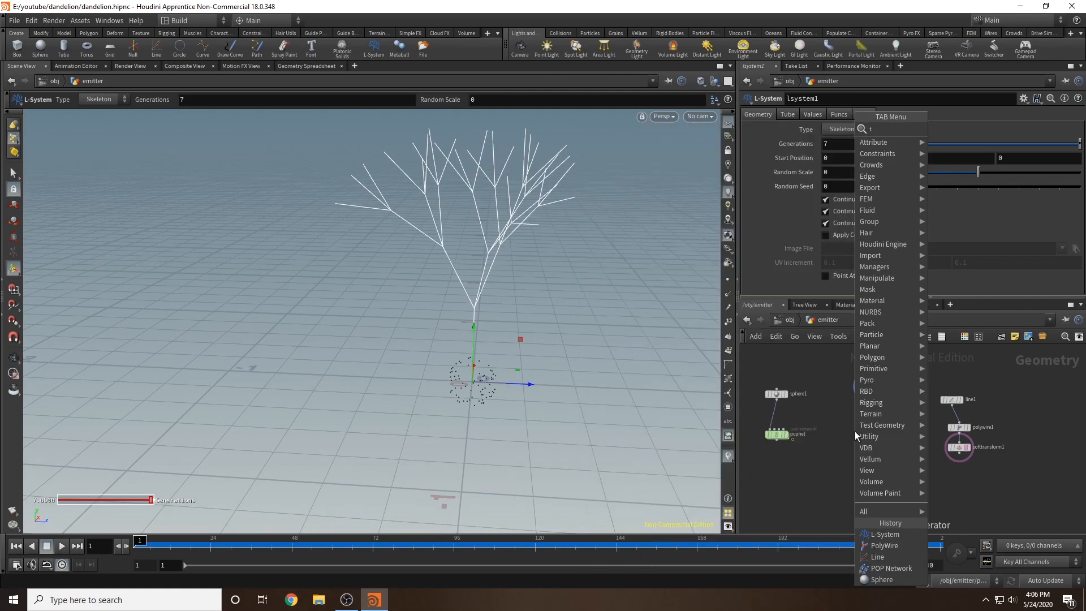
pyautogui.write('ransform')
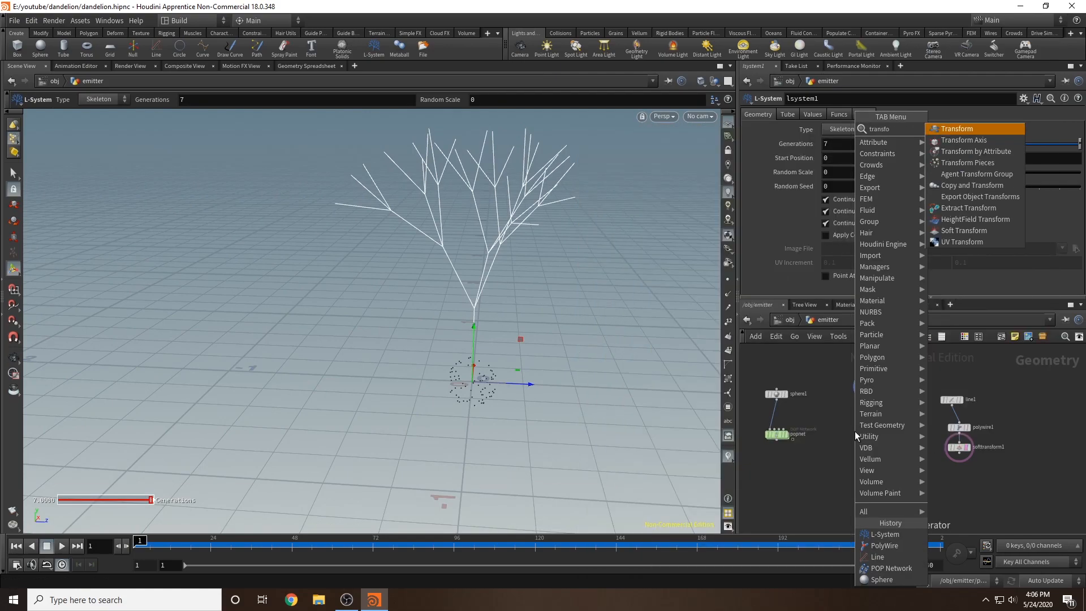
pyautogui.press('Return')
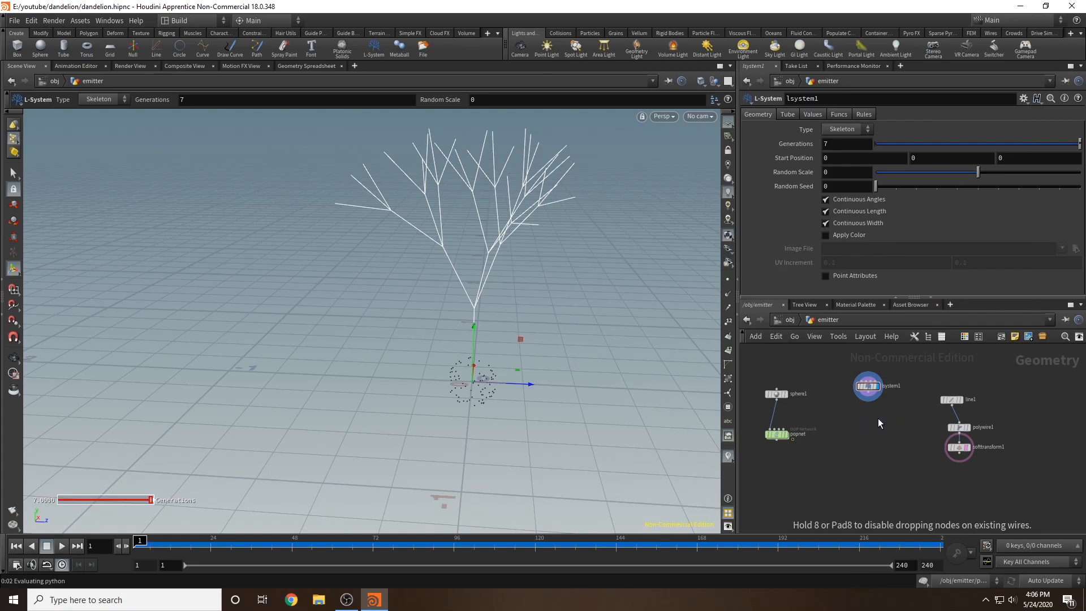
pyautogui.click(880, 426)
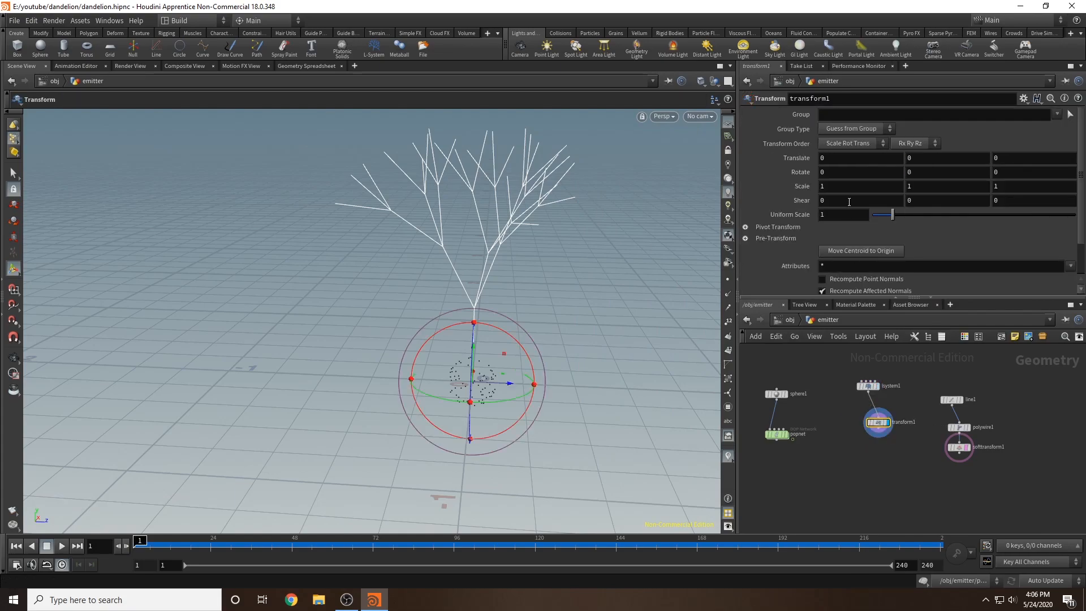
pyautogui.click(863, 171)
pyautogui.write('90')
pyautogui.press('Return')
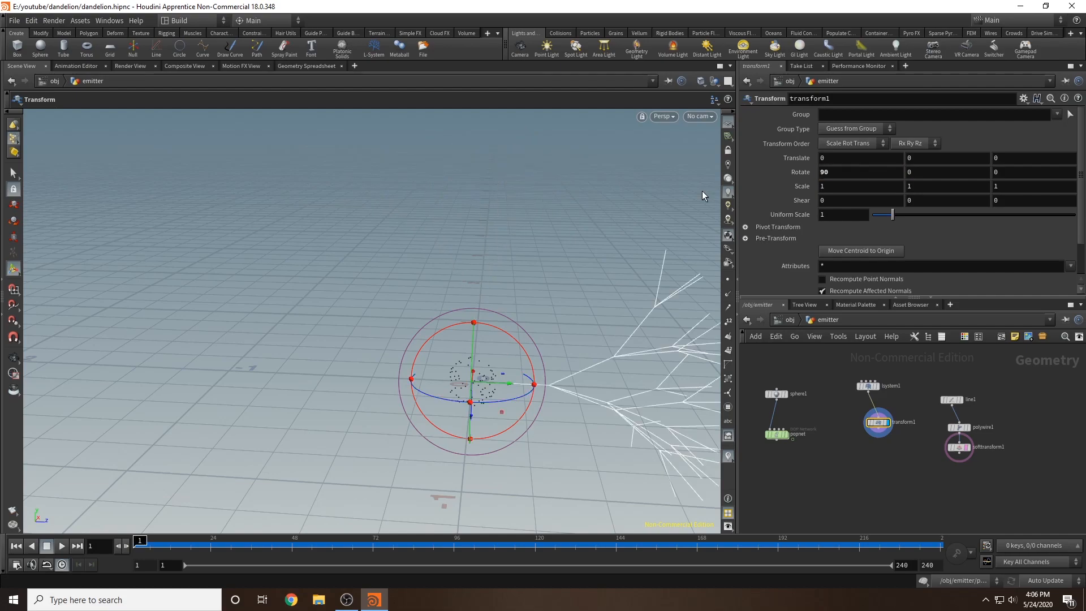
# - Scale the transformed L-System uniformly to 0.08 and move it about 0.105 along Z toward the stem's tip
pyautogui.keyDown('alt'); pyautogui.moveTo(582, 256); pyautogui.dragTo(566, 323); pyautogui.keyUp('alt')
pyautogui.moveTo(891, 216); pyautogui.dragTo(873, 212)
pyautogui.moveTo(442, 389); pyautogui.dragTo(531, 396)
pyautogui.moveTo(873, 212); pyautogui.dragTo(873, 213)
pyautogui.moveTo(517, 389); pyautogui.dragTo(517, 389)
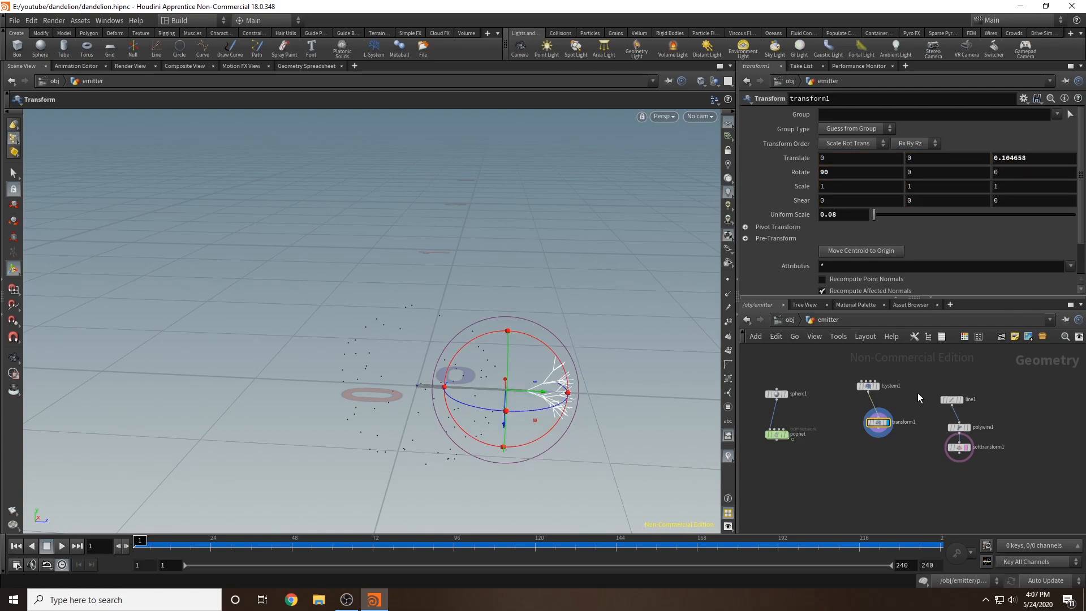
# - Set the generations of lsystem1 to 10 for a denser tuft
pyautogui.click(869, 387)
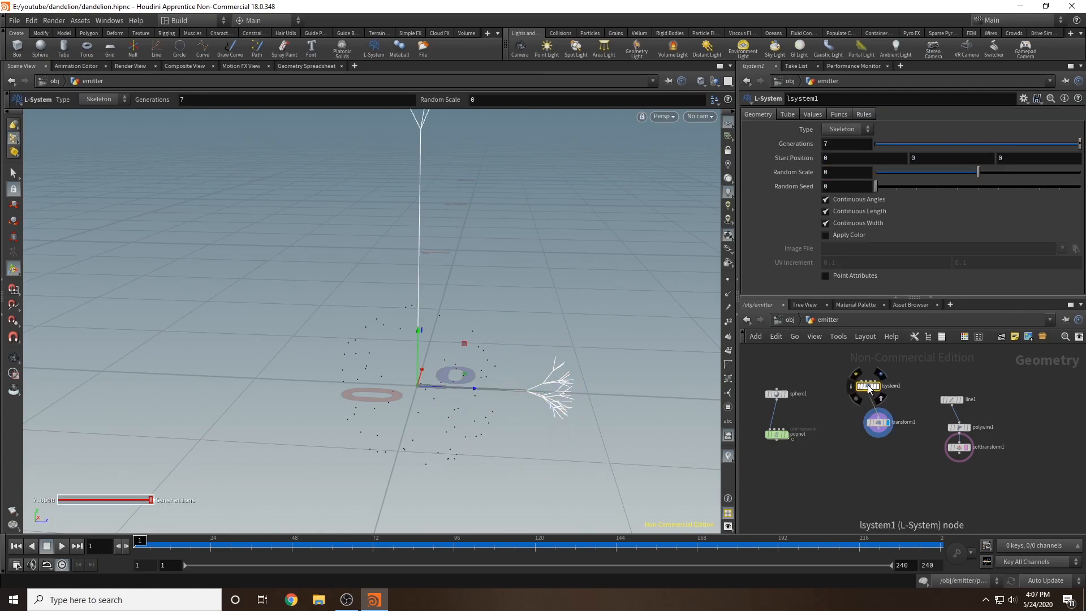
pyautogui.keyDown('alt'); pyautogui.moveTo(600, 159); pyautogui.dragTo(521, 337); pyautogui.keyUp('alt')
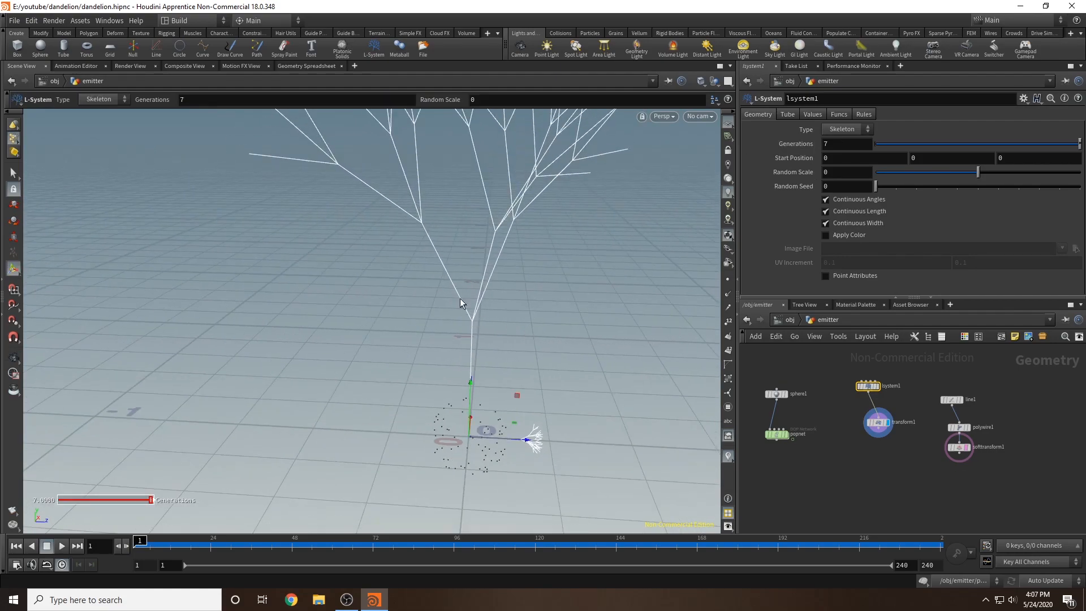
pyautogui.keyDown('alt'); pyautogui.moveTo(444, 205); pyautogui.dragTo(455, 277); pyautogui.keyUp('alt')
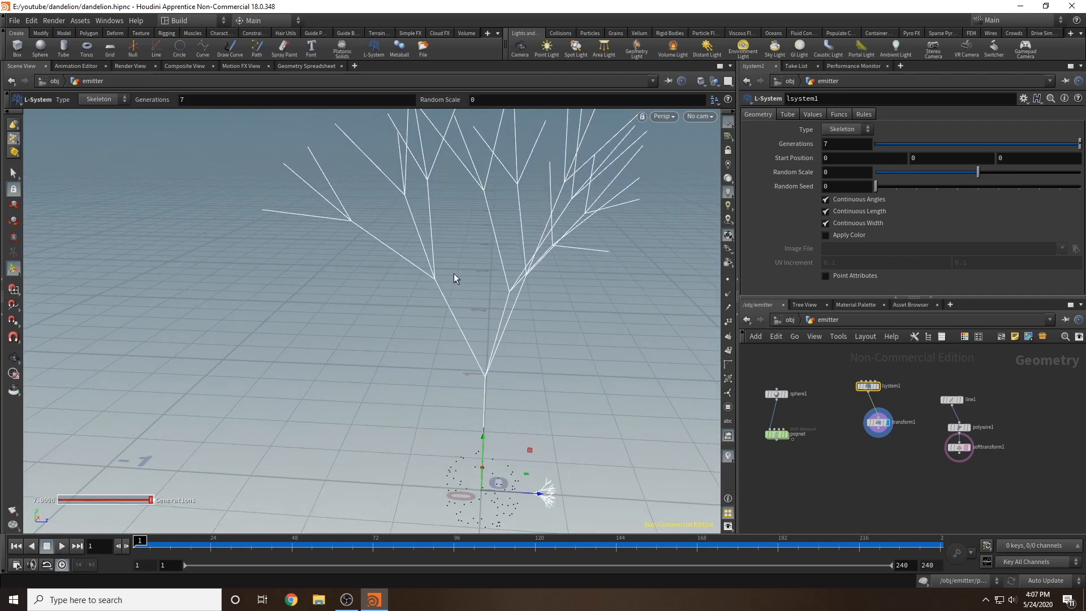
pyautogui.click(863, 144)
pyautogui.write('10')
pyautogui.press('Return')
pyautogui.press('Escape')
pyautogui.moveTo(578, 406); pyautogui.dragTo(609, 266)
pyautogui.press('Return')
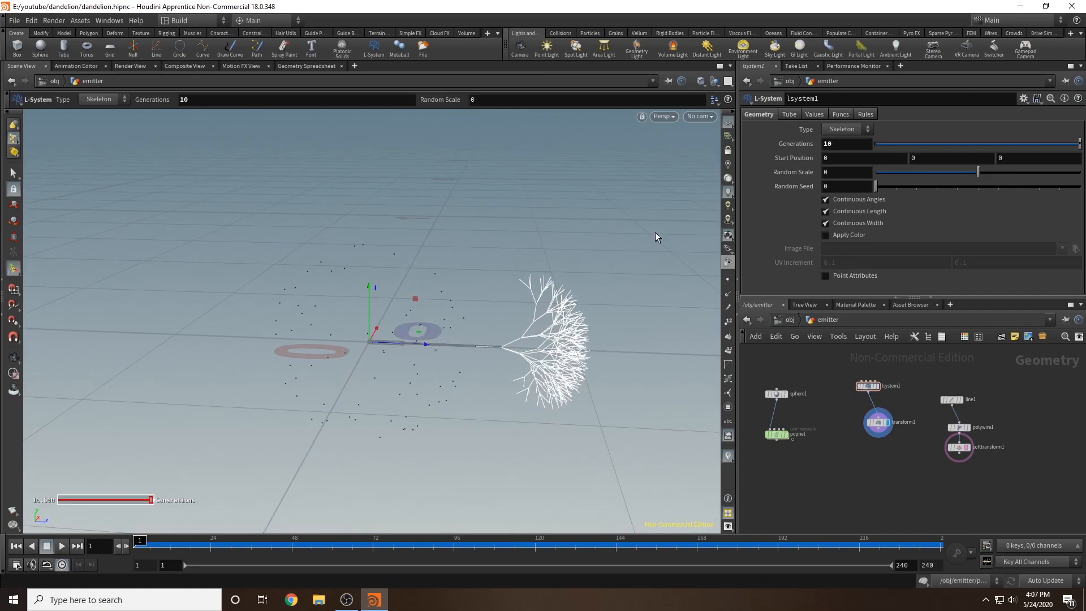
# - Set the L-System's random scale to 0.003 and its branching angle to 37.9
pyautogui.moveTo(979, 175); pyautogui.dragTo(981, 203)
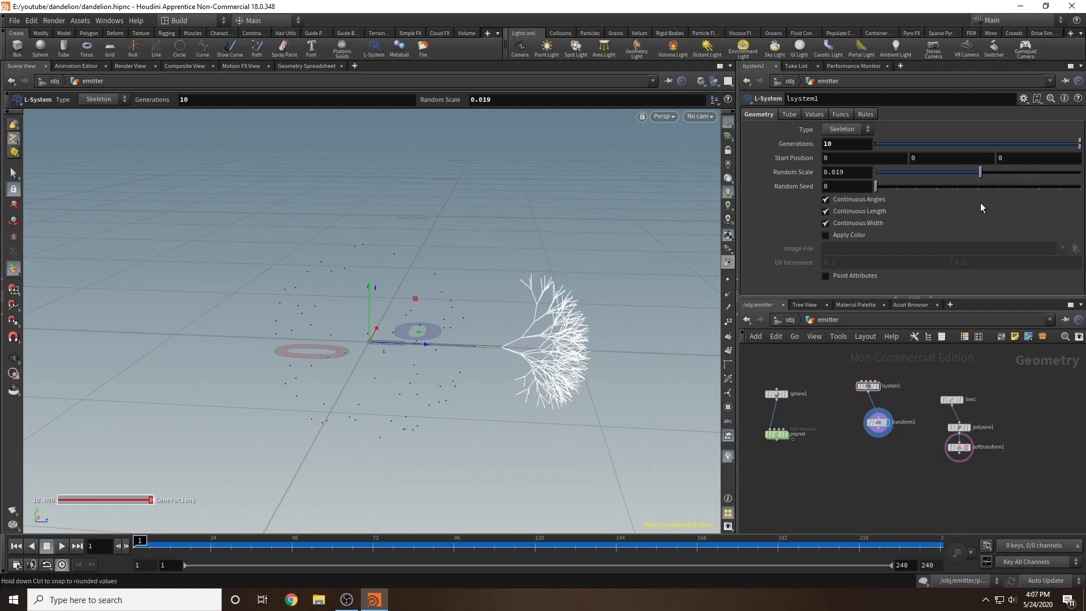
pyautogui.click(814, 114)
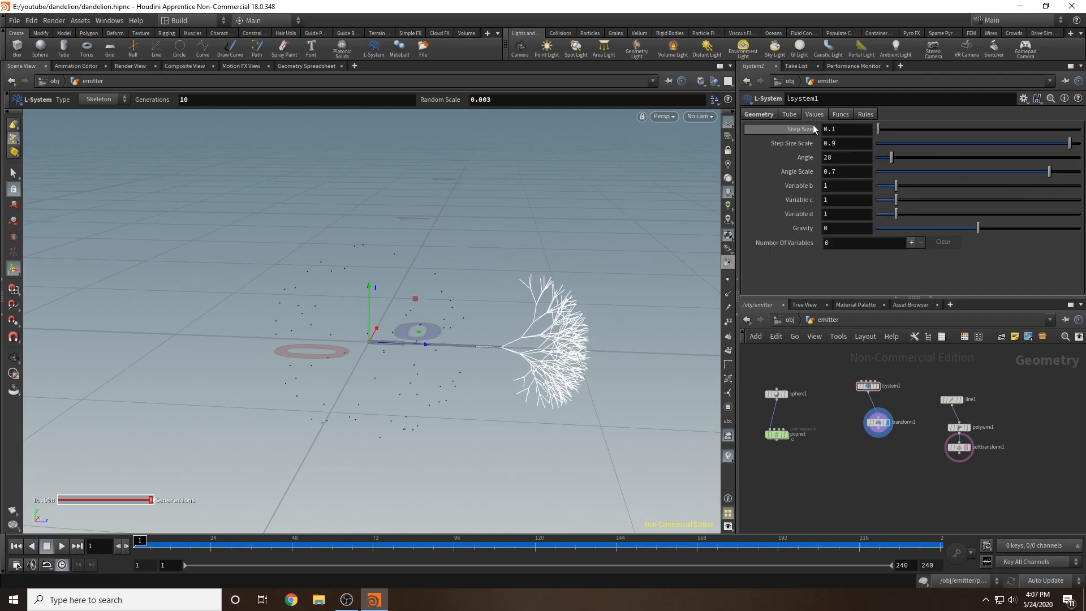
pyautogui.moveTo(892, 157); pyautogui.dragTo(908, 165)
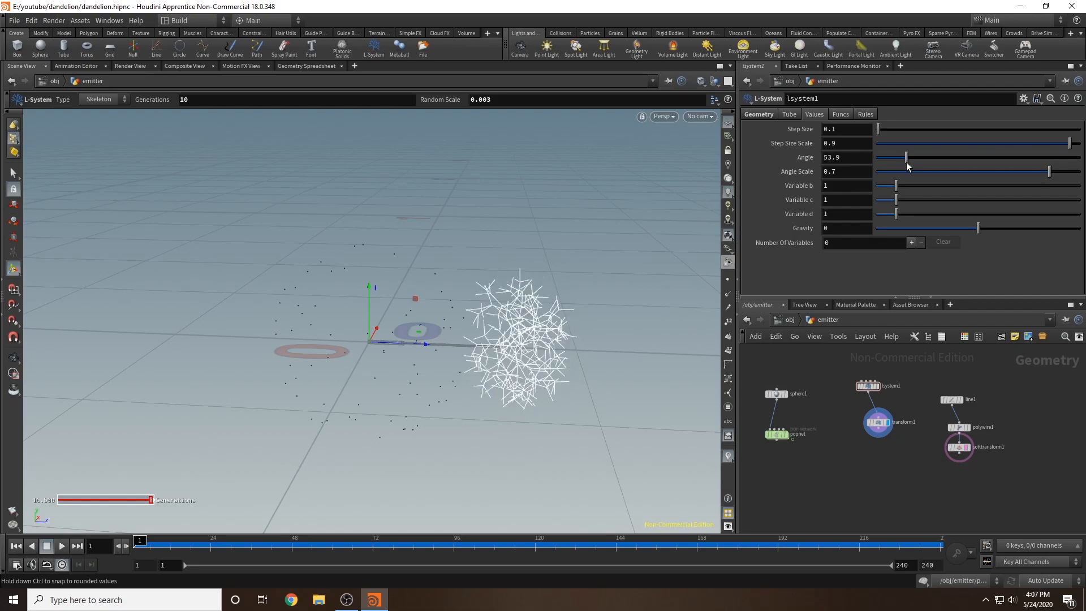
pyautogui.press('Escape')
pyautogui.moveTo(668, 226); pyautogui.dragTo(594, 243)
pyautogui.press('Return')
pyautogui.moveTo(907, 162)
pyautogui.mouseDown()
pyautogui.moveTo(927, 164)
pyautogui.moveTo(898, 175)
pyautogui.mouseUp()
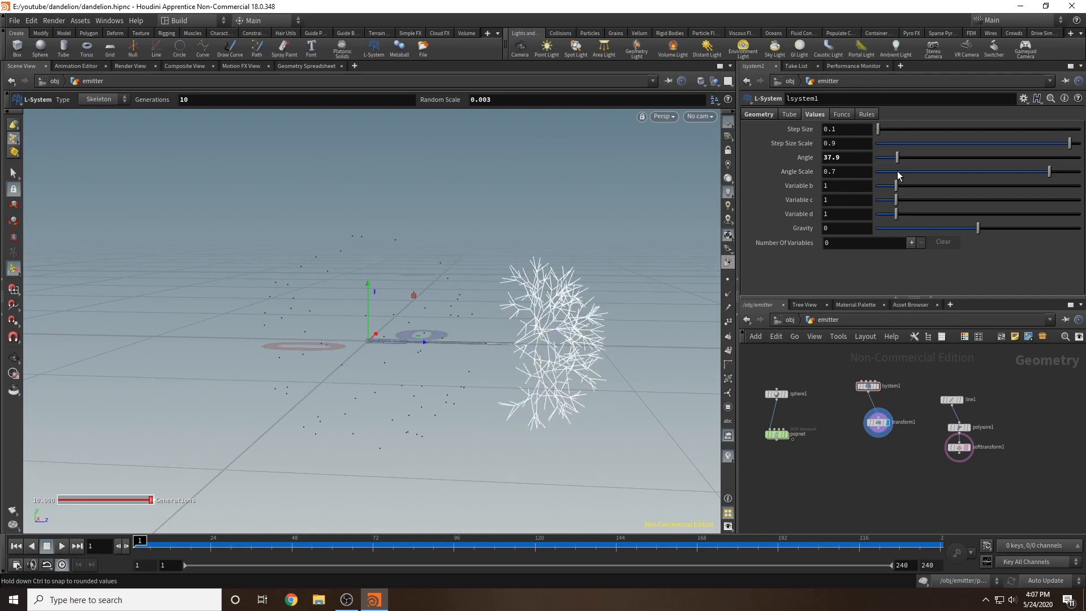
# - Set the L-System's step size to 0.077 and its step size scale to 0.92
pyautogui.press('Escape')
pyautogui.moveTo(498, 300)
pyautogui.mouseDown()
pyautogui.moveTo(538, 291)
pyautogui.moveTo(475, 303)
pyautogui.moveTo(515, 305)
pyautogui.mouseUp()
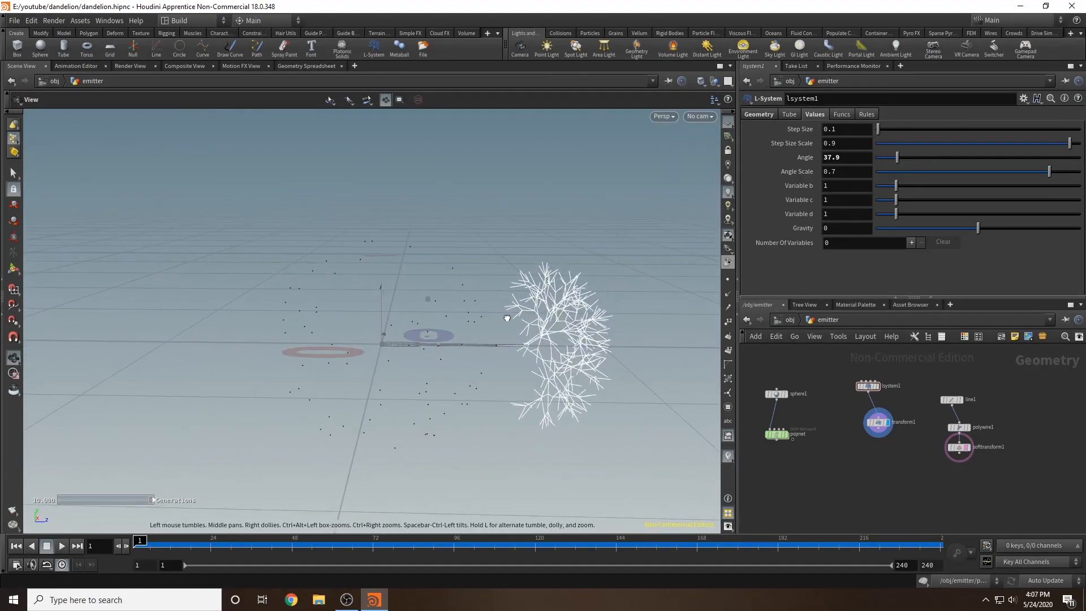
pyautogui.press('Return')
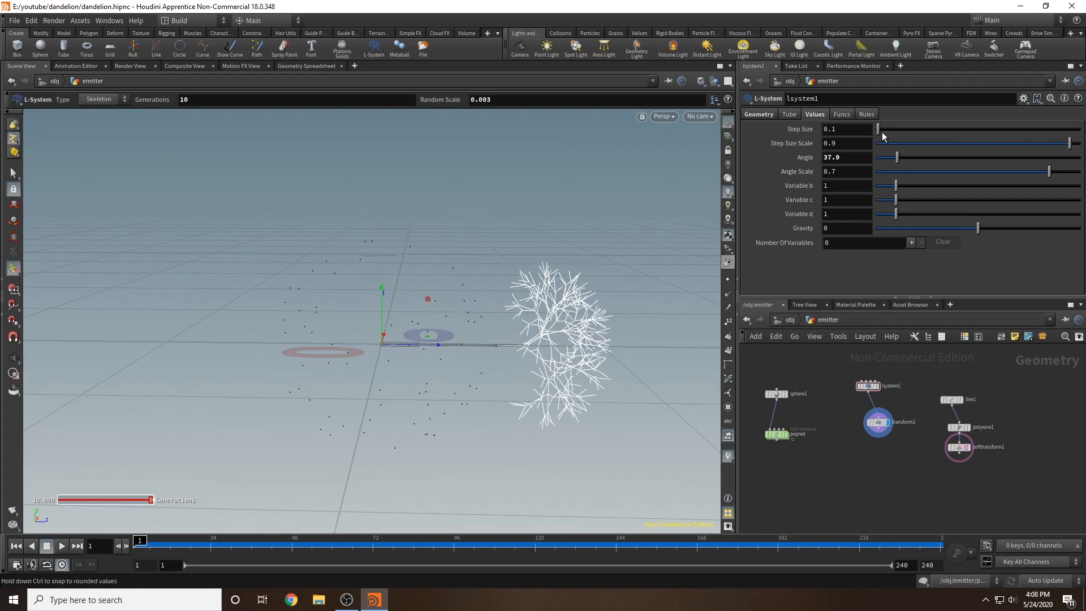
pyautogui.moveTo(835, 170); pyautogui.dragTo(721, 204, button='middle')
pyautogui.moveTo(849, 145); pyautogui.dragTo(848, 176, button='middle')
pyautogui.press('Escape')
pyautogui.moveTo(588, 277); pyautogui.dragTo(608, 252)
pyautogui.press('Return')
# - Add a Merge node combining transform1 and softtransform1 into one seed
pyautogui.press('Tab')
pyautogui.write('merg')
pyautogui.press('Return')
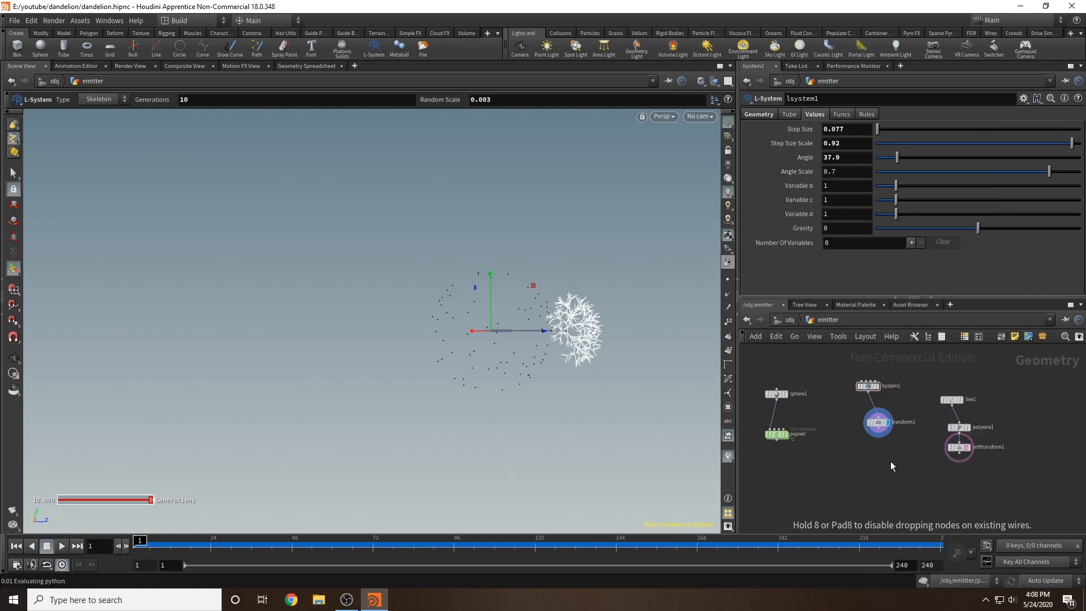
pyautogui.click(887, 461)
pyautogui.moveTo(962, 456)
pyautogui.moveTo(961, 456); pyautogui.dragTo(899, 469)
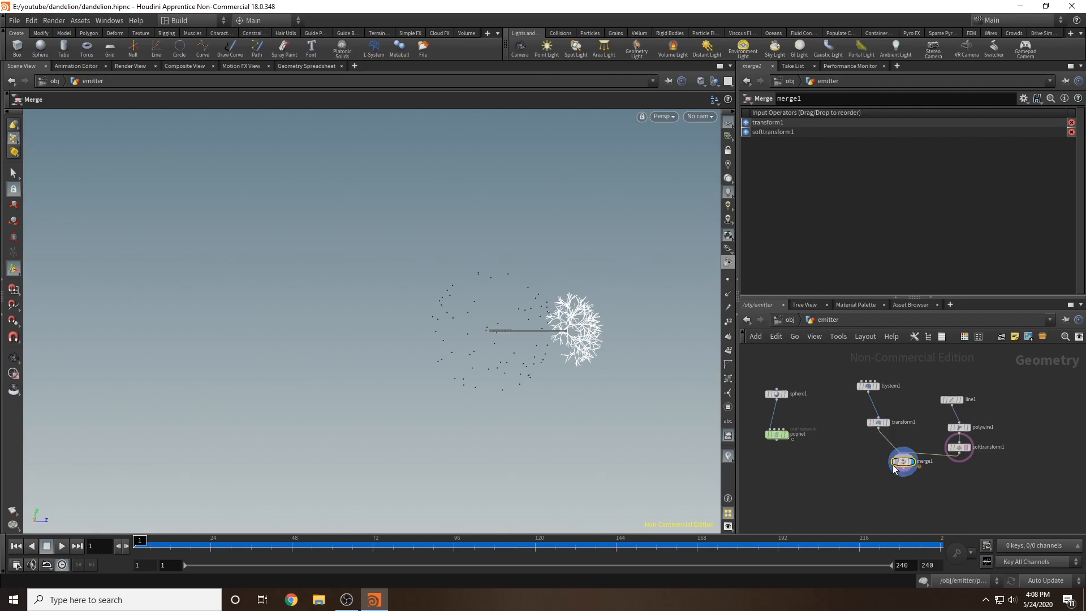
pyautogui.click(850, 487)
pyautogui.keyDown('alt'); pyautogui.moveTo(667, 359); pyautogui.dragTo(587, 358); pyautogui.keyUp('alt')
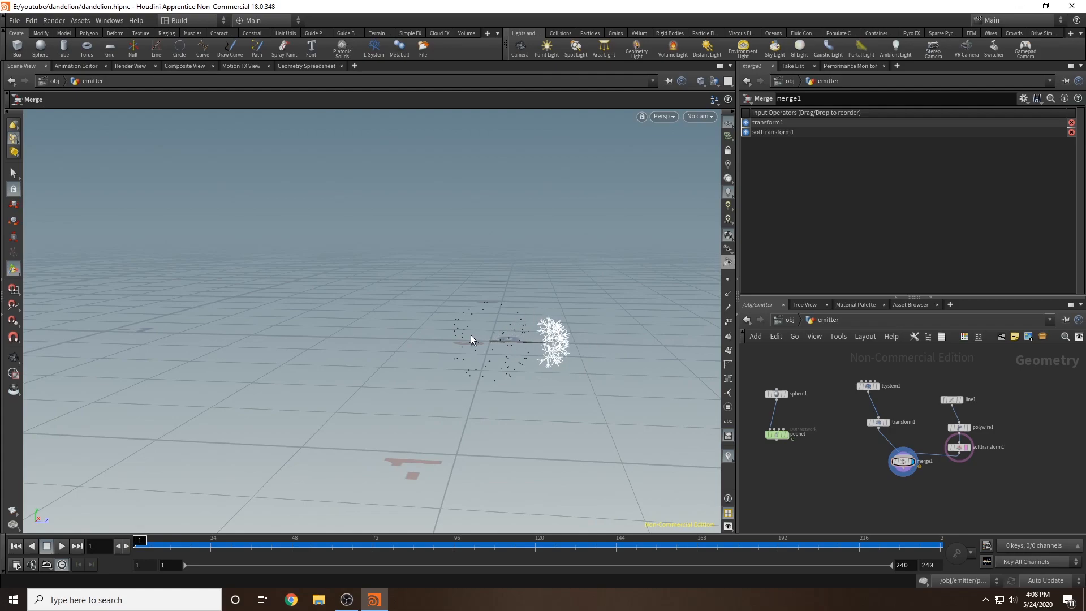
# - Add a Copy to Points node that copies the merged seed onto the popnet points, and display it
pyautogui.press('Tab')
pyautogui.write('copy to point')
pyautogui.press('Return')
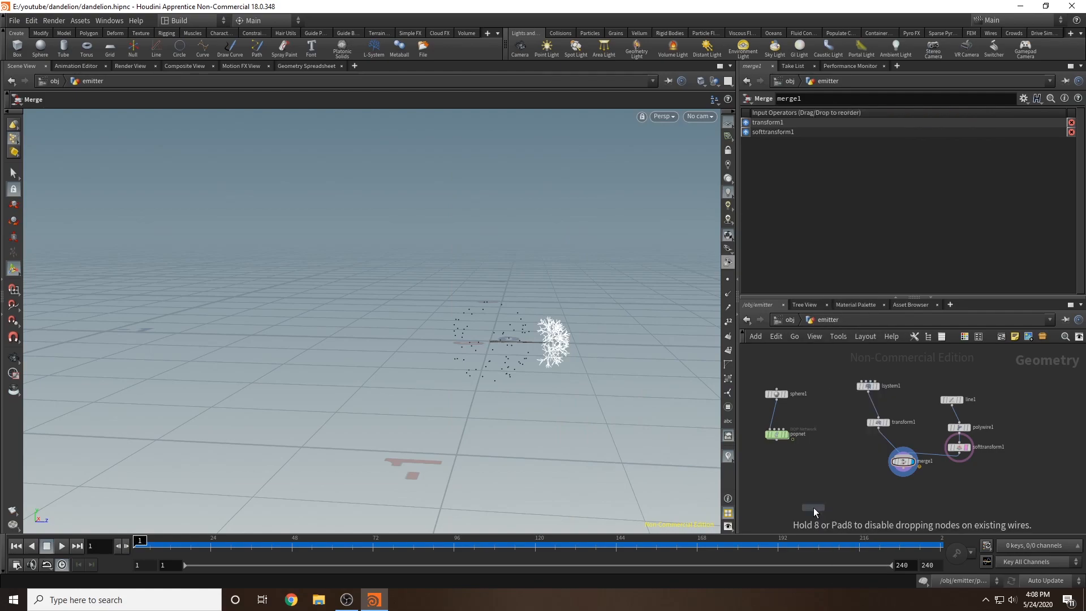
pyautogui.click(839, 484)
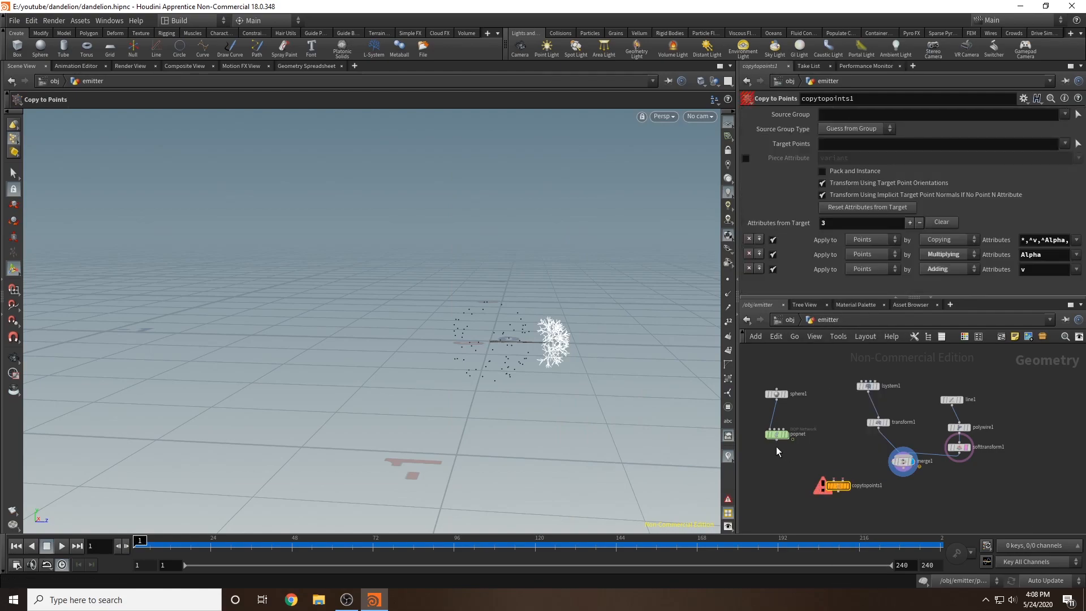
pyautogui.moveTo(778, 443); pyautogui.dragTo(834, 484)
pyautogui.moveTo(831, 482); pyautogui.dragTo(833, 482)
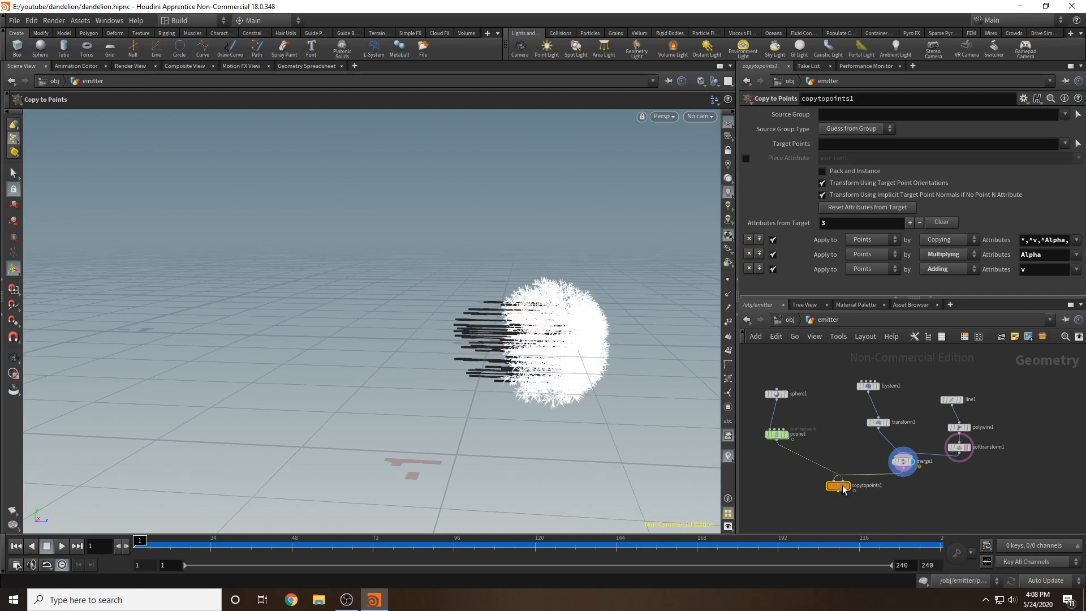
pyautogui.click(847, 486)
pyautogui.keyDown('alt'); pyautogui.moveTo(633, 341); pyautogui.dragTo(672, 349); pyautogui.keyUp('alt')
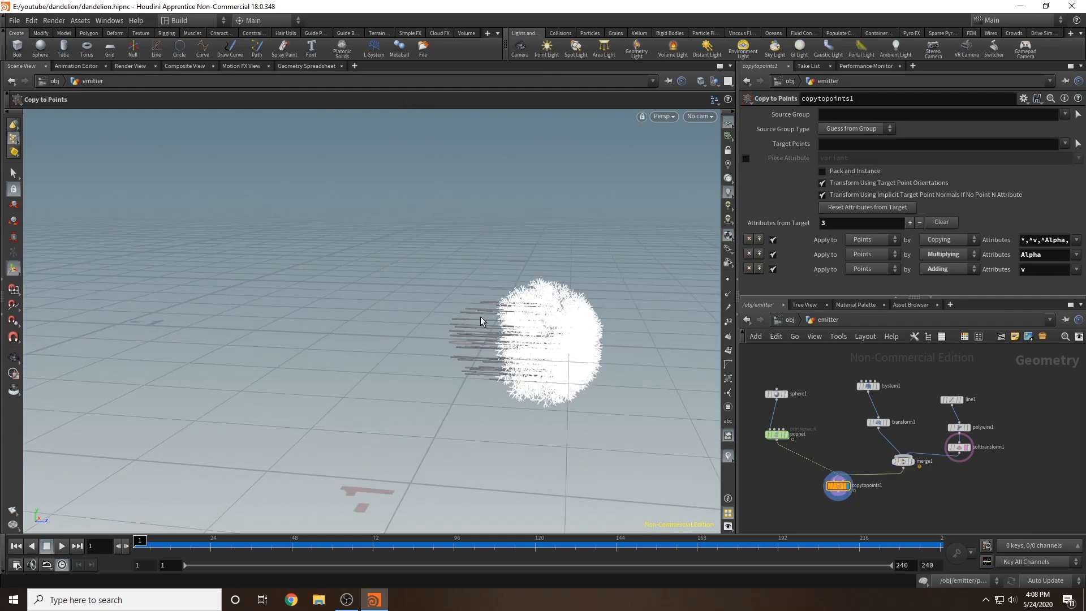
pyautogui.moveTo(560, 397)
pyautogui.keyDown('alt'); pyautogui.mouseDown()
pyautogui.moveTo(679, 368)
pyautogui.moveTo(541, 394)
pyautogui.mouseUp(); pyautogui.keyUp('alt')
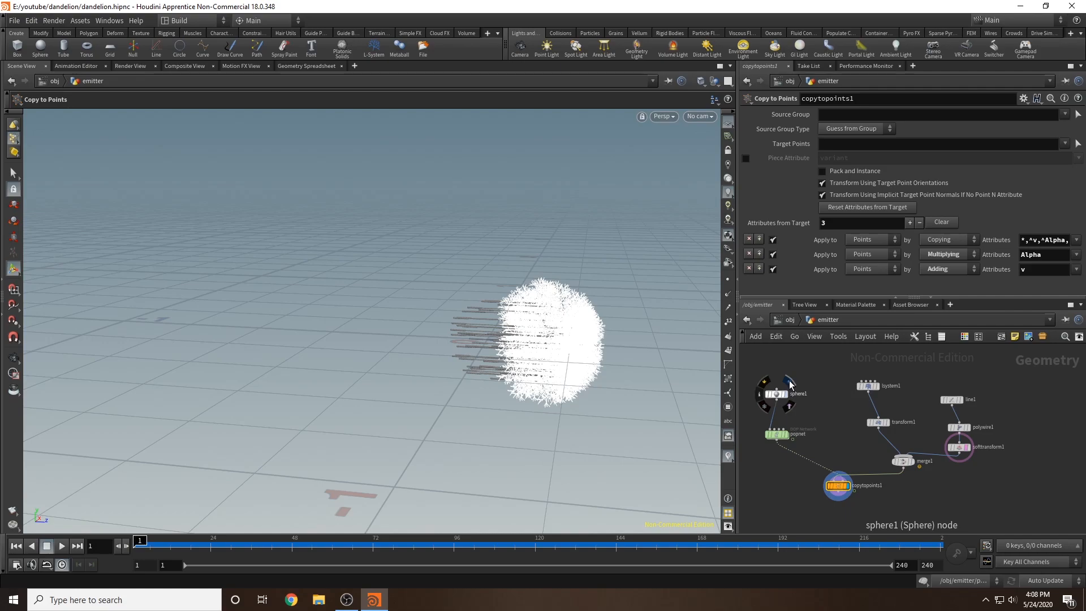
# - Display sphere1 with point normals shown and examine which way they point around the sphere
pyautogui.click(790, 384)
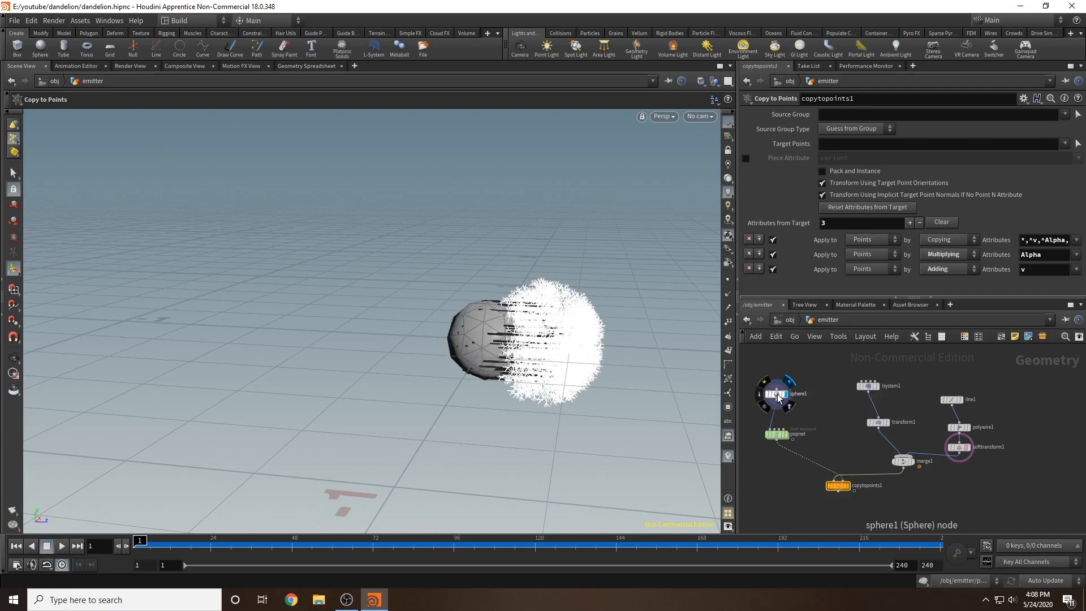
pyautogui.click(776, 394)
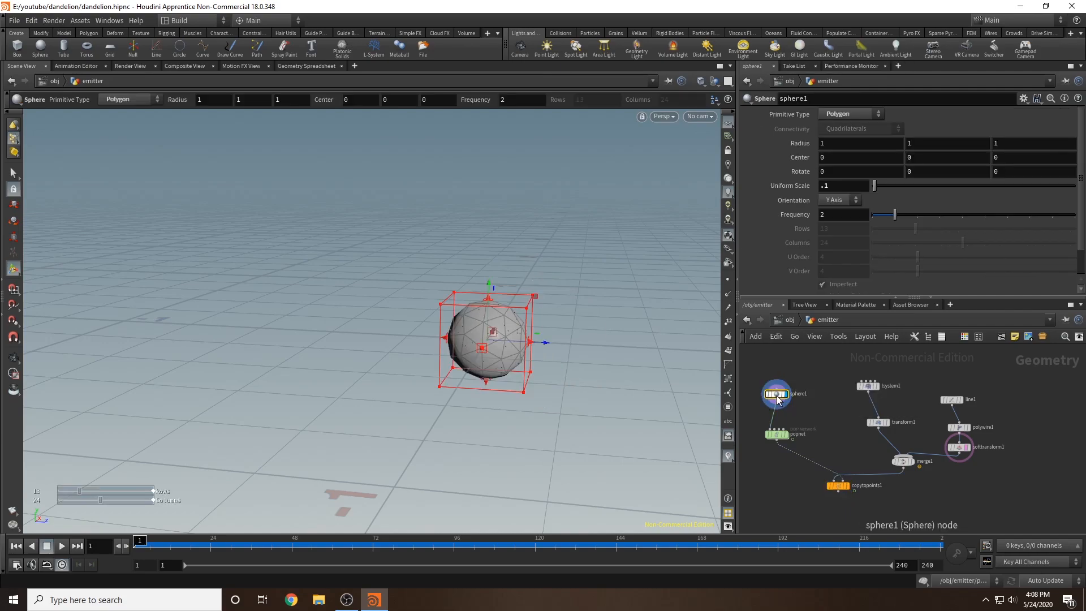
pyautogui.click(728, 294)
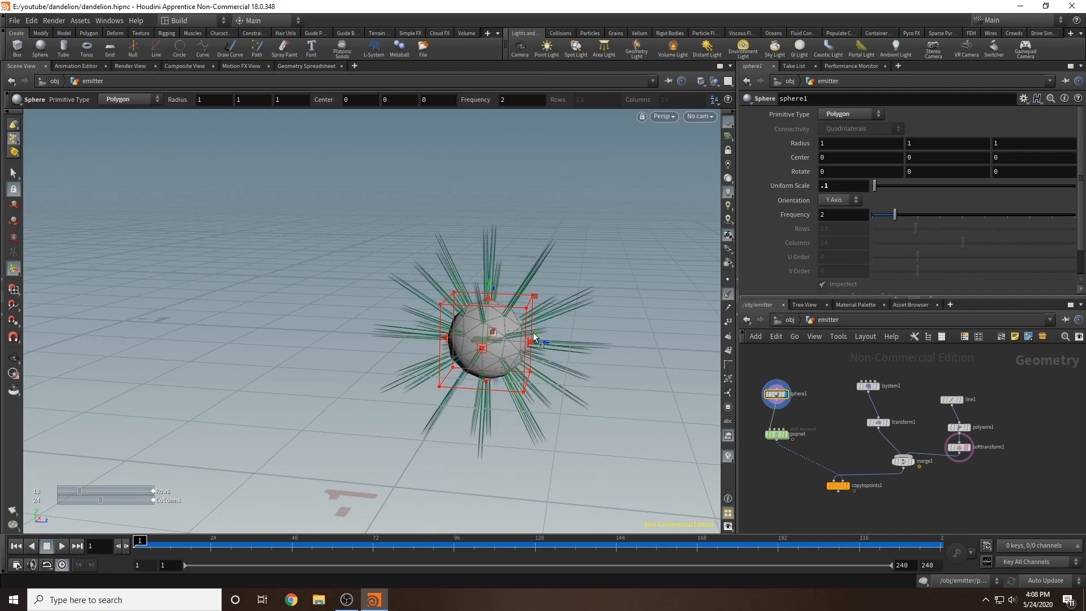
pyautogui.press('Escape')
pyautogui.moveTo(519, 257); pyautogui.dragTo(580, 277)
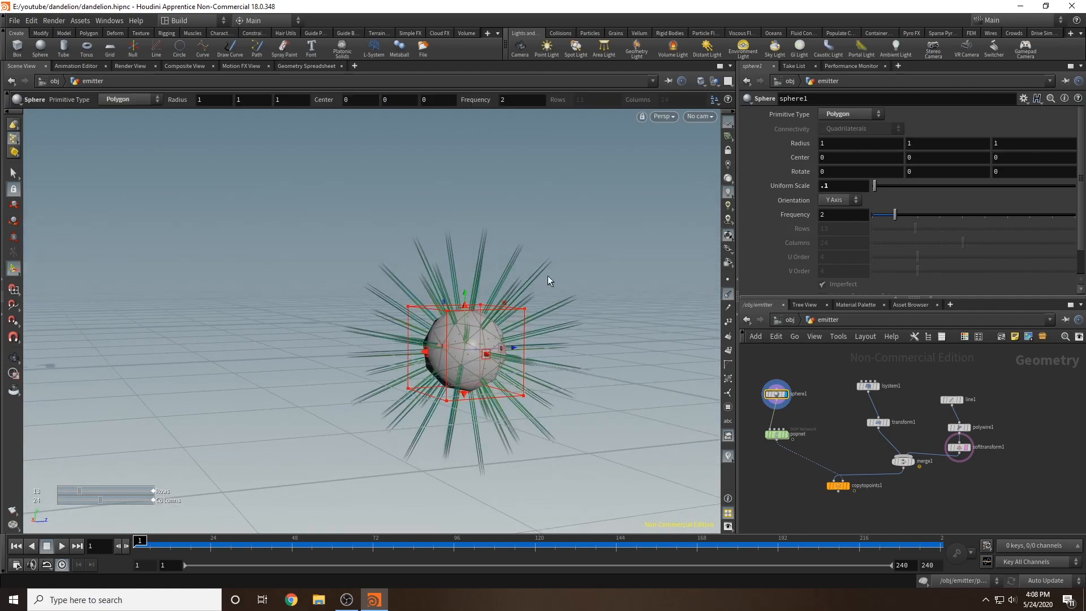
pyautogui.moveTo(596, 342); pyautogui.dragTo(530, 338)
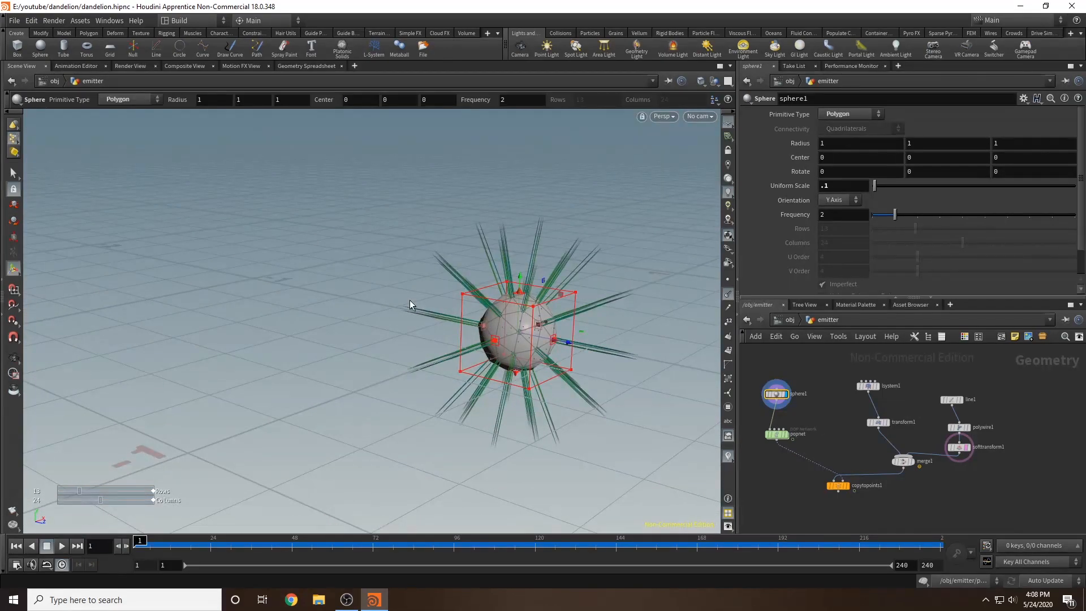
pyautogui.moveTo(493, 301)
pyautogui.keyDown('alt'); pyautogui.mouseDown()
pyautogui.moveTo(450, 310)
pyautogui.moveTo(487, 314)
pyautogui.mouseUp(); pyautogui.keyUp('alt')
pyautogui.press('Escape')
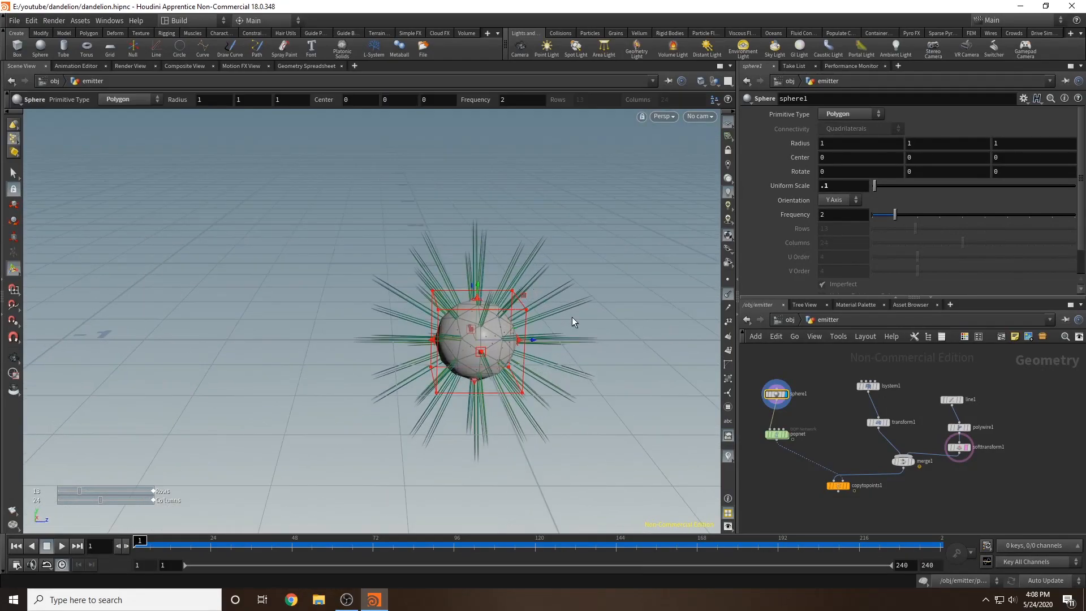
# - Display popnet and examine whether its particles carry point normals
pyautogui.click(785, 433)
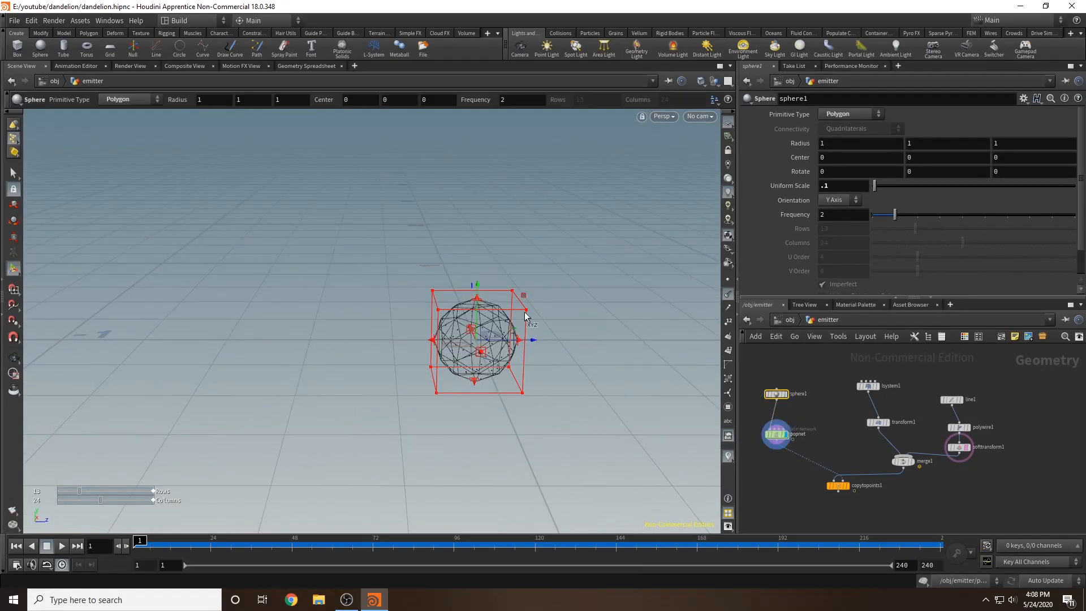
pyautogui.moveTo(559, 281); pyautogui.dragTo(531, 314)
pyautogui.press('Escape')
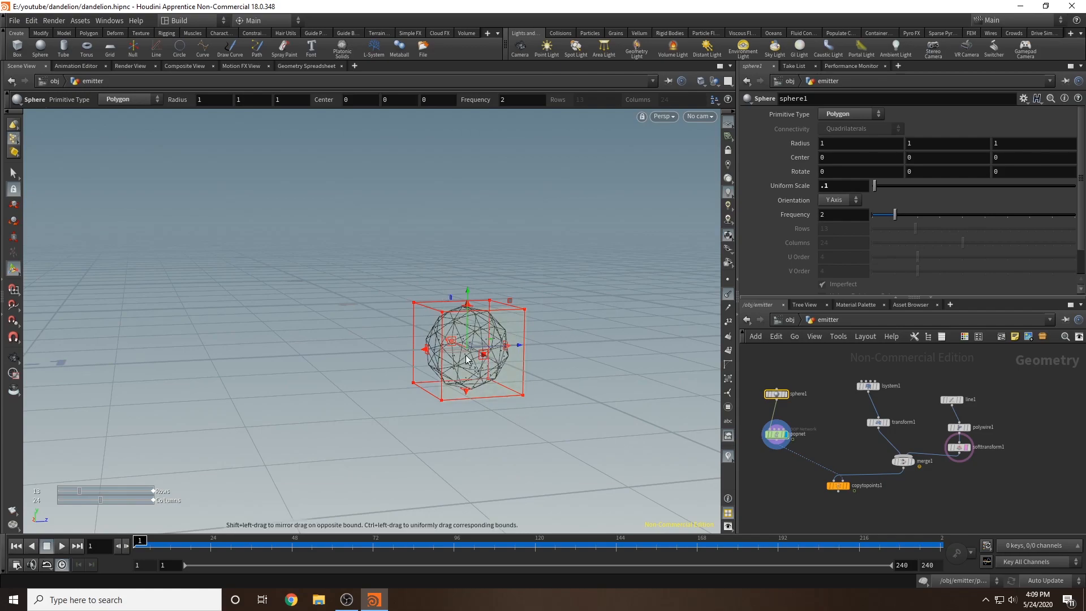
pyautogui.keyDown('alt'); pyautogui.moveTo(606, 294); pyautogui.dragTo(578, 324); pyautogui.keyUp('alt')
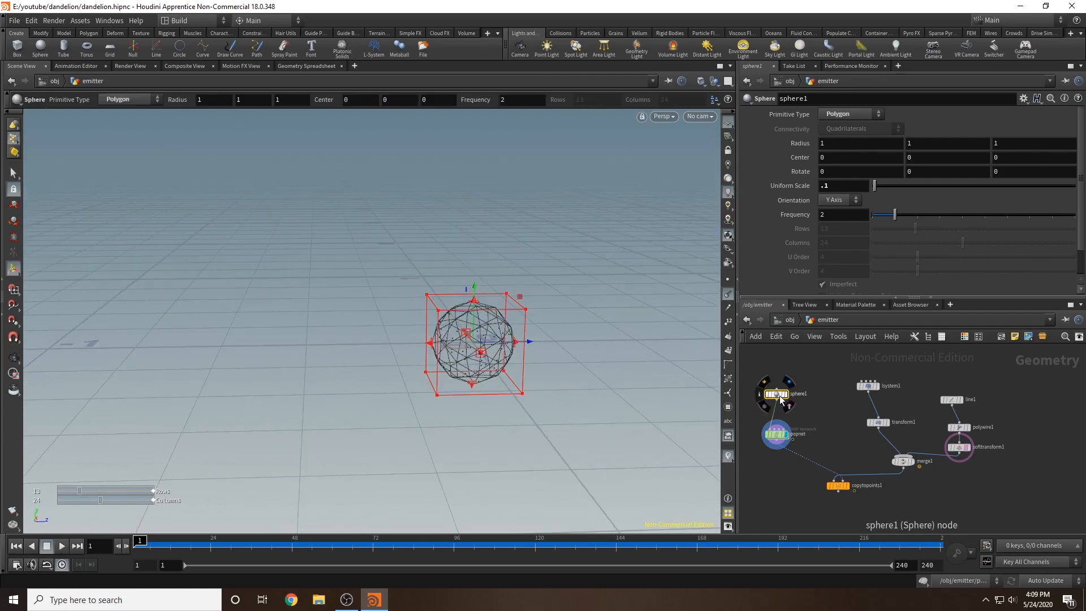
# - Insert a Normal node between sphere1 and popnet, and examine the normals around the sphere
pyautogui.press('Tab')
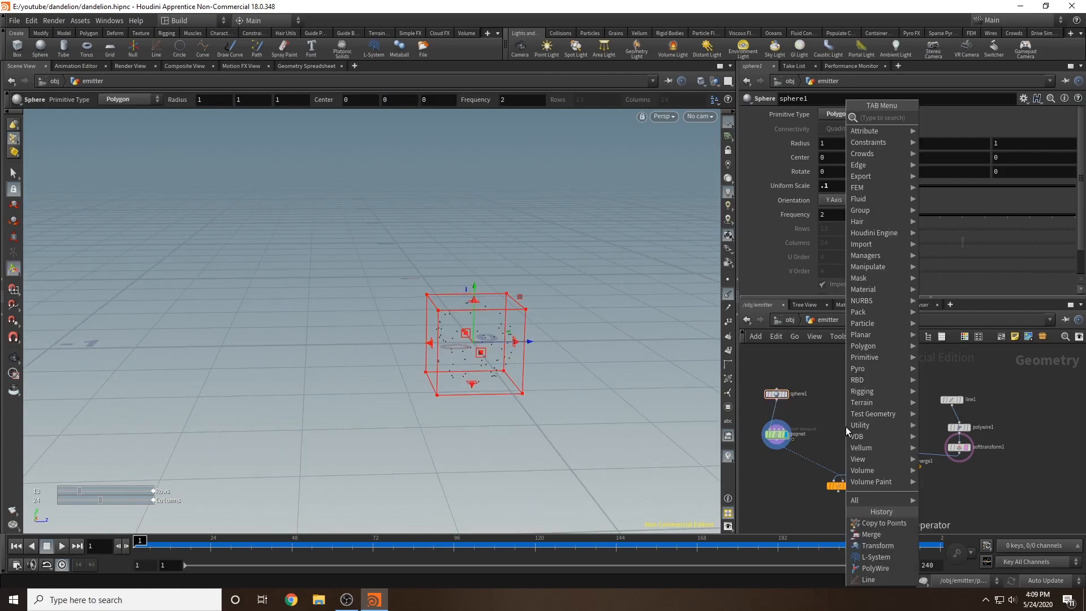
pyautogui.write('normal')
pyautogui.press('Return')
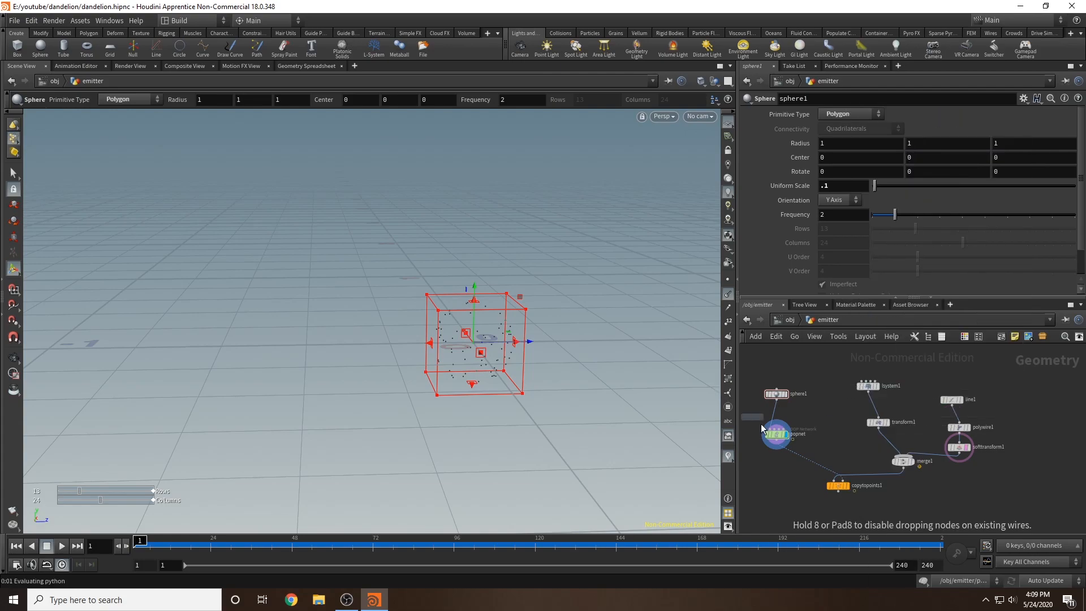
pyautogui.click(776, 413)
pyautogui.keyDown('alt'); pyautogui.moveTo(569, 289); pyautogui.dragTo(446, 299); pyautogui.keyUp('alt')
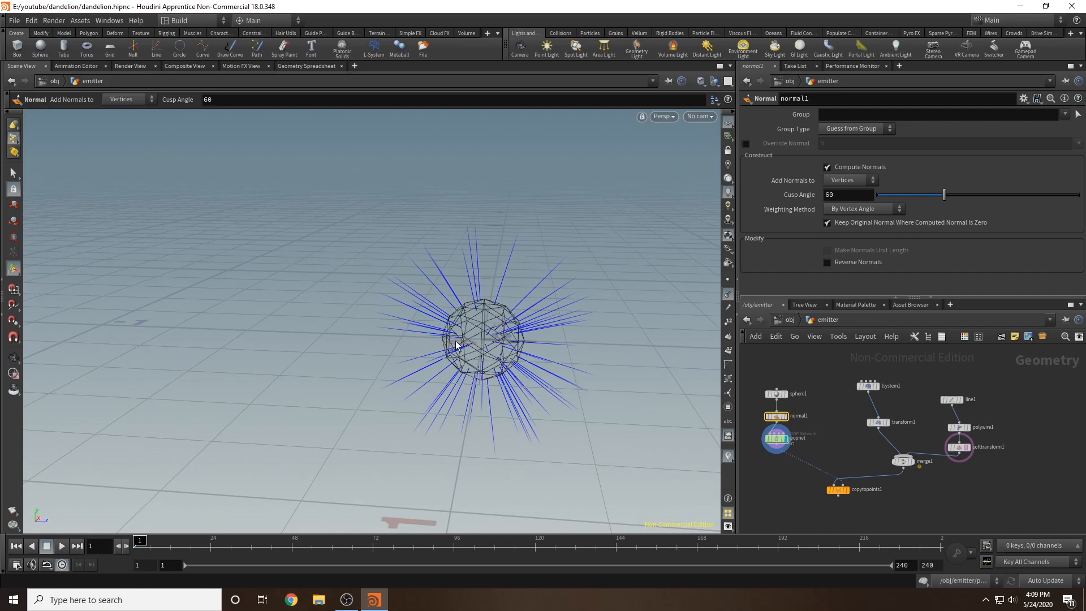
pyautogui.keyDown('alt'); pyautogui.moveTo(540, 335); pyautogui.dragTo(708, 302); pyautogui.keyUp('alt')
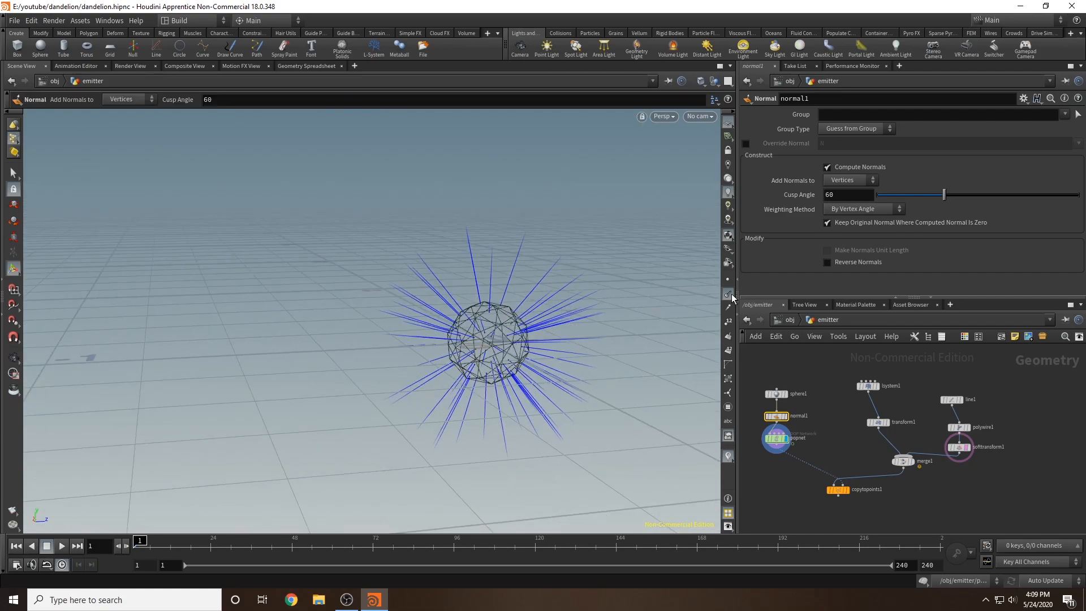
# - Display copytopoints1 and play the simulation to check how the copied seeds are oriented and blown away, then return to frame 1
pyautogui.click(846, 490)
pyautogui.keyDown('alt'); pyautogui.moveTo(588, 324); pyautogui.dragTo(553, 317); pyautogui.keyUp('alt')
pyautogui.scroll(-4, 554, 318)
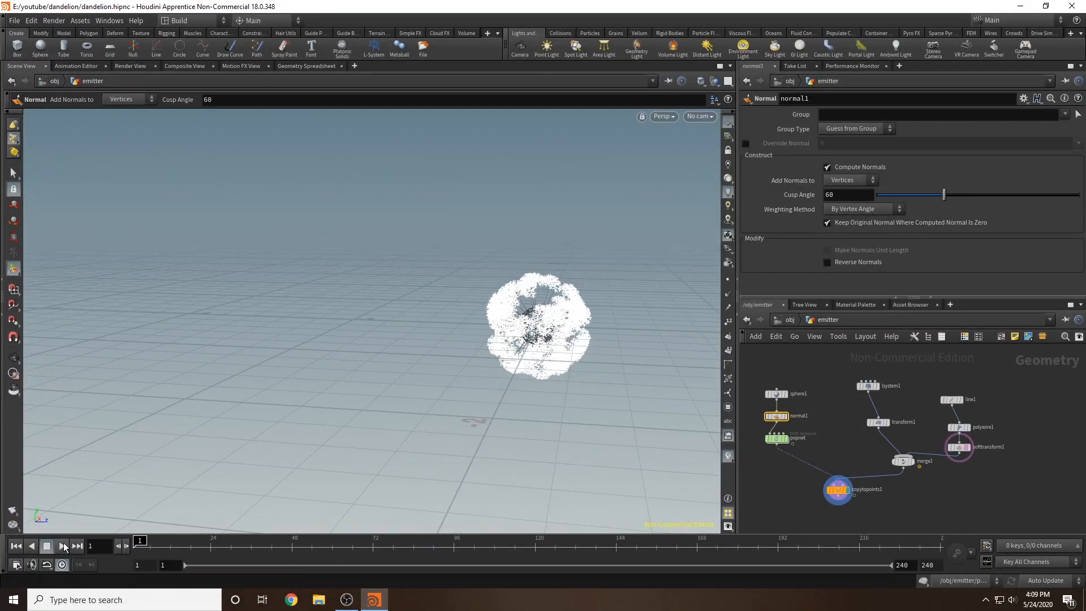
pyautogui.click(62, 546)
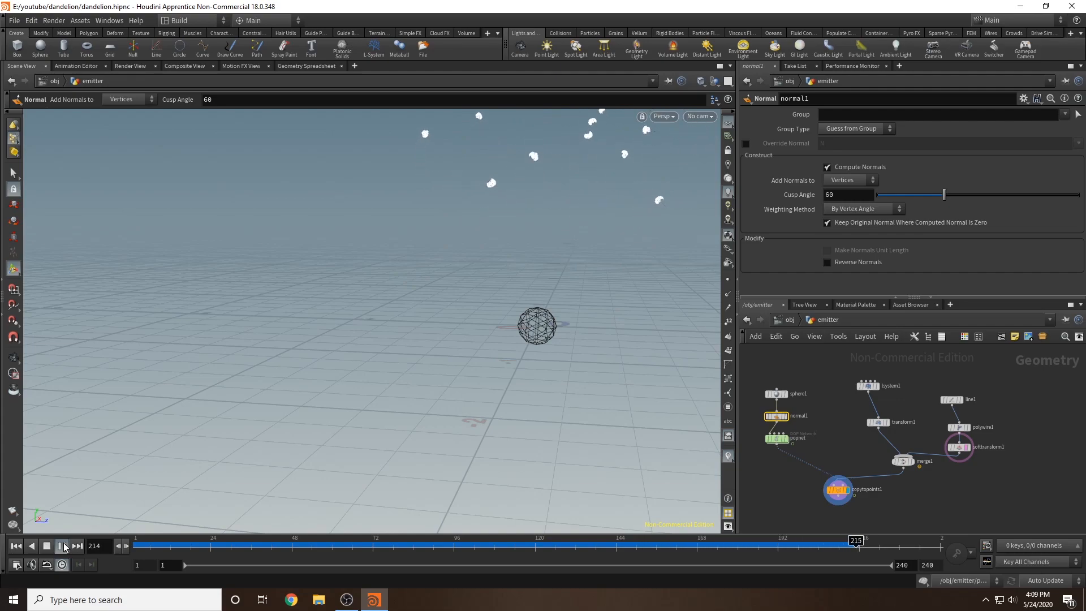
pyautogui.click(62, 546)
pyautogui.moveTo(389, 543); pyautogui.dragTo(132, 529)
pyautogui.keyDown('alt'); pyautogui.moveTo(601, 311); pyautogui.dragTo(504, 320); pyautogui.keyUp('alt')
pyautogui.keyDown('alt'); pyautogui.moveTo(561, 318); pyautogui.dragTo(403, 315, button='middle'); pyautogui.keyUp('alt')
pyautogui.press('Return')
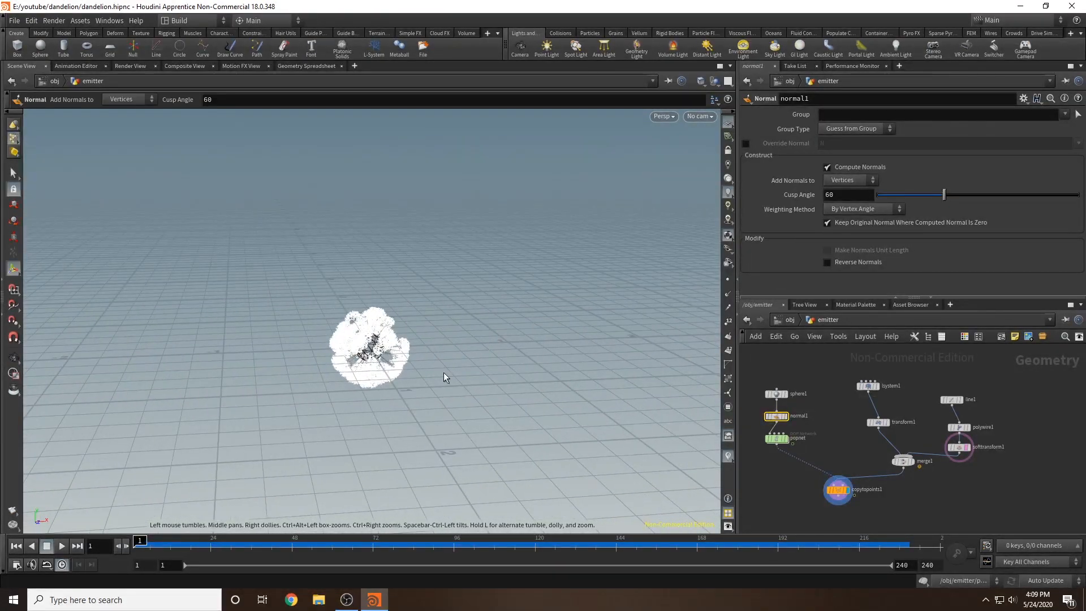
# - Enable Pack and Instance on copytopoints1
pyautogui.click(838, 491)
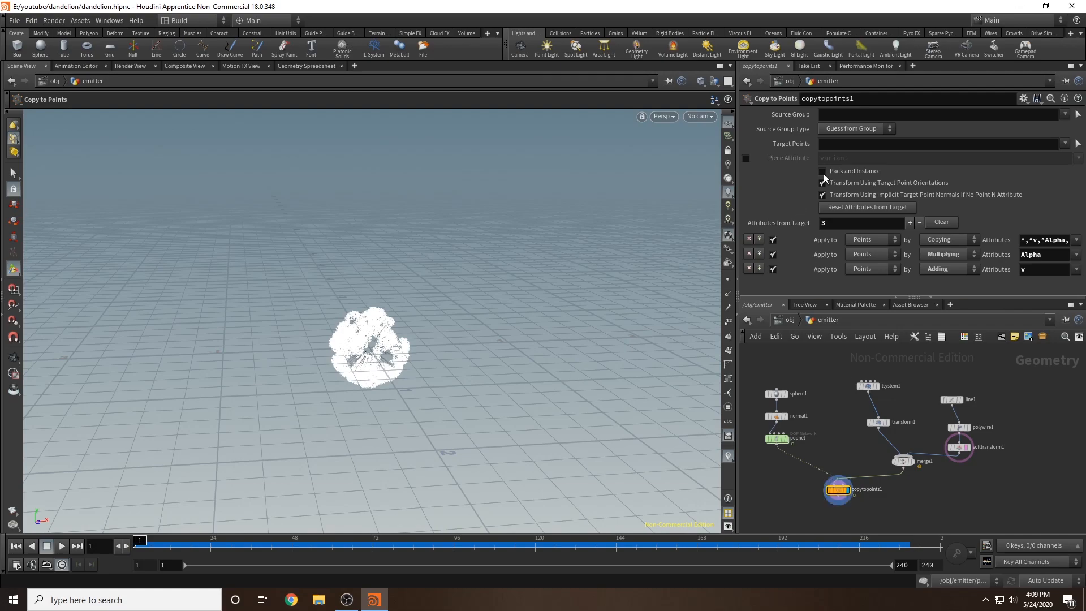
pyautogui.moveTo(823, 178)
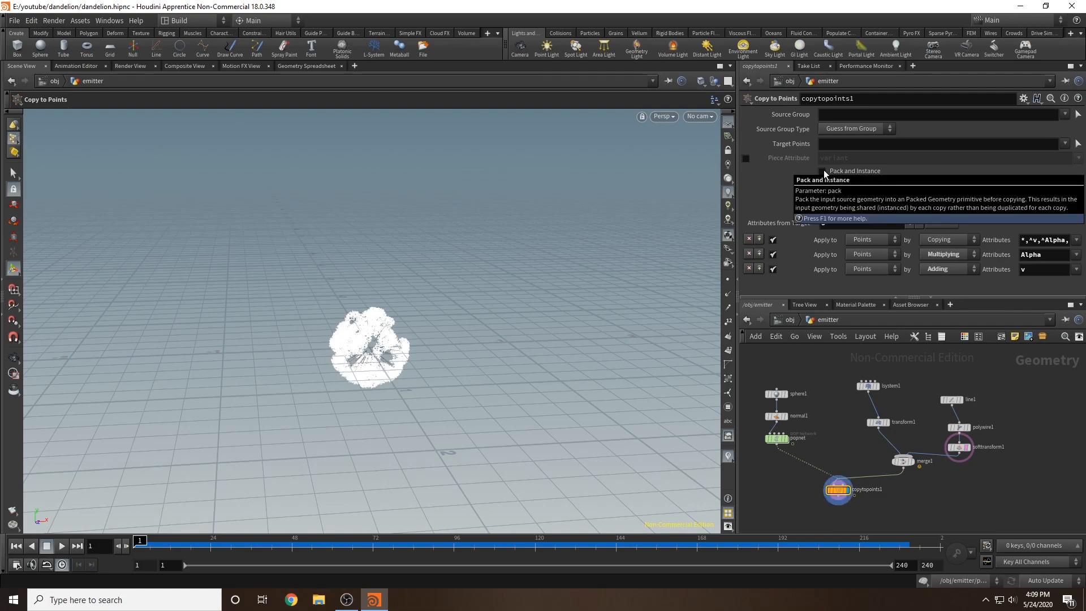
pyautogui.click(822, 171)
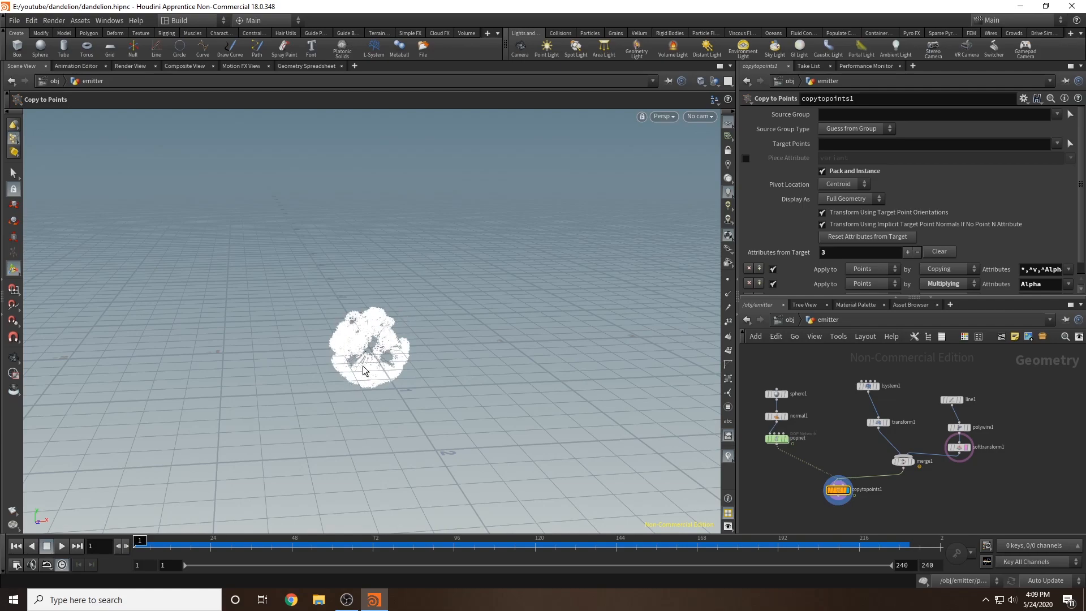
pyautogui.moveTo(411, 373); pyautogui.dragTo(426, 378)
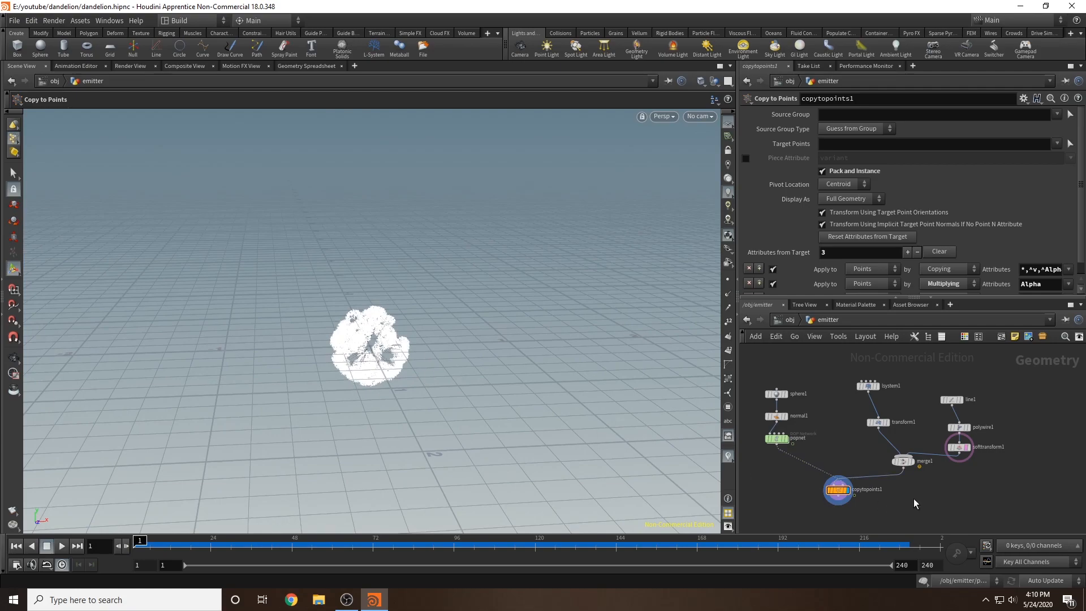
# - Insert a Transform node between merge1 and copytopoints1
pyautogui.press('Tab')
pyautogui.write('transform')
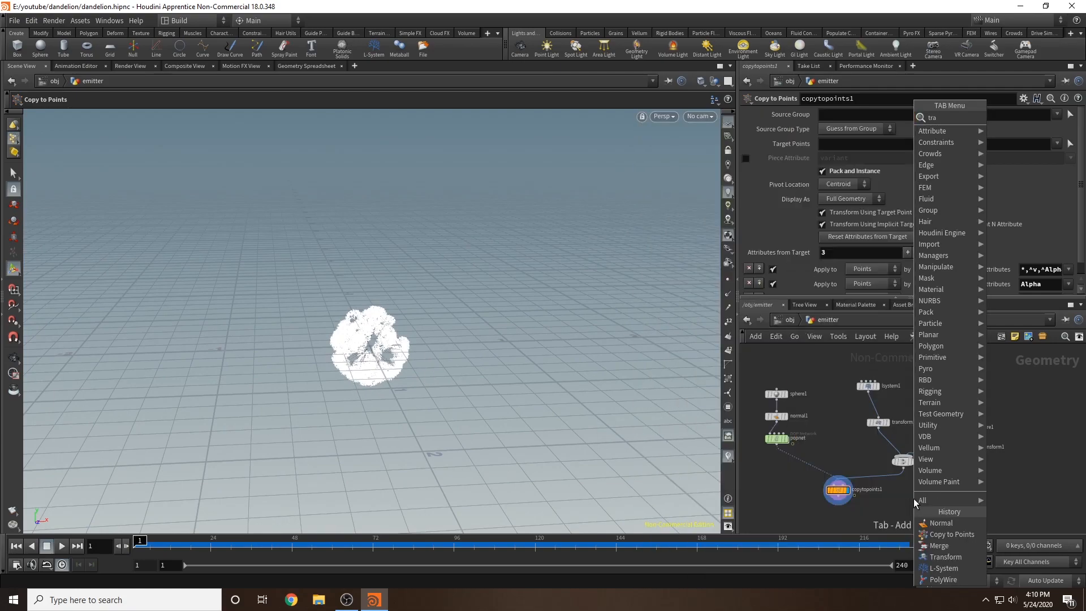
pyautogui.press('Return')
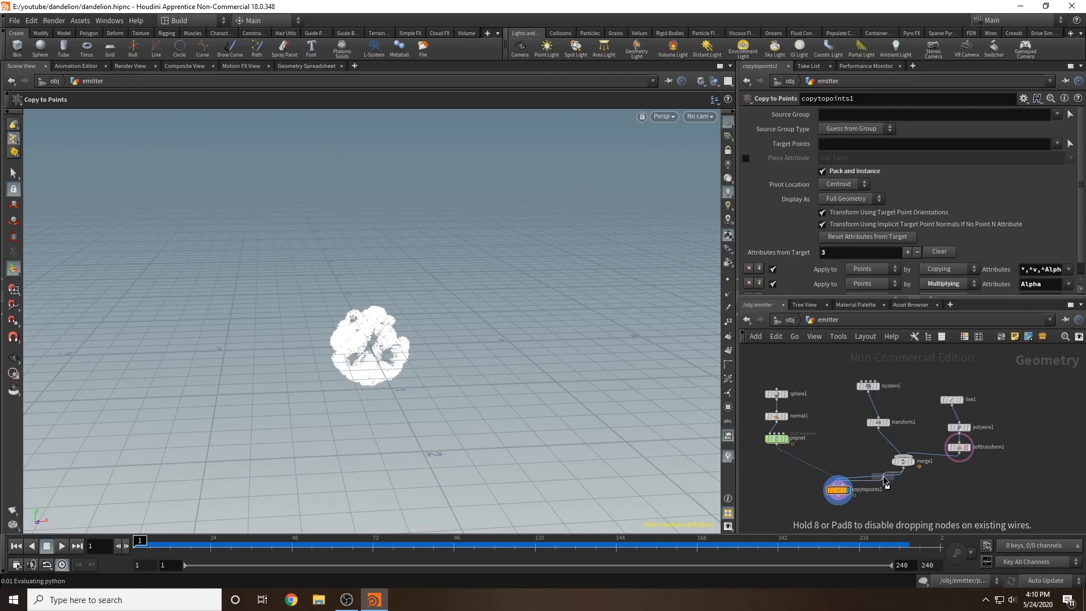
pyautogui.click(879, 486)
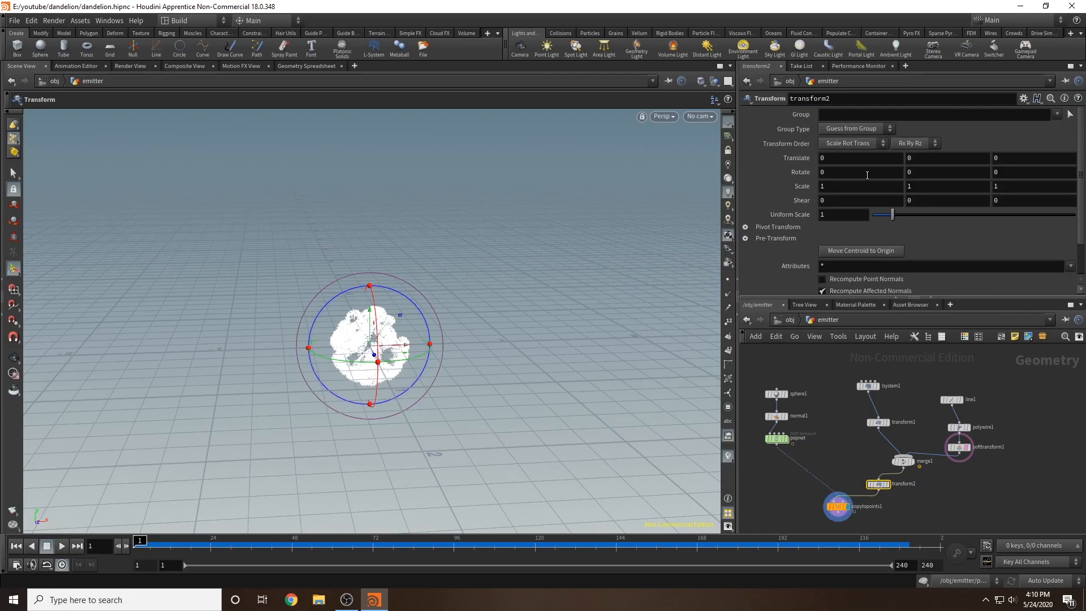
# - Keyframe transform2's Rotate X, Y and Z at 0 on frame 1
pyautogui.keyDown('alt'); pyautogui.click(891, 173); pyautogui.keyUp('alt')
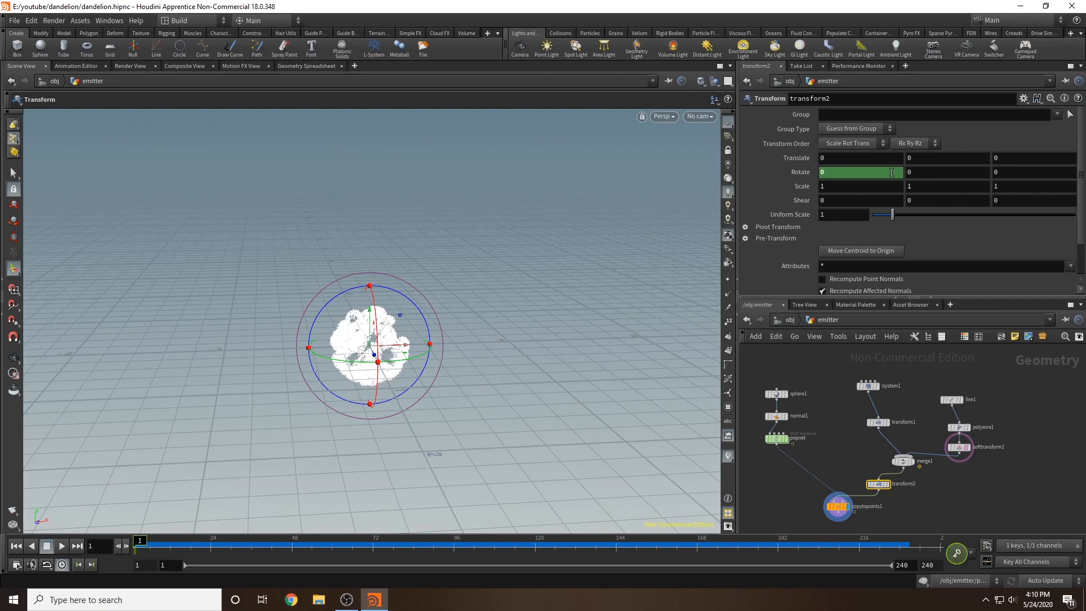
pyautogui.keyDown('alt'); pyautogui.click(943, 171); pyautogui.keyUp('alt')
pyautogui.keyDown('alt'); pyautogui.click(1031, 172); pyautogui.keyUp('alt')
# - Set transform2's Rotate X to the expression $F at frame 2, and scrub the timeline to check the rotation
pyautogui.click(126, 547)
pyautogui.doubleClick(855, 172)
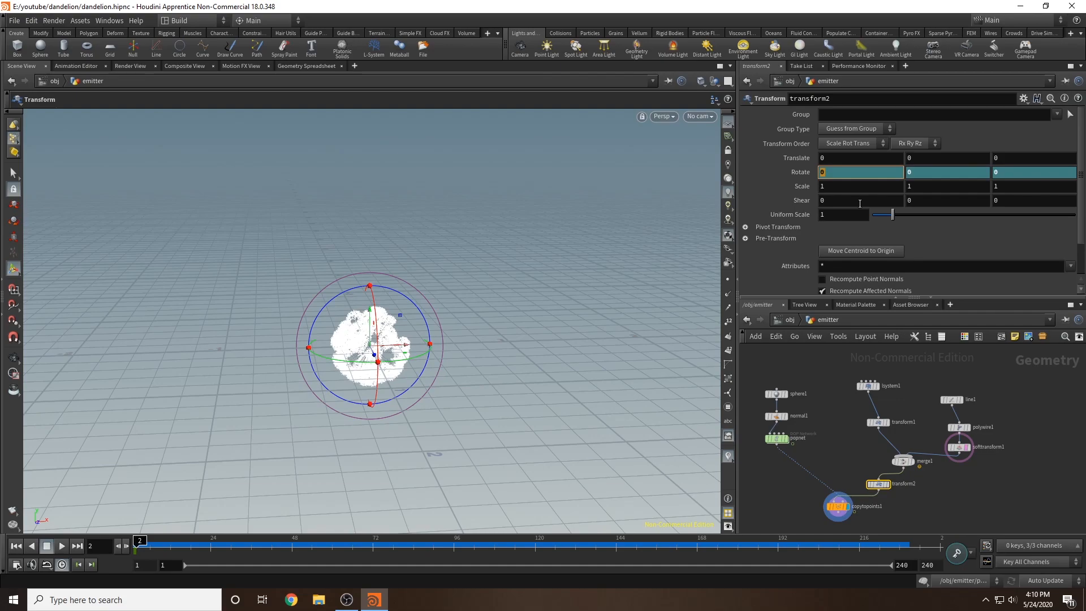
pyautogui.write('$F')
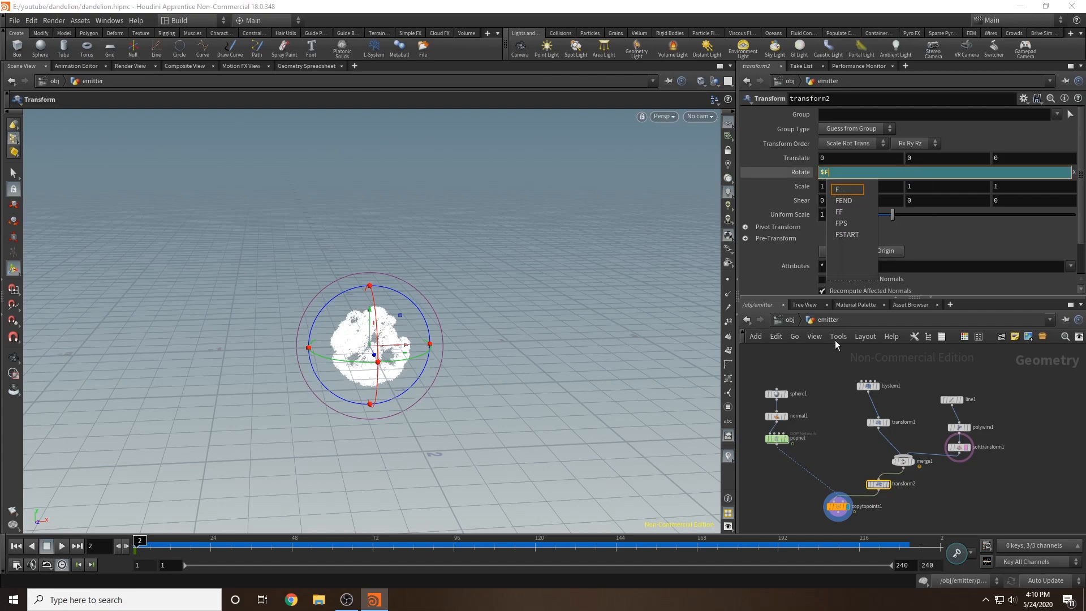
pyautogui.press('Return')
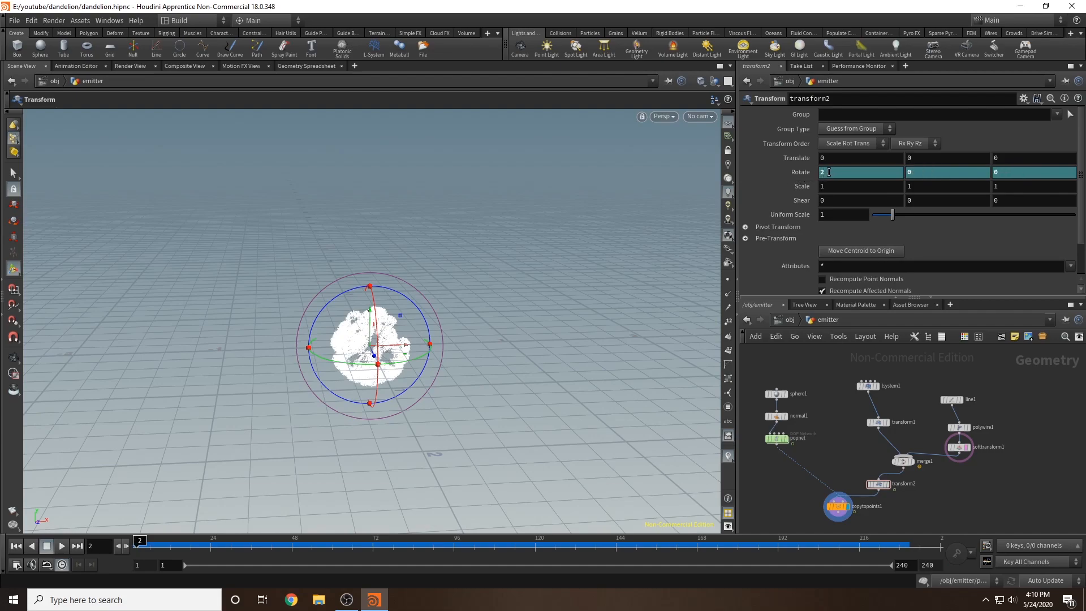
pyautogui.click(210, 546)
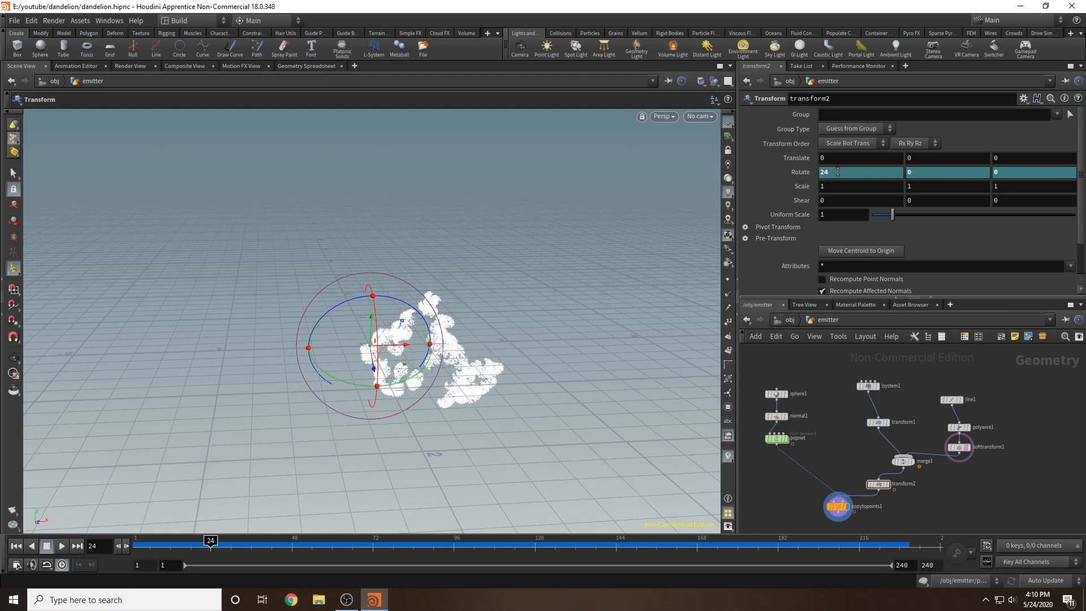
pyautogui.moveTo(199, 548); pyautogui.dragTo(135, 546)
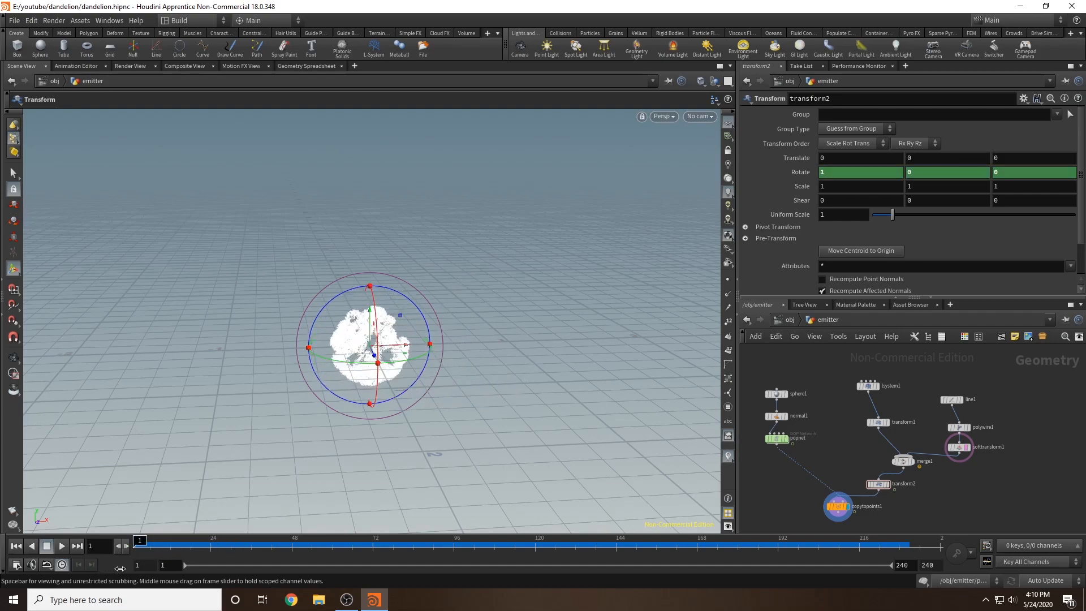
pyautogui.moveTo(132, 566); pyautogui.dragTo(137, 561)
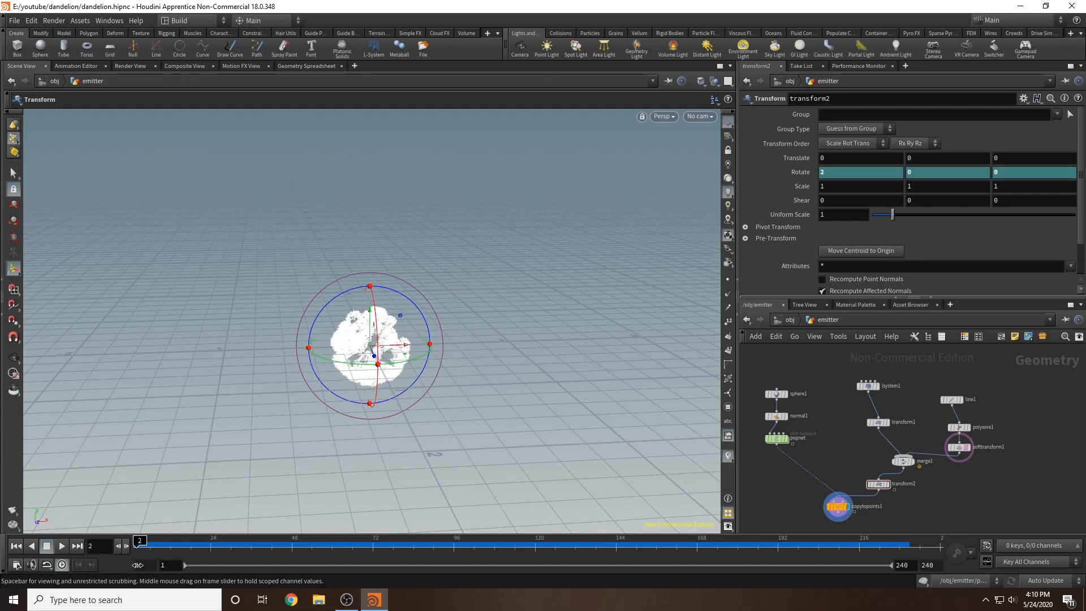
# - Set transform2's Rotate X, Y and Z expressions to $F*2, $F*4 and $F*3 at frame 2
pyautogui.click(790, 175)
pyautogui.click(847, 172)
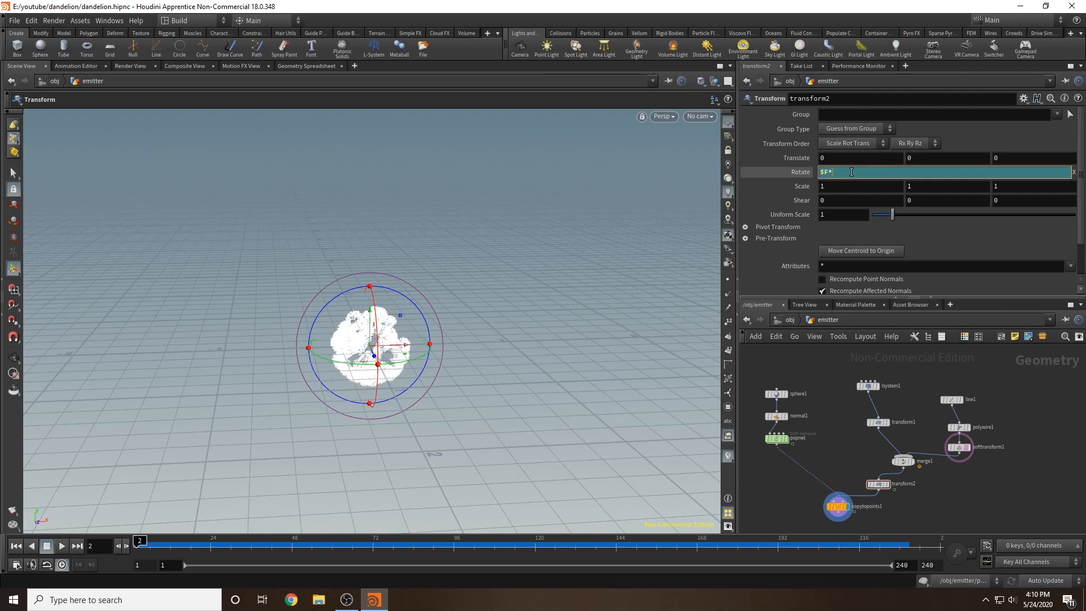
pyautogui.press('Return')
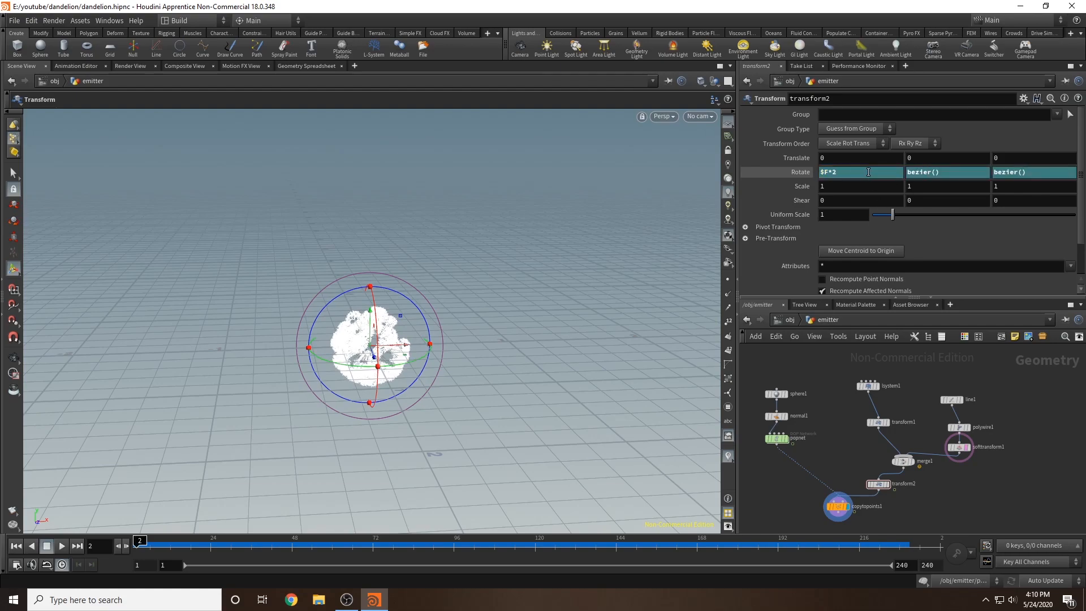
pyautogui.click(920, 173)
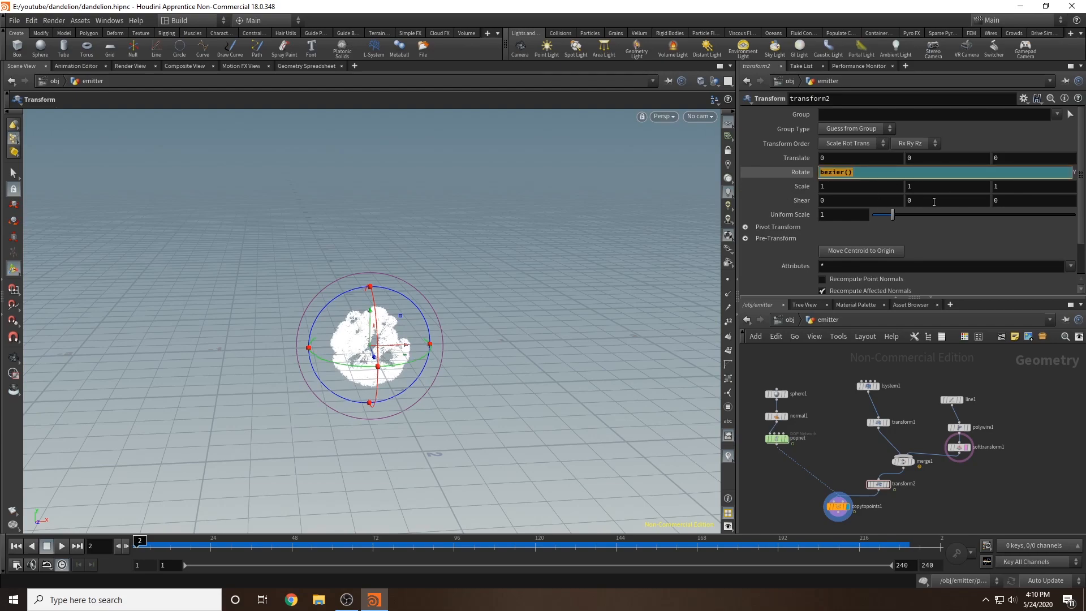
pyautogui.write('$F')
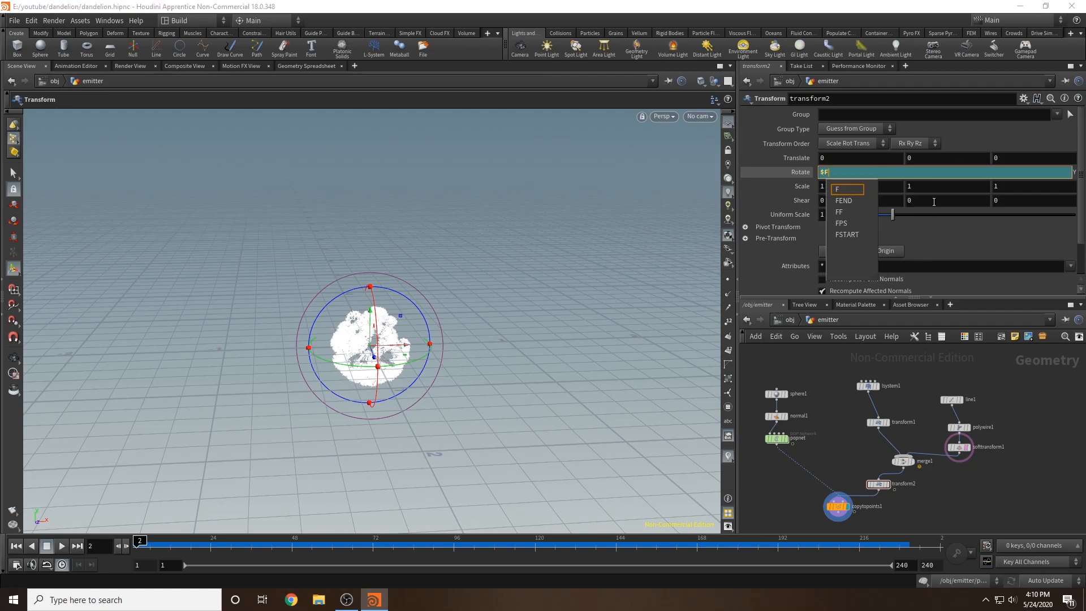
pyautogui.write('*')
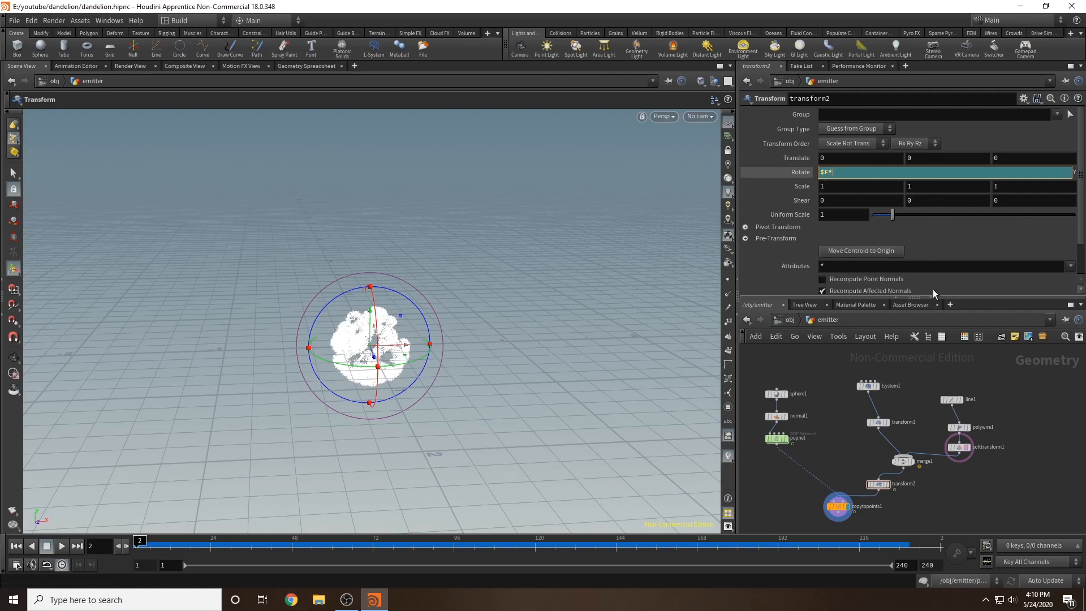
pyautogui.write('4')
pyautogui.press('Return')
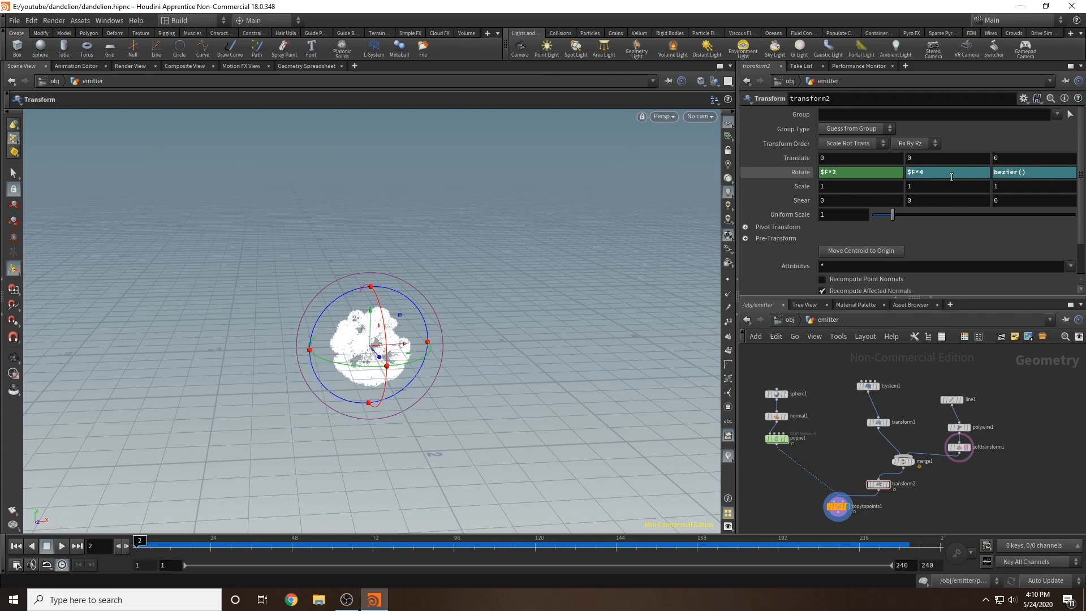
pyautogui.click(1036, 174)
pyautogui.write('$F')
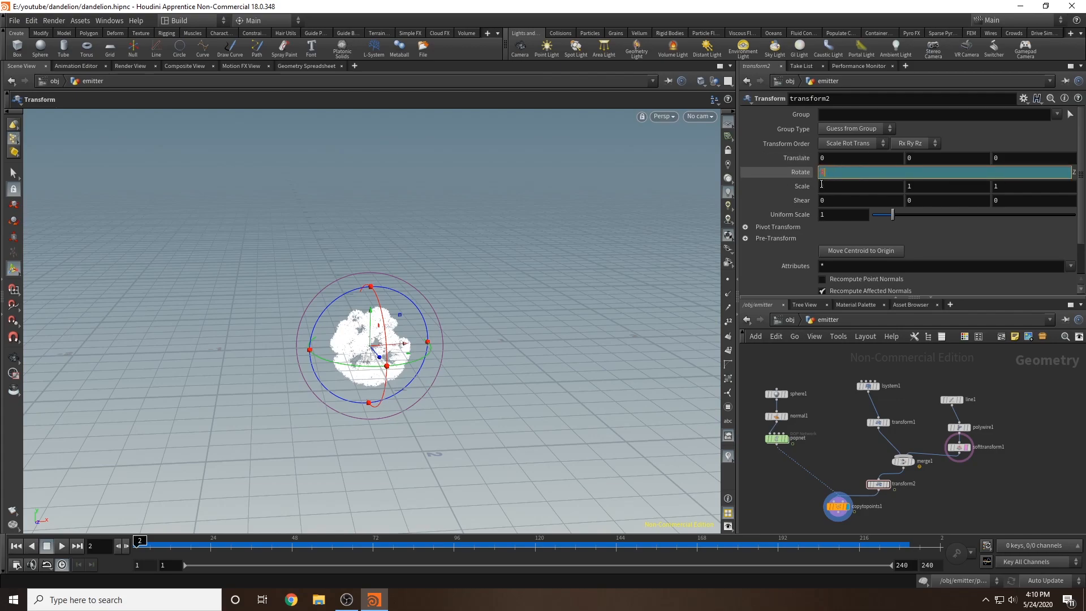
pyautogui.write('*')
pyautogui.press('Return')
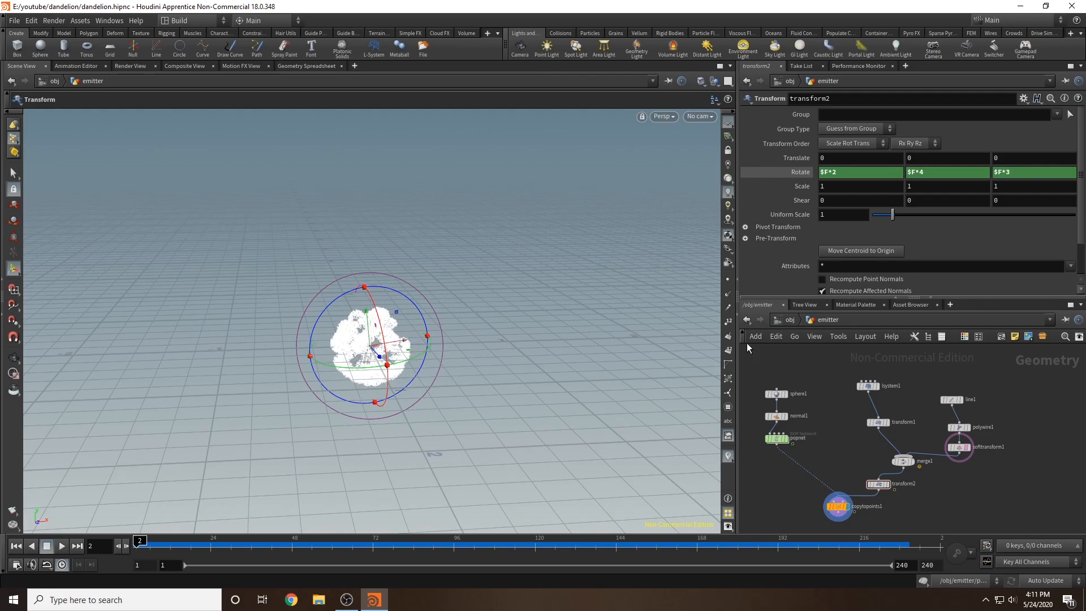
# - Set transform2's Rotate X, Y and Z to 0 at frame 1, and compare the values on frames 1 and 2
pyautogui.click(119, 546)
pyautogui.click(797, 173)
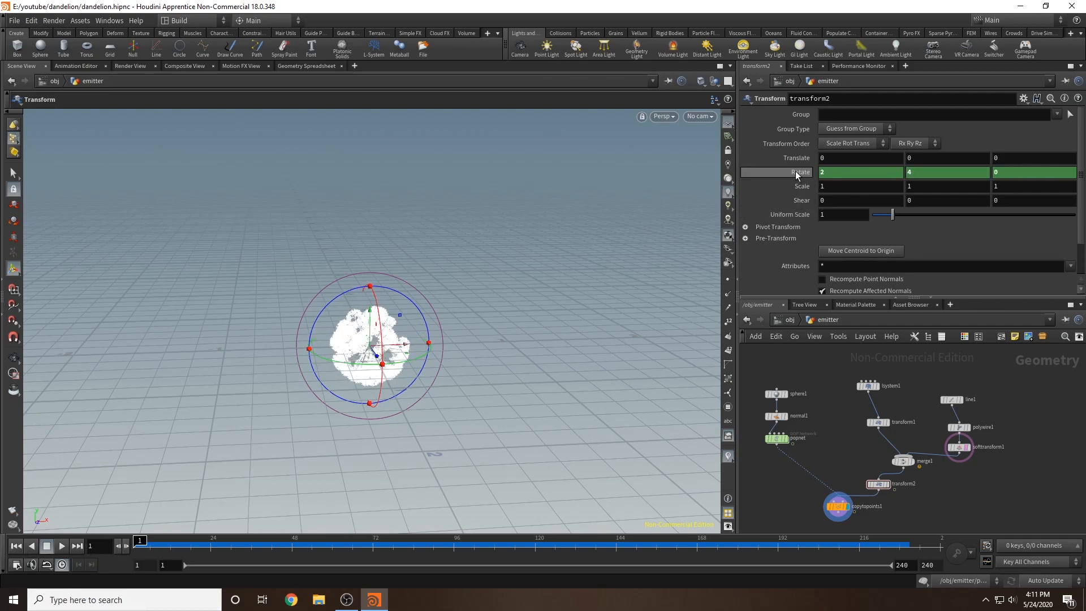
pyautogui.click(797, 173)
pyautogui.click(828, 172)
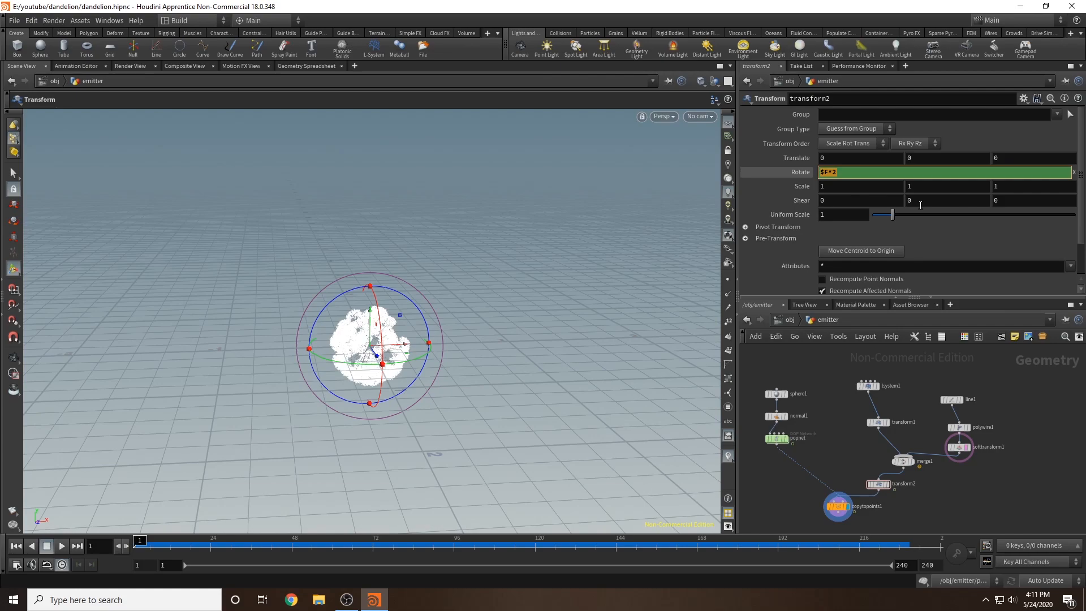
pyautogui.write('0')
pyautogui.press('Return')
pyautogui.click(914, 172)
pyautogui.write('0')
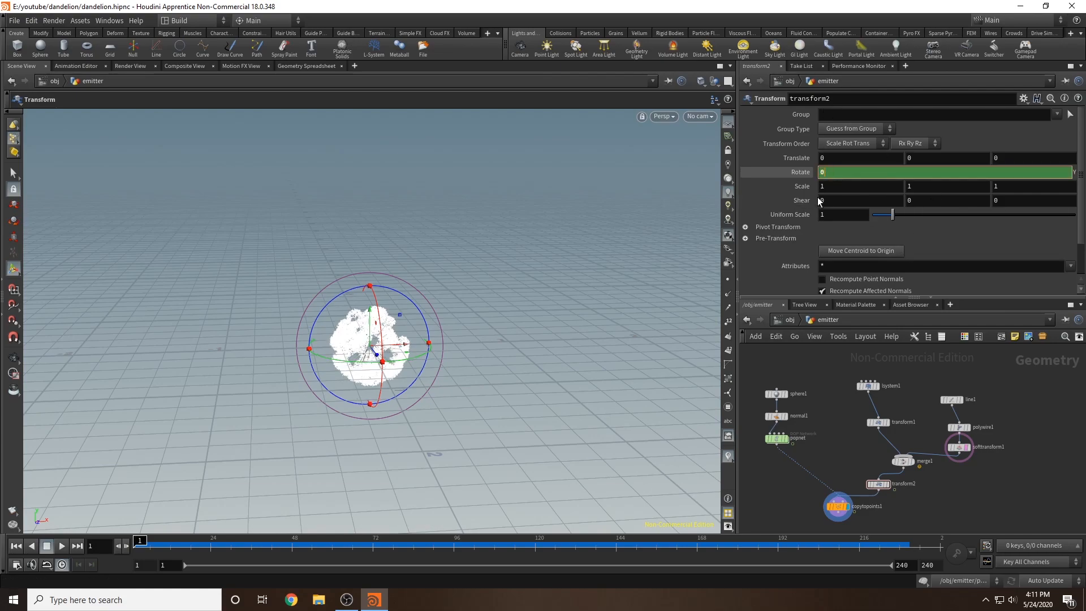
pyautogui.press('Return')
pyautogui.moveTo(1053, 173); pyautogui.dragTo(793, 177)
pyautogui.write('0')
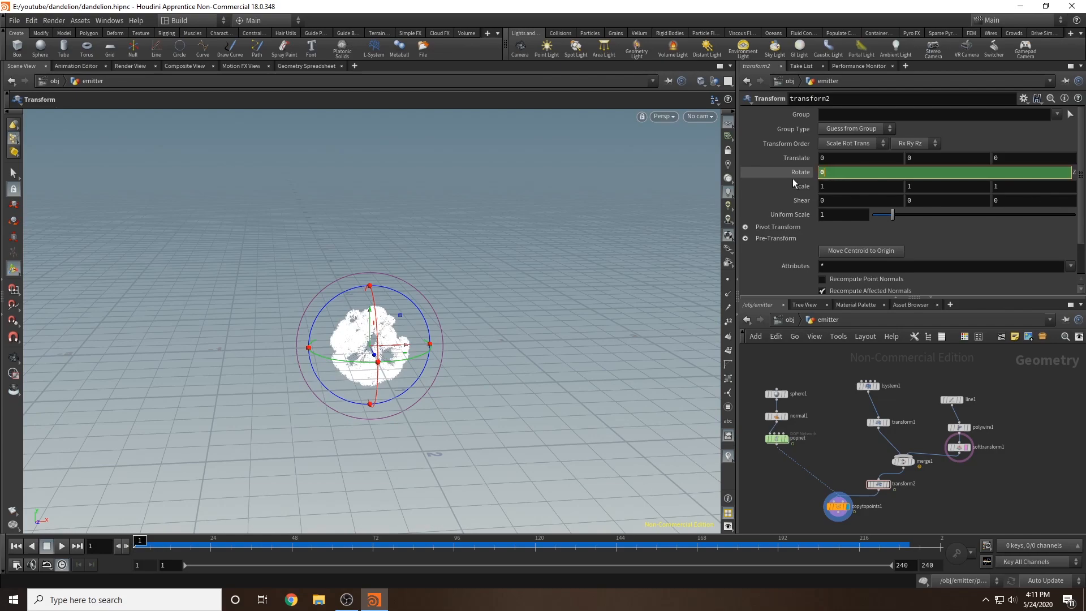
pyautogui.press('Escape')
pyautogui.click(126, 546)
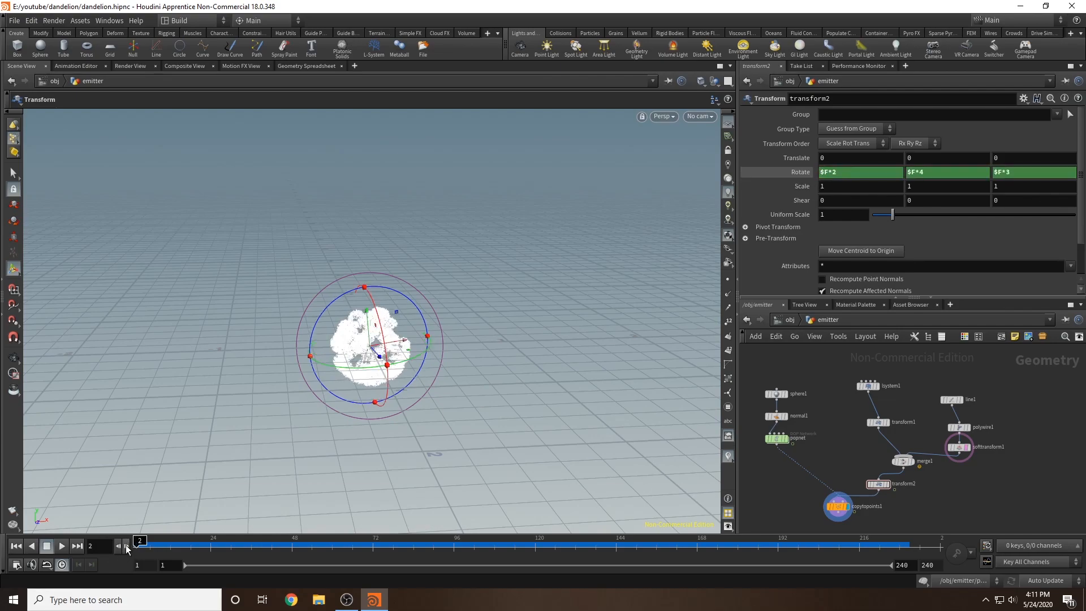
pyautogui.click(119, 546)
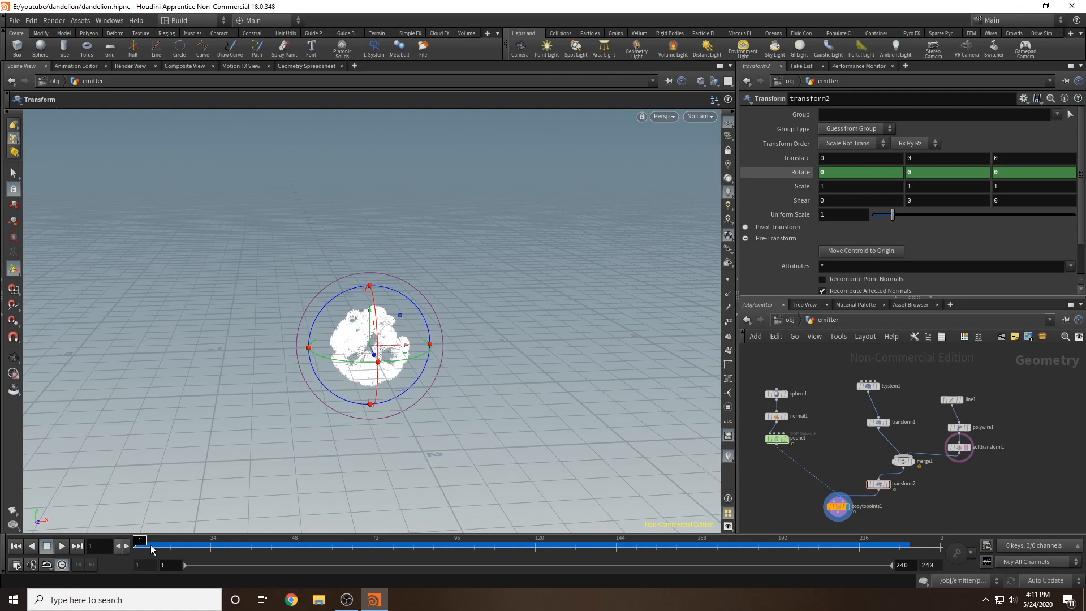
# - Scrub the timeline forward and back to frame 1 to check how the seeds rotate on the dandelion head
pyautogui.moveTo(139, 542); pyautogui.dragTo(434, 542)
pyautogui.press('Escape')
pyautogui.keyDown('alt'); pyautogui.moveTo(728, 304); pyautogui.dragTo(752, 306); pyautogui.keyUp('alt')
pyautogui.moveTo(435, 542); pyautogui.dragTo(140, 545)
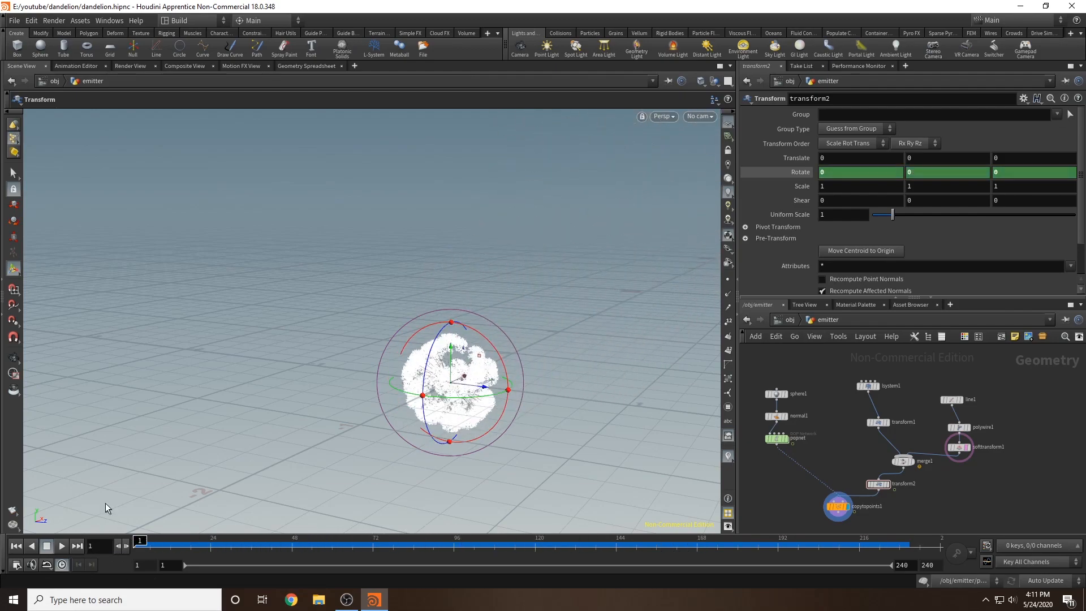
# - Save the dandelion scene file
pyautogui.click(14, 20)
pyautogui.click(25, 74)
pyautogui.keyDown('alt'); pyautogui.moveTo(461, 266); pyautogui.dragTo(419, 298); pyautogui.keyUp('alt')
# - Add a new Line node in the empty area beside the sphere branch of the emitter network
pyautogui.moveTo(979, 502); pyautogui.dragTo(1037, 434, button='middle')
pyautogui.moveTo(840, 456); pyautogui.dragTo(837, 409, button='middle')
pyautogui.keyDown('alt'); pyautogui.moveTo(486, 390); pyautogui.dragTo(515, 390); pyautogui.keyUp('alt')
pyautogui.press('Tab')
pyautogui.write('line')
pyautogui.press('Return')
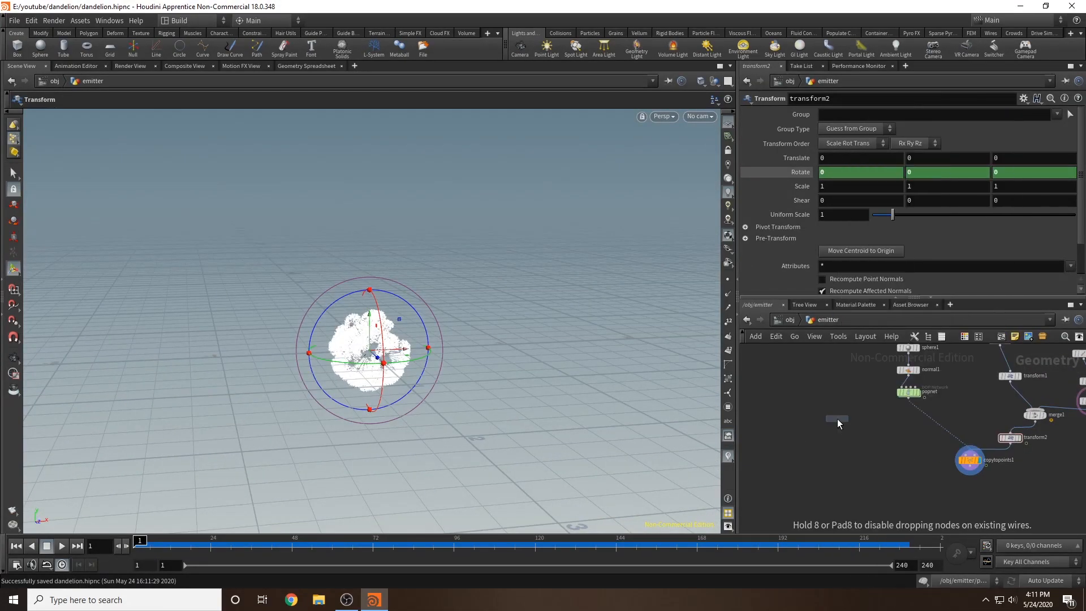
pyautogui.click(795, 381)
# - Add a Transform node fed by line2, display it, and show copytopoints1 as a template for reference
pyautogui.click(803, 419)
pyautogui.press('Tab')
pyautogui.write('transf')
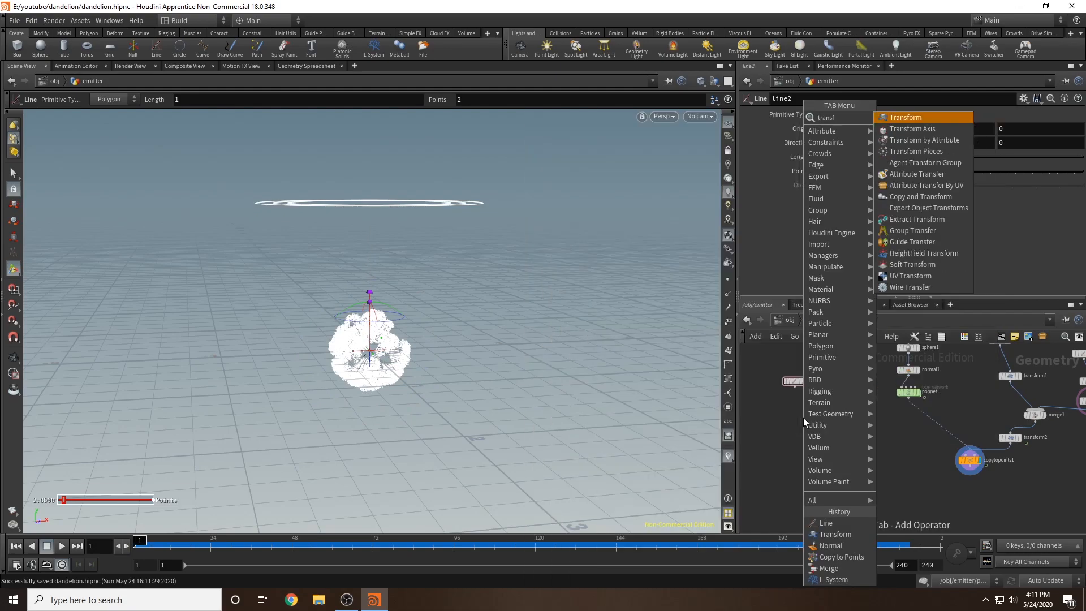
pyautogui.press('Return')
pyautogui.click(785, 439)
pyautogui.click(794, 386)
pyautogui.click(786, 433)
pyautogui.click(795, 437)
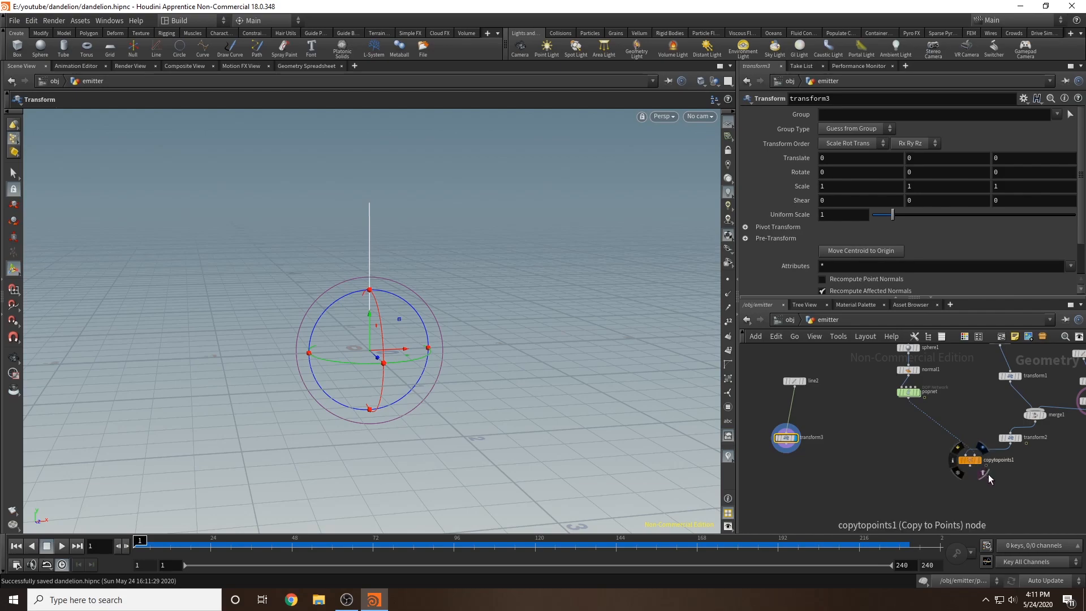
pyautogui.click(985, 471)
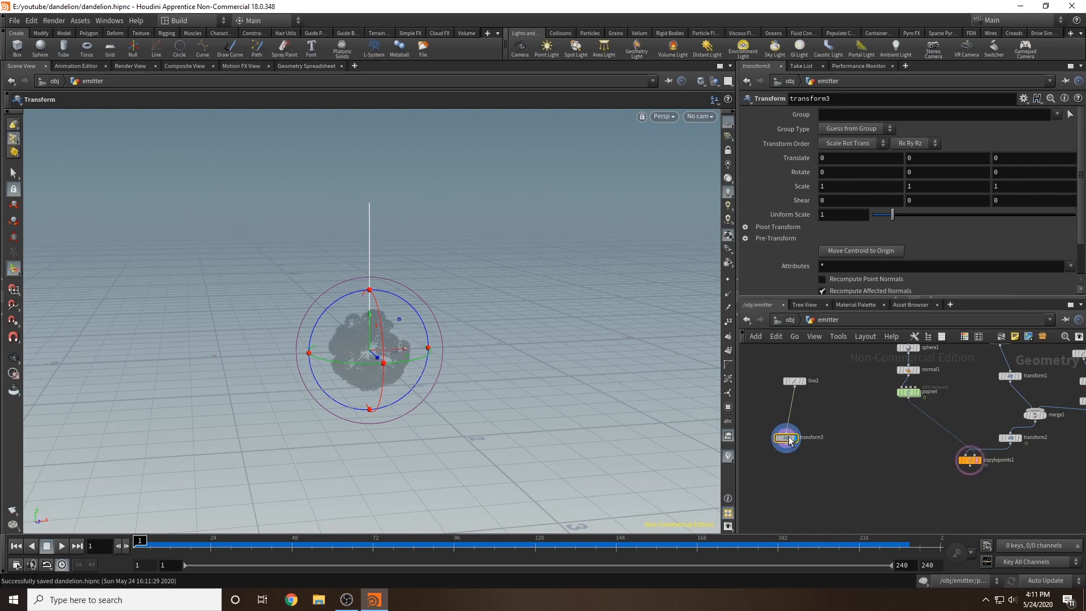
# - Scale the line to 3 along Y in transform3 and move it down to about -2.98 so its upper end meets the seed head
pyautogui.moveTo(370, 330); pyautogui.dragTo(369, 463)
pyautogui.press('Escape')
pyautogui.keyDown('alt'); pyautogui.scroll(-3, 513, 399); pyautogui.keyUp('alt')
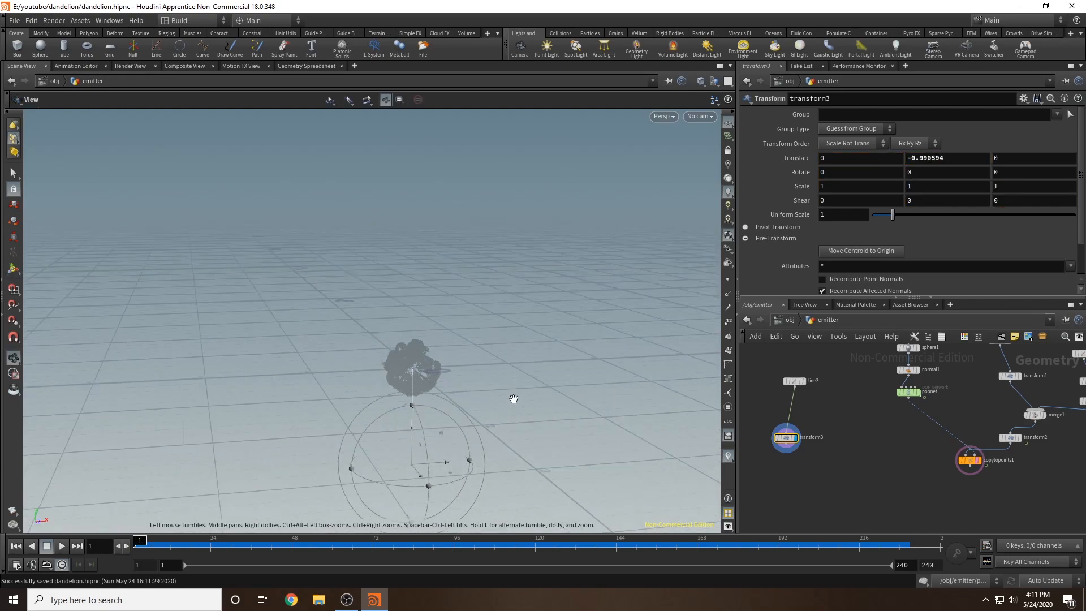
pyautogui.keyDown('alt'); pyautogui.moveTo(513, 400); pyautogui.dragTo(481, 391); pyautogui.keyUp('alt')
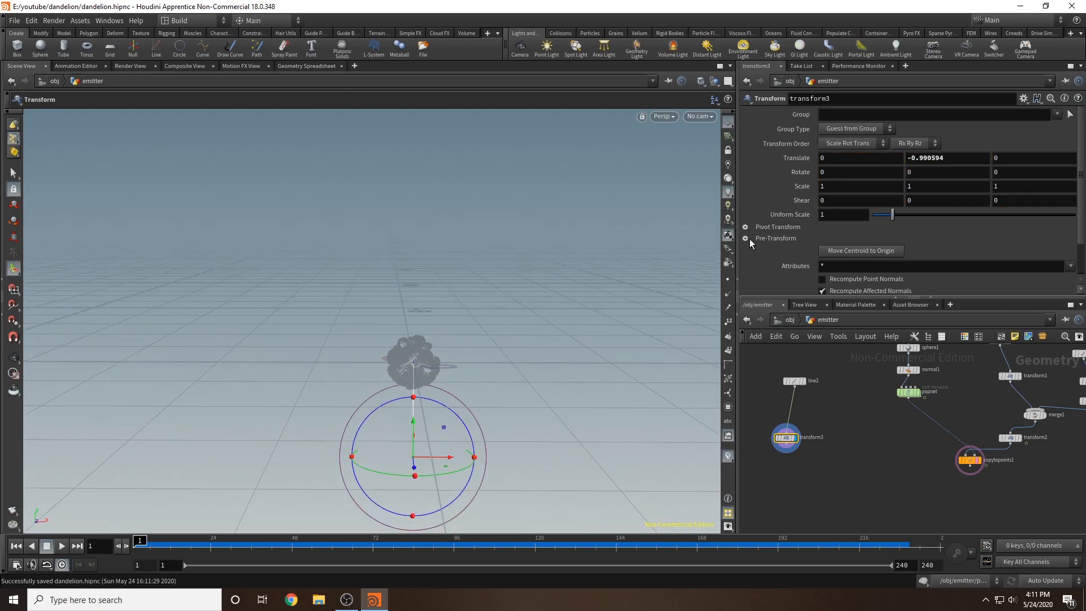
pyautogui.middleClick(917, 188)
pyautogui.moveTo(924, 188); pyautogui.dragTo(1024, 168, button='middle')
pyautogui.moveTo(416, 426); pyautogui.dragTo(417, 530)
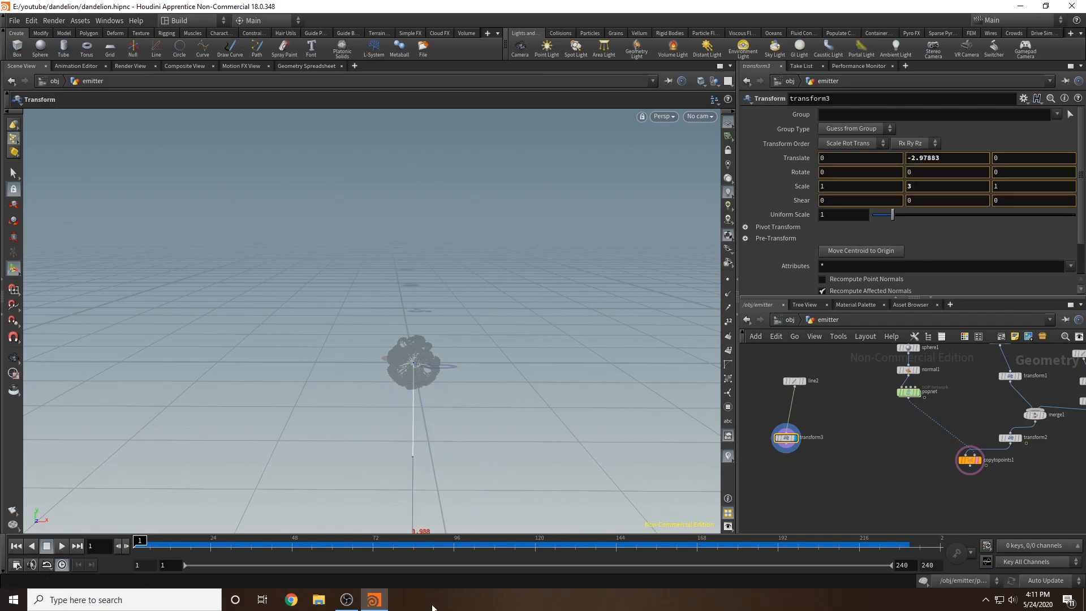
pyautogui.press('Escape')
pyautogui.moveTo(469, 495); pyautogui.dragTo(461, 335)
# - Add a PolyWire node after transform3, connect it and display it
pyautogui.press('Return')
pyautogui.press('Tab')
pyautogui.write('polyw')
pyautogui.press('Return')
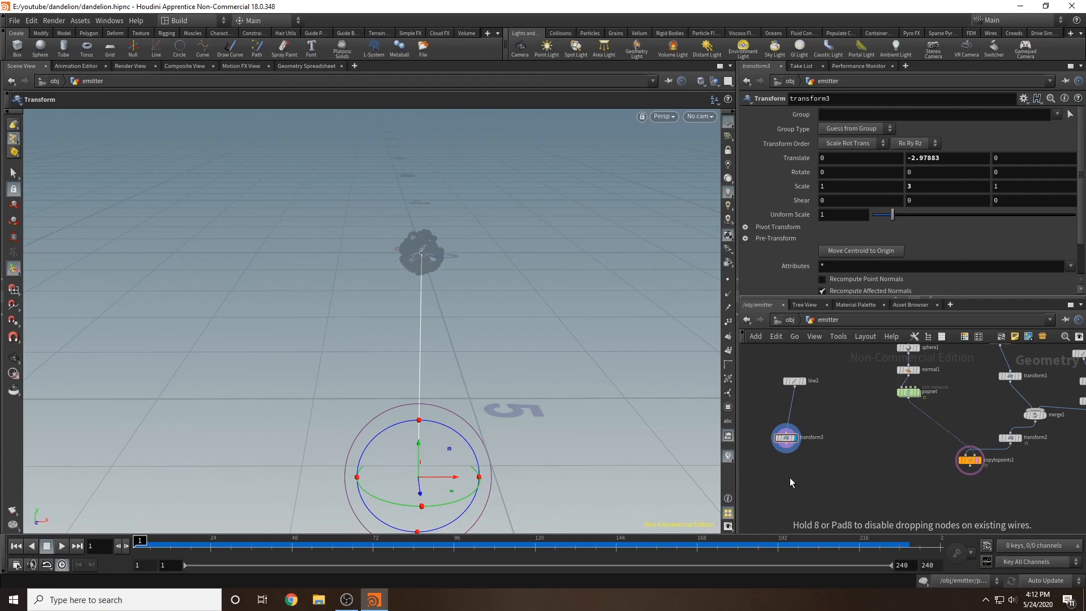
pyautogui.click(789, 477)
pyautogui.moveTo(794, 456); pyautogui.dragTo(790, 473)
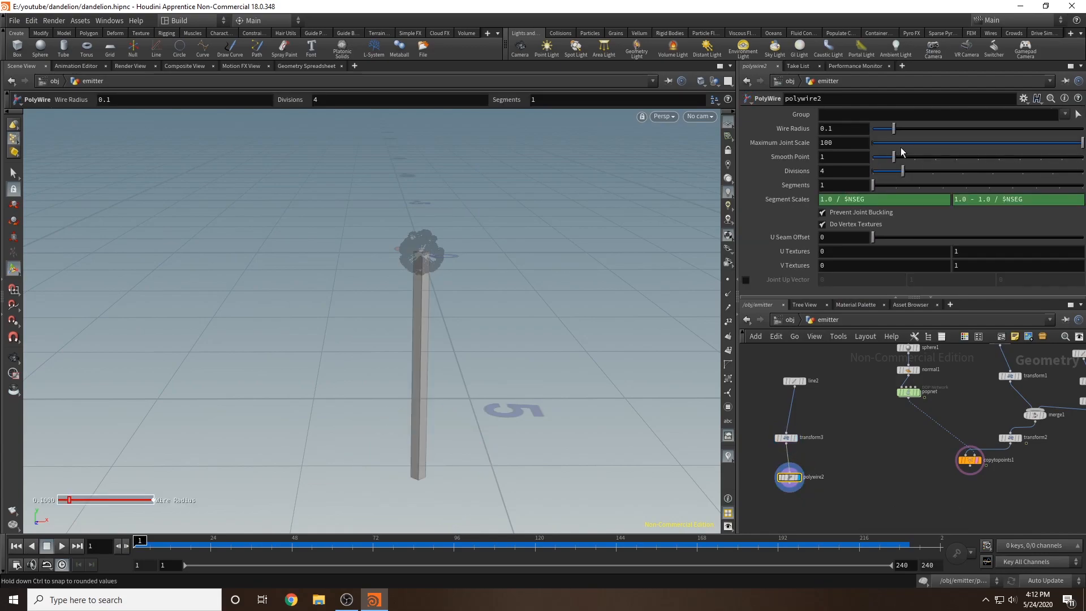
# - Set polywire2's Divisions to 10 and Wire Radius to 0.008 for a thin, round stem
pyautogui.moveTo(907, 171); pyautogui.dragTo(1081, 171)
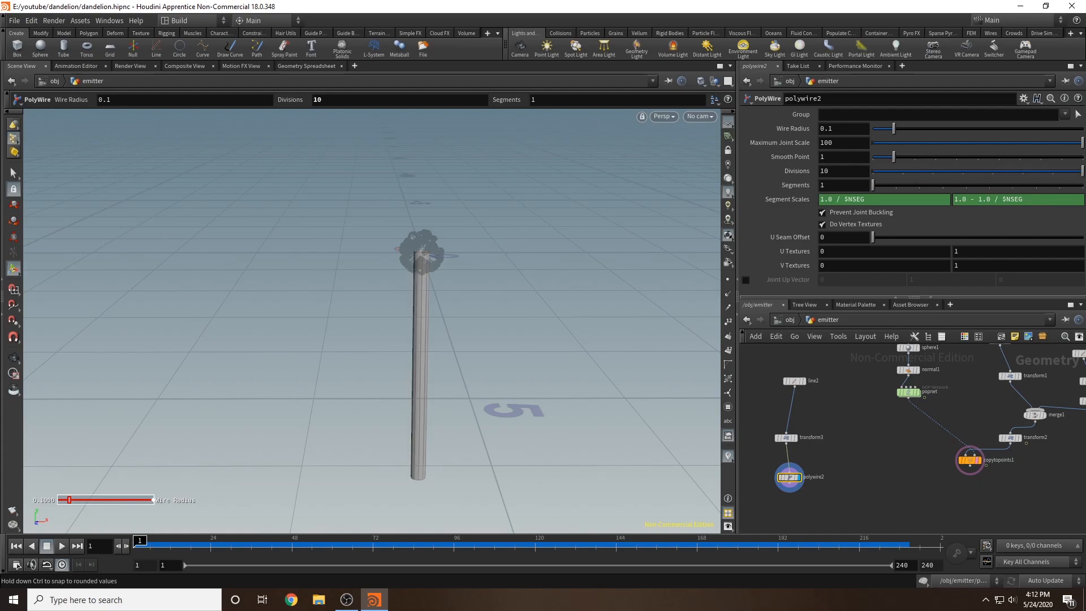
pyautogui.moveTo(893, 132); pyautogui.dragTo(875, 133)
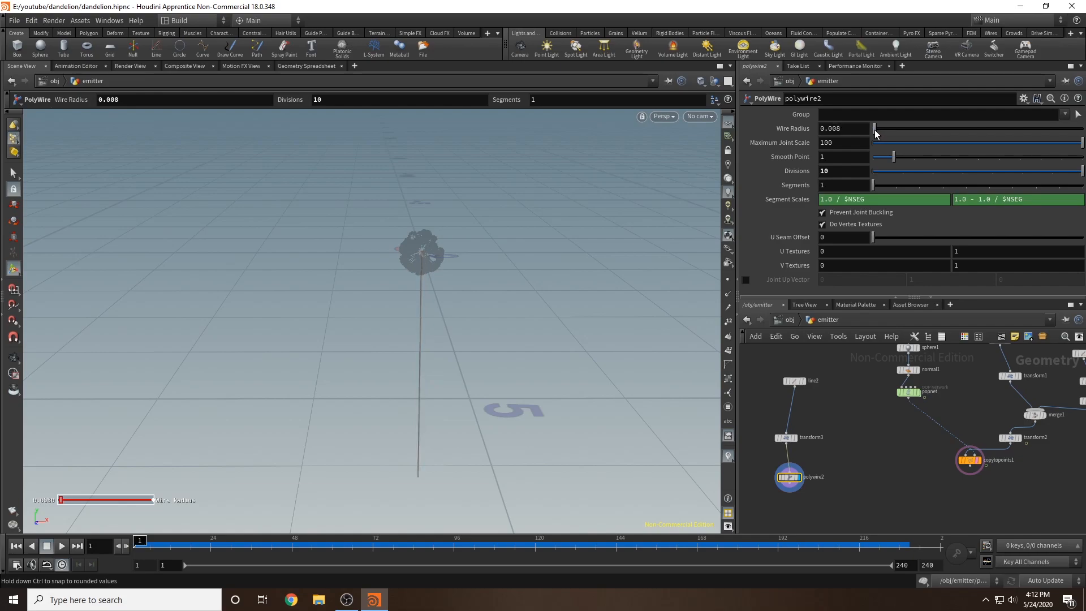
pyautogui.moveTo(330, 231)
pyautogui.keyDown('alt'); pyautogui.mouseDown()
pyautogui.moveTo(368, 274)
pyautogui.moveTo(313, 238)
pyautogui.mouseUp(); pyautogui.keyUp('alt')
# - Set polywire2's Segments to 200 and inspect the stem where it enters the seed head
pyautogui.moveTo(854, 182); pyautogui.dragTo(463, 223)
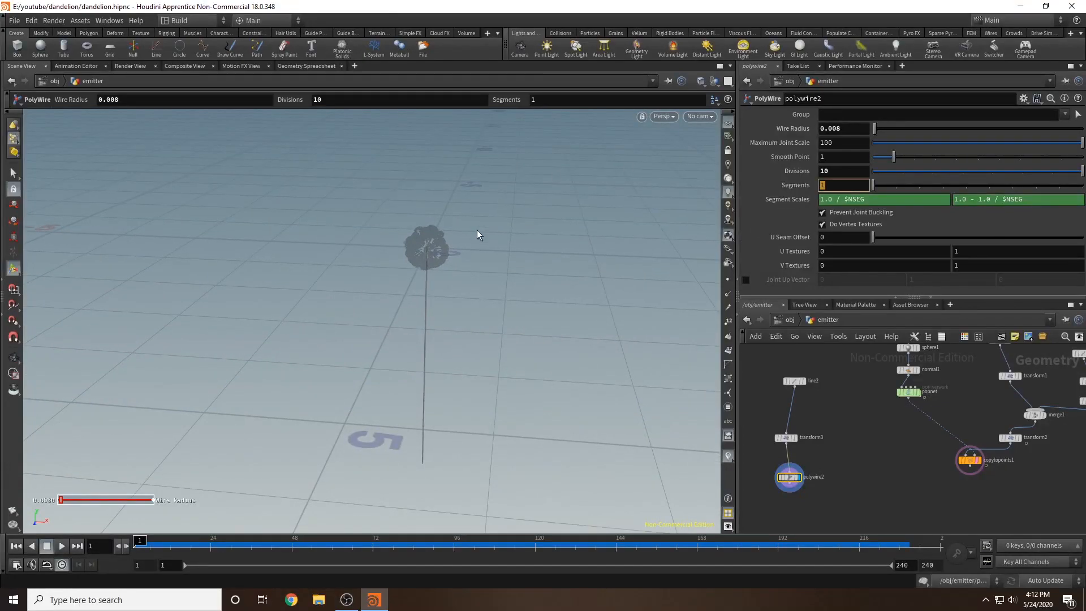
pyautogui.click(856, 429)
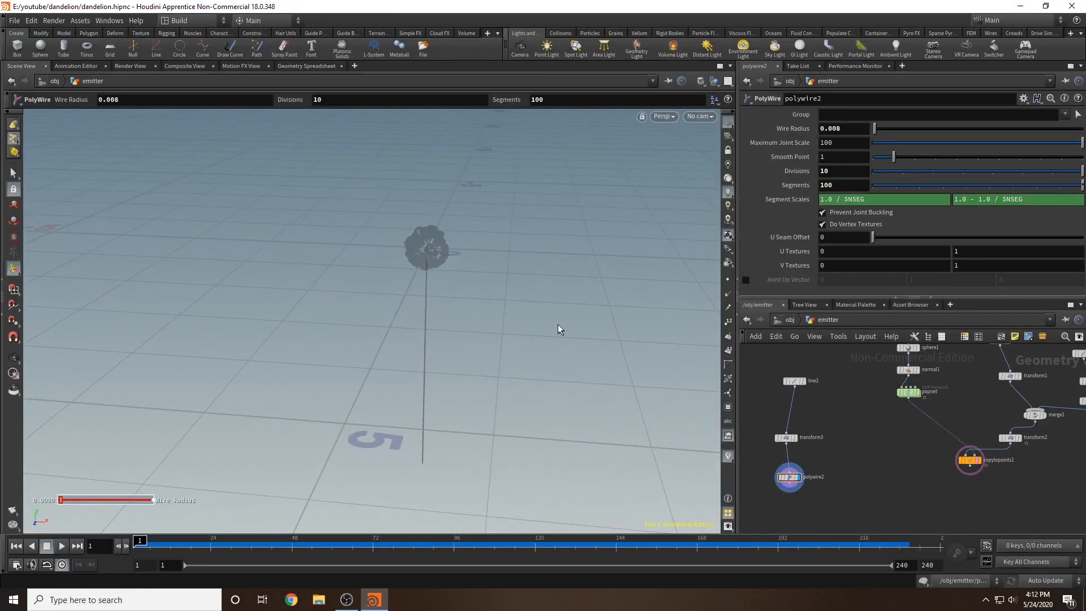
pyautogui.keyDown('alt'); pyautogui.scroll(10, 452, 293); pyautogui.keyUp('alt')
pyautogui.scroll(3, 437, 293)
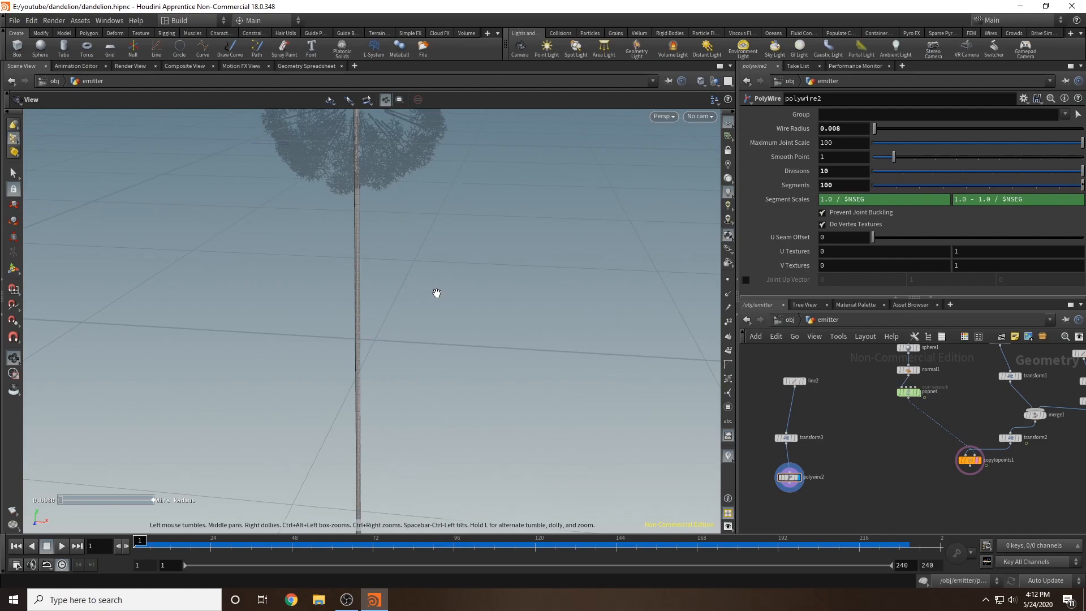
pyautogui.write('200')
pyautogui.press('Return')
pyautogui.scroll(-5, 455, 235)
pyautogui.moveTo(431, 195); pyautogui.dragTo(458, 219, button='middle')
pyautogui.moveTo(458, 219)
pyautogui.mouseDown()
pyautogui.moveTo(539, 194)
pyautogui.moveTo(468, 210)
pyautogui.mouseUp()
pyautogui.scroll(5, 462, 193)
pyautogui.moveTo(421, 172); pyautogui.dragTo(507, 236, button='middle')
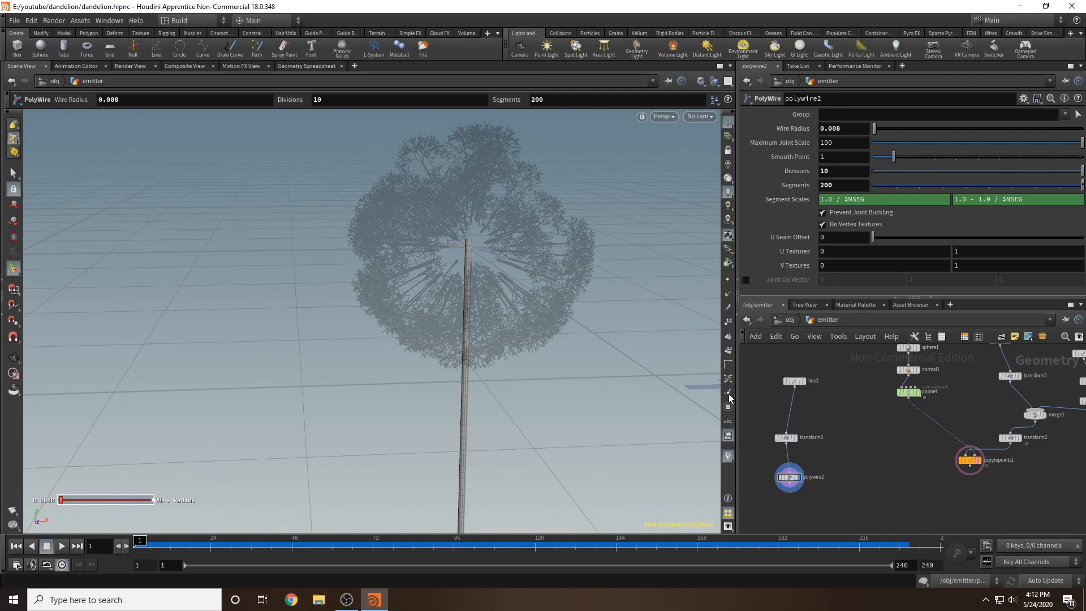
# - Apply a Soft Transform to the points at the stem's upper end, with Soft Radius 0.039 and Scale 1.8 on all axes
pyautogui.press('Tab')
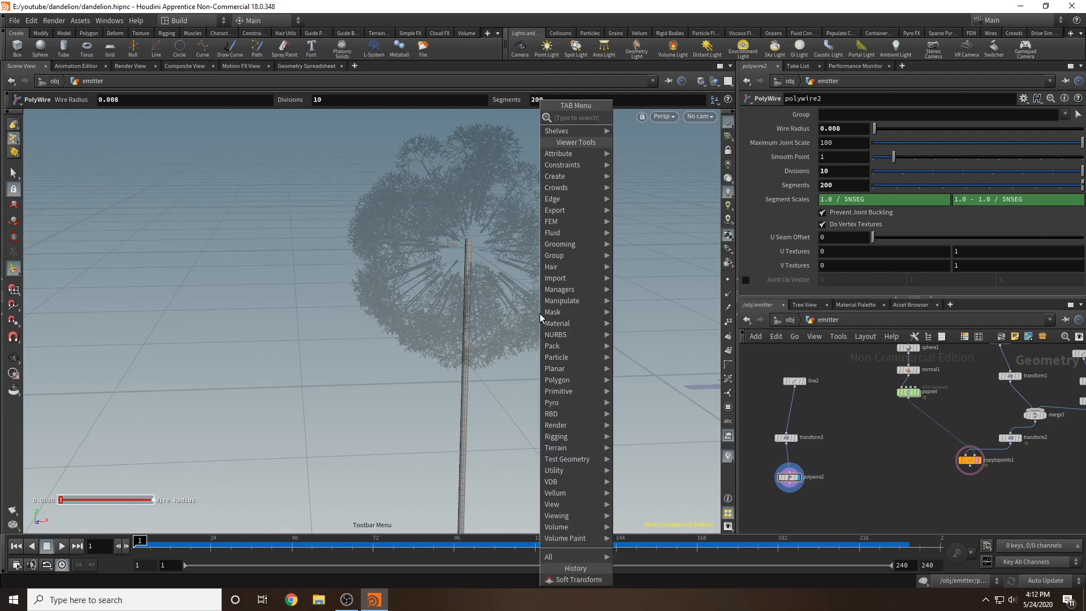
pyautogui.write('soft tr')
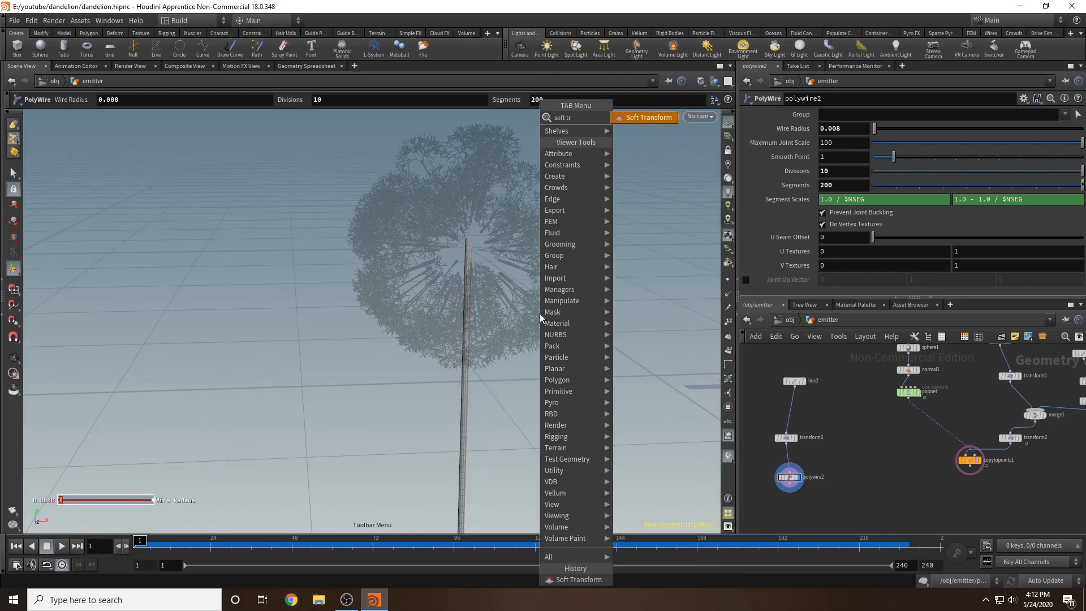
pyautogui.press('Return')
pyautogui.moveTo(395, 214); pyautogui.dragTo(512, 285)
pyautogui.keyDown('alt'); pyautogui.moveTo(511, 285); pyautogui.dragTo(537, 288); pyautogui.keyUp('alt')
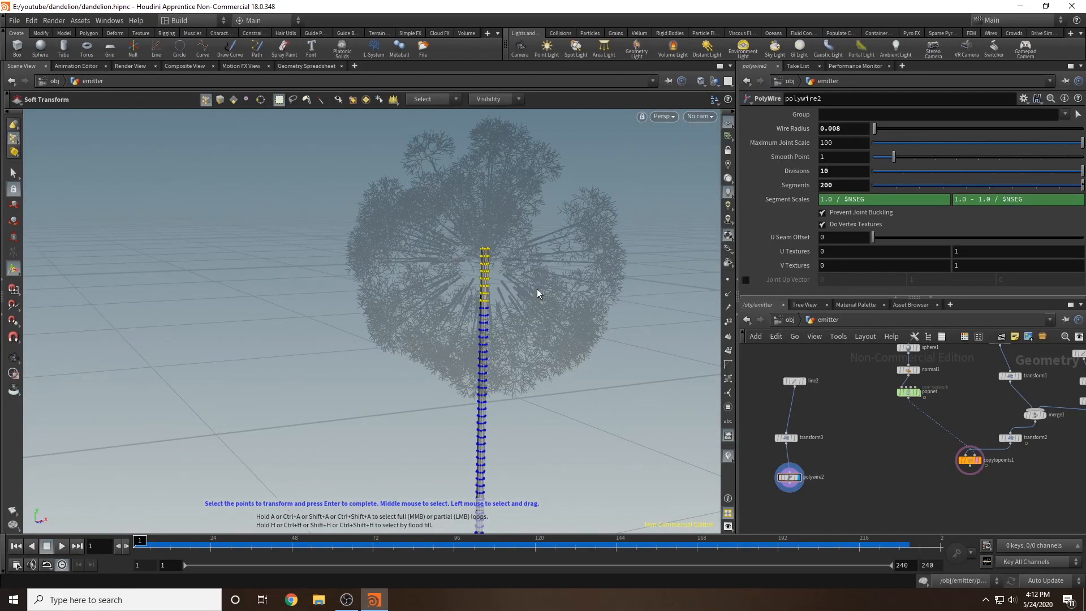
pyautogui.press('Return')
pyautogui.moveTo(973, 253); pyautogui.dragTo(882, 265)
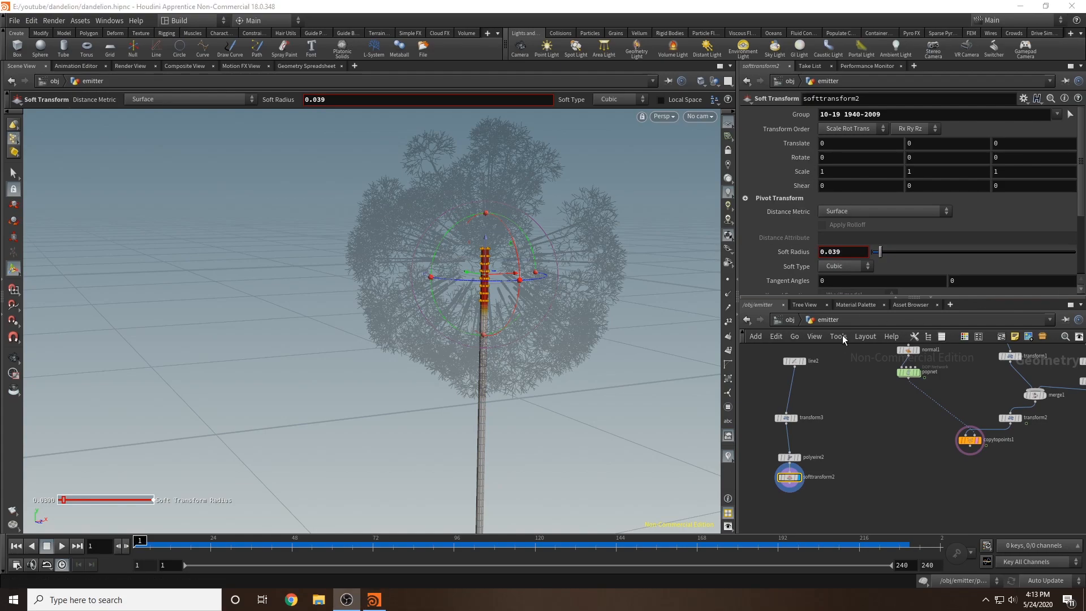
pyautogui.moveTo(786, 172); pyautogui.dragTo(834, 177, button='middle')
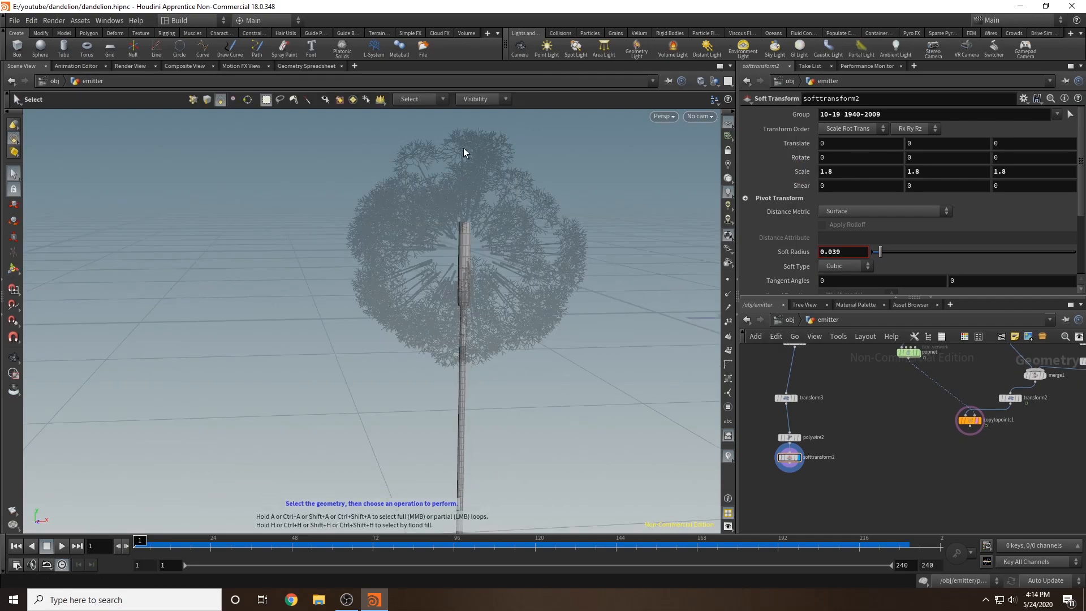
# - Select the thickened upper end of the stem in the front view and apply a PolyBevel to its faces
pyautogui.hotkey('space', 'b')
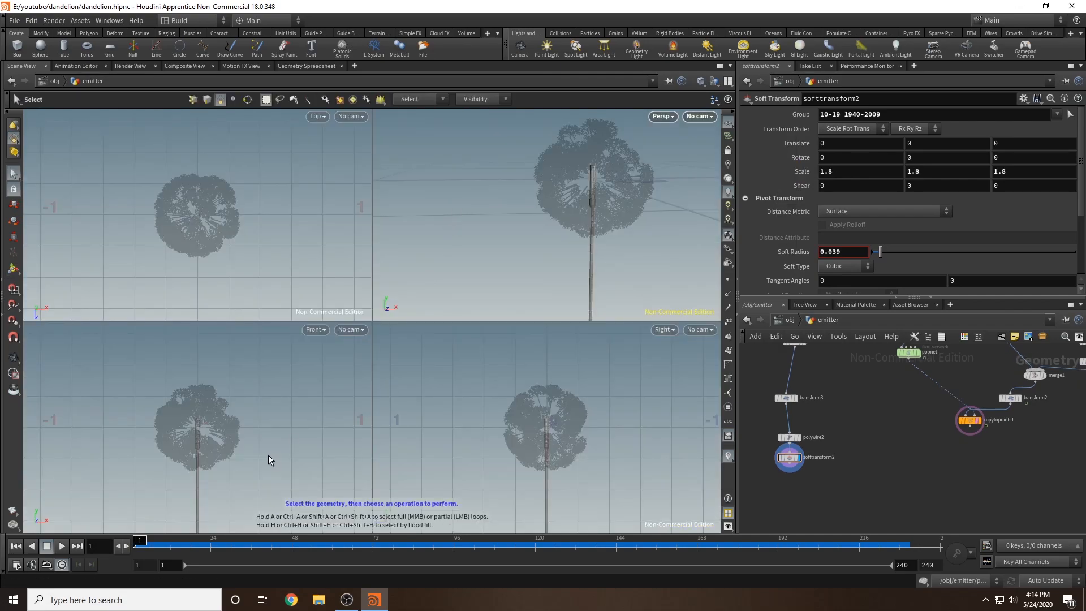
pyautogui.hotkey('space', 'b')
pyautogui.moveTo(329, 276); pyautogui.dragTo(402, 361)
pyautogui.press('Tab')
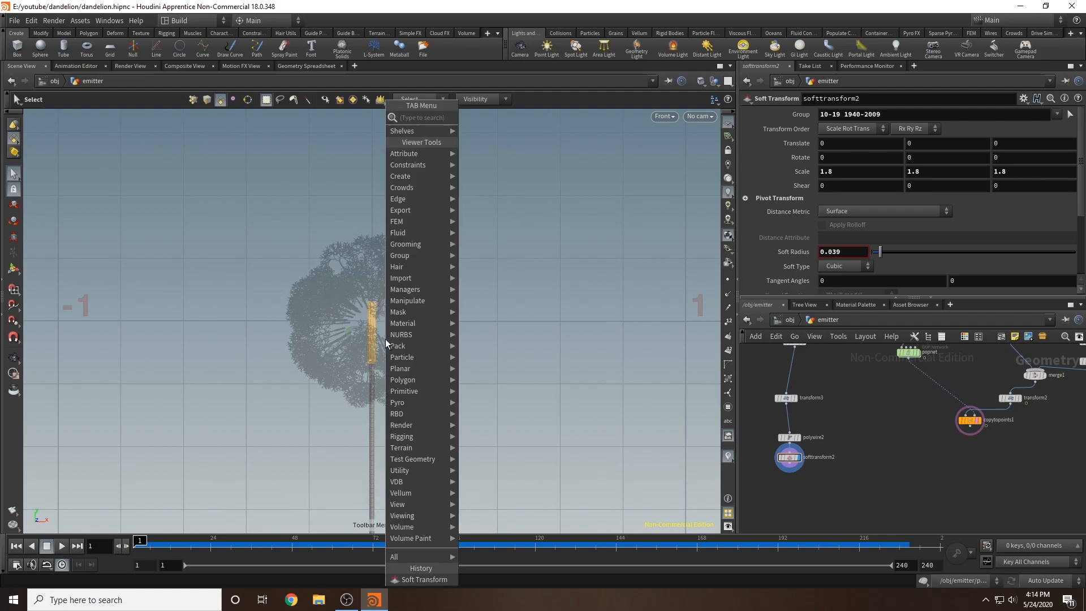
pyautogui.write('poly')
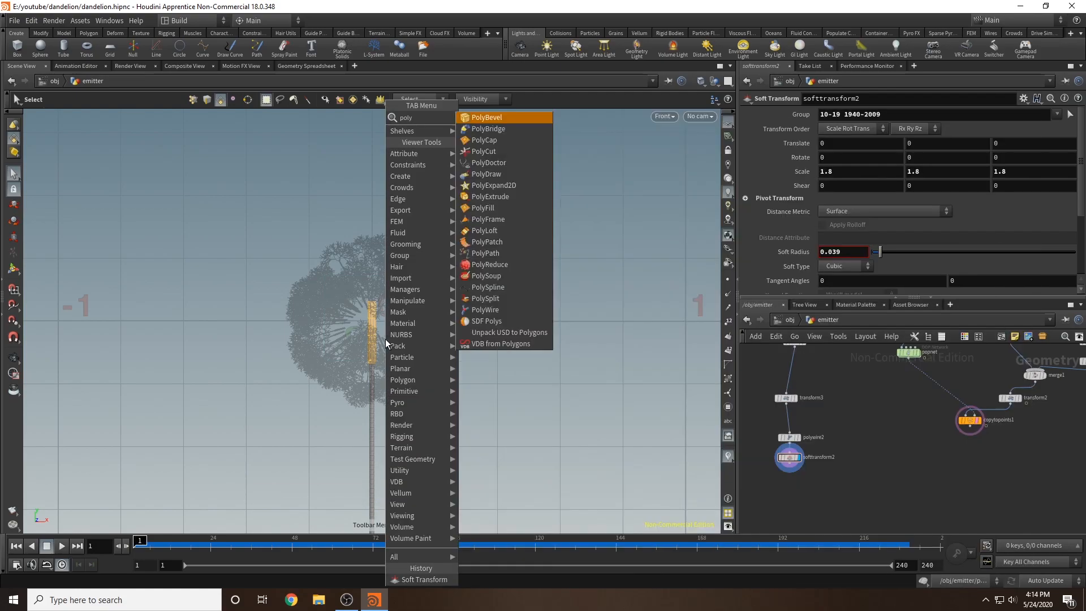
pyautogui.press('Return')
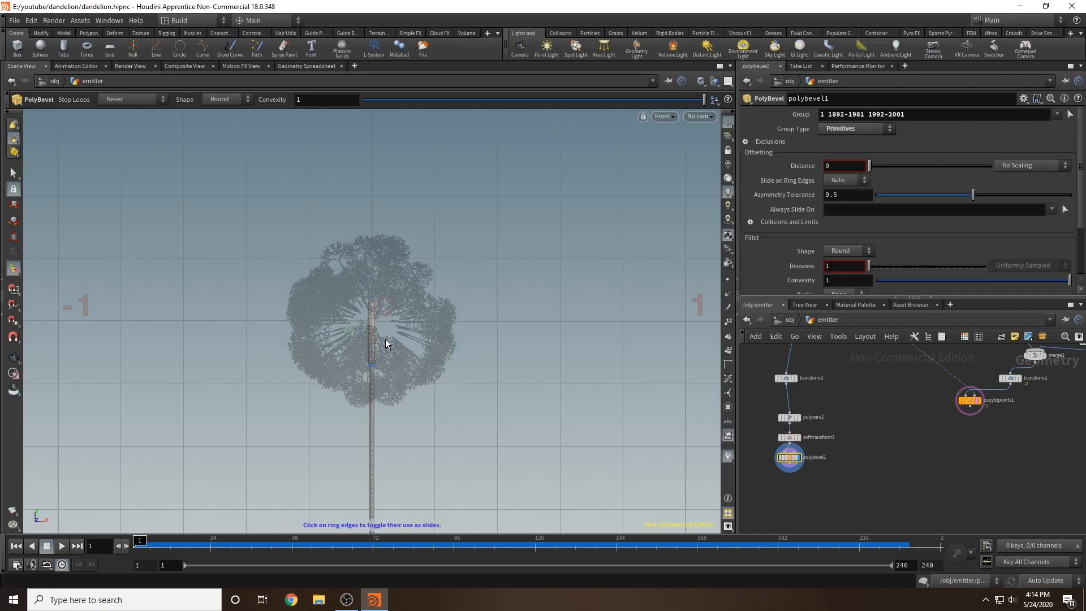
# - Set the bevel's Divisions to 3 and Distance to 0.005
pyautogui.scroll(6, 405, 334)
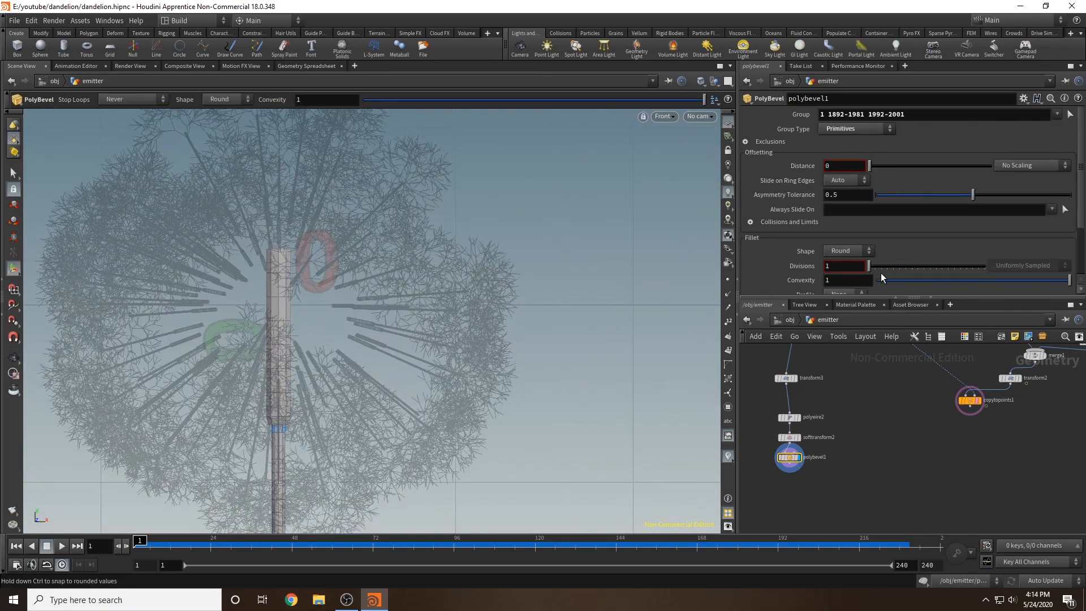
pyautogui.moveTo(868, 266); pyautogui.dragTo(905, 267)
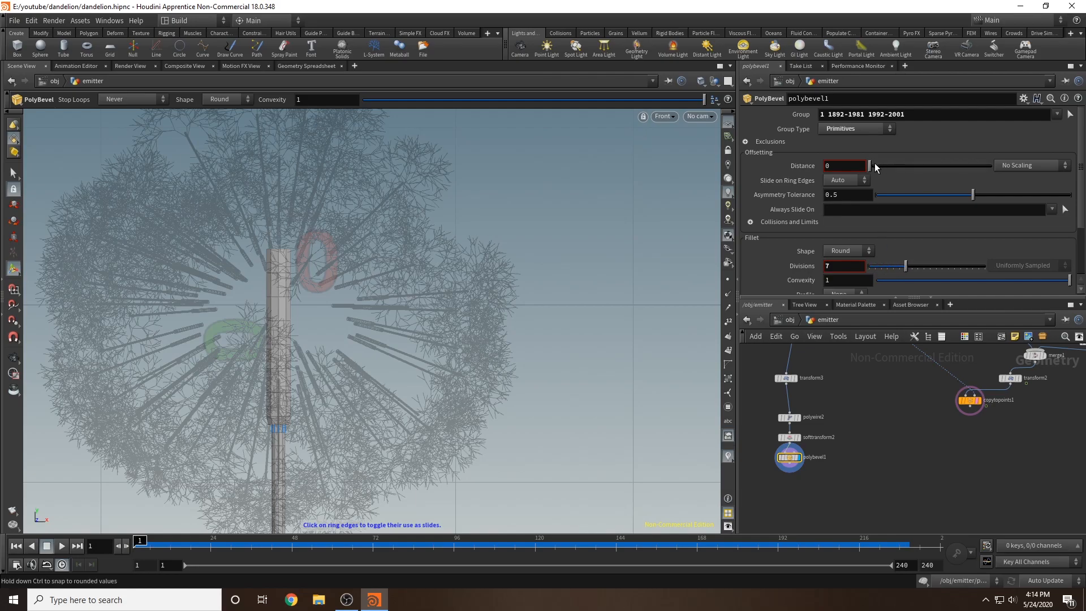
pyautogui.moveTo(871, 168); pyautogui.dragTo(867, 171)
pyautogui.moveTo(905, 266); pyautogui.dragTo(881, 267)
pyautogui.moveTo(870, 167); pyautogui.dragTo(871, 168)
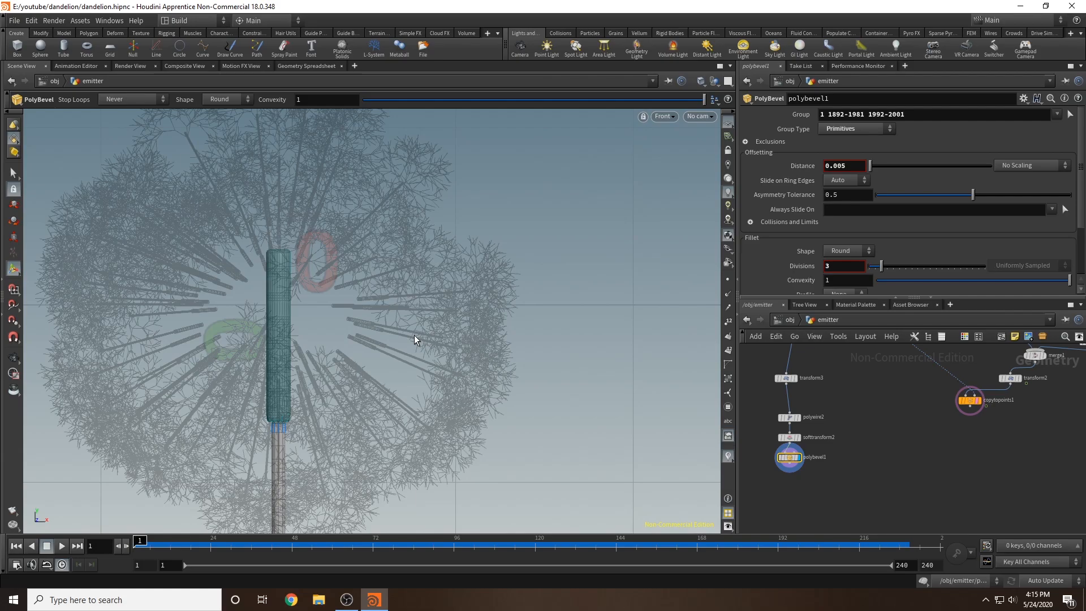
# - Apply another Soft Transform to the ring of points around the middle of the bevelled stem end
pyautogui.press('Tab')
pyautogui.write('soft transf')
pyautogui.press('Return')
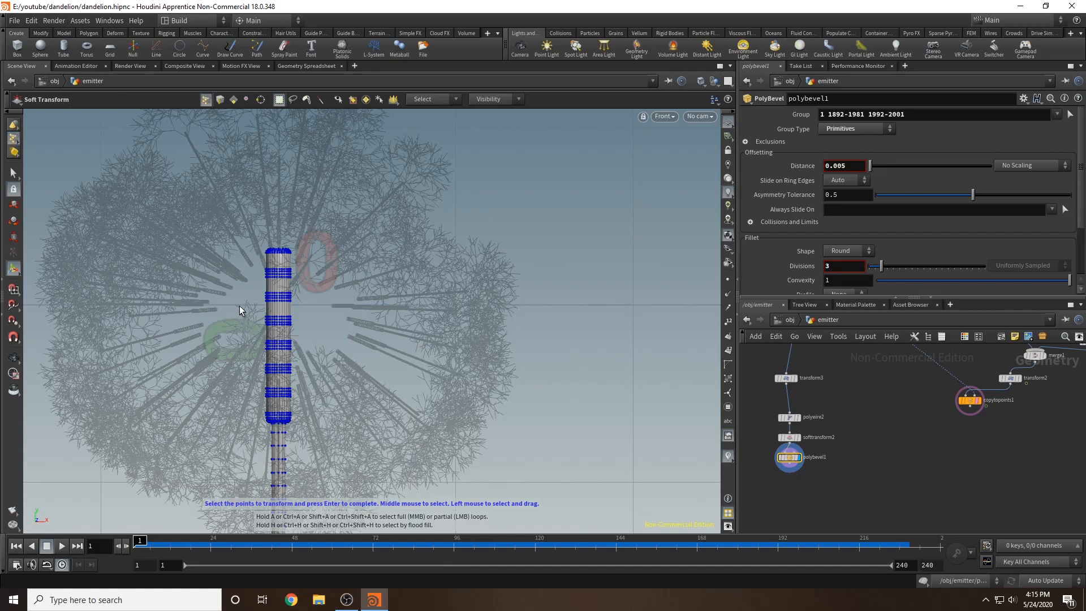
pyautogui.click(303, 329)
pyautogui.press('Tab')
pyautogui.write('soft transfo')
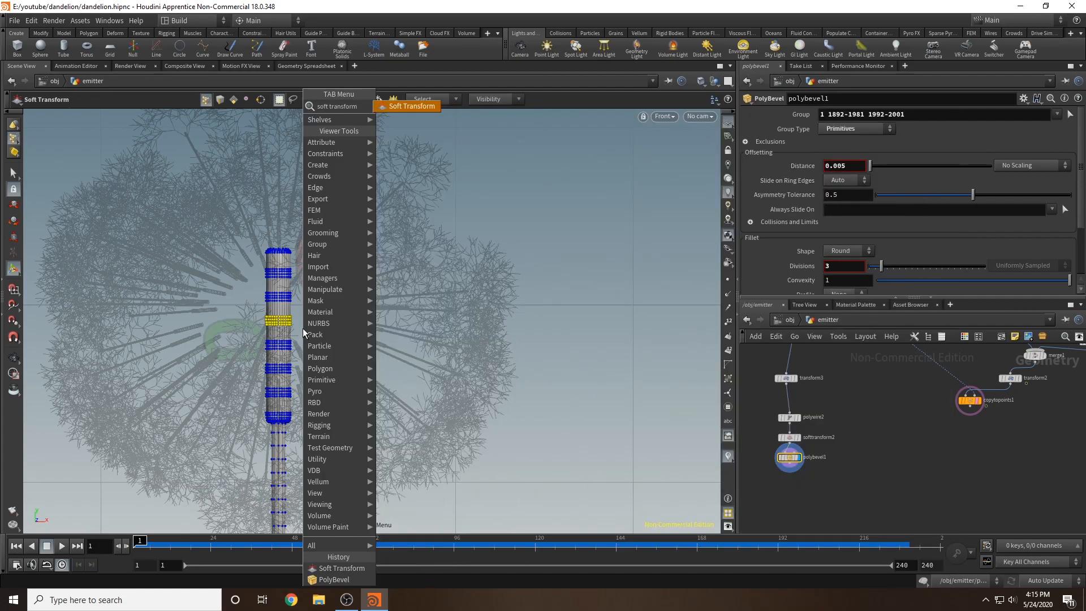
pyautogui.press('Return')
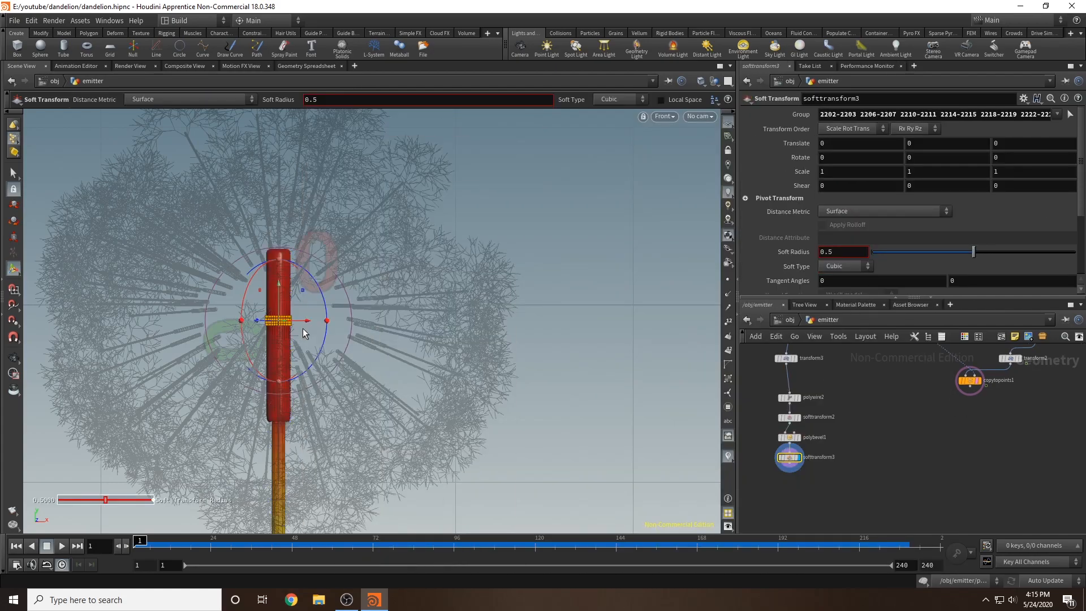
# - Scale softtransform3 to 2.1 on all axes with Soft Radius 0.109, and lower the ring by about 0.011
pyautogui.moveTo(973, 255); pyautogui.dragTo(883, 248)
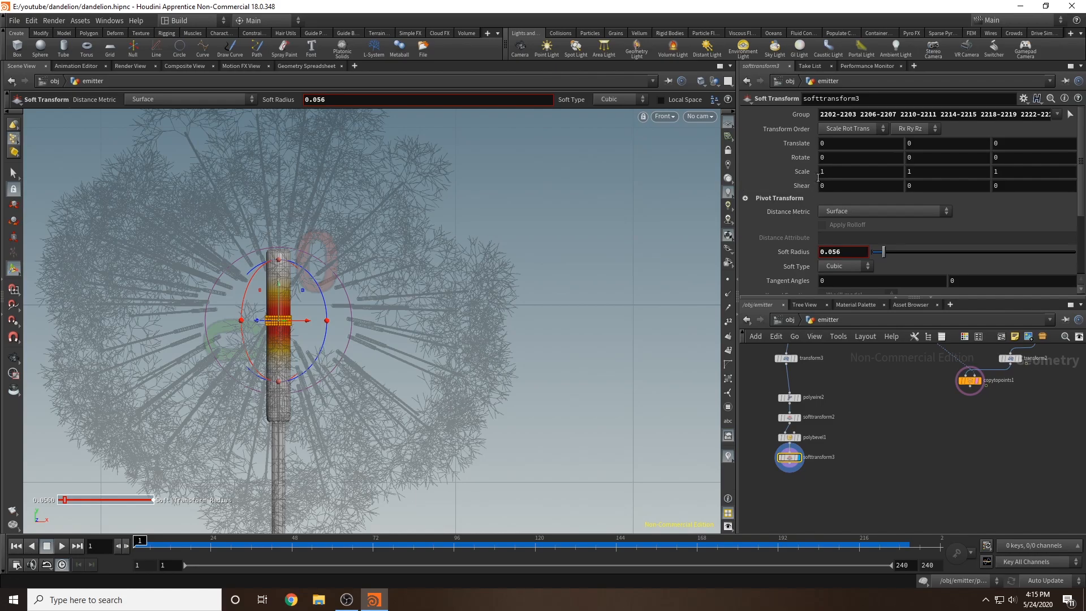
pyautogui.moveTo(810, 171); pyautogui.dragTo(1058, 210, button='middle')
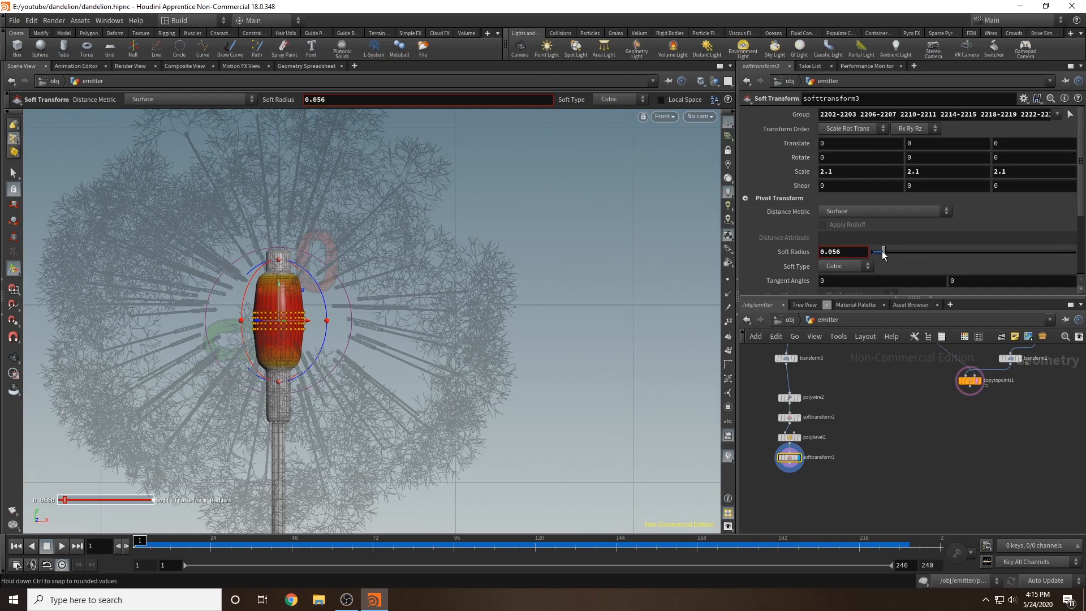
pyautogui.moveTo(884, 254); pyautogui.dragTo(889, 253)
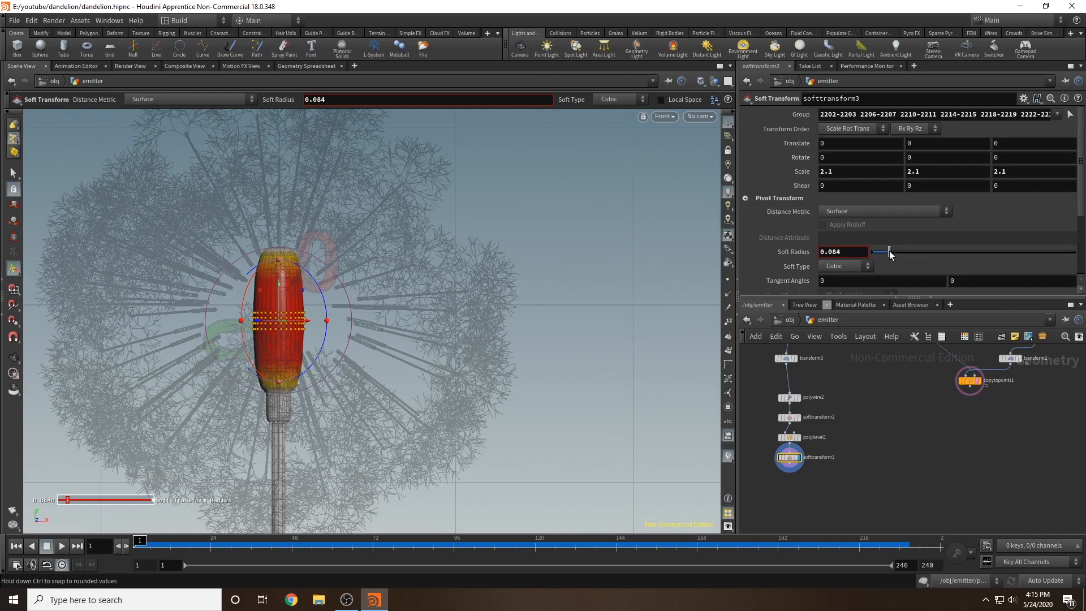
pyautogui.press('space')
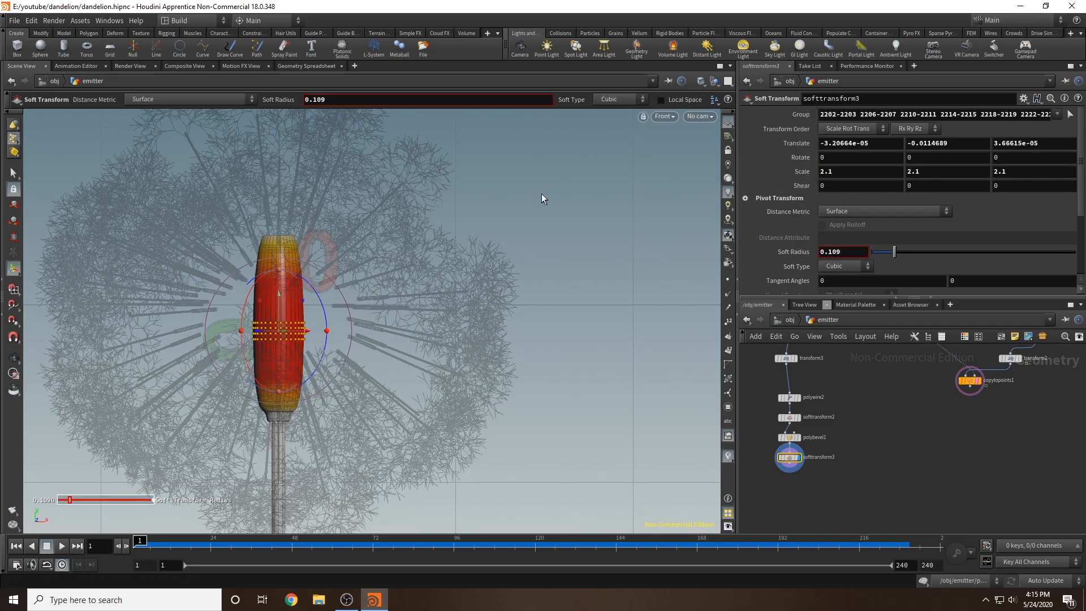
# - Set the X and Z Scale of softtransform3 to 5 and return to the perspective view
pyautogui.press('space')
pyautogui.moveTo(855, 170); pyautogui.dragTo(795, 234, button='middle')
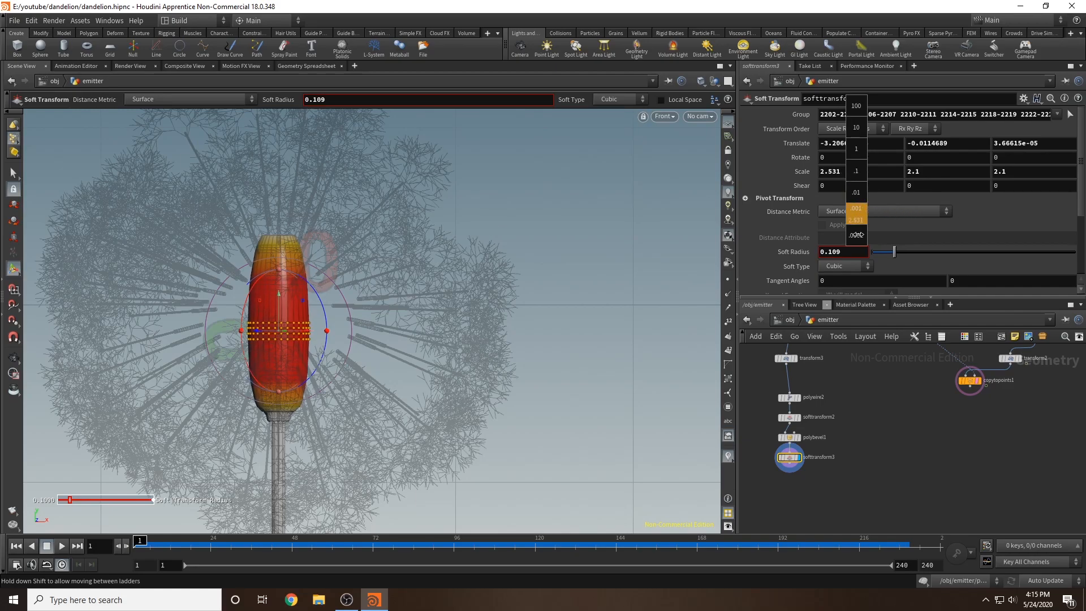
pyautogui.moveTo(1013, 249); pyautogui.dragTo(837, 187, button='middle')
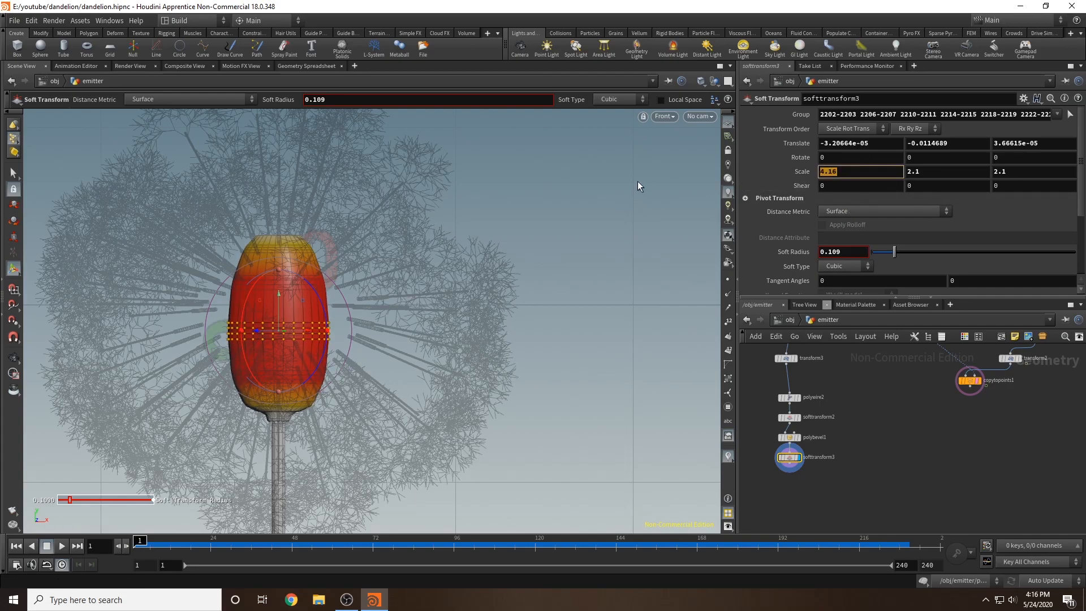
pyautogui.doubleClick(1026, 170)
pyautogui.write('5')
pyautogui.press('Return')
pyautogui.press('space')
pyautogui.press('space')
pyautogui.press('space')
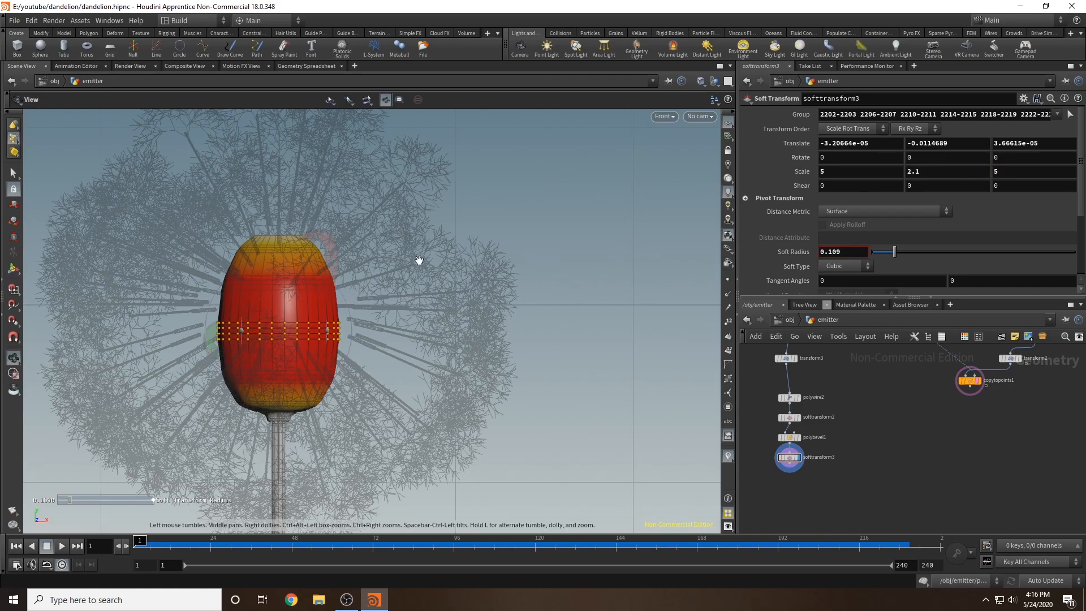
pyautogui.hotkey('space', 'b')
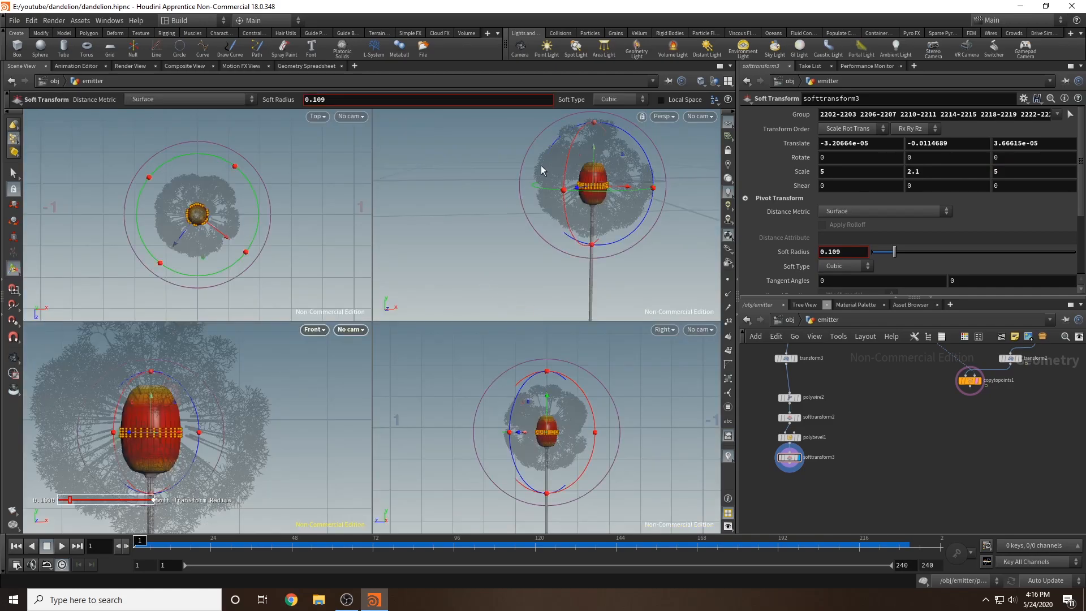
pyautogui.hotkey('space', 'b')
# - Set the Z Origin of the seed's line1 to -0.02
pyautogui.moveTo(453, 226)
pyautogui.mouseDown()
pyautogui.moveTo(538, 235)
pyautogui.moveTo(478, 268)
pyautogui.moveTo(524, 211)
pyautogui.moveTo(572, 199)
pyautogui.moveTo(473, 214)
pyautogui.moveTo(454, 228)
pyautogui.mouseUp()
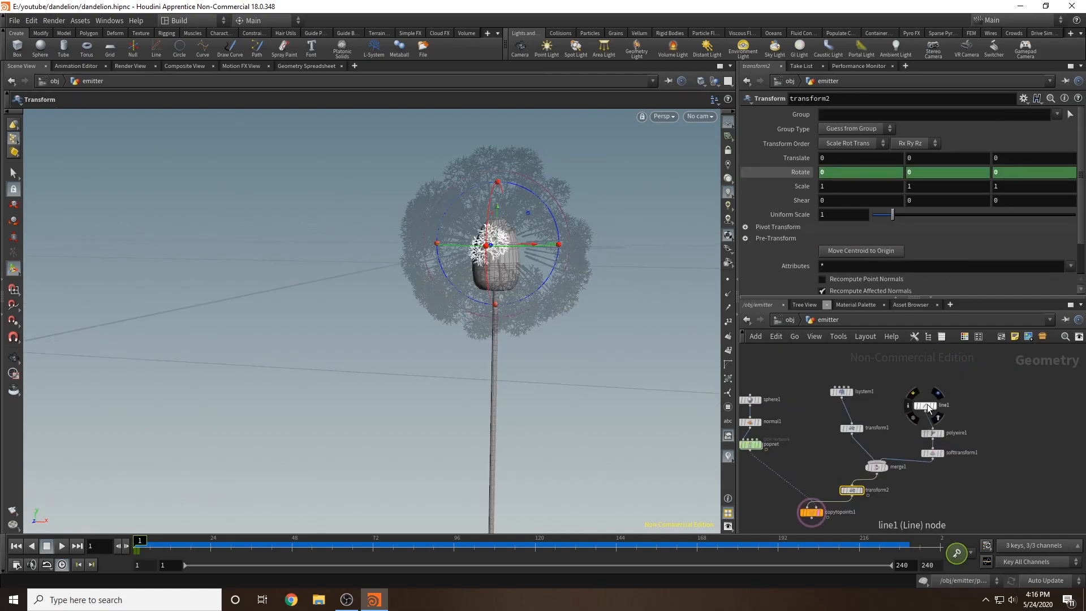
pyautogui.click(926, 405)
pyautogui.moveTo(642, 238); pyautogui.dragTo(416, 419)
pyautogui.press('Return')
pyautogui.moveTo(1024, 129); pyautogui.dragTo(1002, 156, button='middle')
pyautogui.press('Escape')
pyautogui.moveTo(482, 307); pyautogui.dragTo(589, 213)
pyautogui.press('Return')
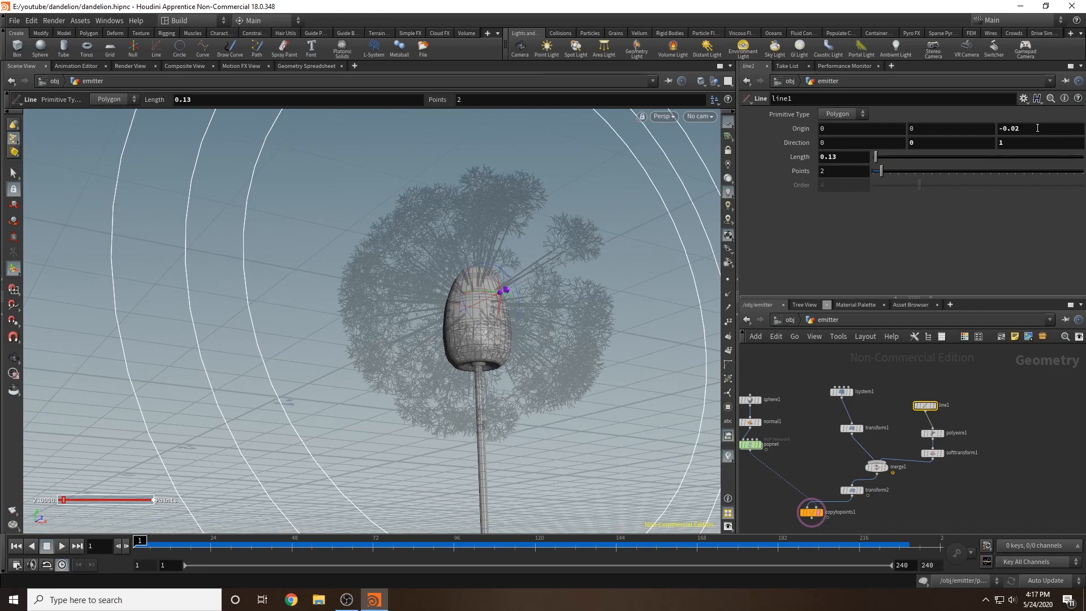
pyautogui.moveTo(989, 396); pyautogui.dragTo(990, 375, button='middle')
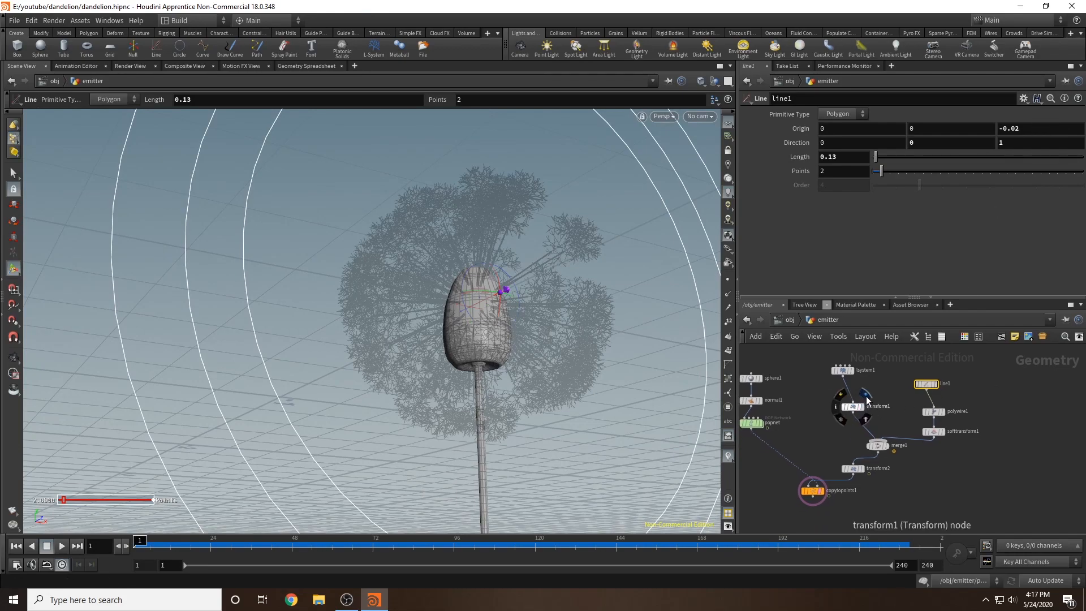
# - Display transform1 with softtransform1 as a template, and set transform1's Z Translate to 0.084658
pyautogui.click(864, 395)
pyautogui.click(947, 445)
pyautogui.press('Escape')
pyautogui.moveTo(581, 284); pyautogui.dragTo(521, 312)
pyautogui.press('Return')
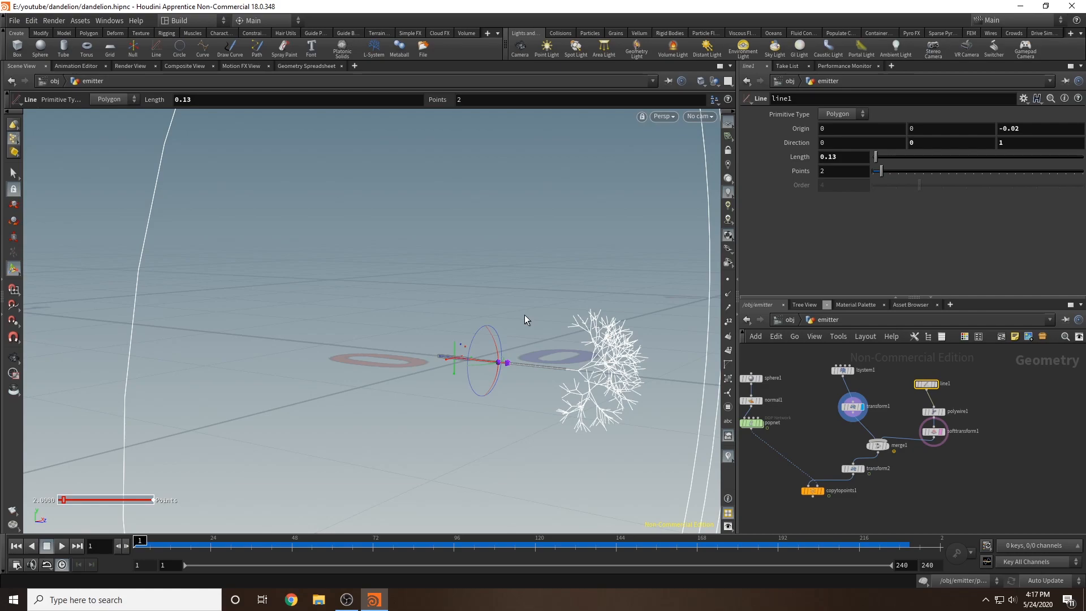
pyautogui.hotkey('alt', 'Tab')
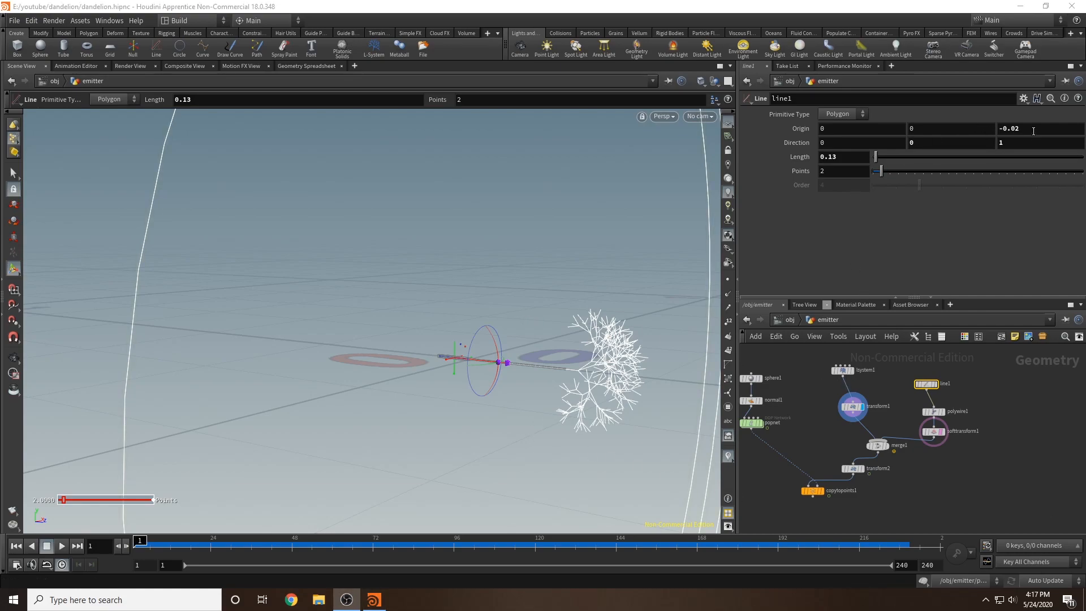
pyautogui.click(855, 406)
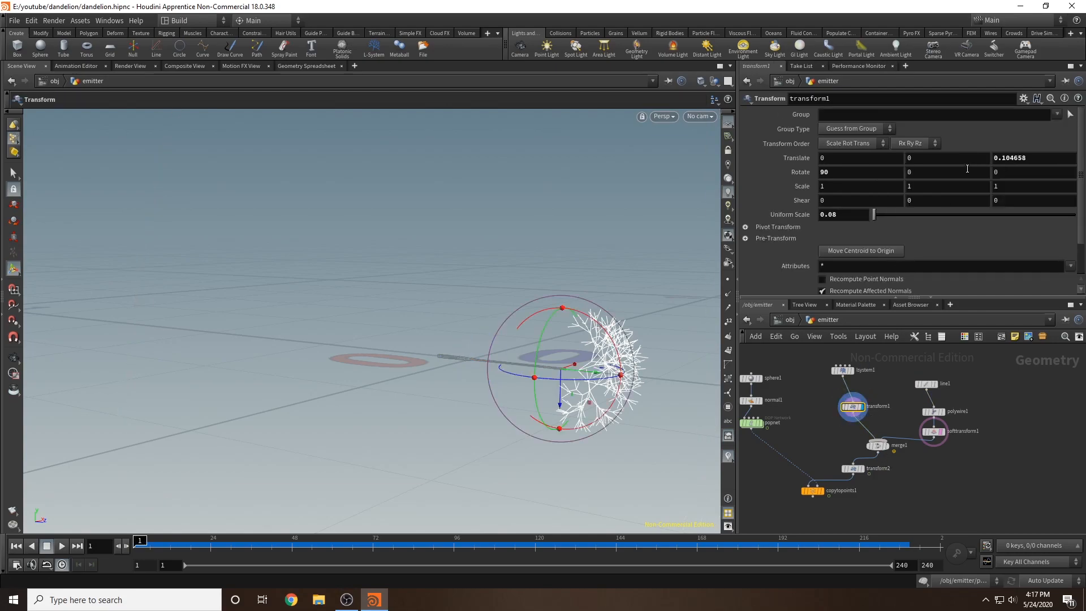
pyautogui.moveTo(1030, 158); pyautogui.dragTo(1010, 172, button='middle')
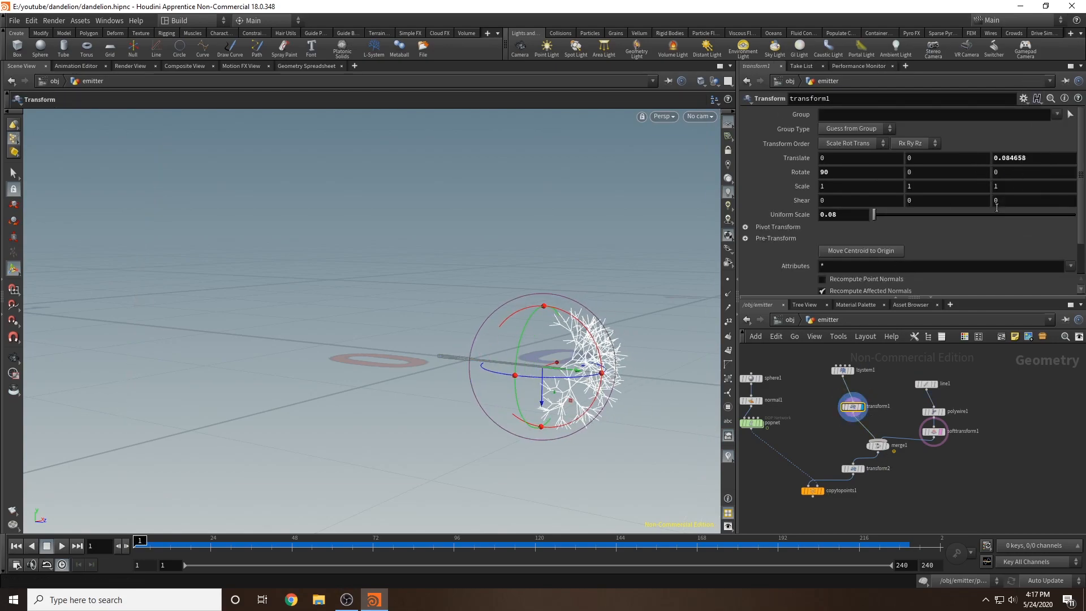
# - Display the seeds copied to points, and switch the display back to softtransform3 with the seeds as a template
pyautogui.click(820, 491)
pyautogui.press('space')
pyautogui.scroll(-1, 765, 509)
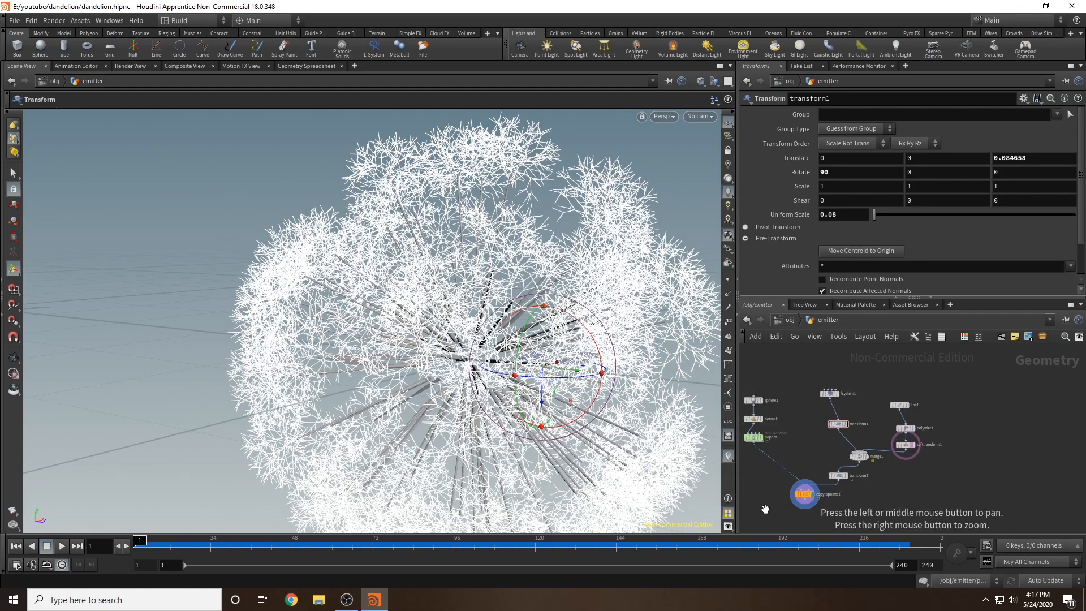
pyautogui.moveTo(757, 506); pyautogui.dragTo(837, 403)
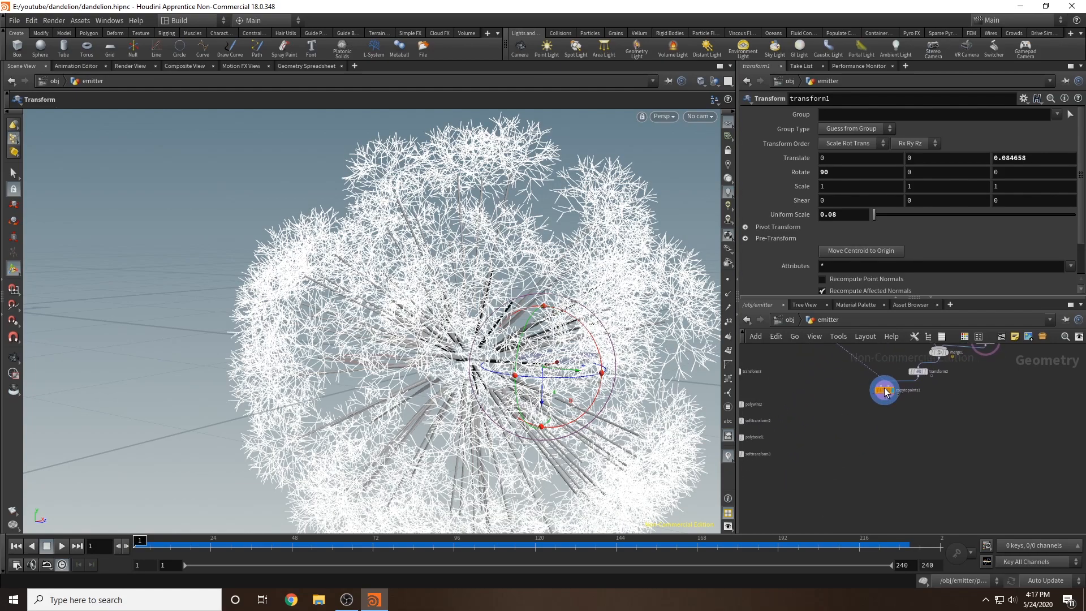
pyautogui.moveTo(755, 468); pyautogui.dragTo(830, 466, button='middle')
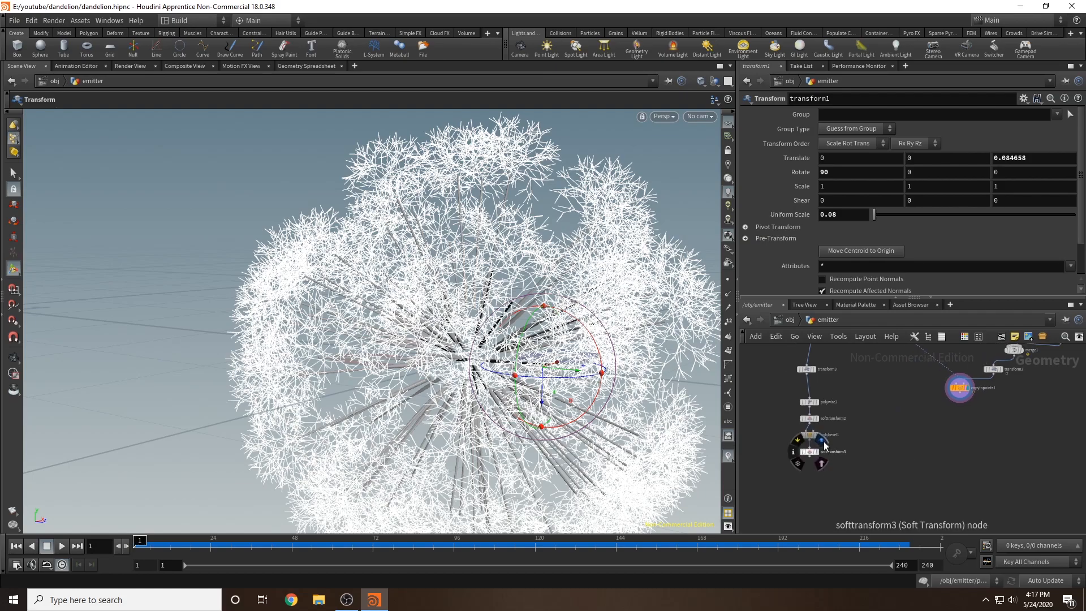
pyautogui.click(821, 440)
pyautogui.press('space')
pyautogui.scroll(-5, 556, 342)
pyautogui.moveTo(611, 343); pyautogui.dragTo(532, 289, button='middle')
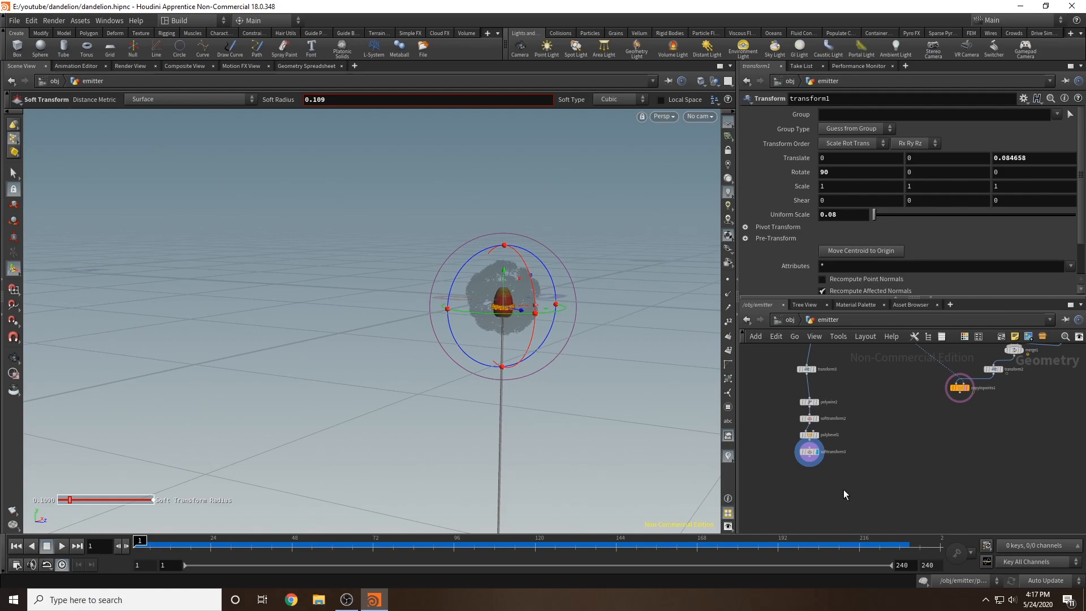
pyautogui.moveTo(616, 388)
pyautogui.keyDown('alt'); pyautogui.mouseDown()
pyautogui.moveTo(548, 392)
pyautogui.moveTo(622, 378)
pyautogui.mouseUp(); pyautogui.keyUp('alt')
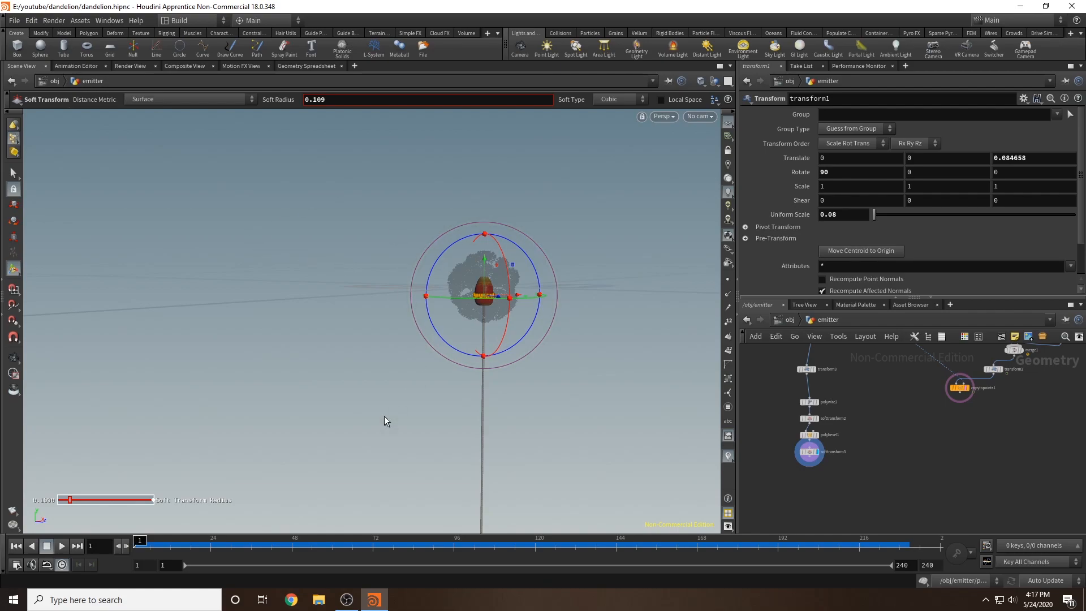
# - Scrub to frame 57 and back to frame 1 to examine how the seeds blow away from the bulb
pyautogui.moveTo(138, 546); pyautogui.dragTo(322, 545)
pyautogui.press('space')
pyautogui.moveTo(571, 312); pyautogui.dragTo(380, 295)
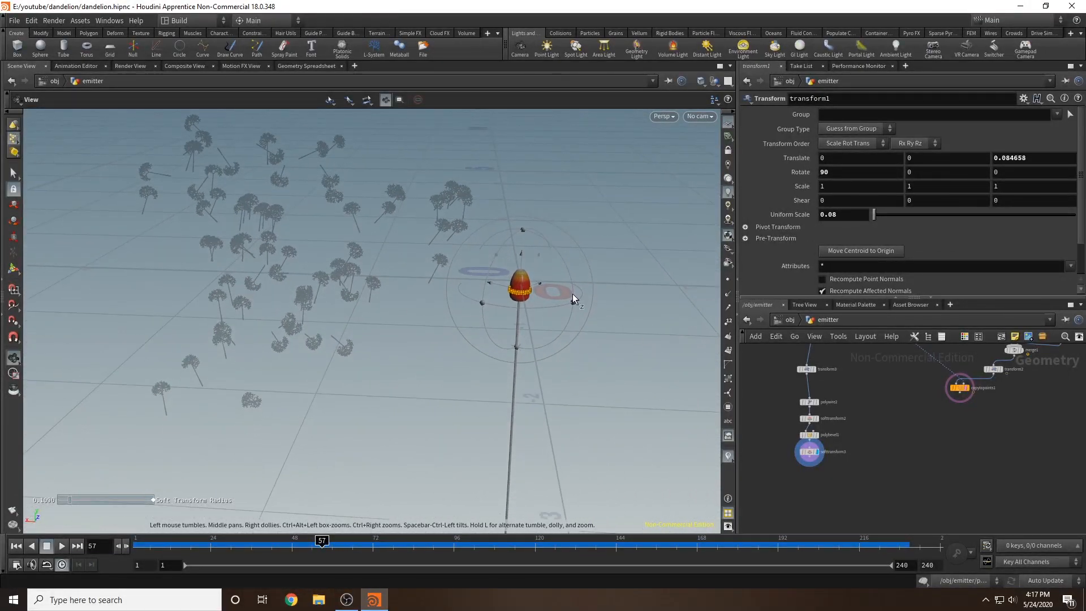
pyautogui.moveTo(316, 546); pyautogui.dragTo(136, 527)
# - Add a Bend node after softtransform3 and display it
pyautogui.press('Tab')
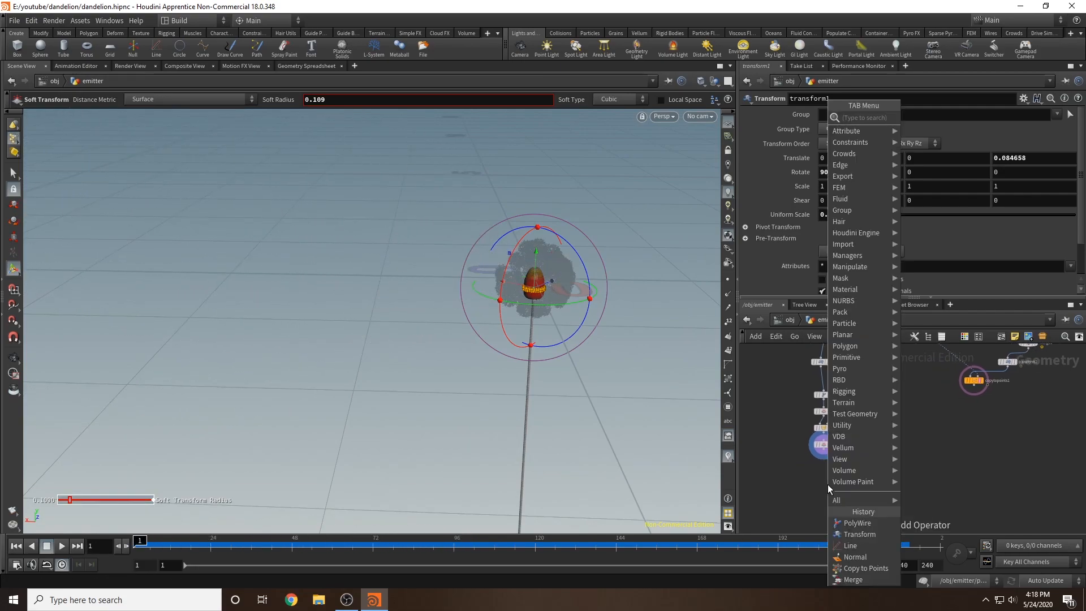
pyautogui.write('bend')
pyautogui.press('Return')
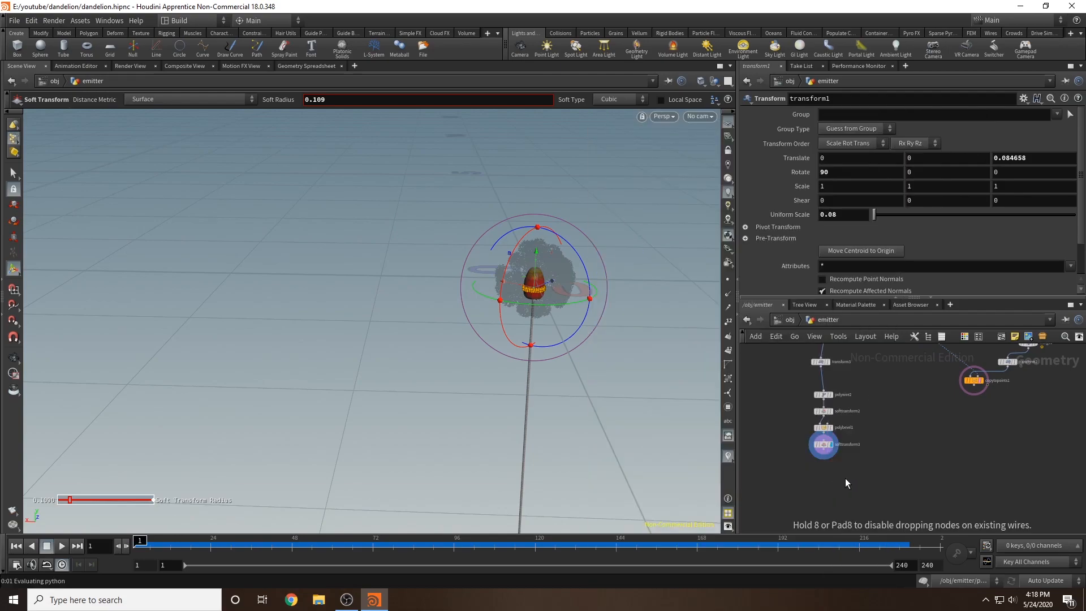
pyautogui.click(827, 485)
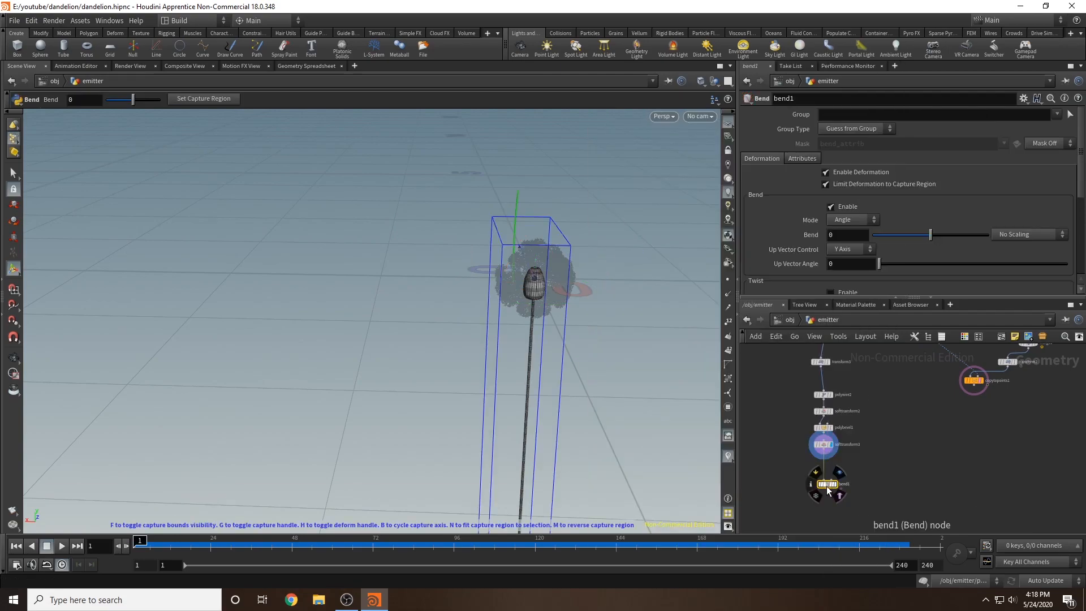
pyautogui.keyDown('alt'); pyautogui.moveTo(572, 335); pyautogui.dragTo(420, 365); pyautogui.keyUp('alt')
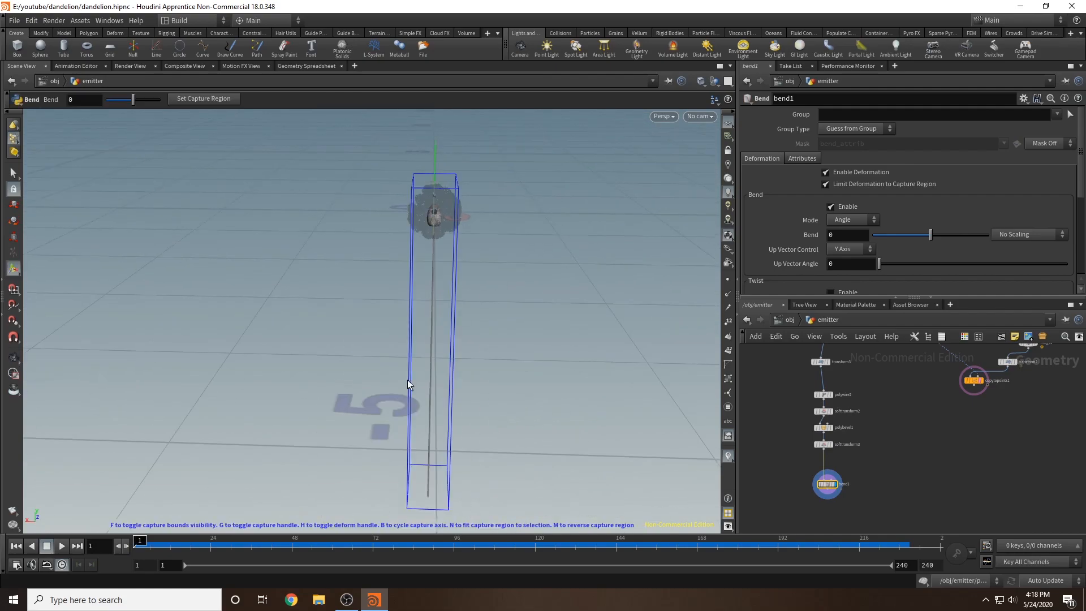
# - Fit the bend's capture region to the stem with a Y Capture Origin of -2.84 and a Capture Length of 2.74
pyautogui.scroll(-3, 796, 204)
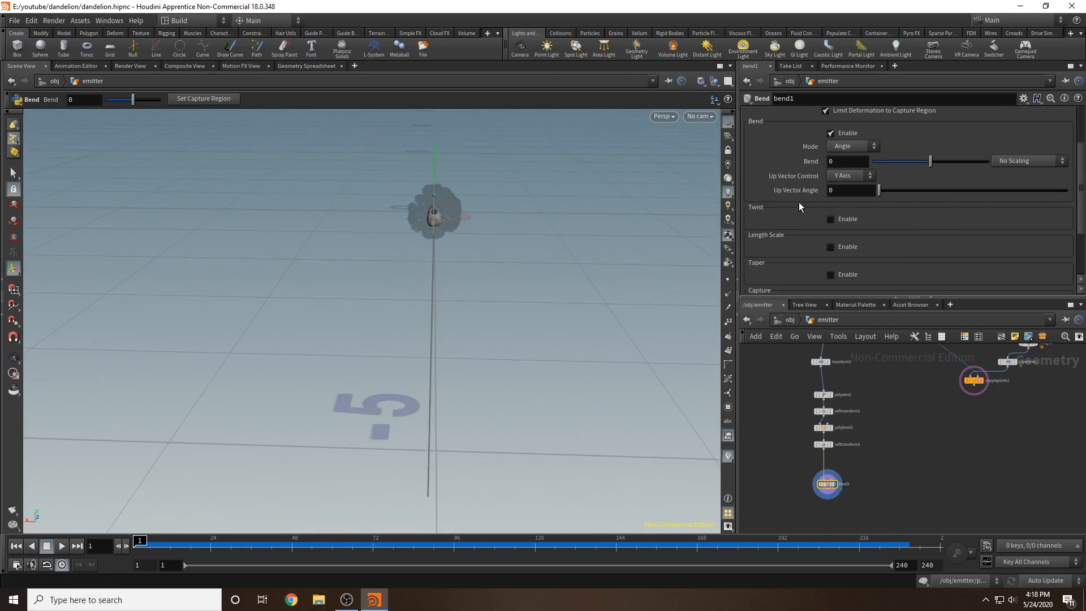
pyautogui.scroll(-3, 798, 202)
pyautogui.scroll(-2, 534, 191)
pyautogui.press('Return')
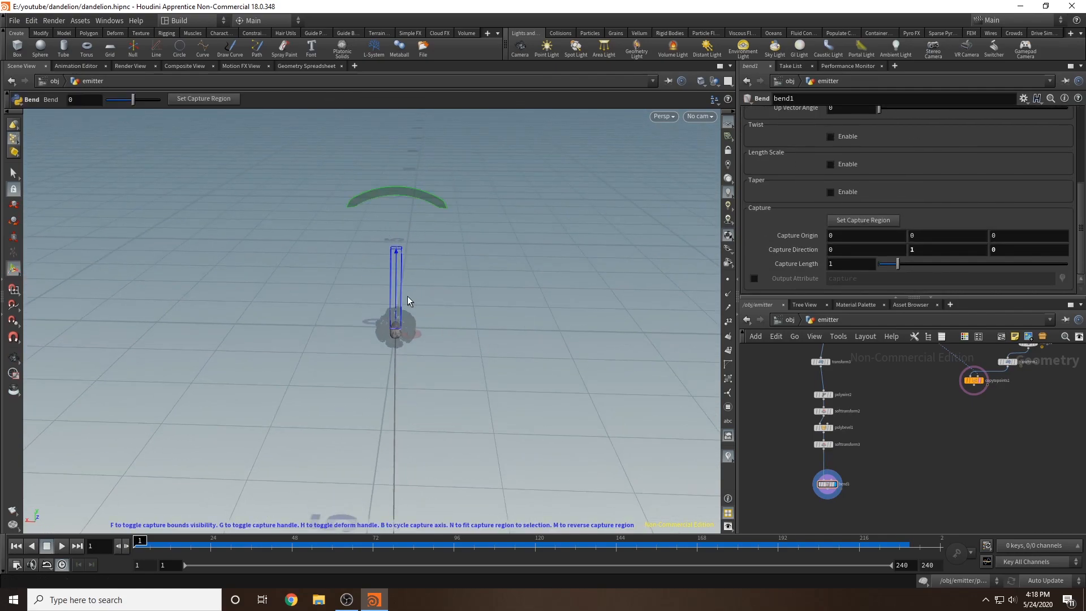
pyautogui.middleClick(937, 236)
pyautogui.moveTo(937, 235)
pyautogui.mouseDown(button='middle')
pyautogui.moveTo(913, 235)
pyautogui.moveTo(933, 230)
pyautogui.mouseUp(button='middle')
pyautogui.keyDown('alt'); pyautogui.moveTo(464, 396); pyautogui.dragTo(528, 258, button='middle'); pyautogui.keyUp('alt')
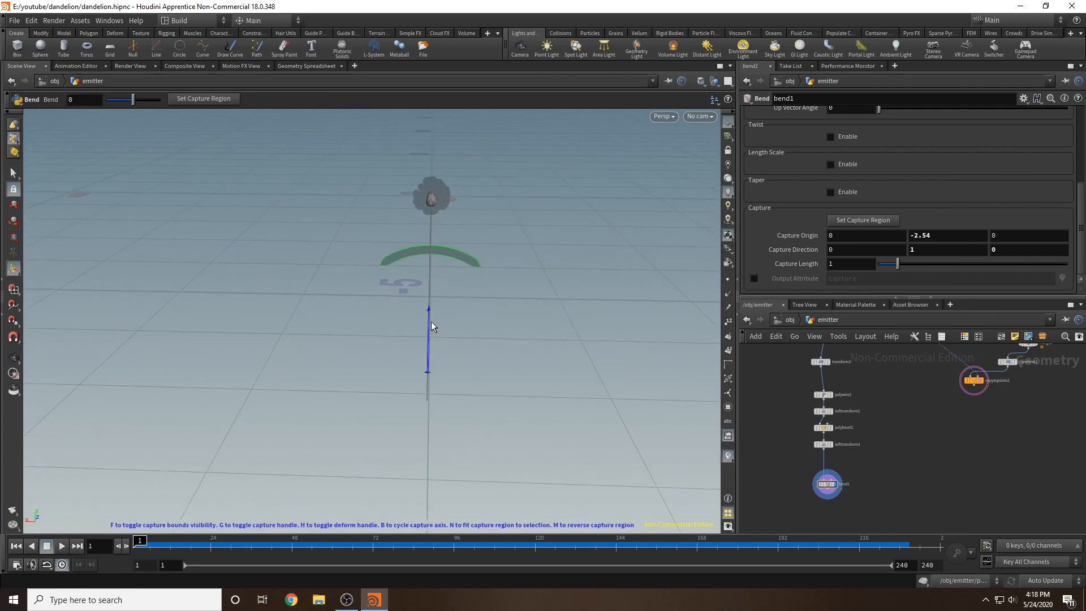
pyautogui.moveTo(937, 235); pyautogui.dragTo(898, 270, button='middle')
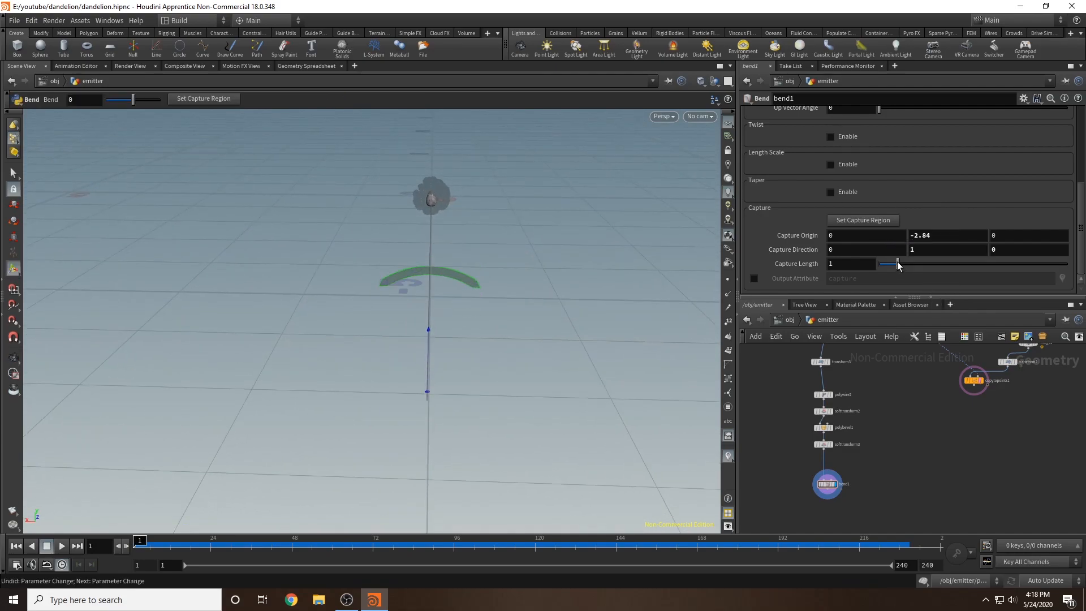
pyautogui.moveTo(899, 266); pyautogui.dragTo(930, 266)
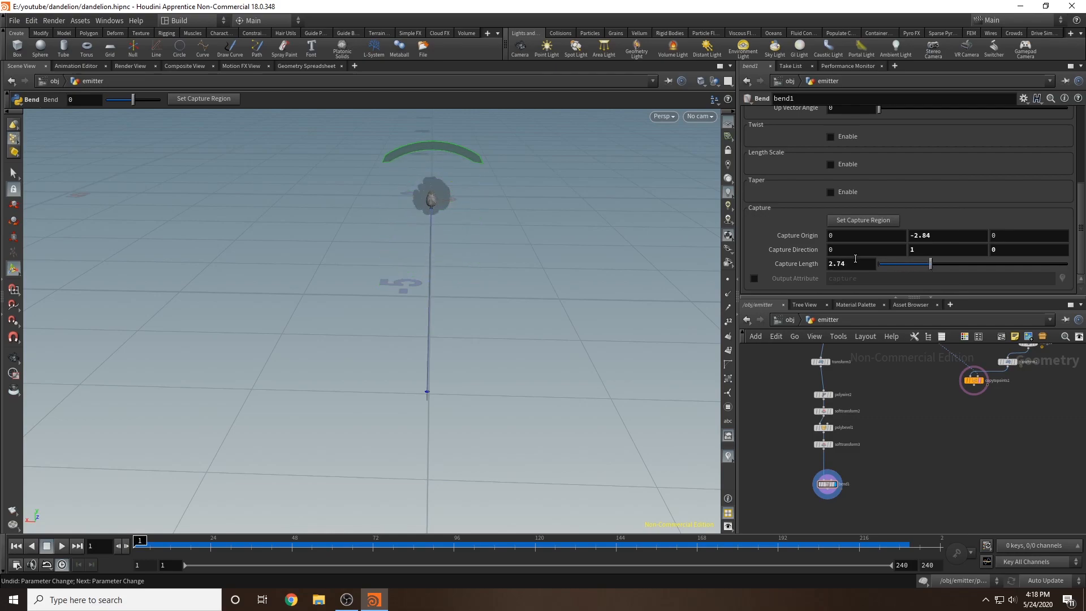
pyautogui.moveTo(441, 153); pyautogui.dragTo(307, 174)
pyautogui.hotkey('ctrl', 'z')
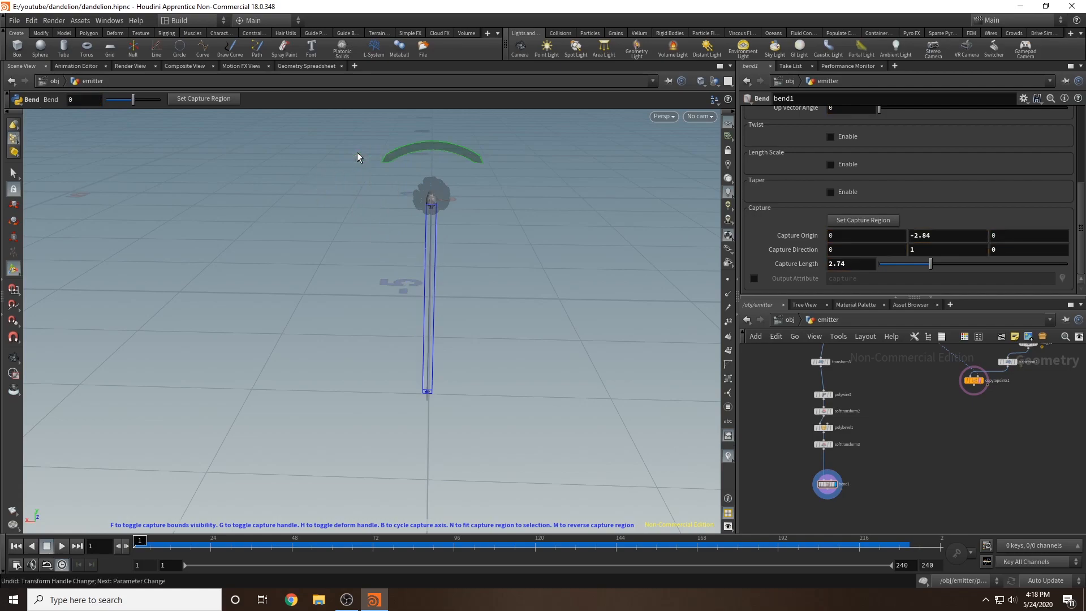
# - Keyframe the stem's Bend at 0 on frames 1 and 24
pyautogui.scroll(4, 864, 185)
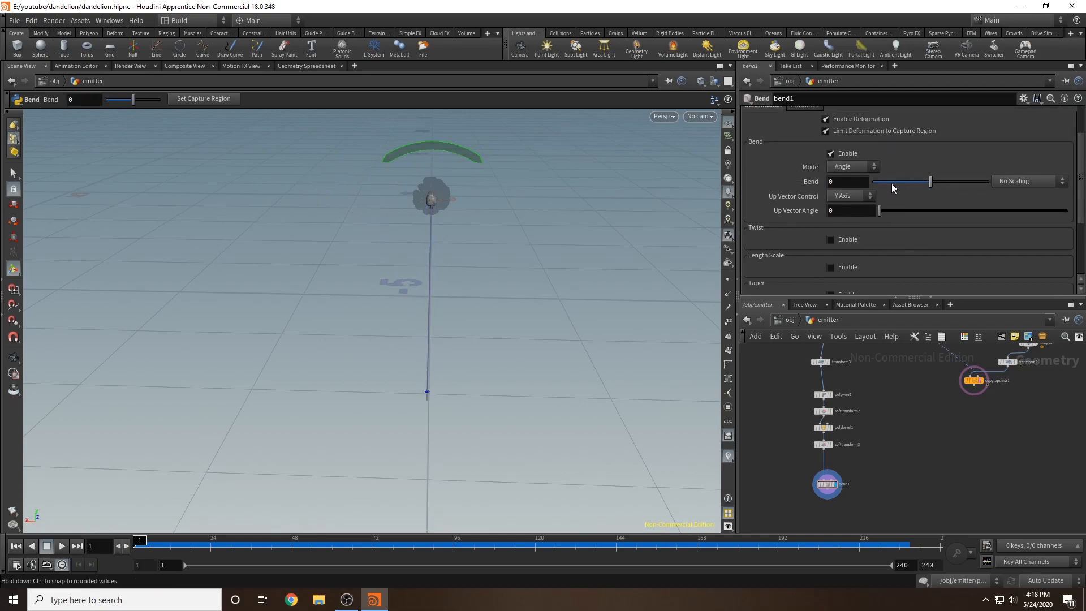
pyautogui.keyDown('alt'); pyautogui.click(850, 183); pyautogui.keyUp('alt')
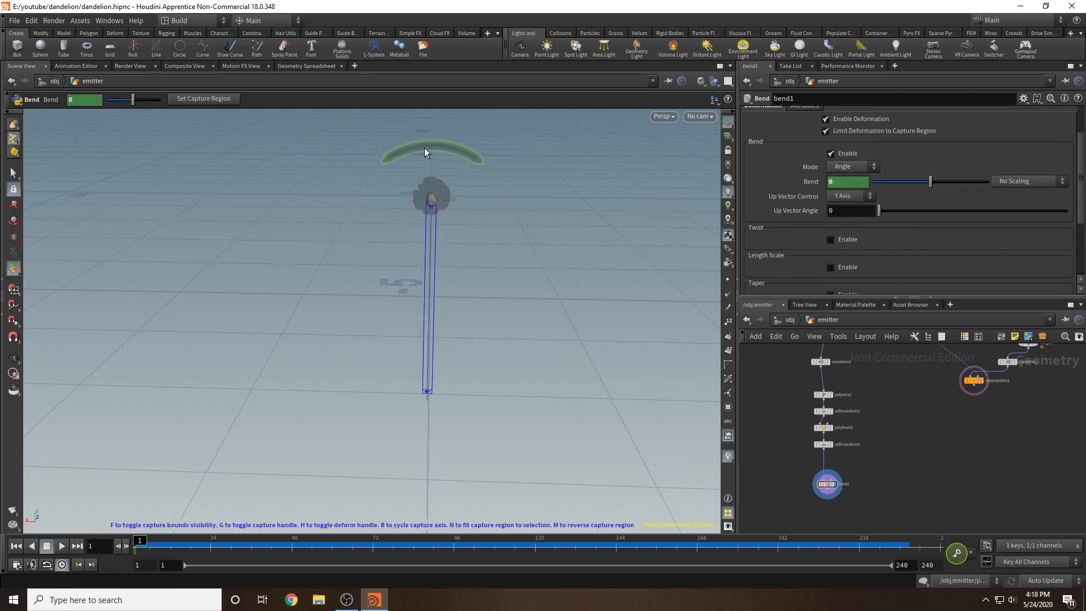
pyautogui.click(211, 545)
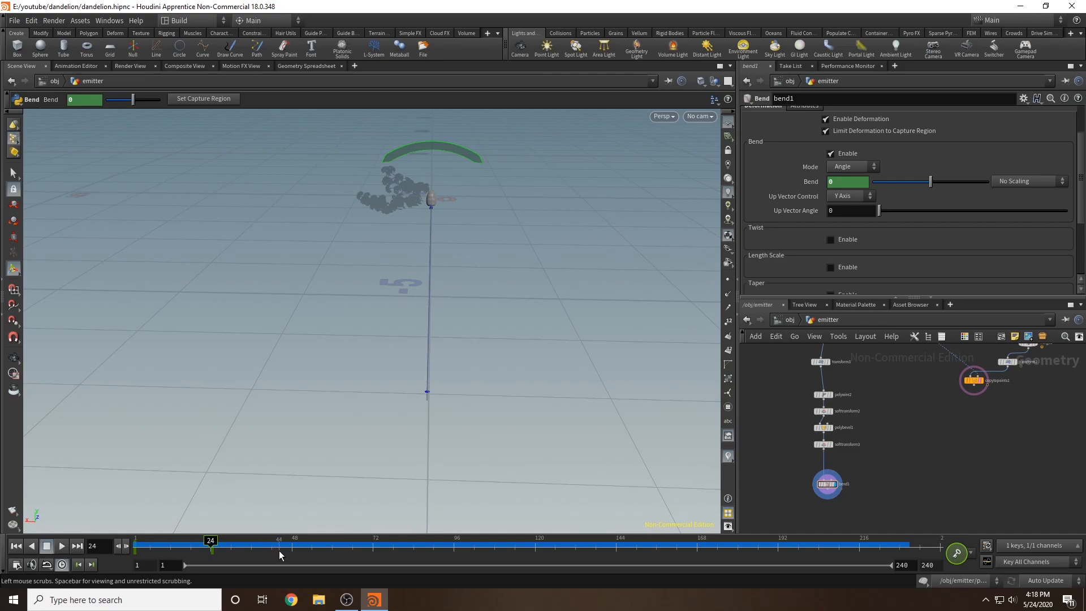
# - Keyframe the stem's Bend at about -42.01 on frame 28 and about -26.64 on frame 34
pyautogui.click(226, 552)
pyautogui.moveTo(431, 145); pyautogui.dragTo(218, 170)
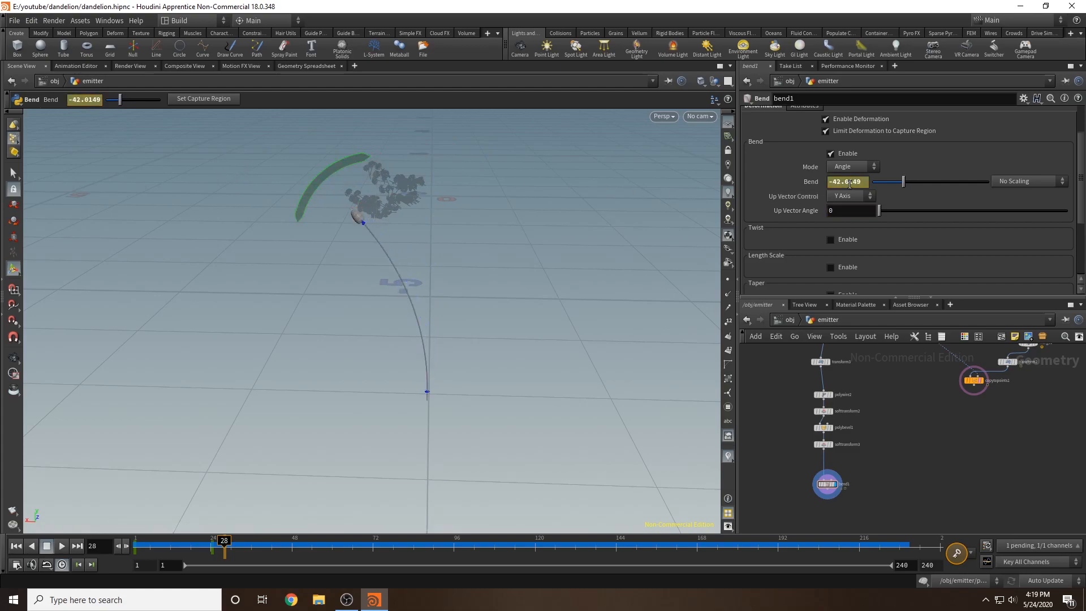
pyautogui.click(245, 544)
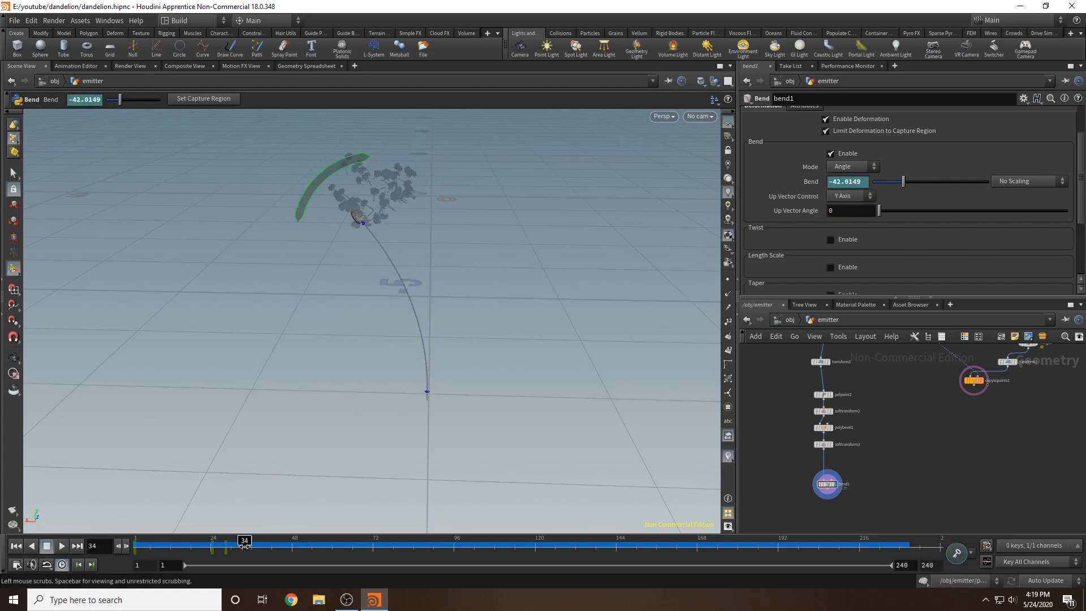
pyautogui.moveTo(314, 179); pyautogui.dragTo(385, 157)
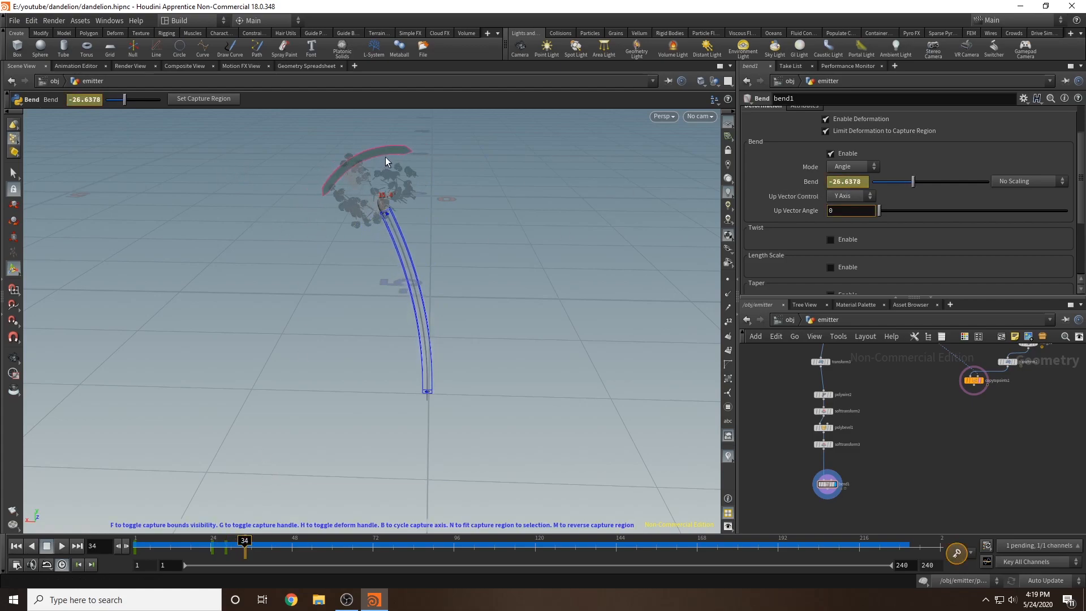
pyautogui.keyDown('alt'); pyautogui.click(867, 180); pyautogui.keyUp('alt')
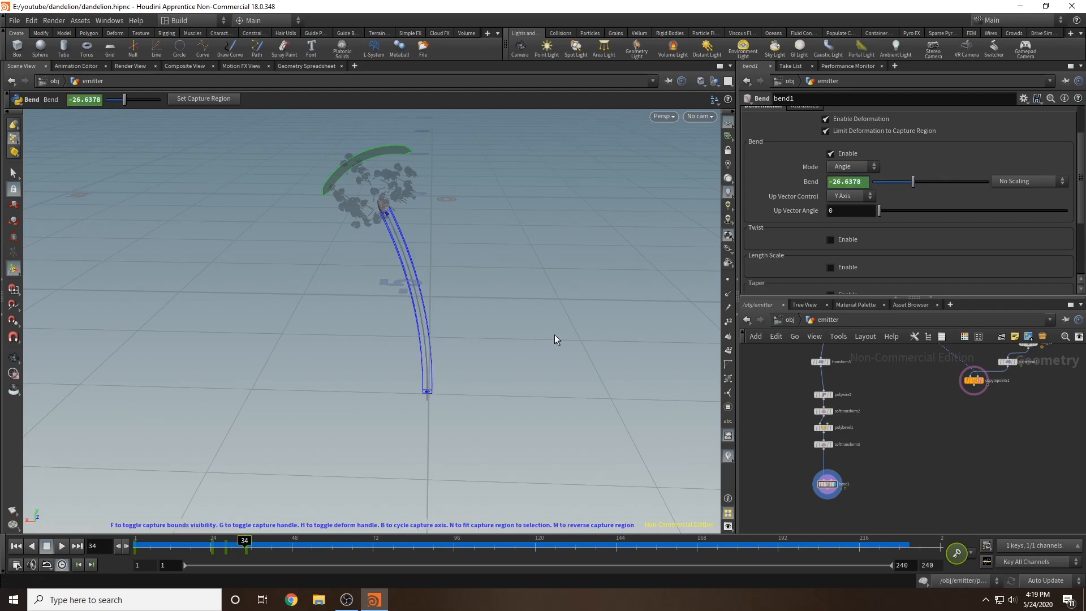
# - Keyframe the stem's Bend at about -50.14 on frame 39 and about -37.63 on frame 43
pyautogui.click(262, 553)
pyautogui.moveTo(362, 165); pyautogui.dragTo(263, 176)
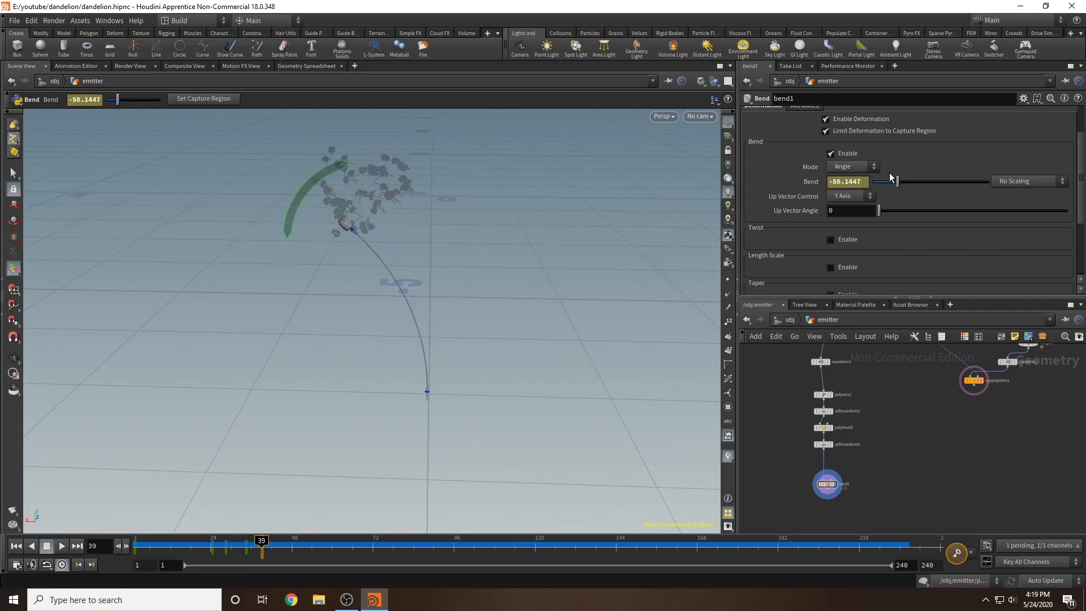
pyautogui.keyDown('alt'); pyautogui.click(867, 181); pyautogui.keyUp('alt')
pyautogui.click(275, 547)
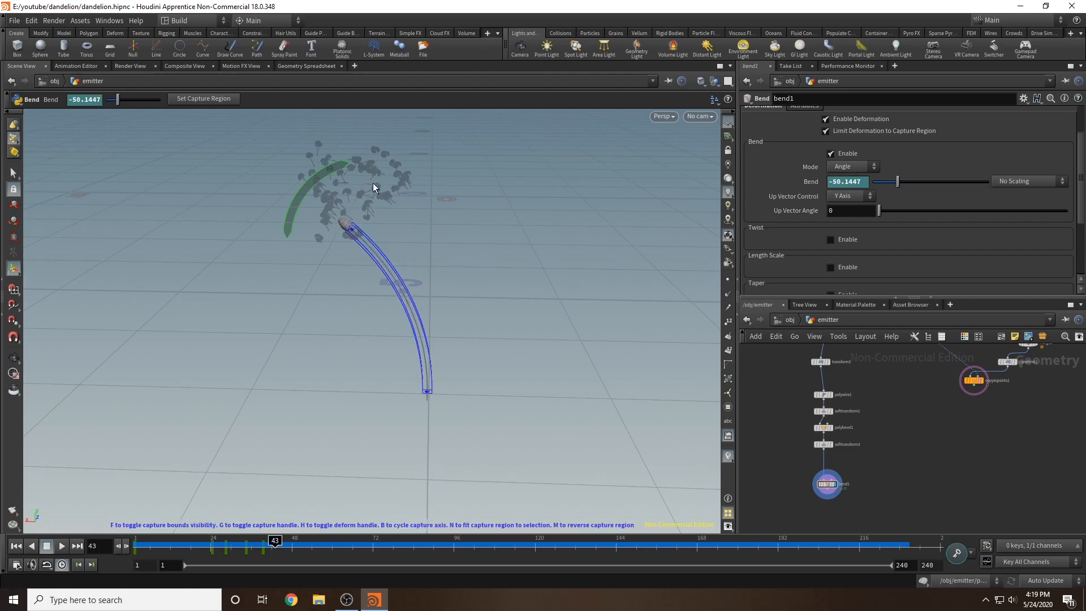
pyautogui.moveTo(330, 166); pyautogui.dragTo(388, 154)
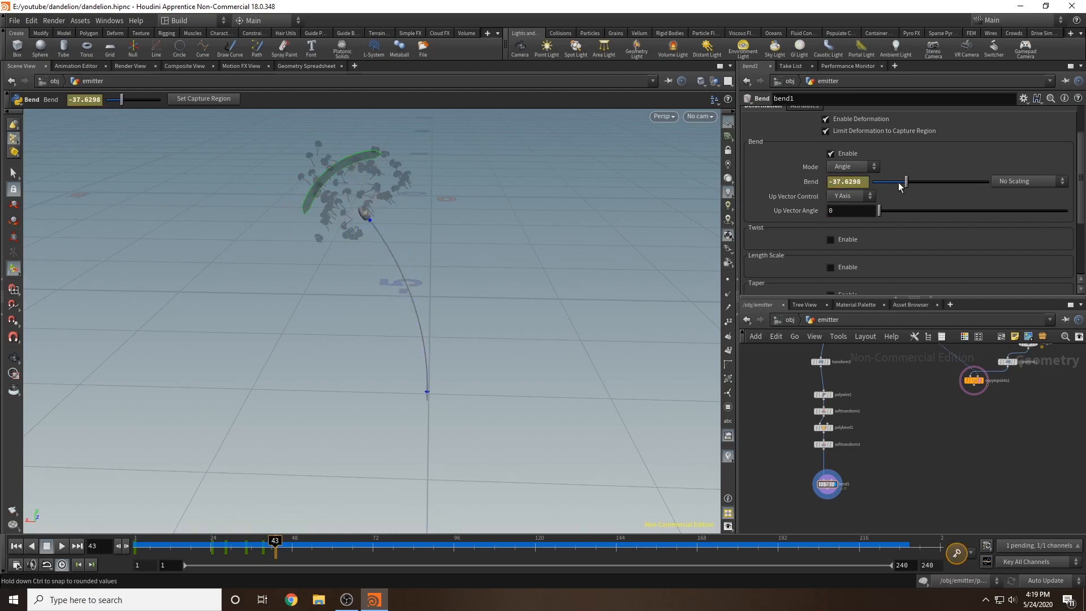
pyautogui.keyDown('alt'); pyautogui.click(867, 181); pyautogui.keyUp('alt')
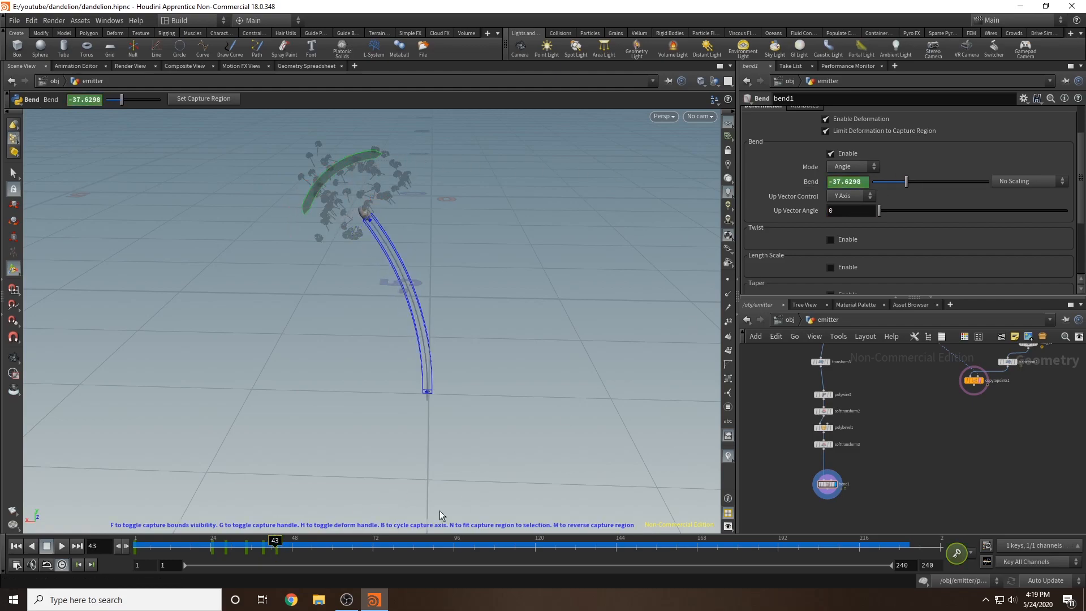
# - Keyframe the stem's Bend at about 11.9 on frame 49 and about -2.72 on frame 53
pyautogui.click(294, 546)
pyautogui.moveTo(346, 161); pyautogui.dragTo(579, 167)
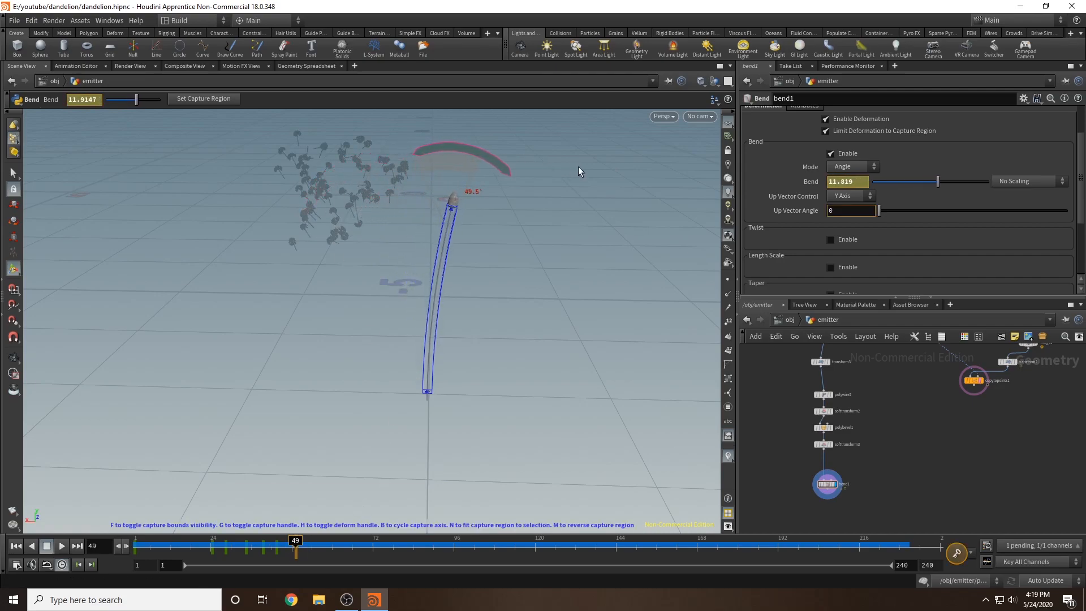
pyautogui.click(310, 550)
pyautogui.moveTo(470, 150); pyautogui.dragTo(399, 151)
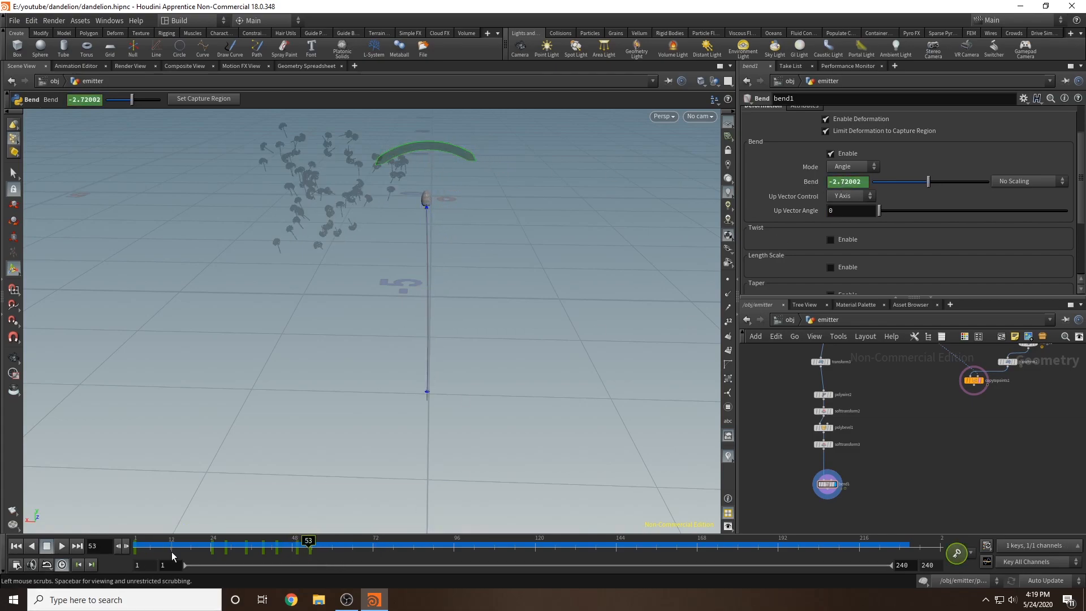
# - Play back the stem's bend animation from the start to check its swaying motion
pyautogui.click(30, 546)
pyautogui.click(62, 546)
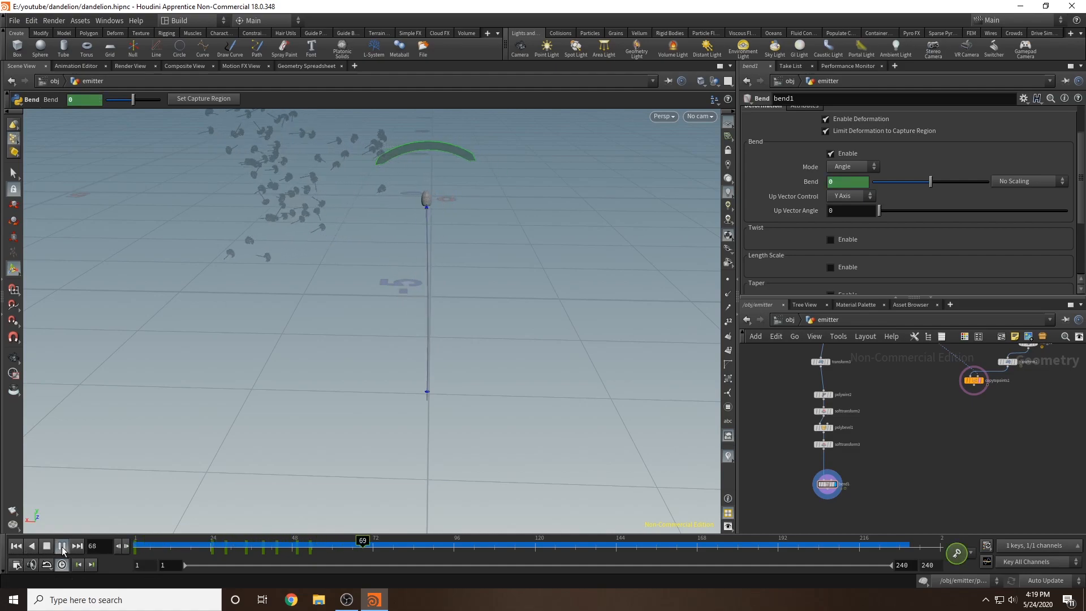
pyautogui.moveTo(216, 552); pyautogui.dragTo(86, 563)
pyautogui.click(61, 546)
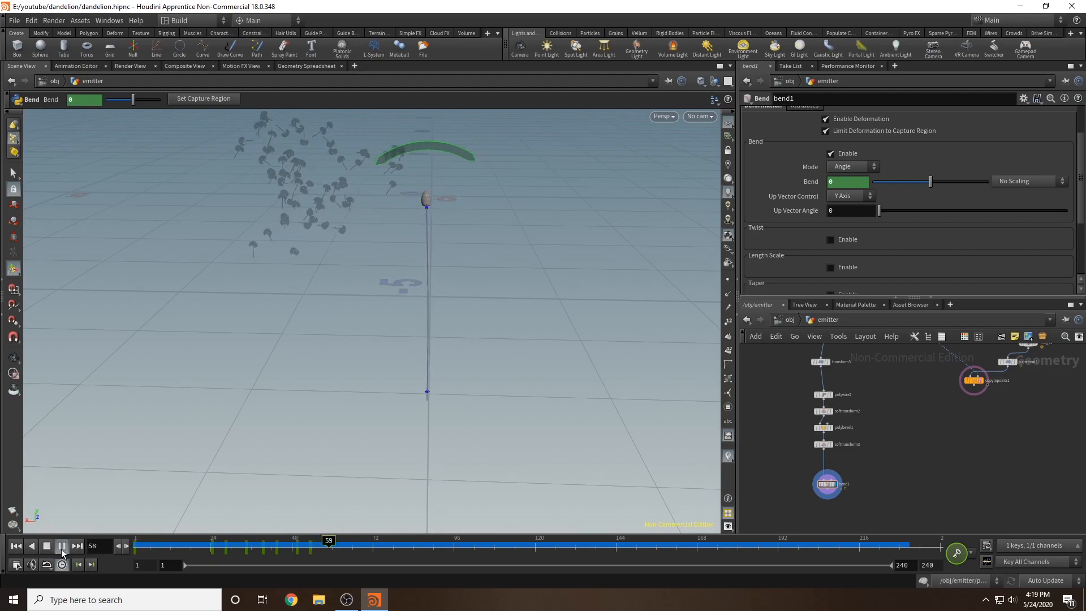
pyautogui.click(61, 547)
# - Change the Bend keyframe on frame 53 to about -7.76 and keyframe about -0.73 on frame 57
pyautogui.moveTo(294, 553); pyautogui.dragTo(308, 551)
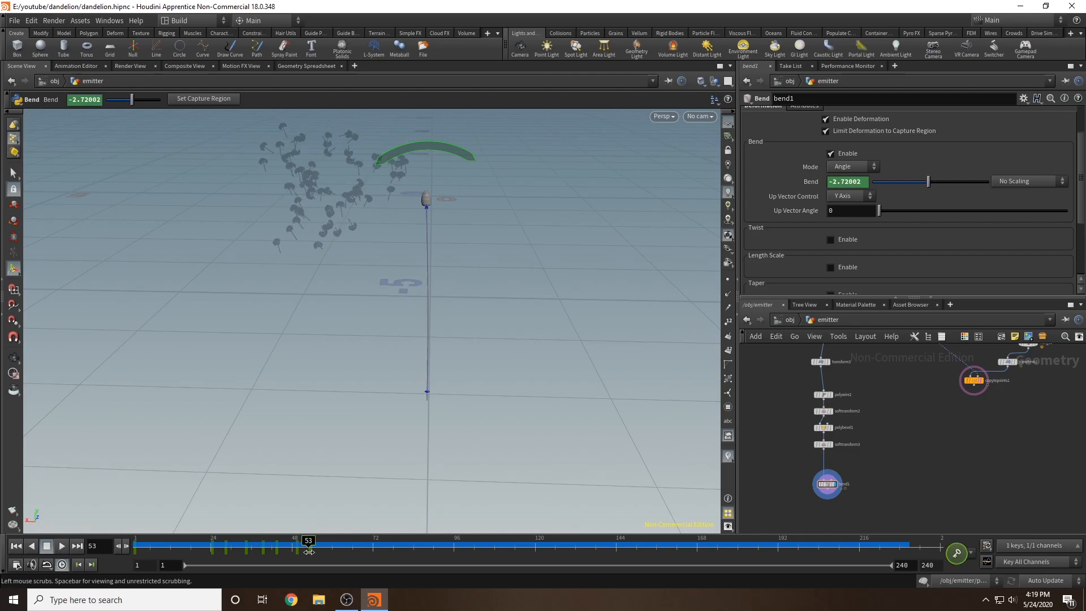
pyautogui.moveTo(423, 152); pyautogui.dragTo(402, 175)
pyautogui.click(323, 546)
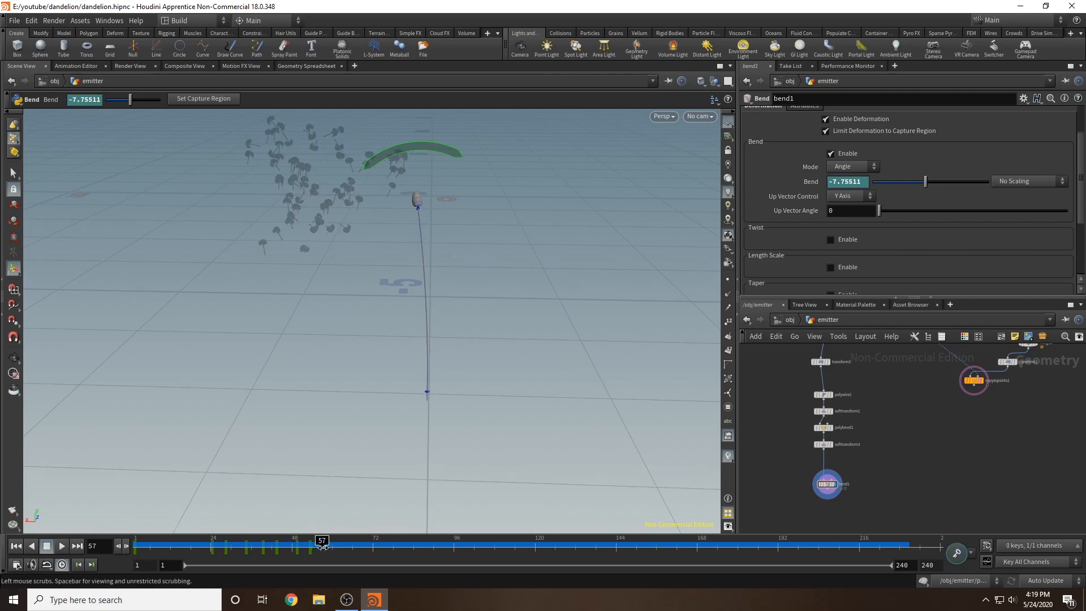
pyautogui.moveTo(415, 143); pyautogui.dragTo(447, 151)
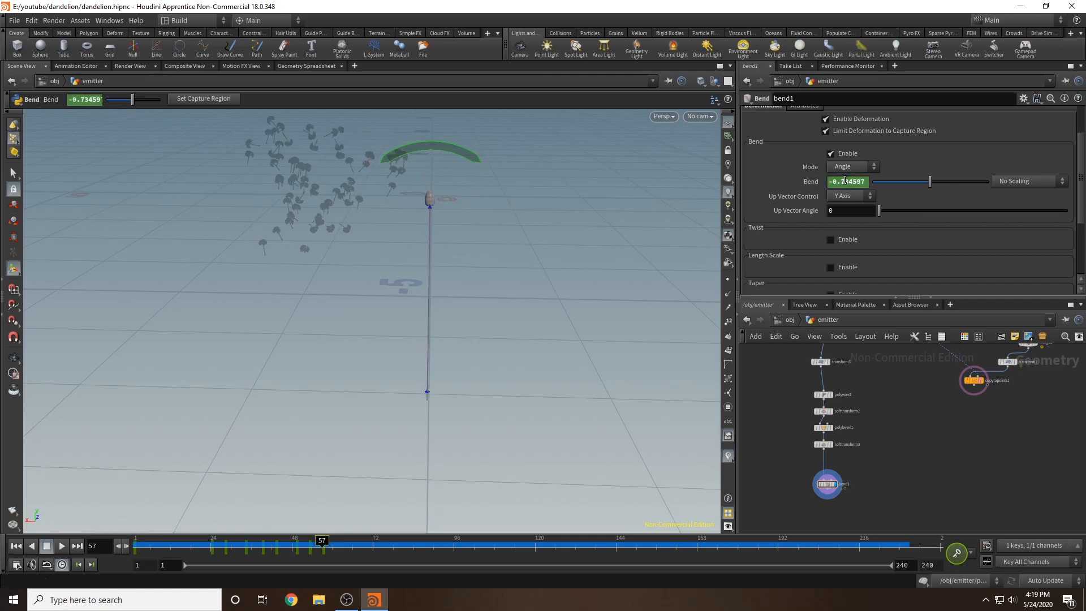
# - Replay and scrub the extended bend animation, comparing the stem's motion with the flying seeds
pyautogui.moveTo(300, 549); pyautogui.dragTo(169, 553)
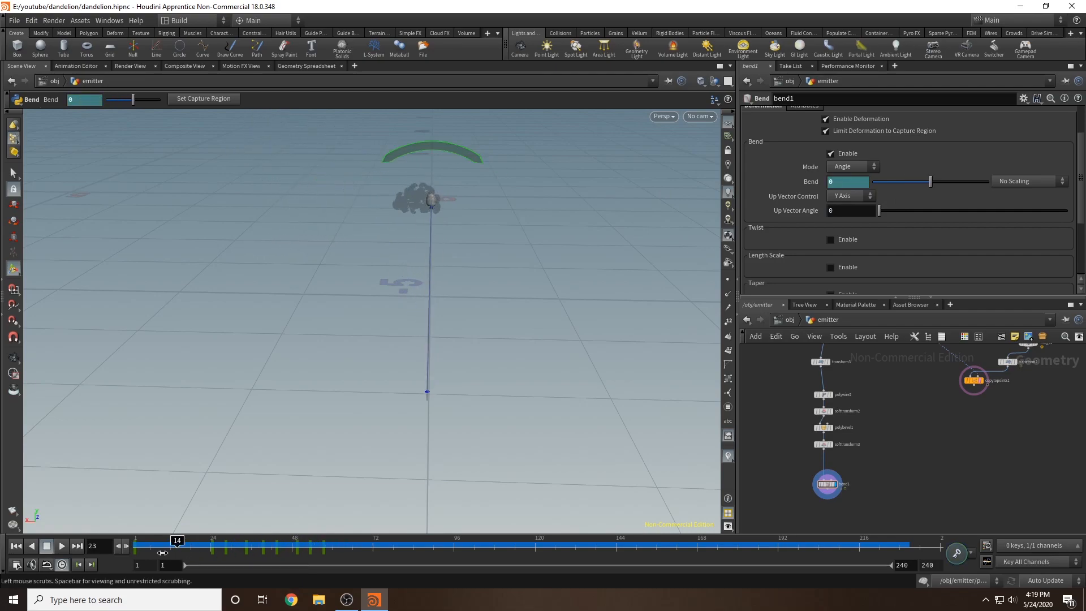
pyautogui.click(61, 546)
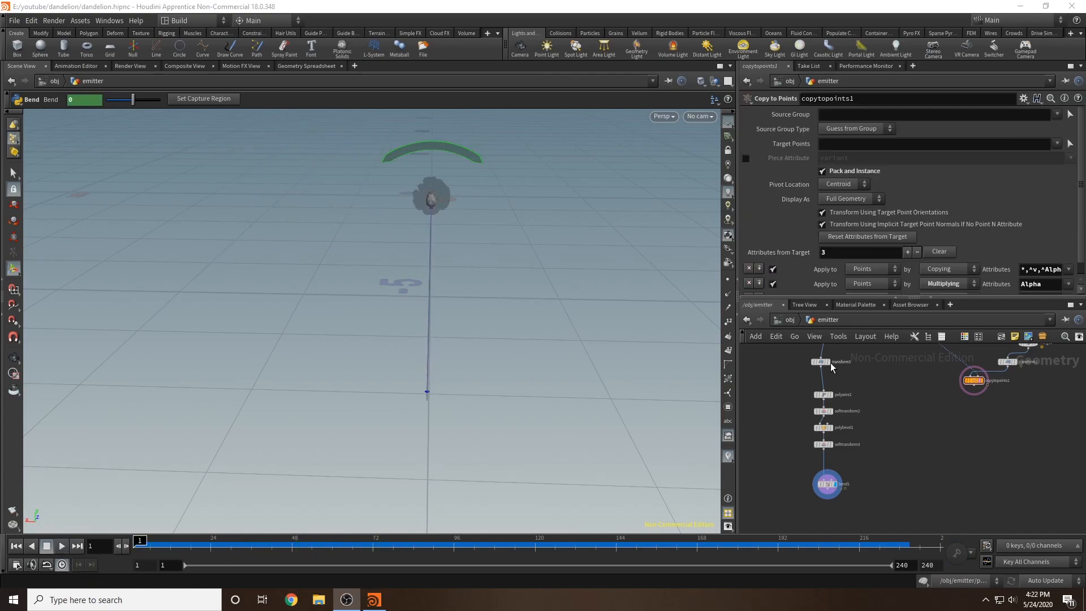
pyautogui.moveTo(142, 544); pyautogui.dragTo(264, 545)
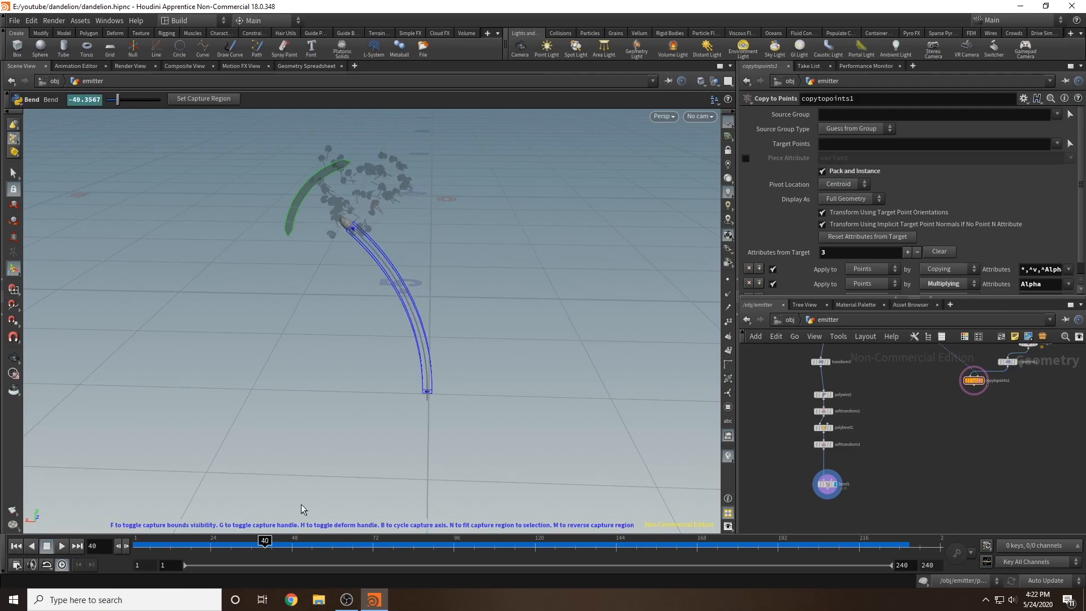
pyautogui.moveTo(167, 546)
pyautogui.mouseDown()
pyautogui.moveTo(220, 556)
pyautogui.moveTo(130, 567)
pyautogui.moveTo(294, 578)
pyautogui.moveTo(115, 576)
pyautogui.mouseUp()
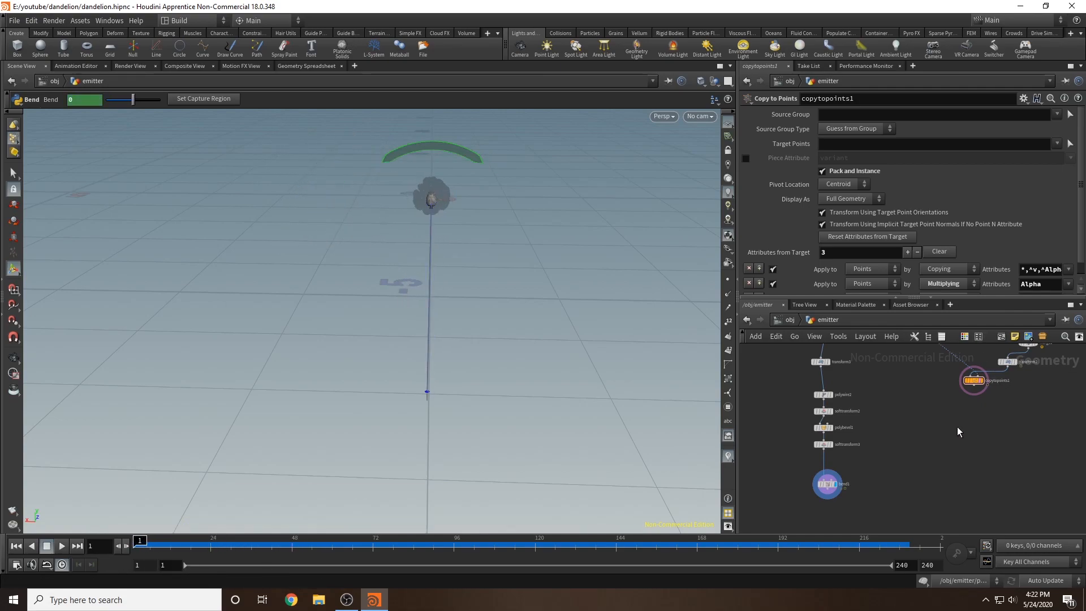
# - Add a Time Warp node and connect it to the output of copytopoints1
pyautogui.press('Tab')
pyautogui.write('time')
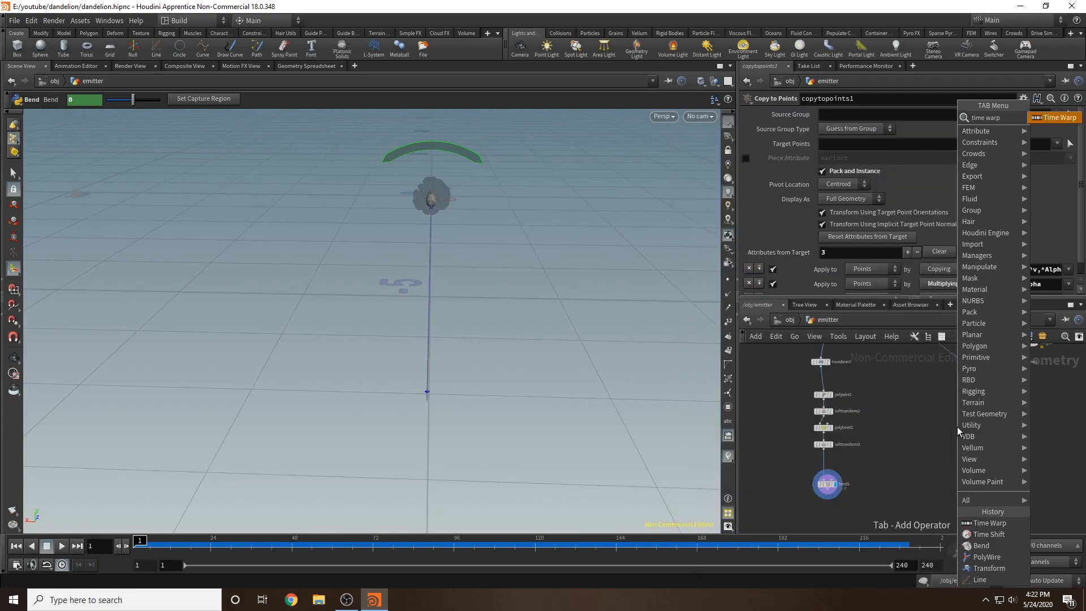
pyautogui.press('Return')
pyautogui.click(973, 433)
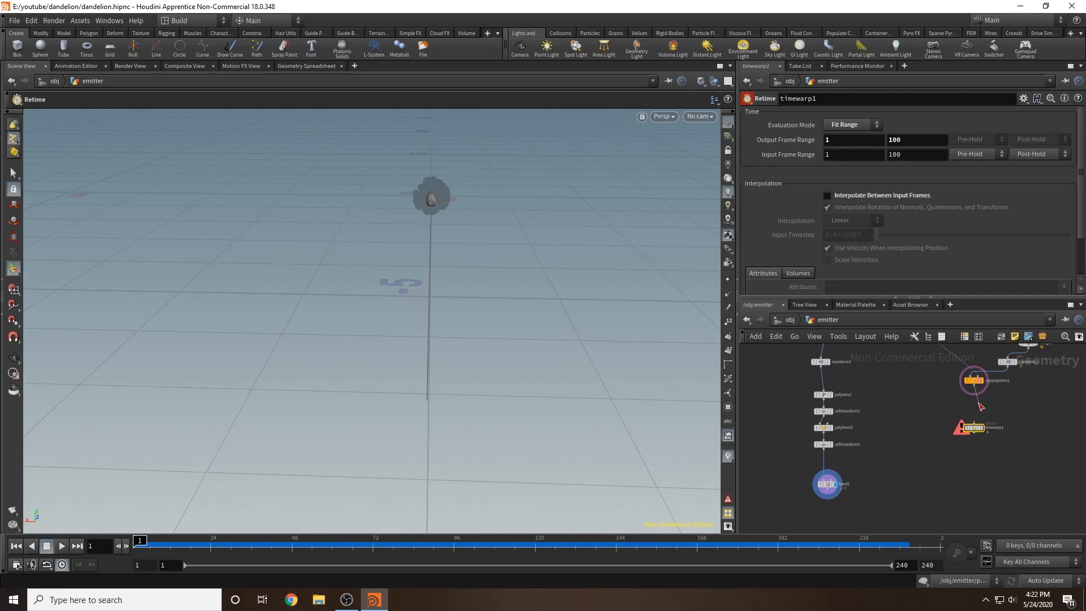
pyautogui.click(986, 438)
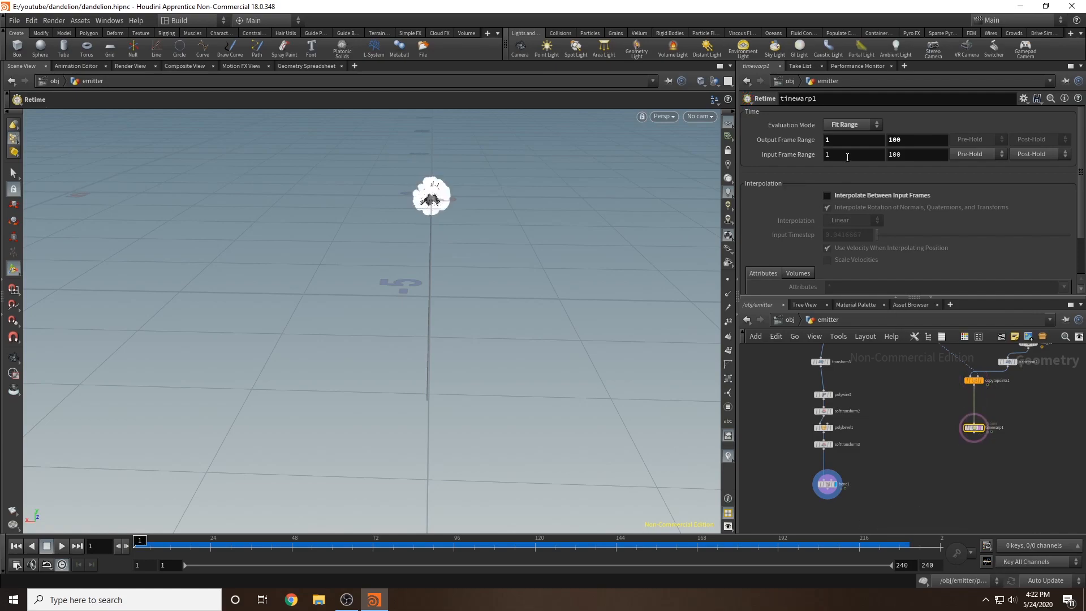
# - Retime the seeds with an Input Frame Range of 1 to 240 and an Output Frame Range of 24 to 264
pyautogui.click(928, 160)
pyautogui.write('240')
pyautogui.click(865, 140)
pyautogui.write('24')
pyautogui.click(927, 141)
pyautogui.write('264')
pyautogui.press('Return')
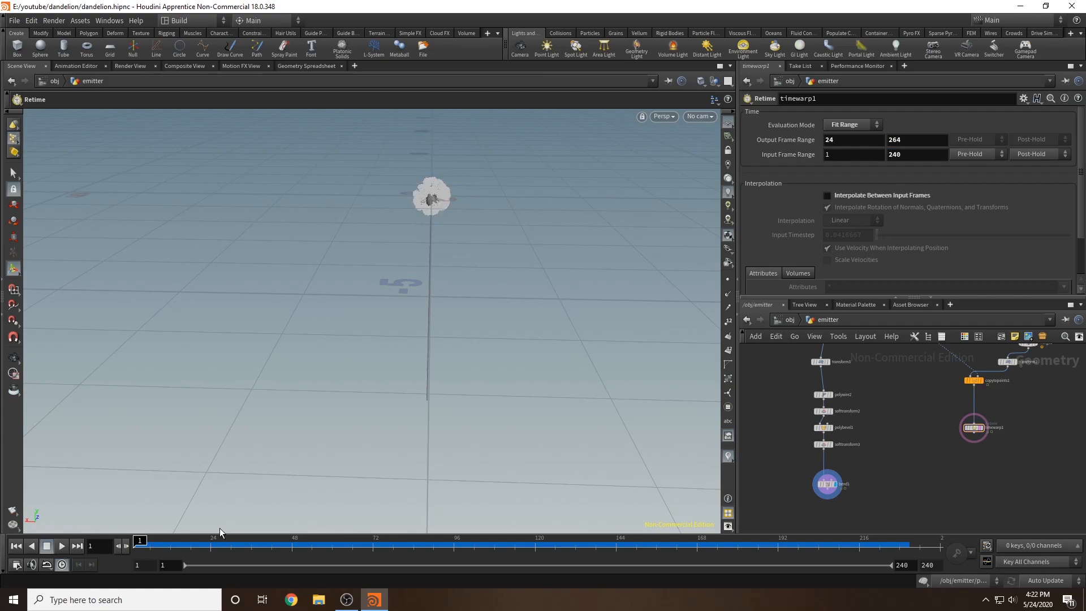
pyautogui.moveTo(137, 545)
pyautogui.mouseDown()
pyautogui.moveTo(374, 553)
pyautogui.moveTo(136, 545)
pyautogui.mouseUp()
# - Add a Transform node after timewarp1, display it, and show bend1 as a template
pyautogui.moveTo(1012, 466); pyautogui.dragTo(932, 466, button='middle')
pyautogui.press('Tab')
pyautogui.write('transf')
pyautogui.press('Return')
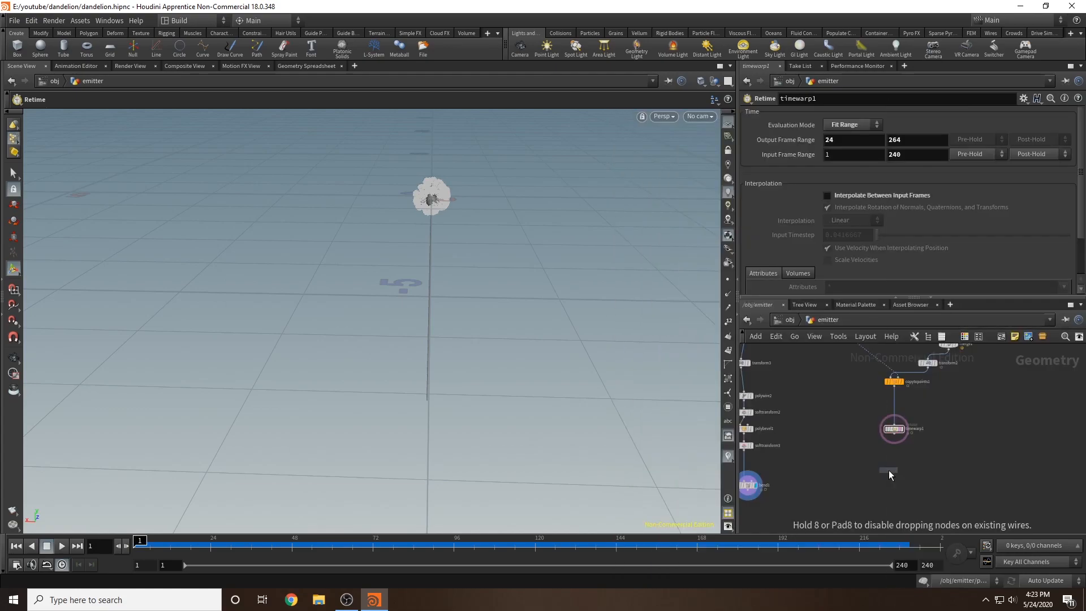
pyautogui.click(892, 459)
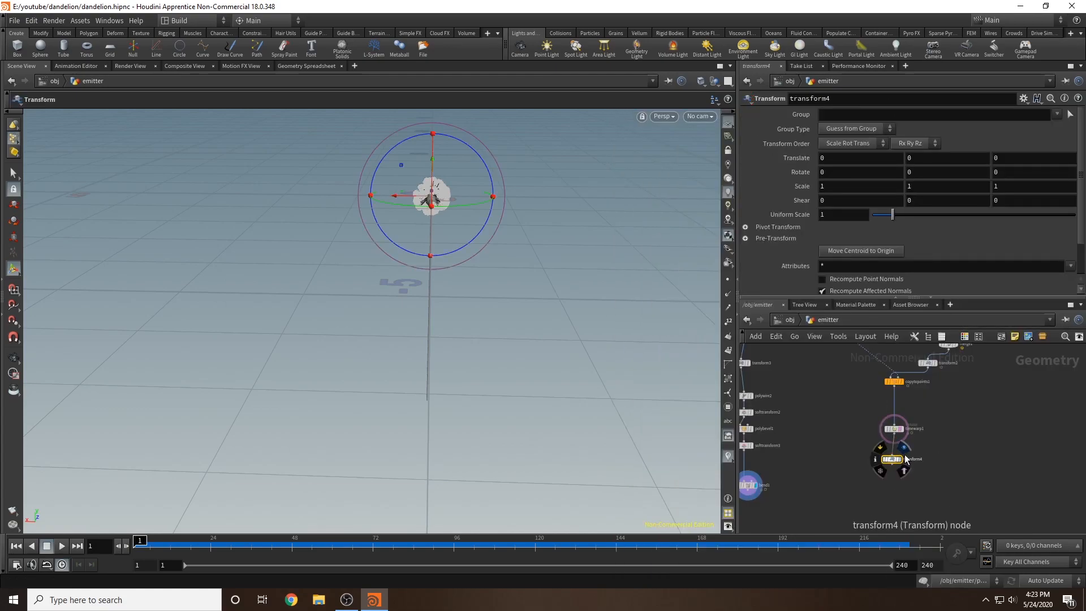
pyautogui.click(901, 458)
pyautogui.moveTo(822, 473); pyautogui.dragTo(856, 453, button='middle')
pyautogui.click(795, 474)
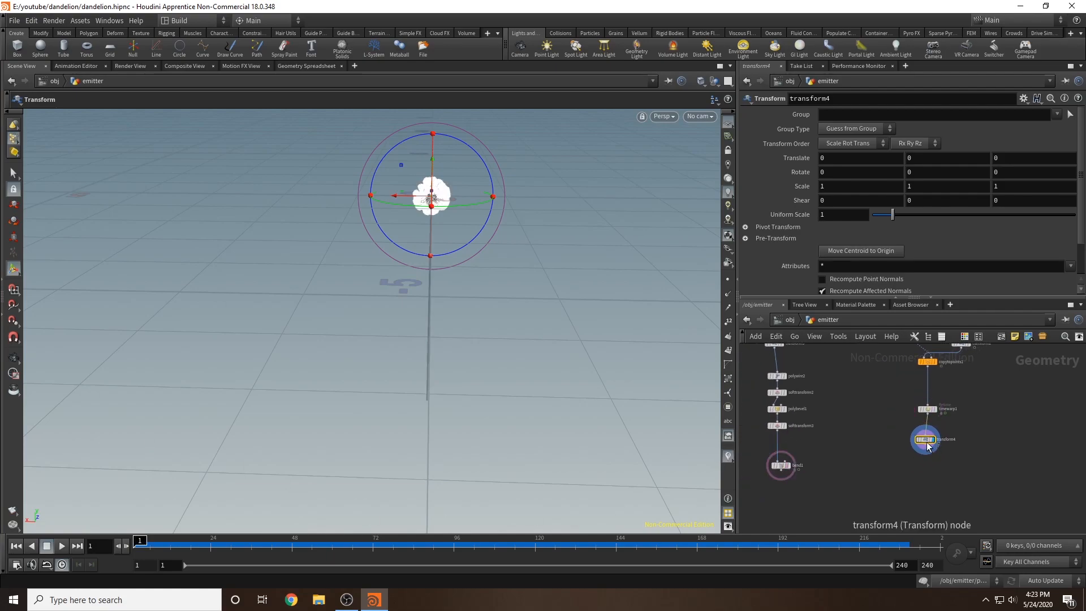
# - Keyframe the seeds' Translate at 0, 0, 0 on frame 24 and about 1.03, -0.228, 0 on frame 28 to follow the bent stem
pyautogui.click(210, 549)
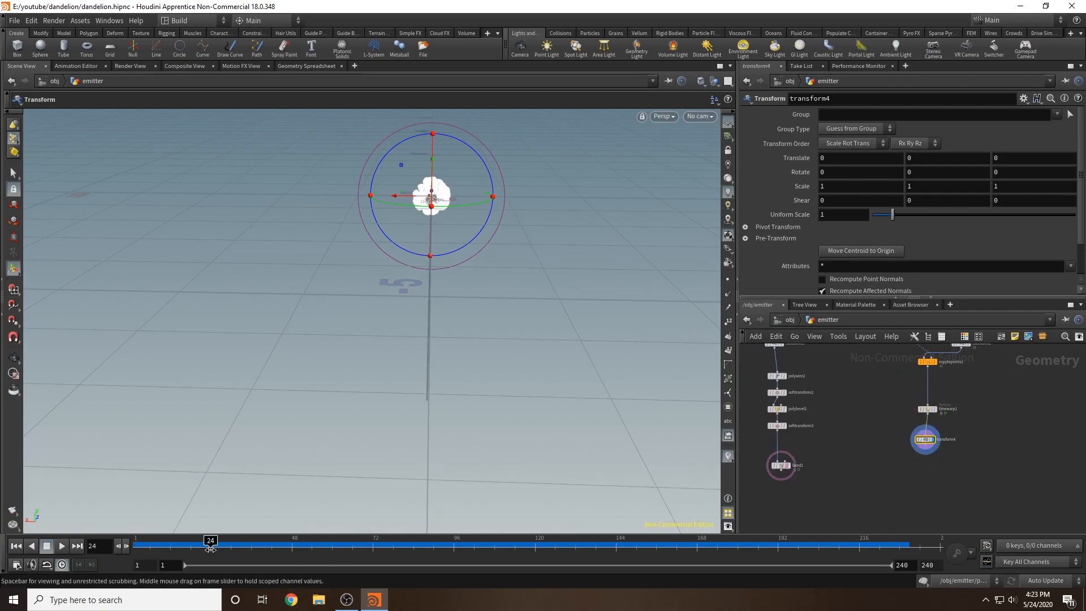
pyautogui.keyDown('alt'); pyautogui.click(803, 156); pyautogui.keyUp('alt')
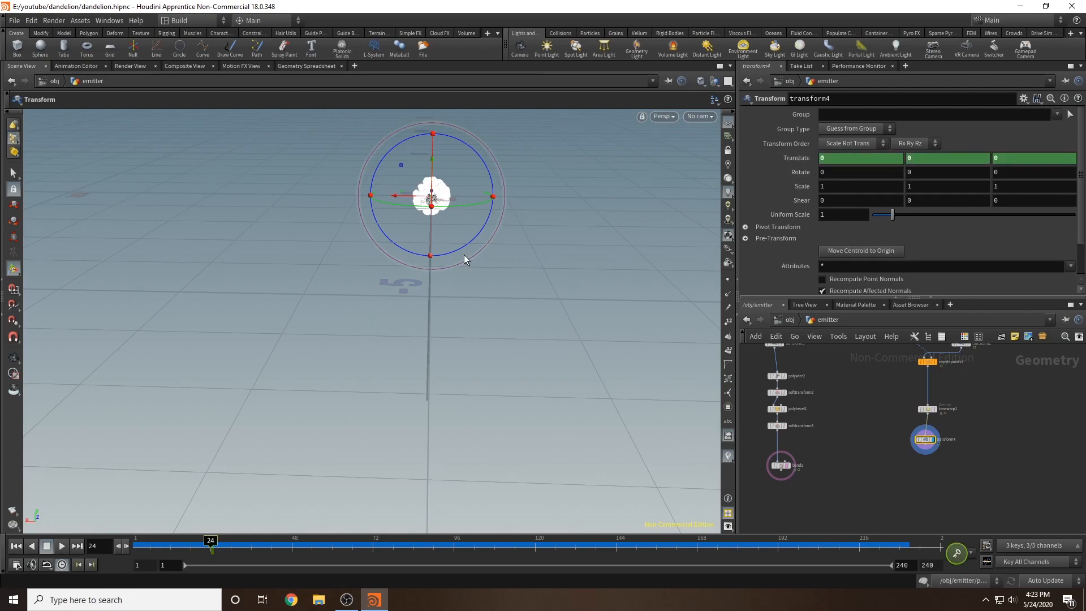
pyautogui.moveTo(228, 550)
pyautogui.mouseDown()
pyautogui.moveTo(216, 549)
pyautogui.moveTo(225, 552)
pyautogui.mouseUp()
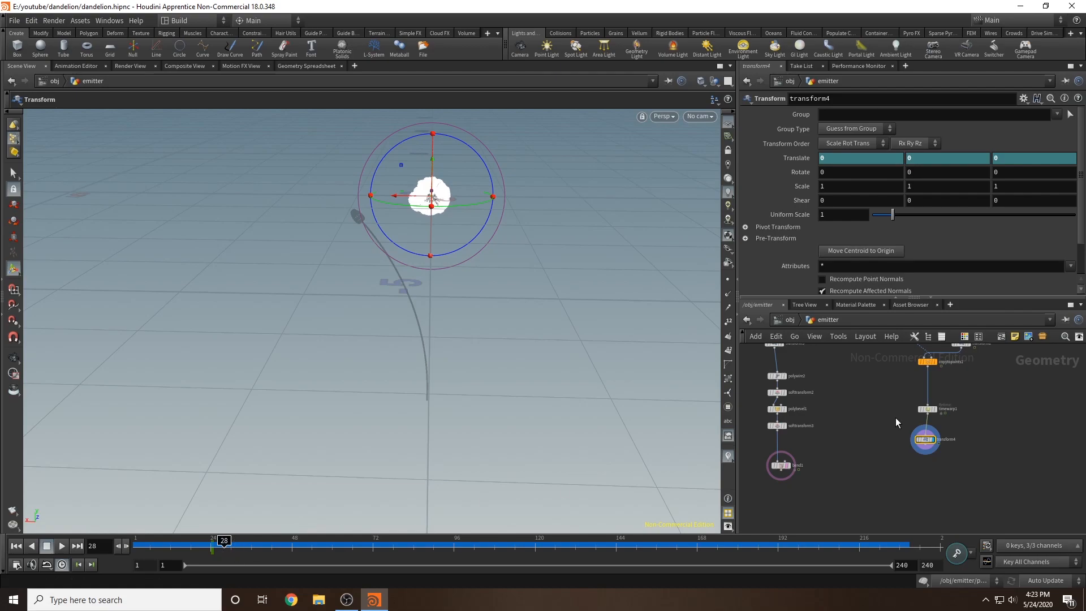
pyautogui.click(781, 466)
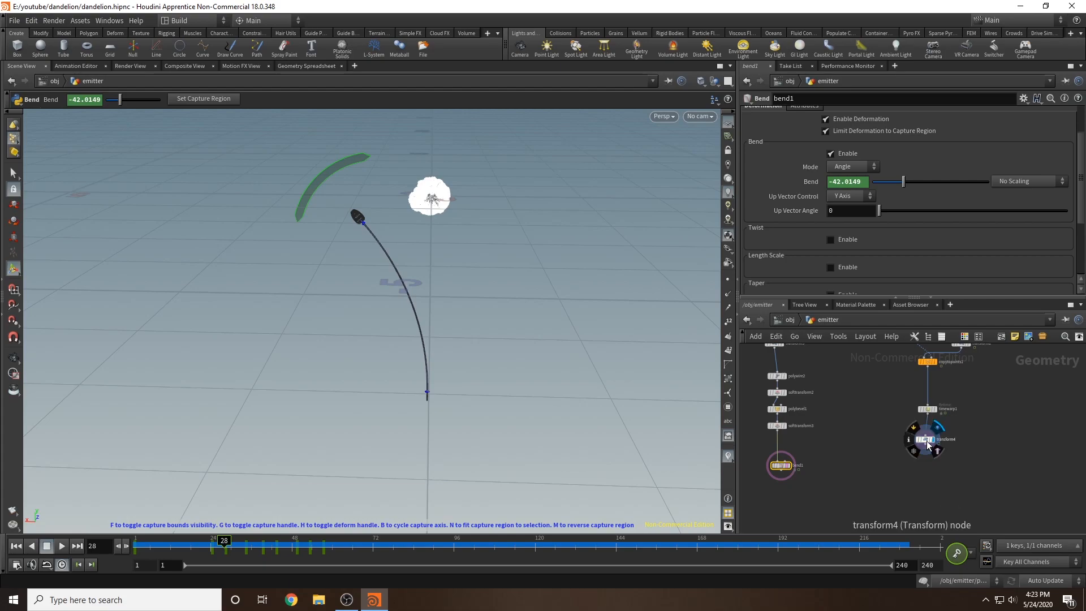
pyautogui.click(925, 440)
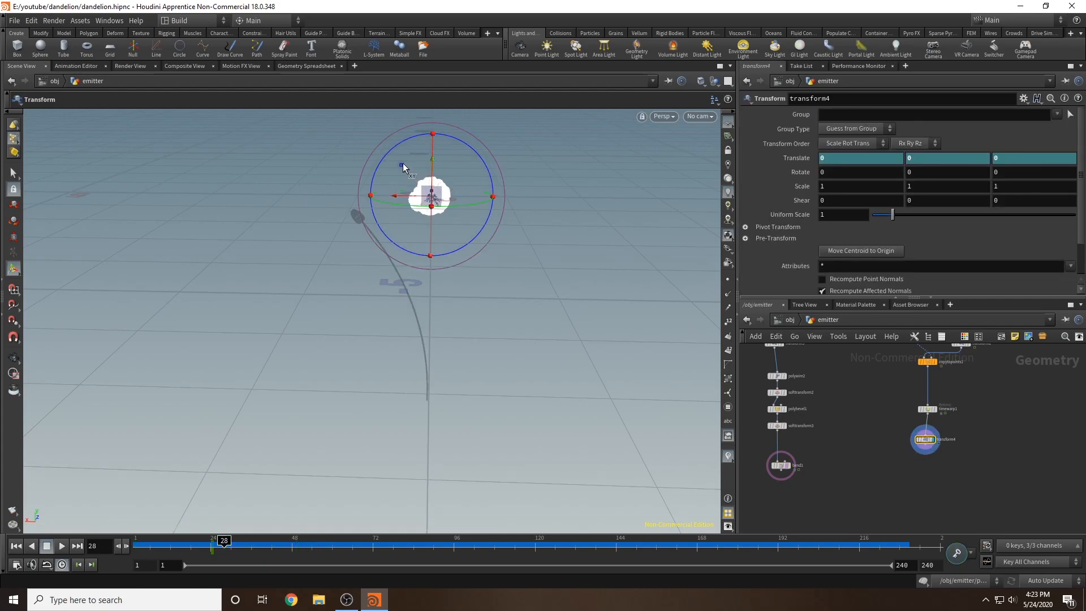
pyautogui.moveTo(402, 163); pyautogui.dragTo(327, 178)
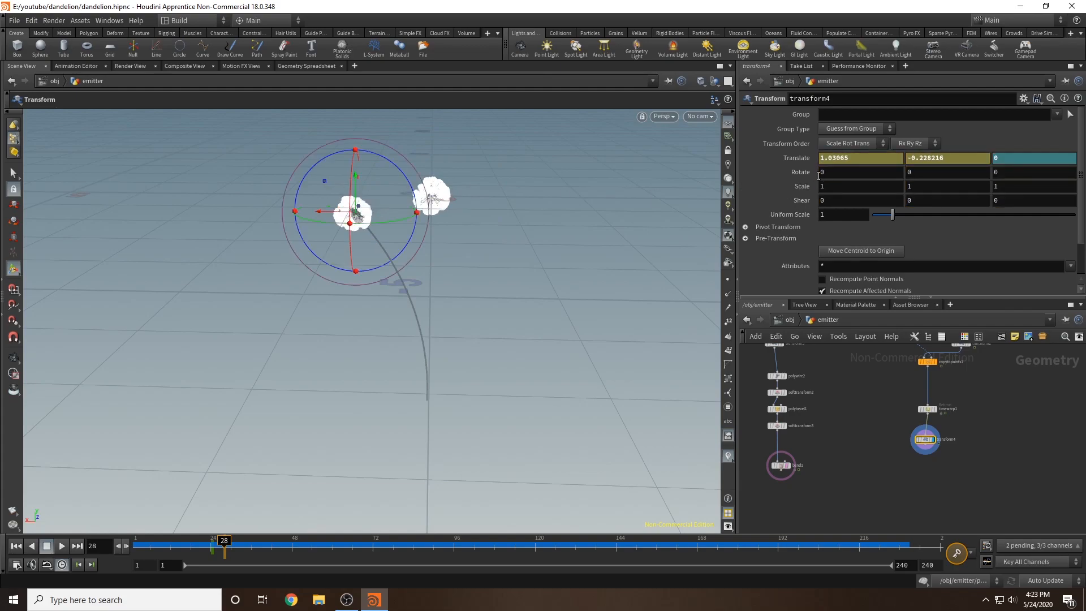
pyautogui.keyDown('alt'); pyautogui.click(796, 158); pyautogui.keyUp('alt')
# - Play and scrub the animation to check how the seed head follows the bending stem
pyautogui.moveTo(223, 545); pyautogui.dragTo(134, 550)
pyautogui.click(60, 548)
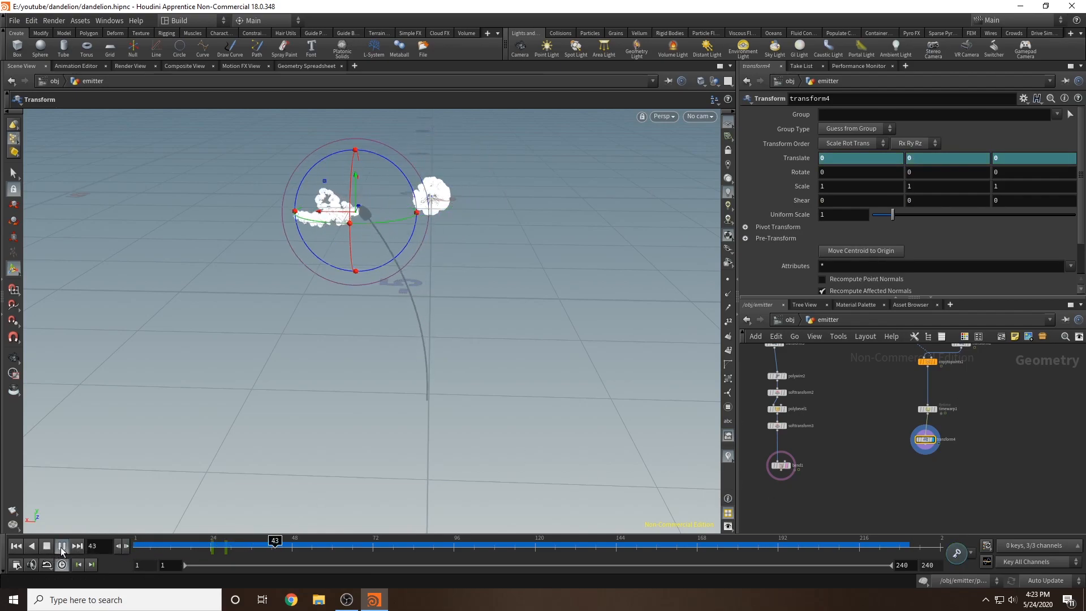
pyautogui.click(200, 545)
pyautogui.moveTo(200, 543); pyautogui.dragTo(153, 537)
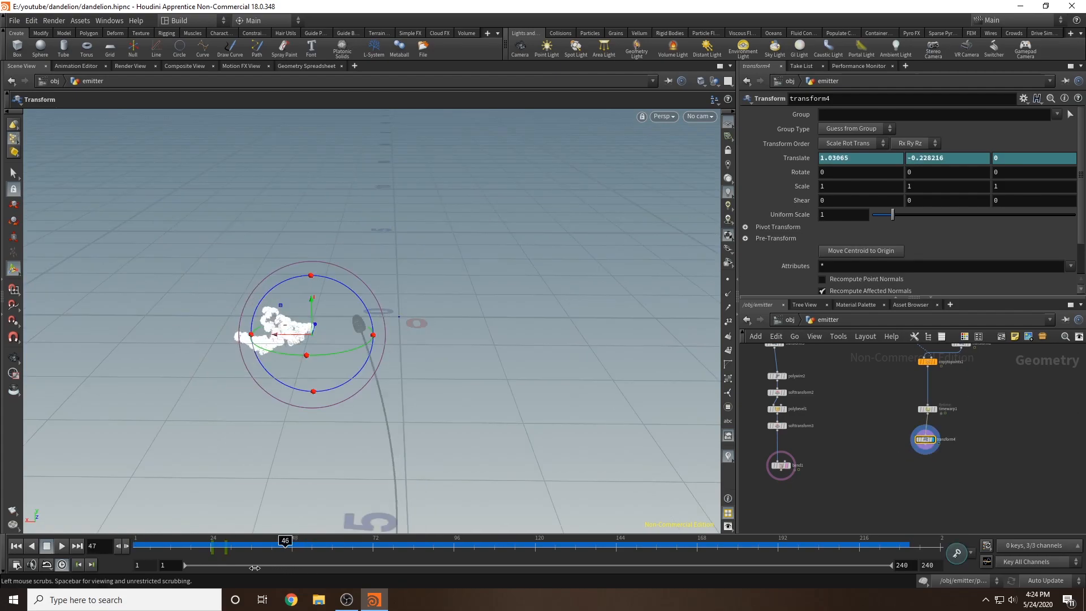
pyautogui.moveTo(286, 549); pyautogui.dragTo(147, 550)
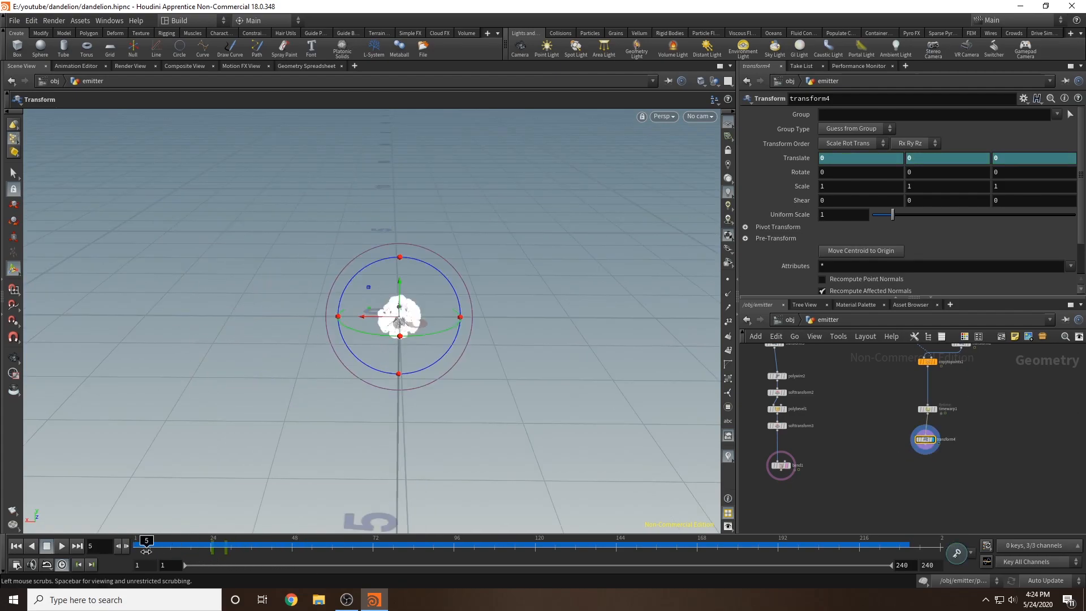
# - Add a Null node after bend1 and name it OUT_STEM
pyautogui.keyDown('alt'); pyautogui.moveTo(557, 344); pyautogui.dragTo(438, 360, button='right'); pyautogui.keyUp('alt')
pyautogui.keyDown('alt'); pyautogui.moveTo(439, 361); pyautogui.dragTo(523, 325, button='middle'); pyautogui.keyUp('alt')
pyautogui.press('Return')
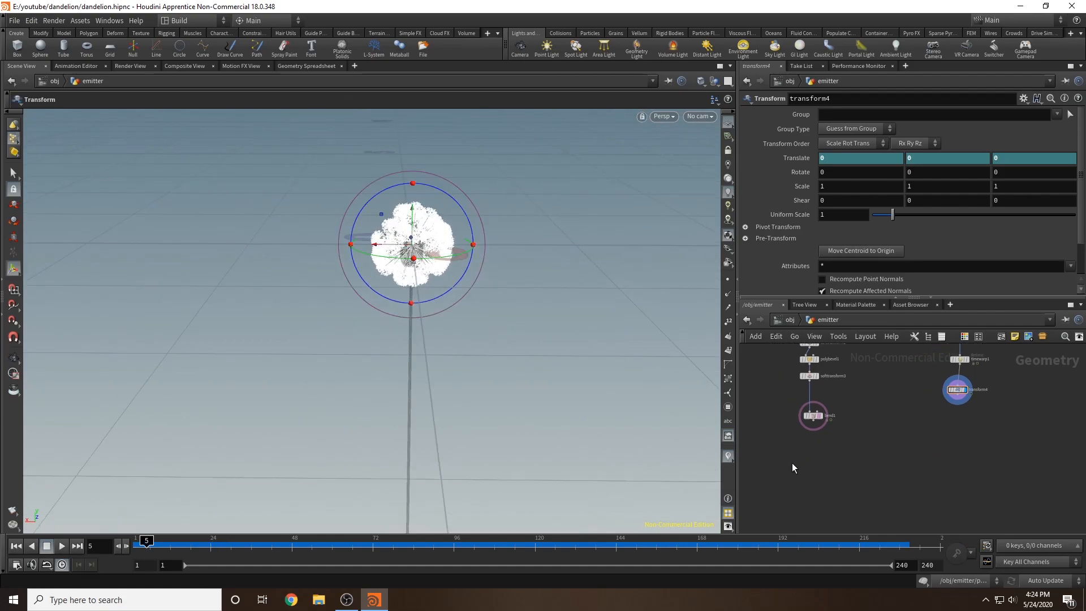
pyautogui.press('Tab')
pyautogui.write('null')
pyautogui.press('Return')
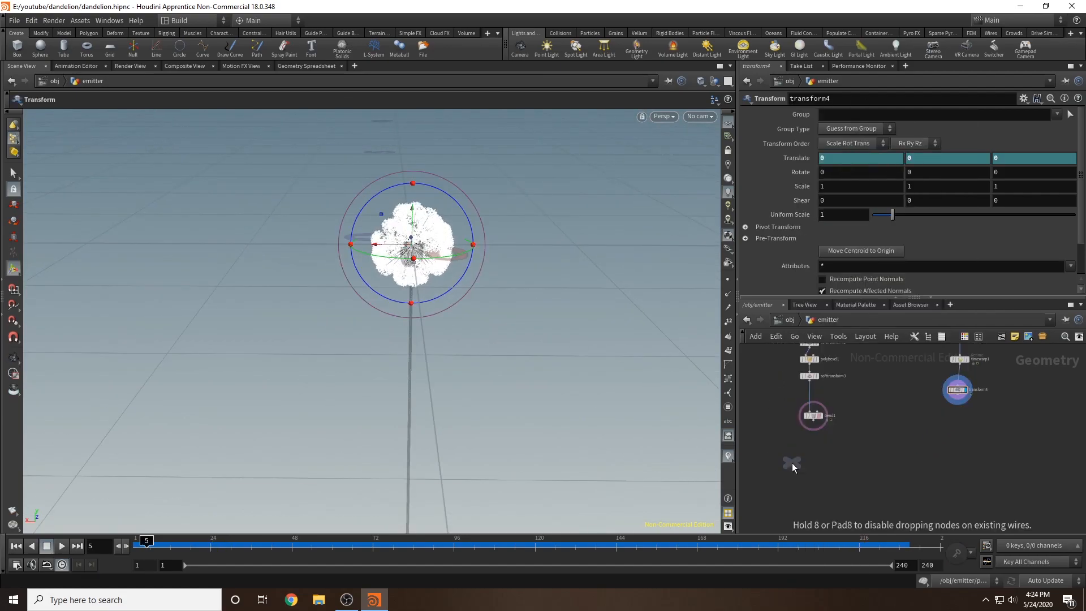
pyautogui.click(809, 451)
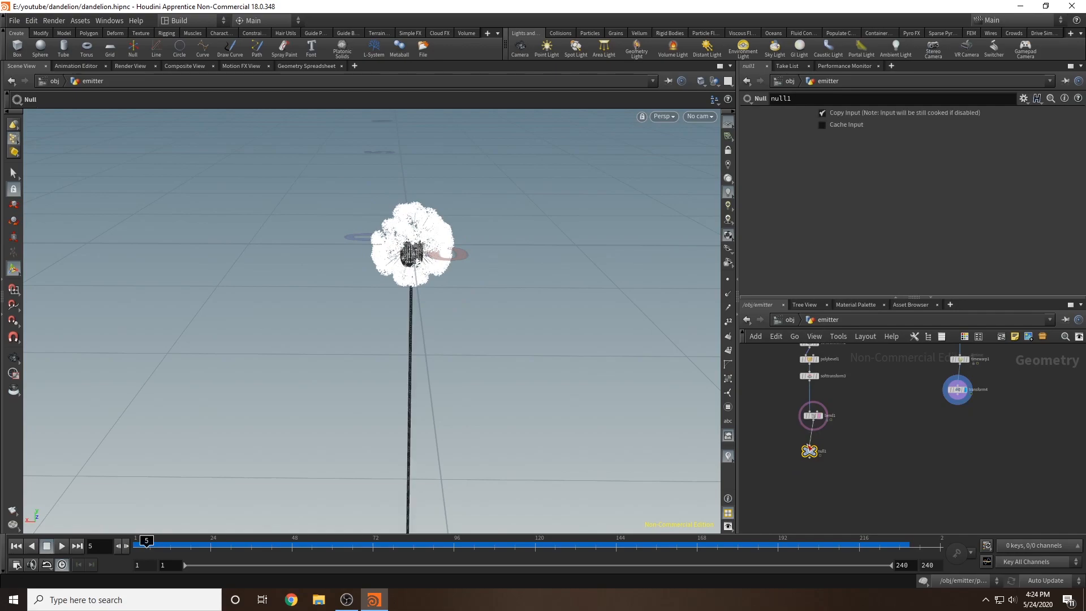
pyautogui.write('OUT_STEM')
pyautogui.press('Return')
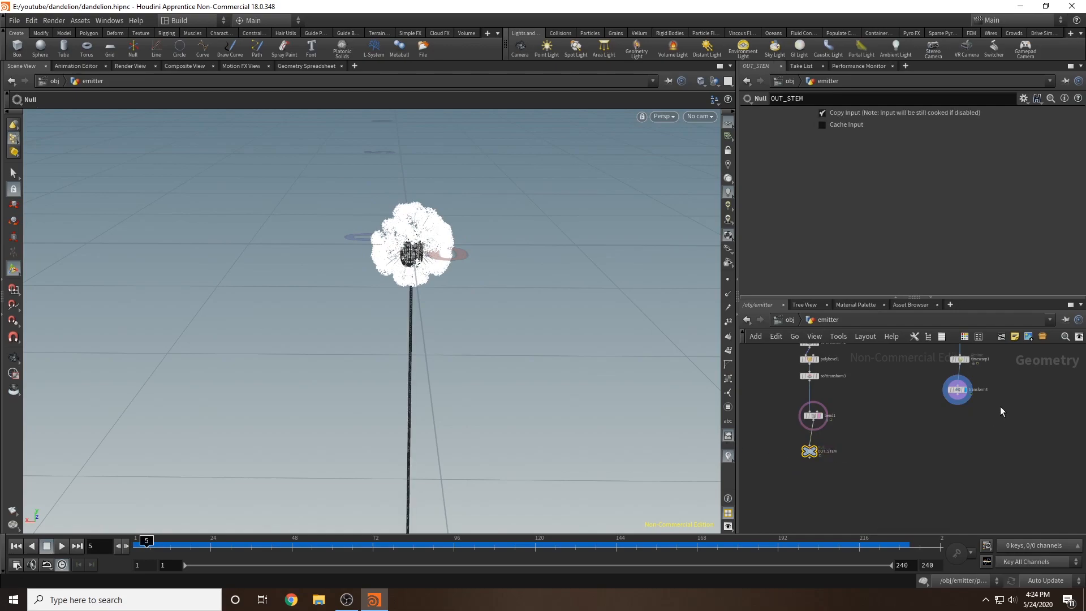
# - Add a Null node after the seeds' last Transform node, display it, and name it OUT_SEEDS
pyautogui.press('Tab')
pyautogui.write('nul')
pyautogui.press('Return')
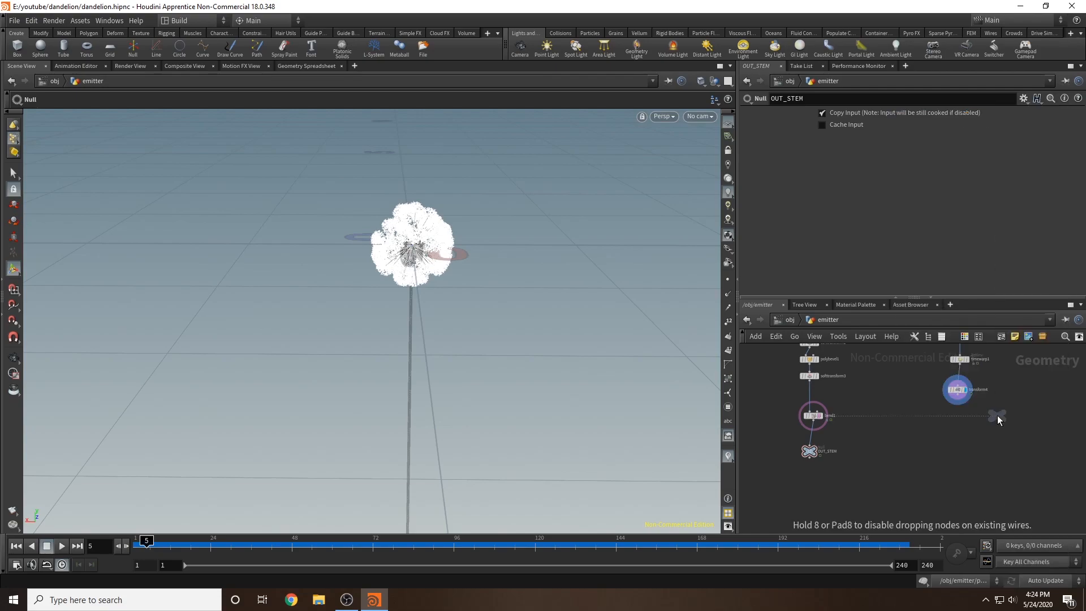
pyautogui.click(936, 457)
pyautogui.moveTo(957, 403); pyautogui.dragTo(942, 454)
pyautogui.click(954, 447)
pyautogui.doubleClick(957, 459)
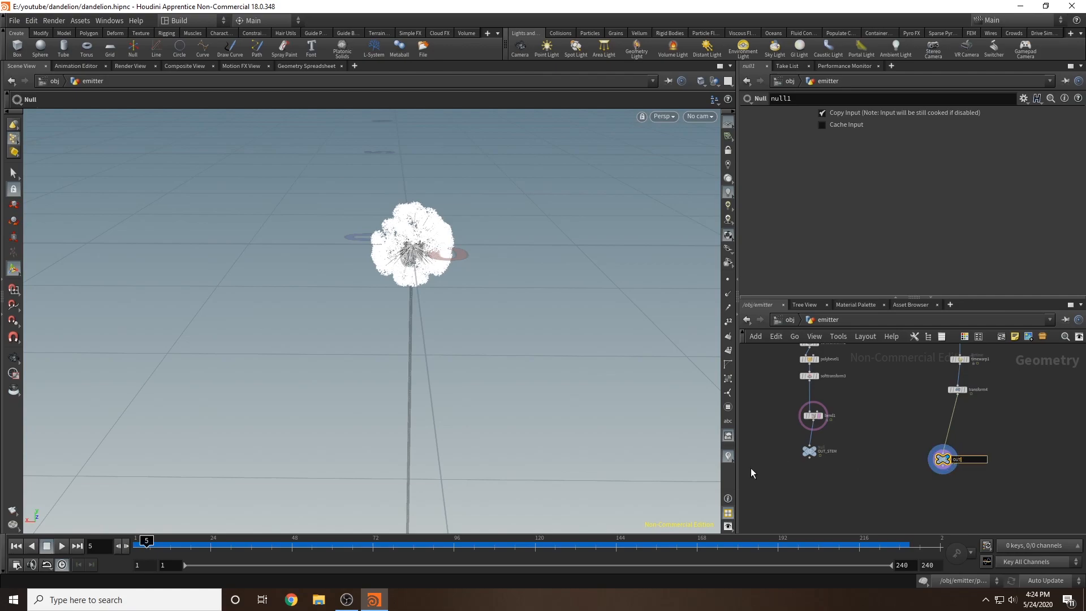
pyautogui.write('OUT_SEEDS')
pyautogui.press('Return')
# - Create a Geometry object at the obj level below emitter and name it SEED
pyautogui.click(791, 320)
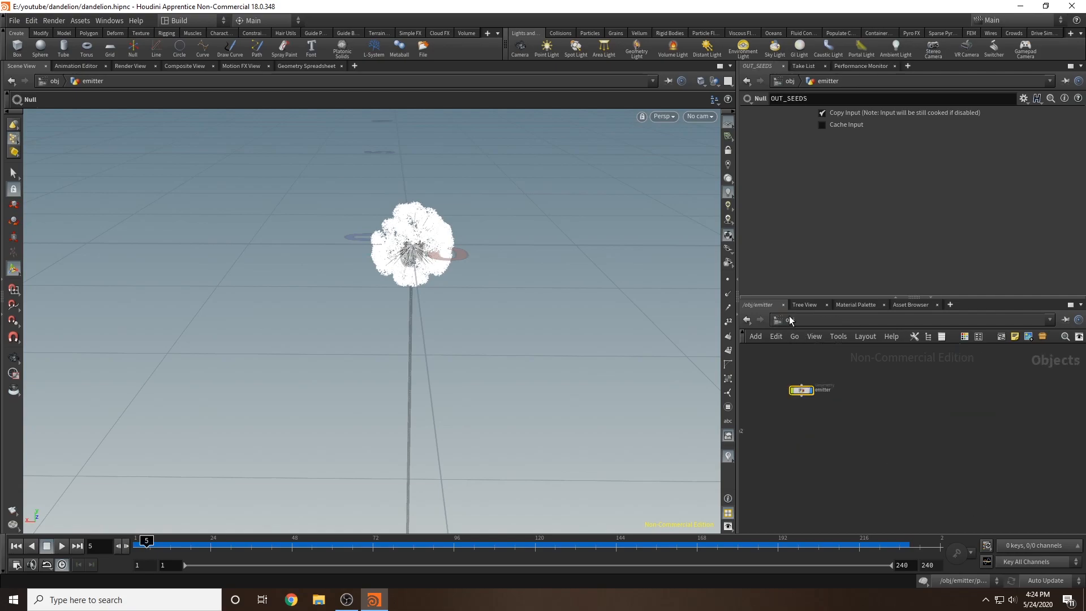
pyautogui.click(801, 389)
pyautogui.press('Tab')
pyautogui.write('GE')
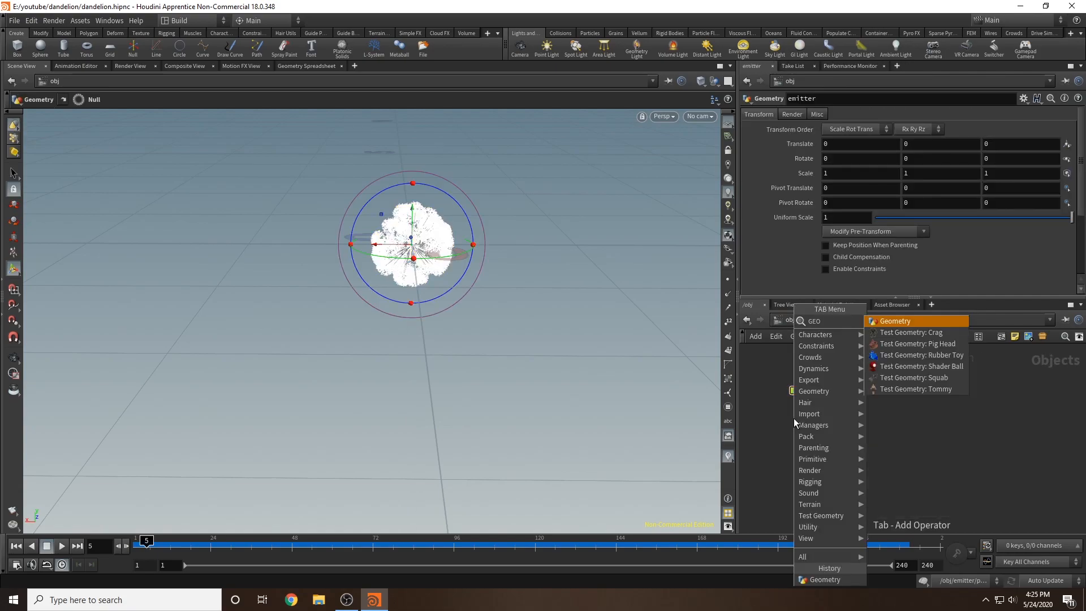
pyautogui.press('Return')
pyautogui.click(799, 423)
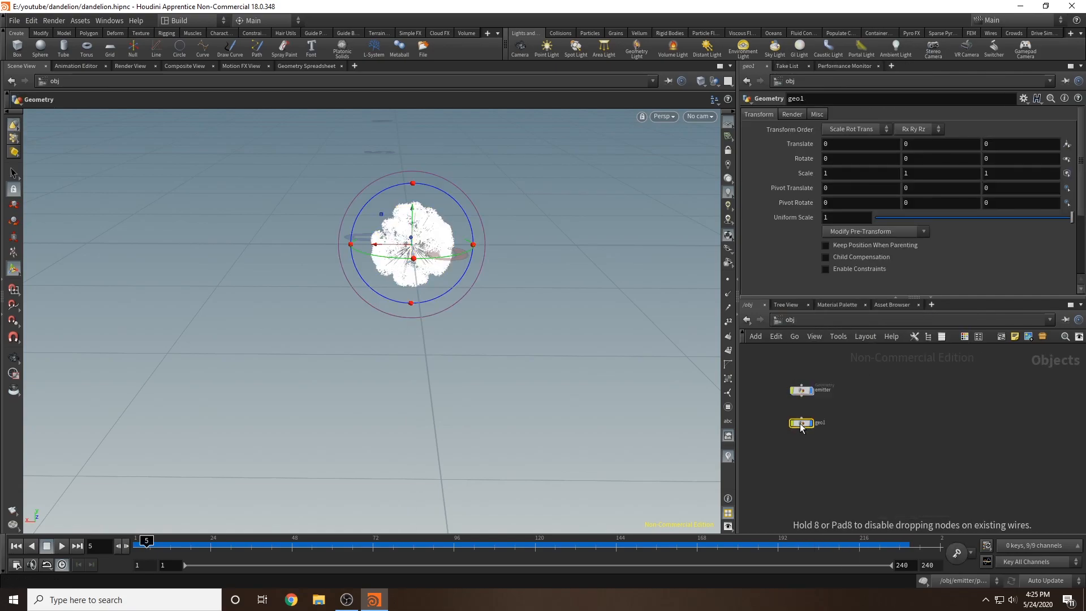
pyautogui.click(821, 423)
pyautogui.write('SEED')
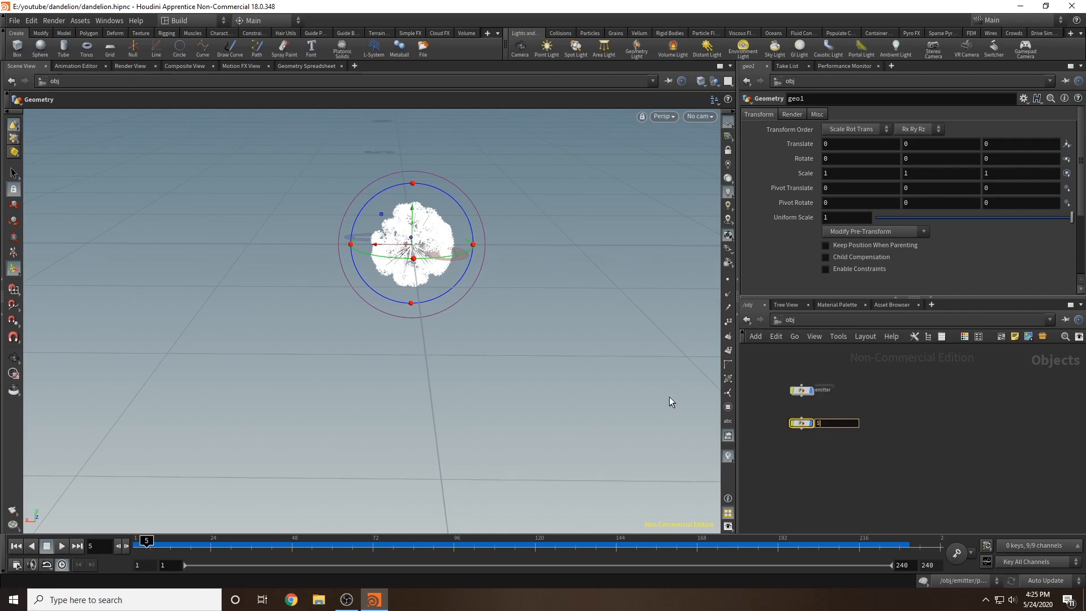
pyautogui.press('Return')
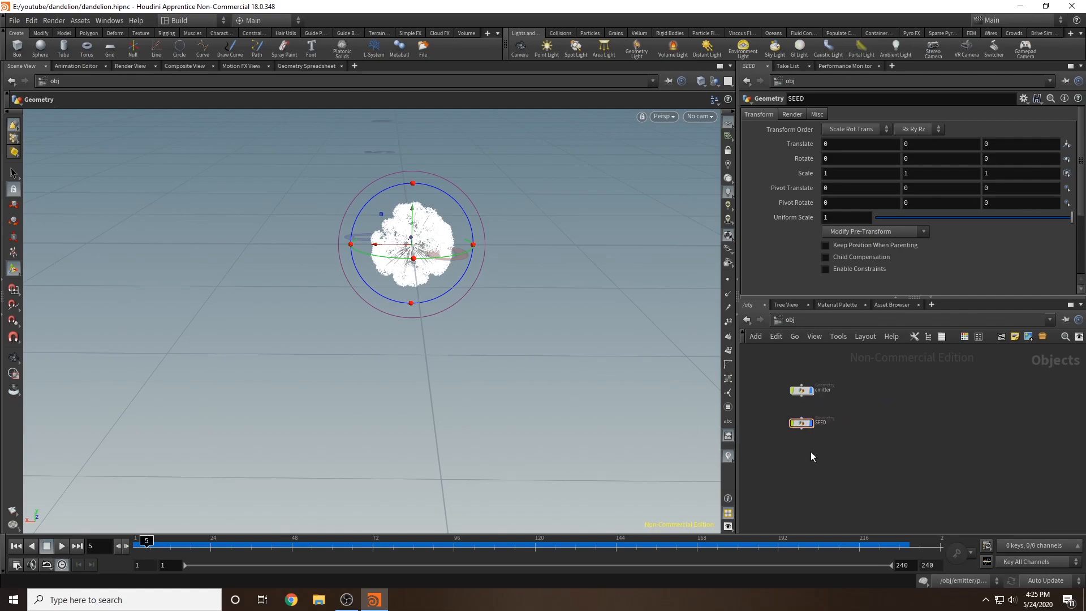
# - Create another Geometry object below SEED and name it STEM
pyautogui.press('Tab')
pyautogui.write('geo')
pyautogui.press('Return')
pyautogui.click(809, 451)
pyautogui.click(829, 452)
pyautogui.write('STEM')
pyautogui.press('Return')
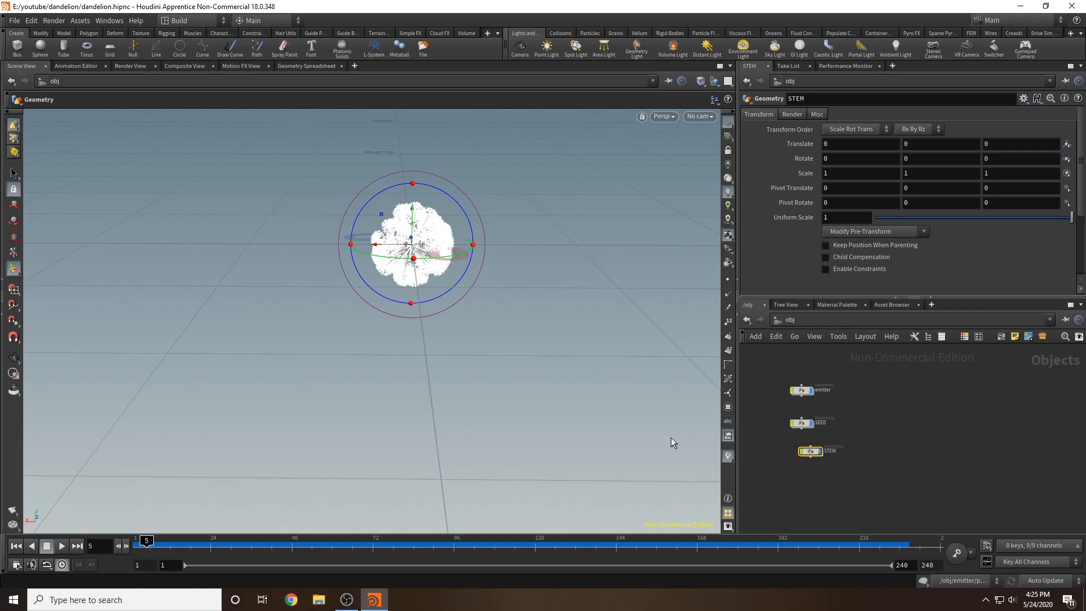
# - Inside SEED, add an Object Merge node that references OUT_SEEDS from the emitter object
pyautogui.doubleClick(802, 422)
pyautogui.press('Tab')
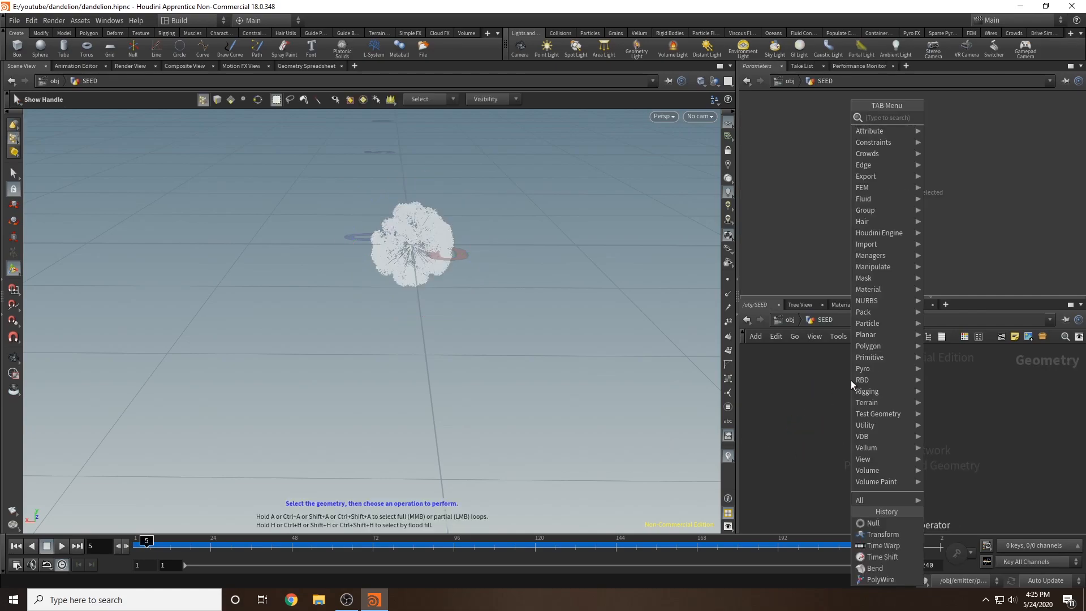
pyautogui.write('object')
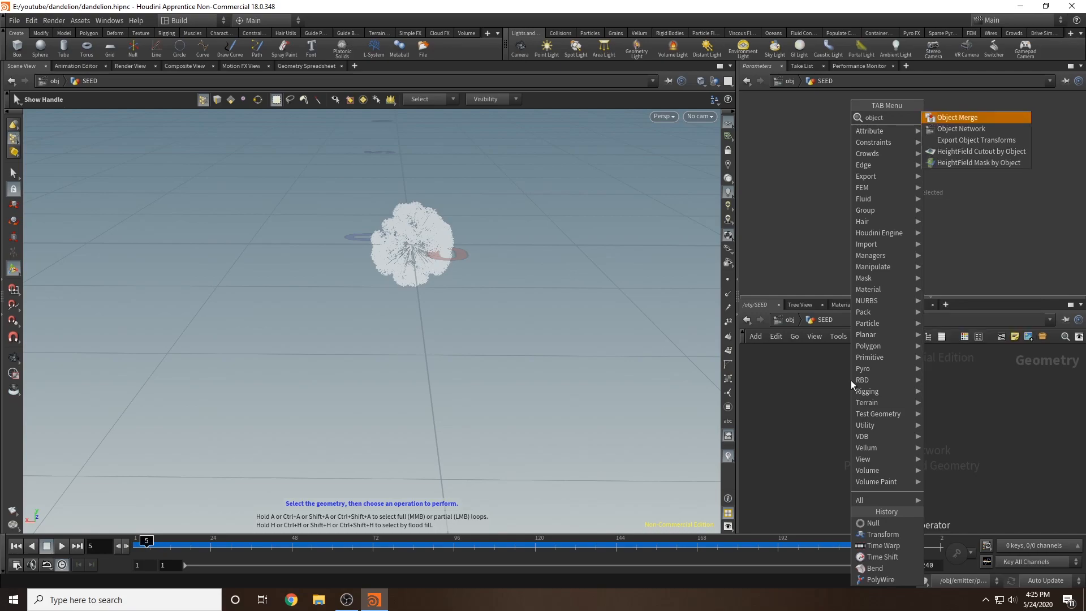
pyautogui.press('Escape')
pyautogui.click(850, 380)
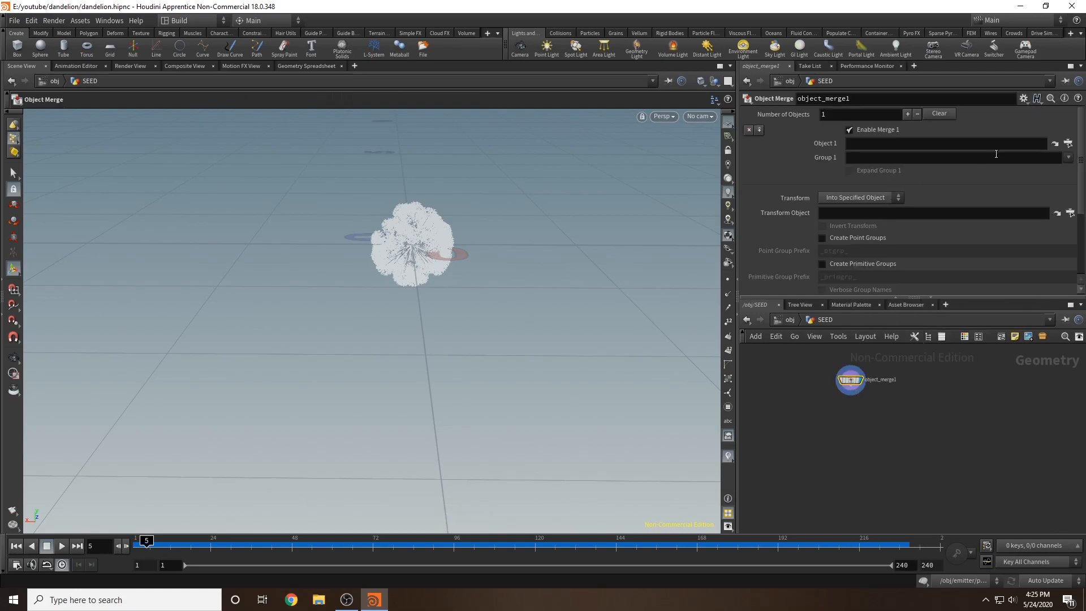
pyautogui.click(1059, 143)
pyautogui.click(965, 114)
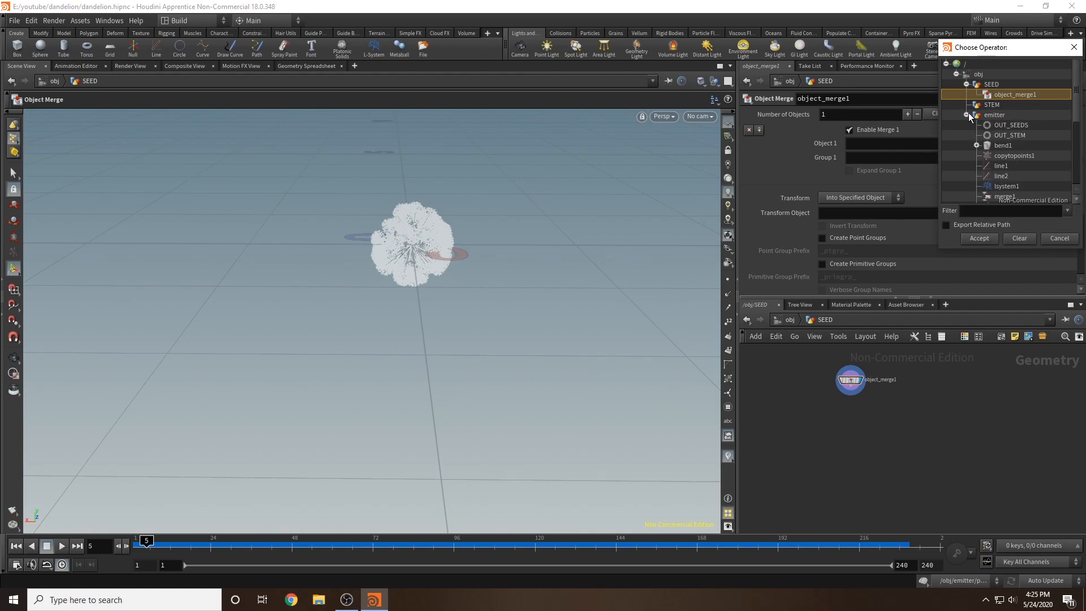
pyautogui.click(1009, 127)
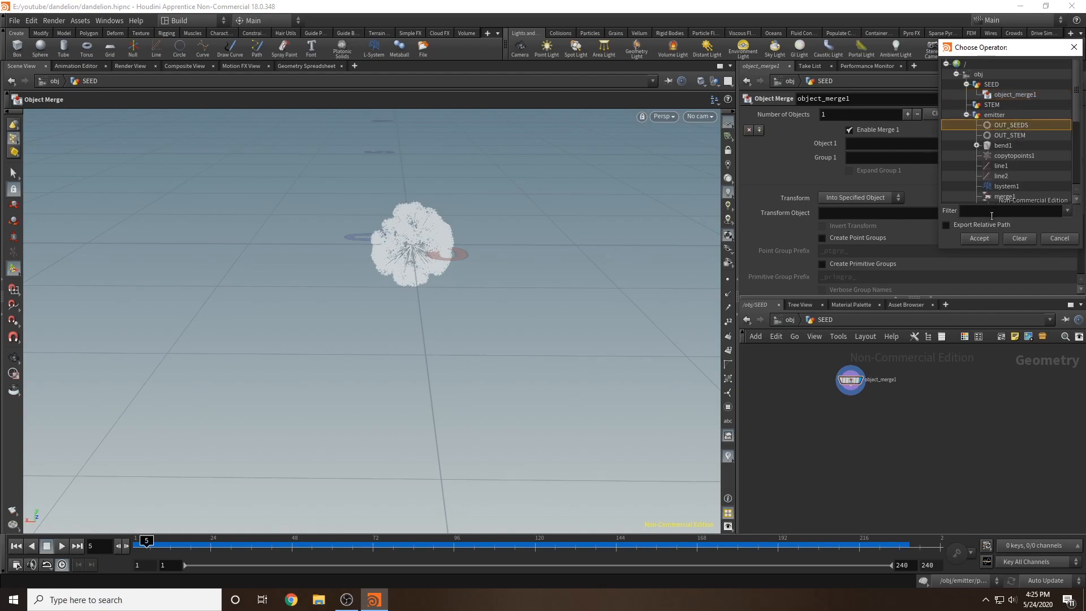
pyautogui.click(980, 239)
# - Inside STEM, add an Object Merge node that references OUT_STEM from the emitter object
pyautogui.click(787, 320)
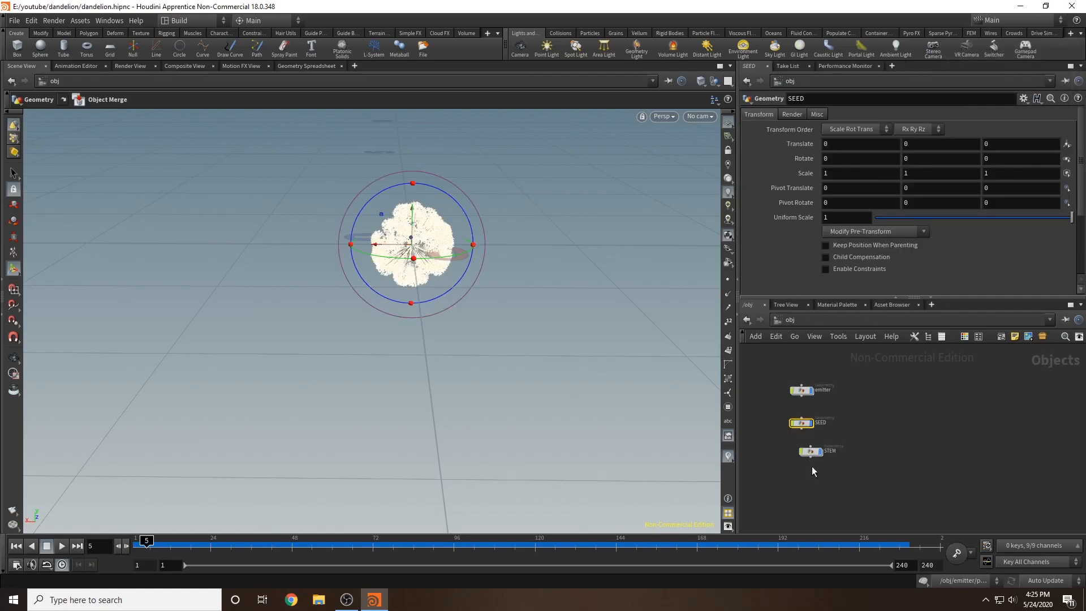
pyautogui.doubleClick(815, 452)
pyautogui.press('Tab')
pyautogui.write('objet')
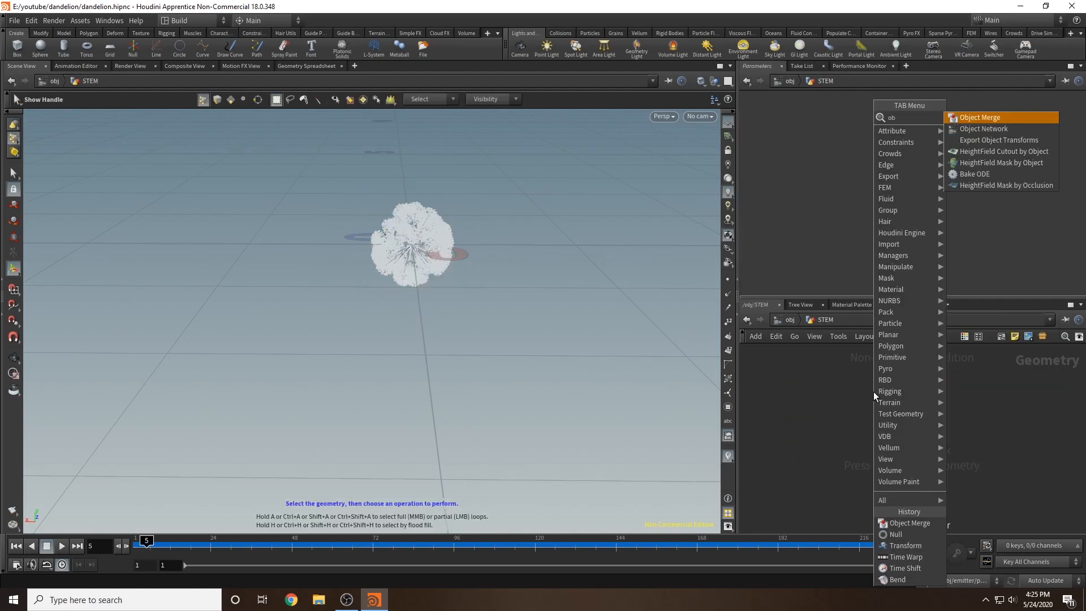
pyautogui.press('BackSpace')
pyautogui.write('ct merg')
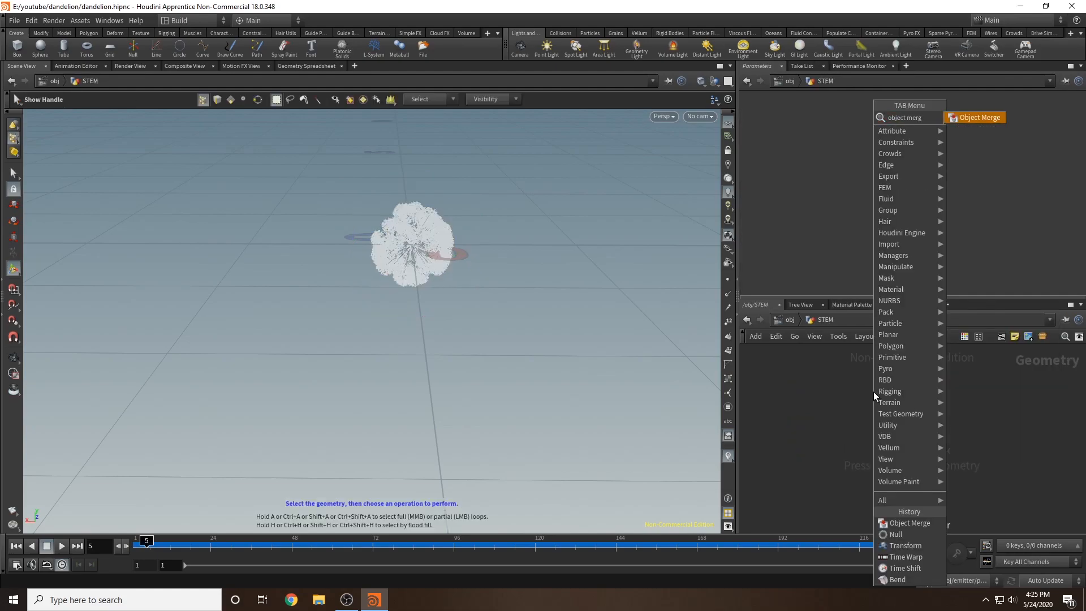
pyautogui.press('Return')
pyautogui.click(873, 392)
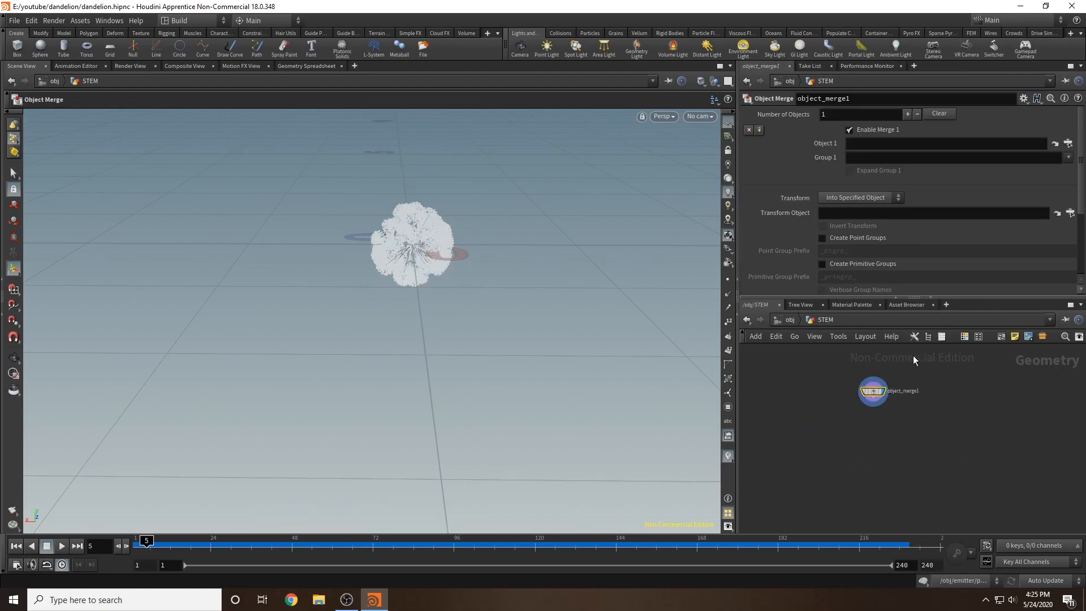
pyautogui.click(1066, 145)
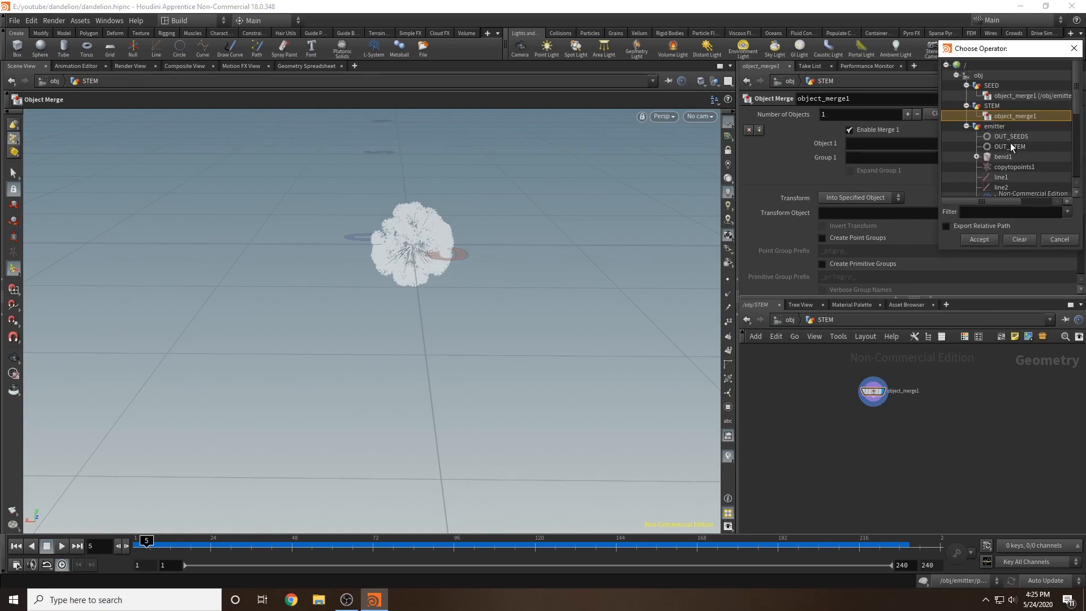
pyautogui.click(1010, 146)
pyautogui.click(982, 238)
# - Leave only the STEM object displayed at the obj level and add a Principled Shader material to /mat
pyautogui.click(786, 320)
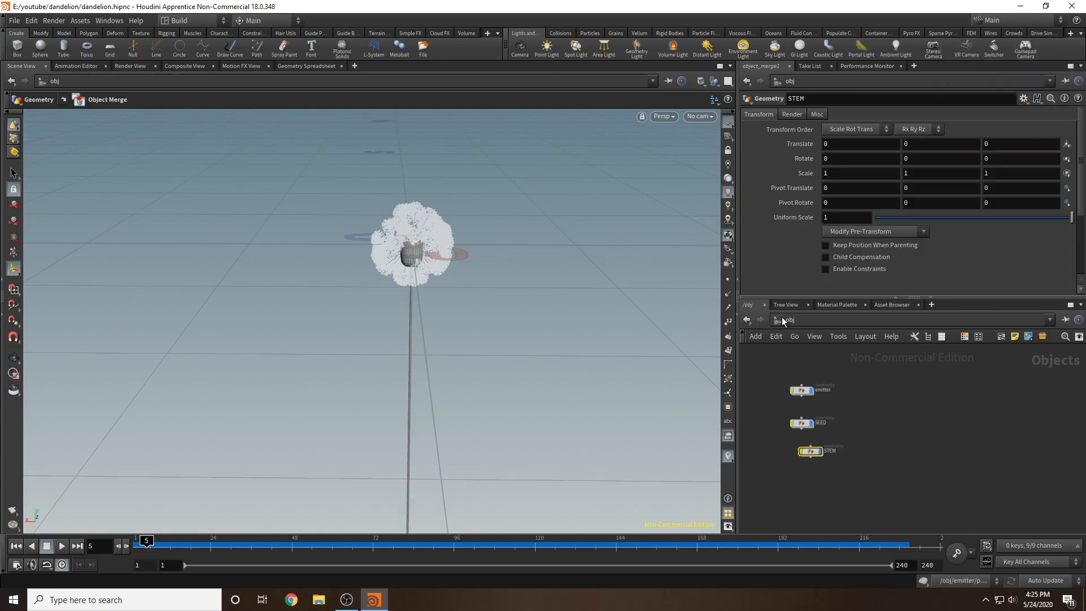
pyautogui.click(811, 422)
pyautogui.click(840, 305)
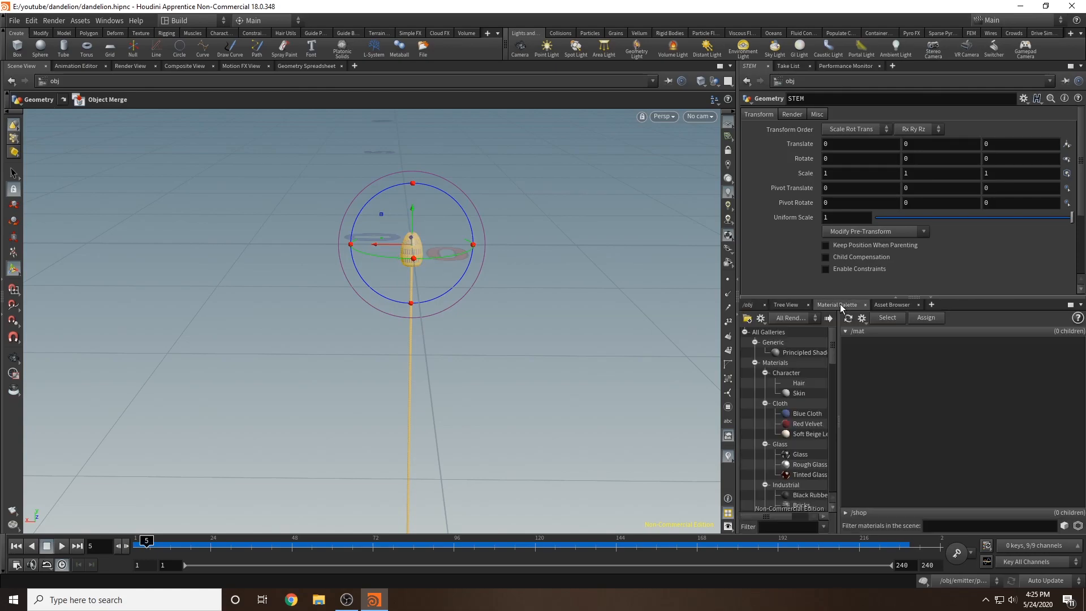
pyautogui.moveTo(799, 352); pyautogui.dragTo(862, 358)
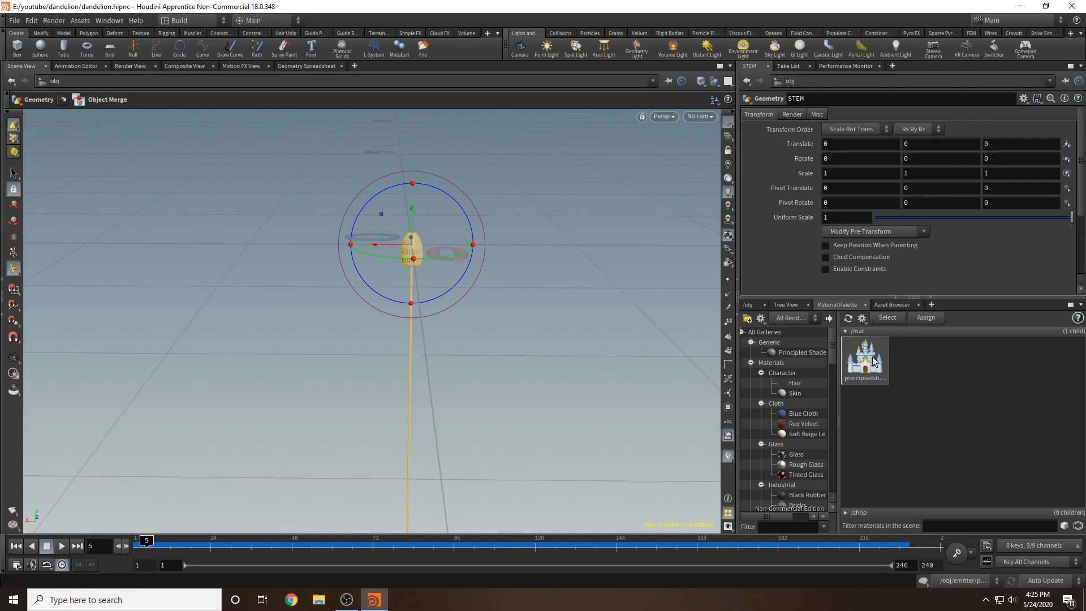
pyautogui.click(912, 114)
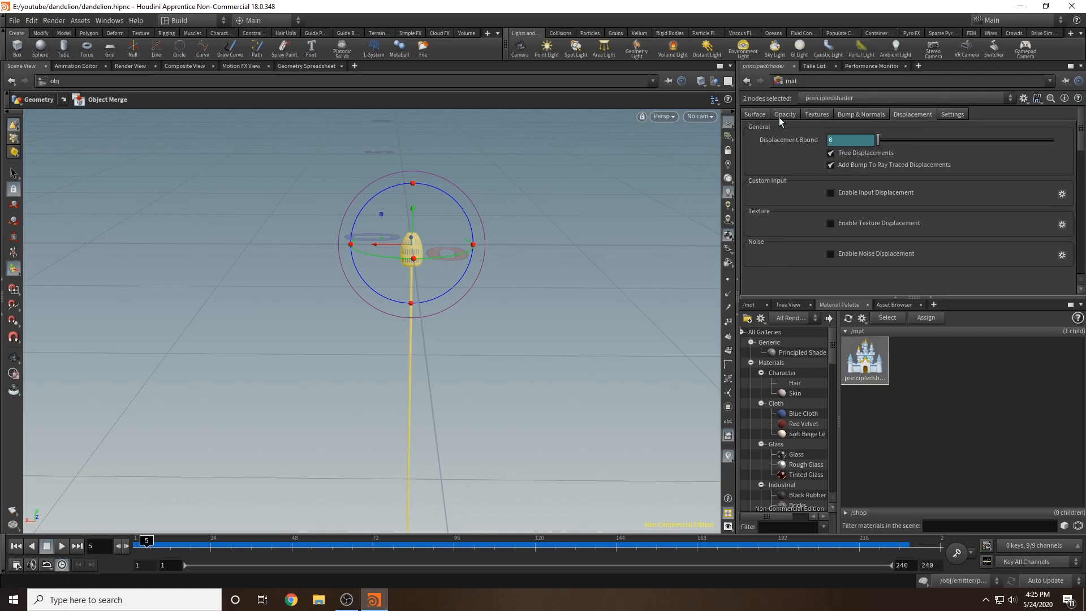
pyautogui.click(758, 305)
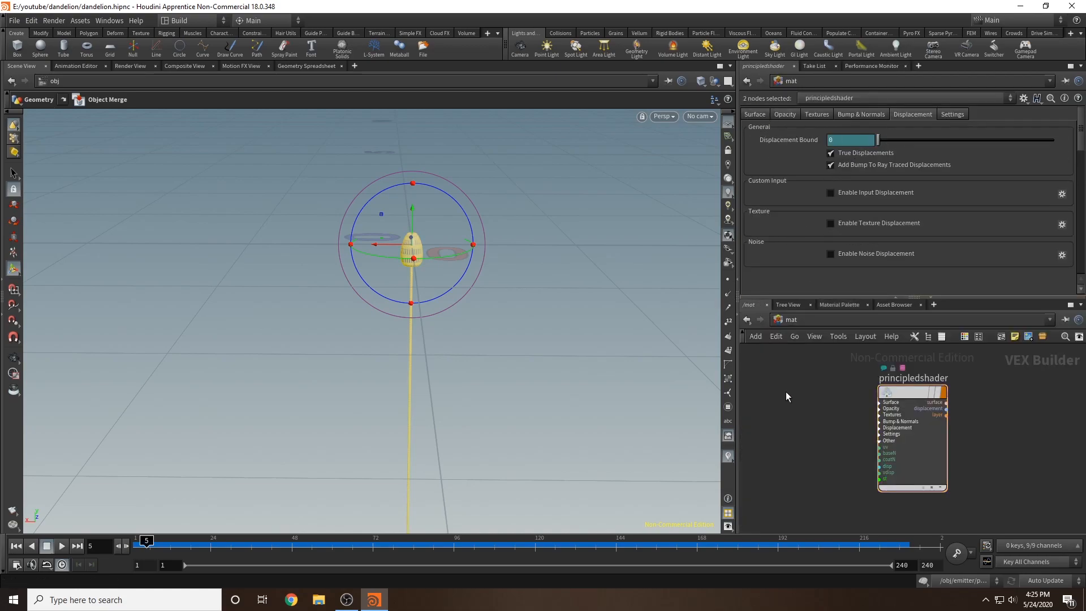
pyautogui.click(784, 391)
pyautogui.click(853, 306)
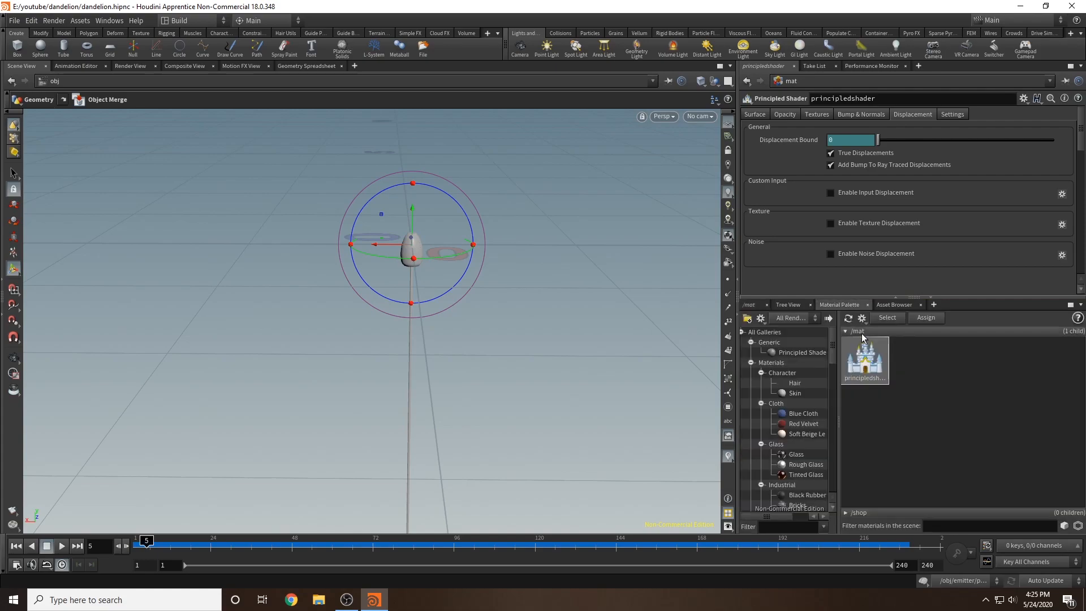
# - Set the shader's Base Color to 0.5, 0.346, 0 and assign the material to the stem
pyautogui.click(752, 116)
pyautogui.click(839, 140)
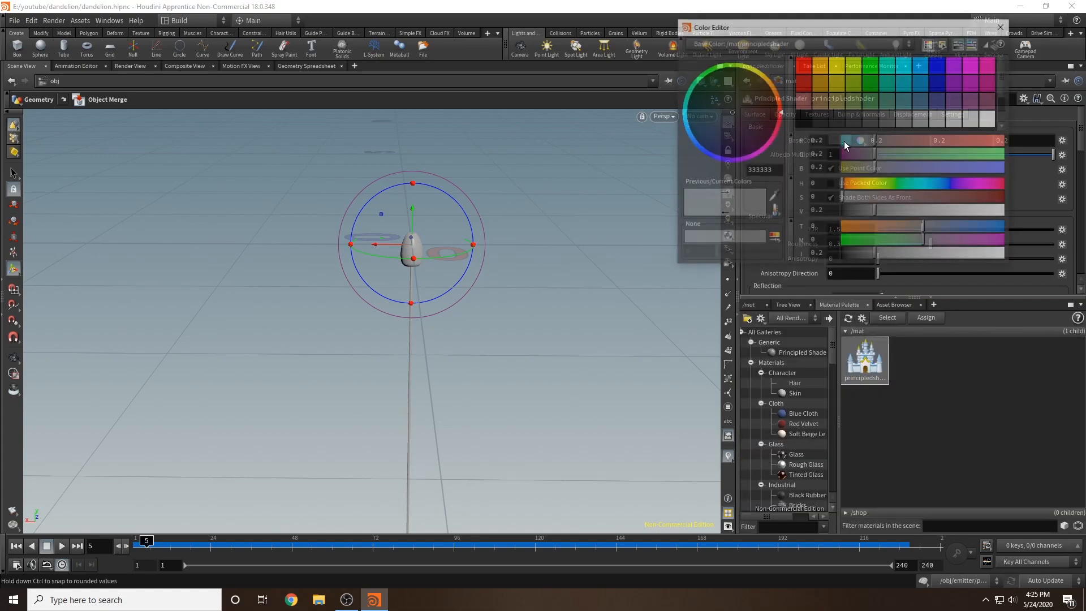
pyautogui.click(871, 83)
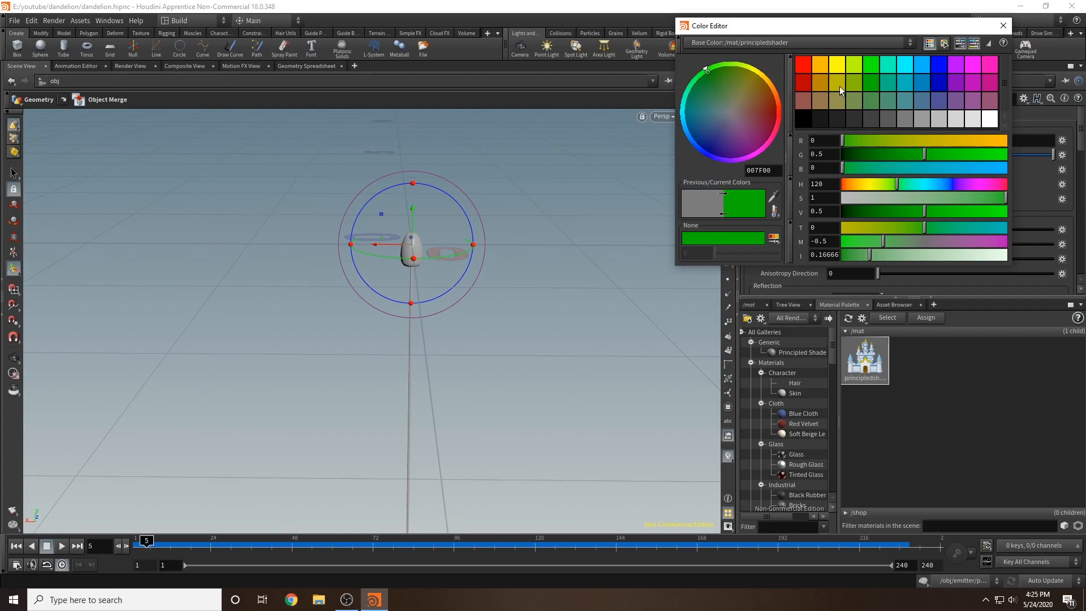
pyautogui.click(824, 85)
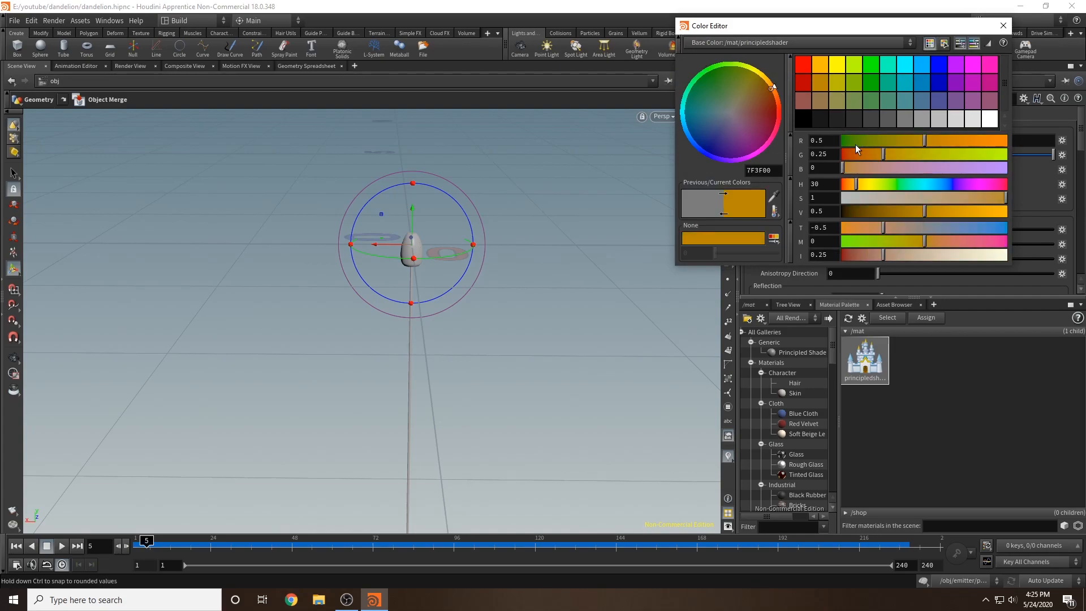
pyautogui.moveTo(917, 150)
pyautogui.mouseDown()
pyautogui.moveTo(943, 155)
pyautogui.moveTo(898, 148)
pyautogui.mouseUp()
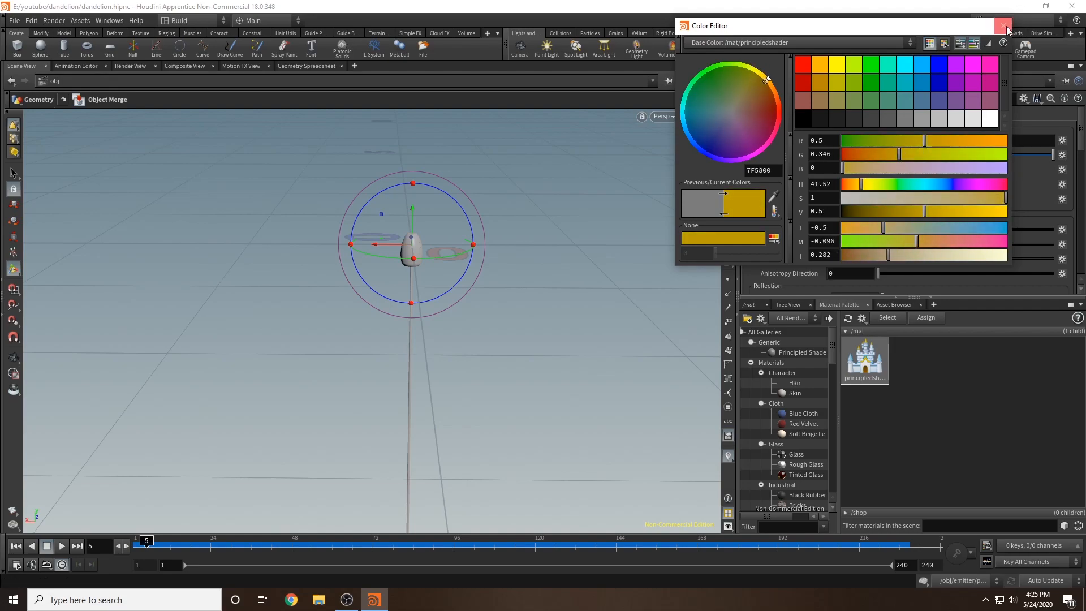
pyautogui.moveTo(887, 346); pyautogui.dragTo(417, 250)
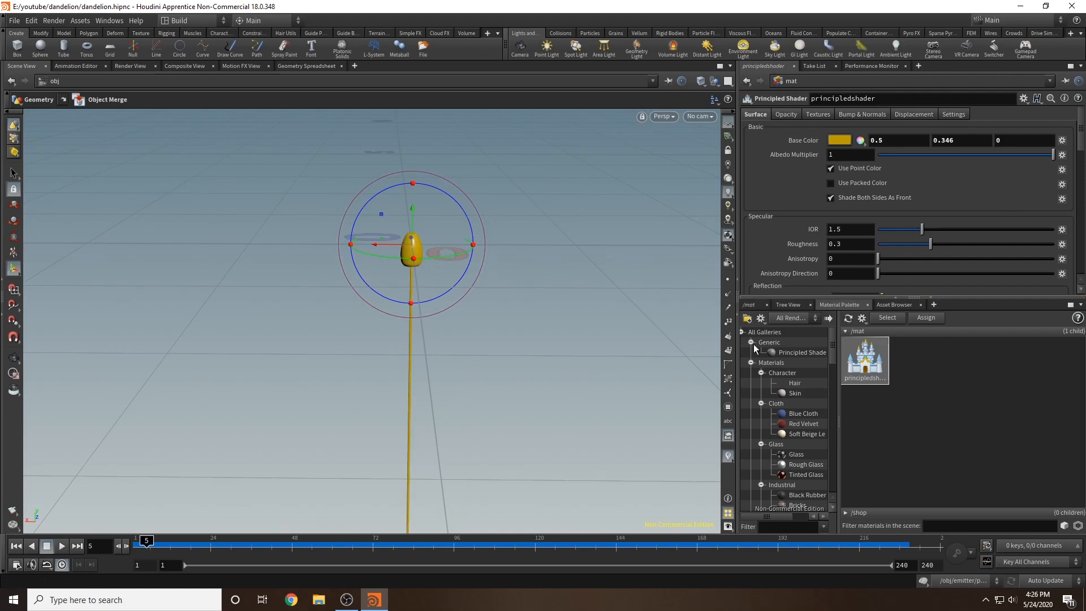
# - Add a second Principled Shader to /mat and rename the first material as stem
pyautogui.moveTo(932, 362); pyautogui.dragTo(921, 362)
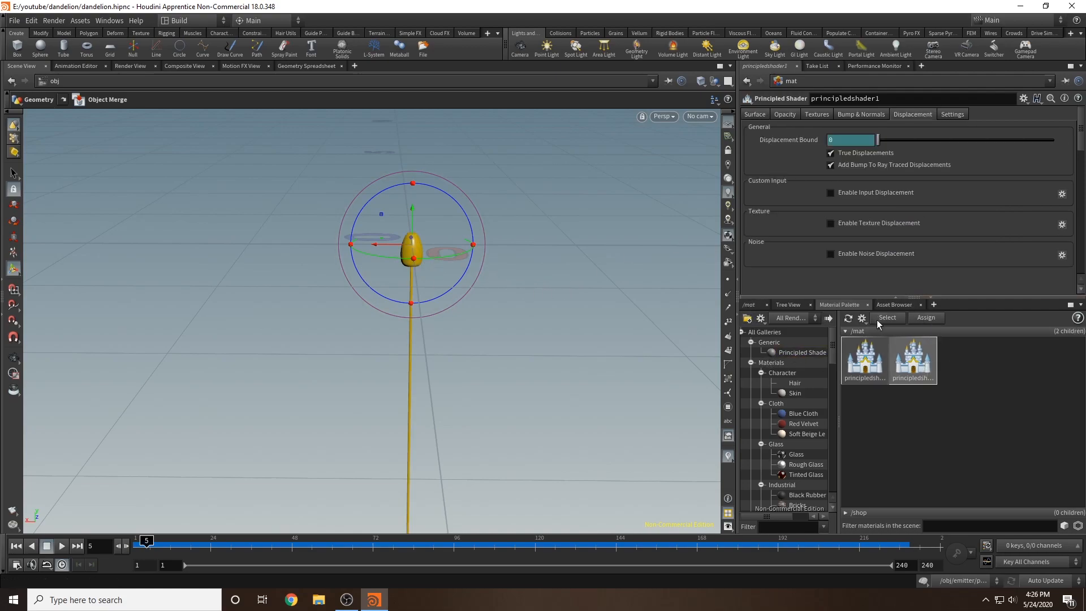
pyautogui.click(858, 361)
pyautogui.doubleClick(902, 101)
pyautogui.write('stem')
pyautogui.press('Return')
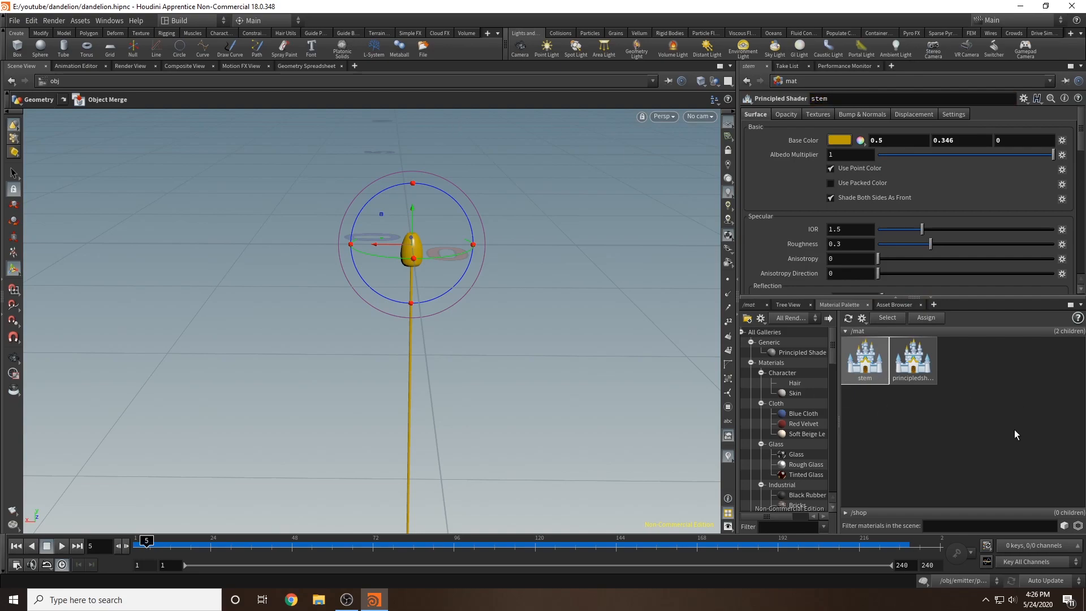
# - Hide the STEM object and display the SEED object at the obj level
pyautogui.click(751, 305)
pyautogui.click(794, 318)
pyautogui.click(819, 373)
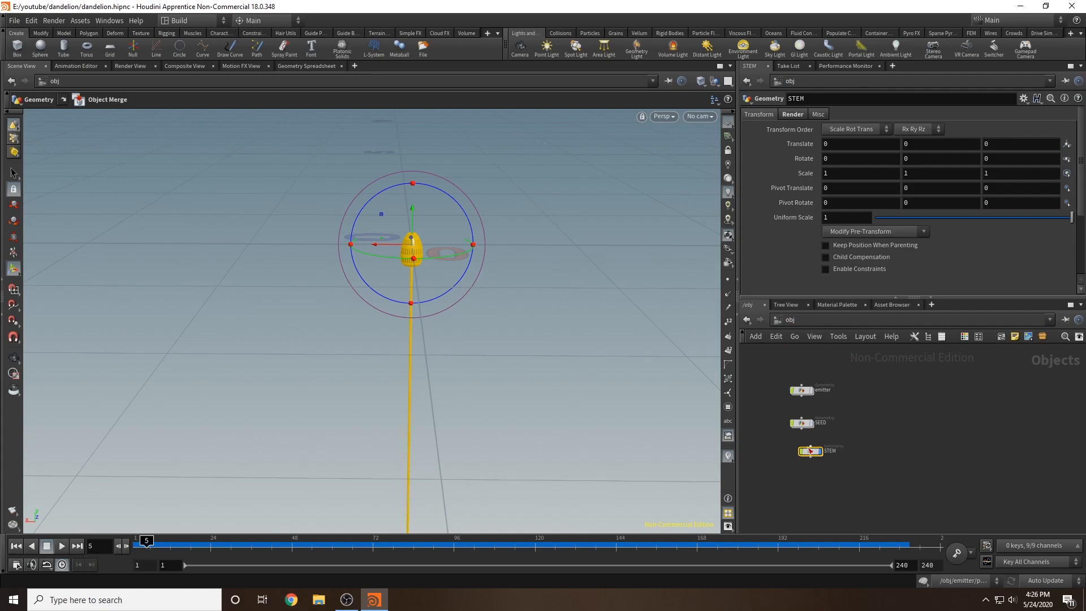
pyautogui.click(822, 441)
pyautogui.click(815, 417)
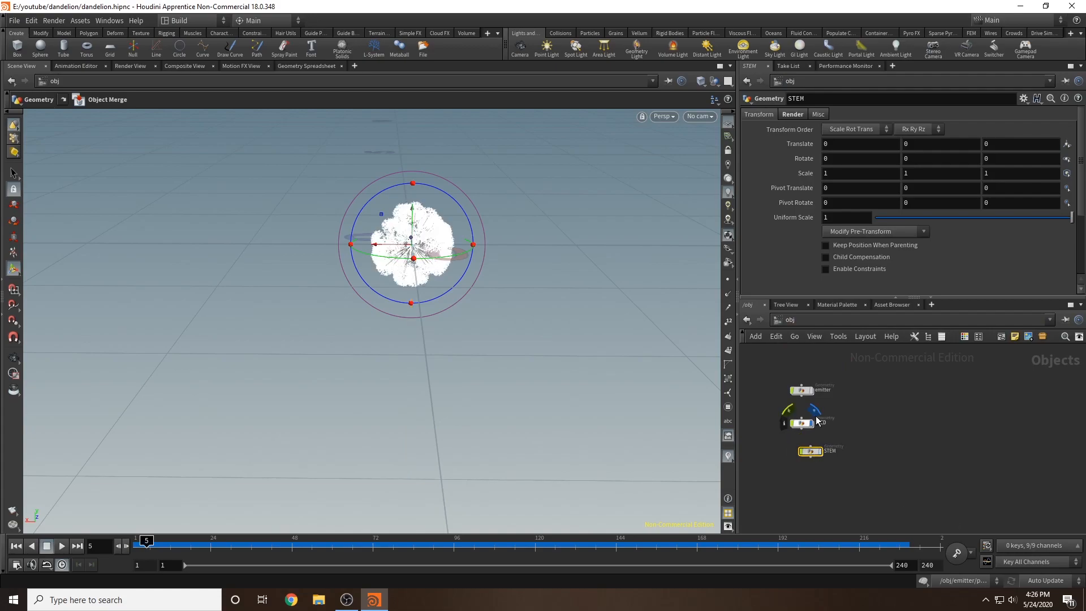
# - Rename the second Principled Shader material in /mat as seeds
pyautogui.click(838, 305)
pyautogui.click(755, 114)
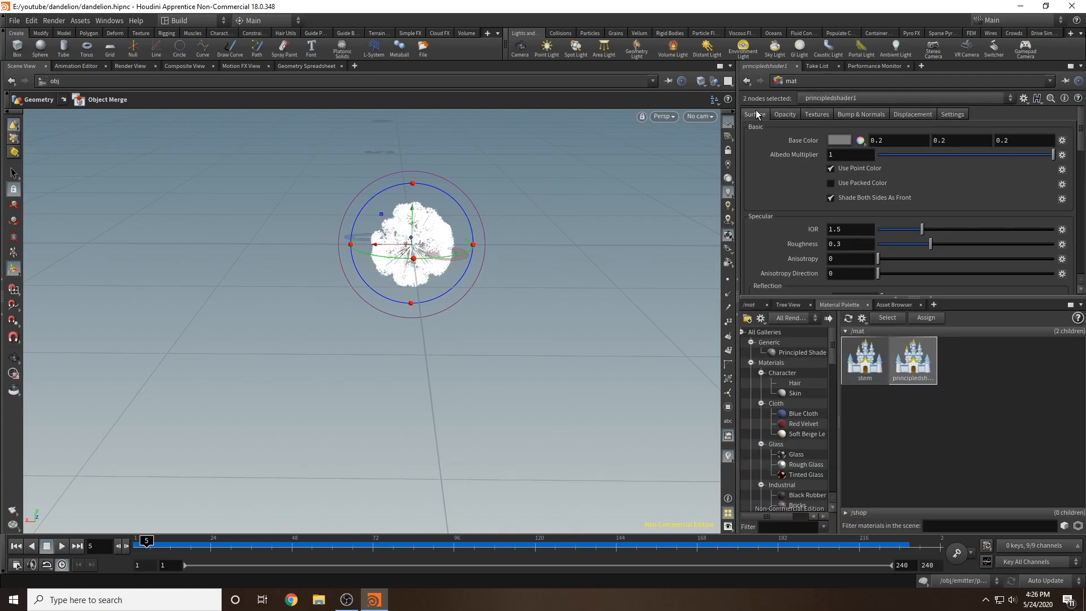
pyautogui.click(750, 306)
pyautogui.click(828, 350)
pyautogui.click(838, 305)
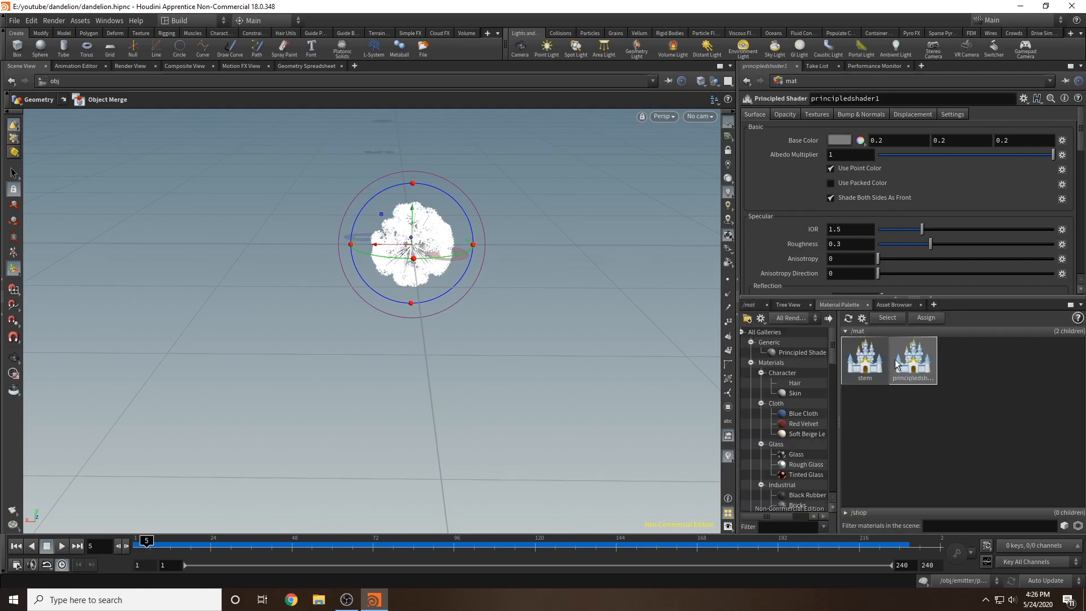
pyautogui.click(905, 99)
pyautogui.write('seeds')
pyautogui.press('Return')
# - Set the seeds material's Base Color to white (1, 1, 1) and assign it to the dandelion seeds
pyautogui.click(839, 139)
pyautogui.click(995, 119)
pyautogui.click(1003, 25)
pyautogui.moveTo(913, 361); pyautogui.dragTo(430, 233)
# - Return the network to the obj level and display the STEM object alongside SEED
pyautogui.click(750, 305)
pyautogui.click(792, 320)
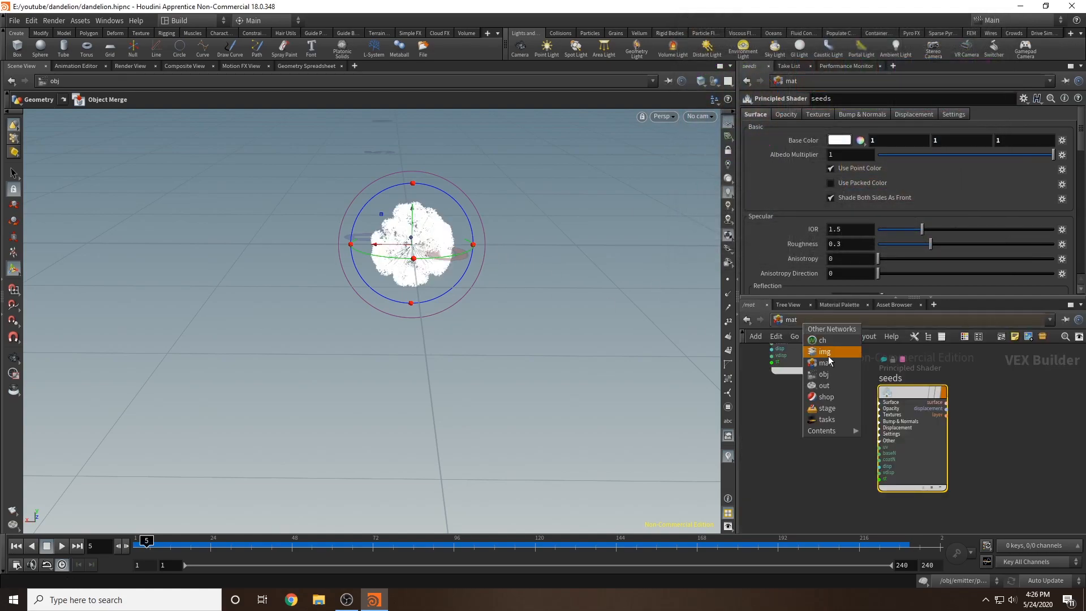
pyautogui.click(824, 374)
pyautogui.click(810, 451)
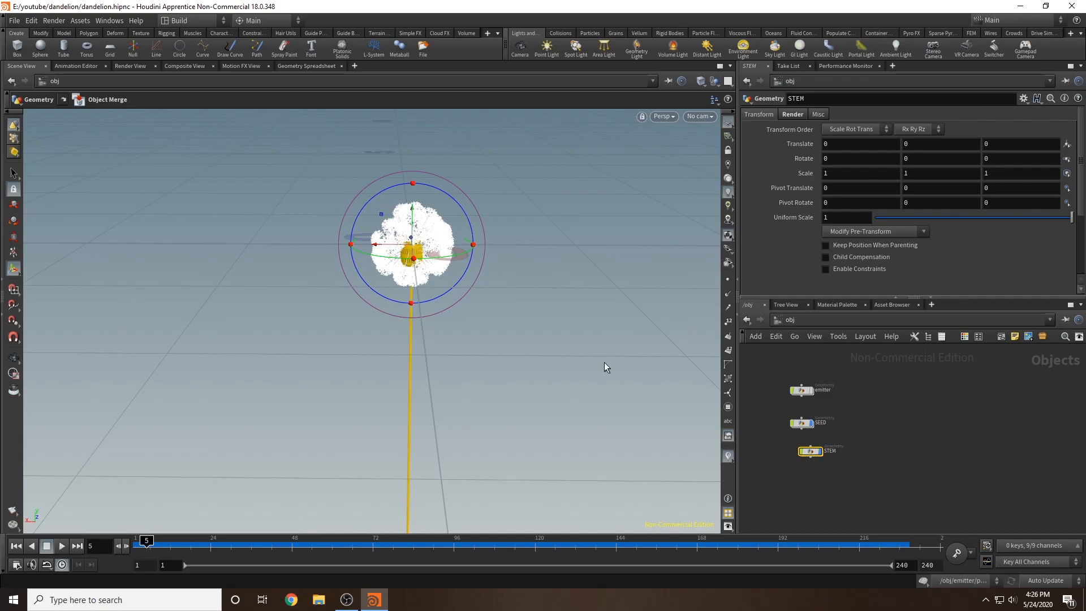
# - Add an environment light to the scene and save the scene file
pyautogui.press('Escape')
pyautogui.moveTo(562, 269); pyautogui.dragTo(557, 333)
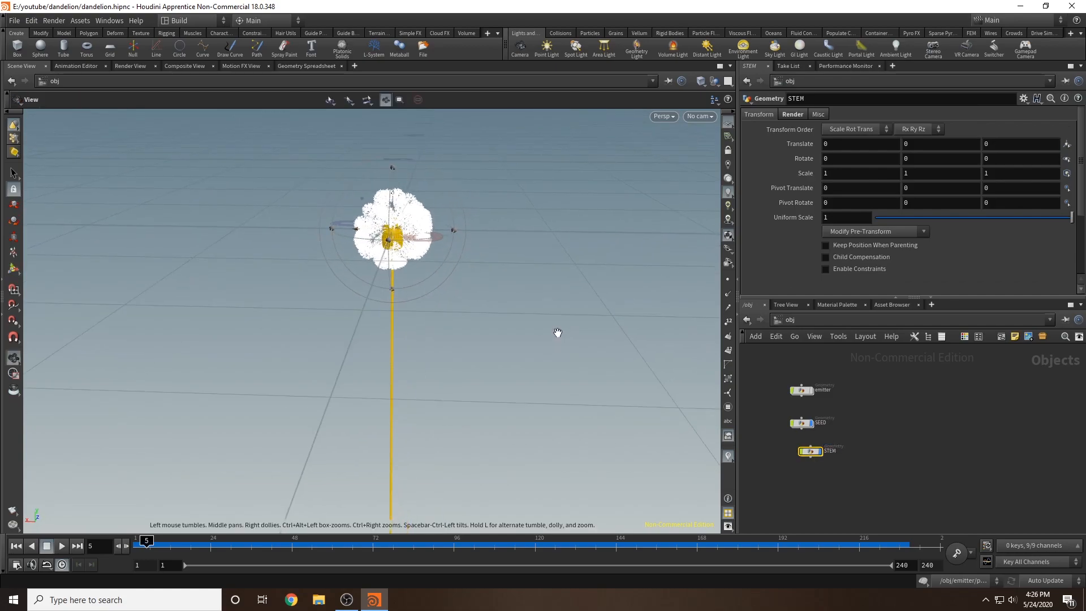
pyautogui.keyDown('alt'); pyautogui.moveTo(557, 333); pyautogui.dragTo(538, 320, button='right'); pyautogui.keyUp('alt')
pyautogui.keyDown('alt'); pyautogui.moveTo(582, 319); pyautogui.dragTo(569, 313); pyautogui.keyUp('alt')
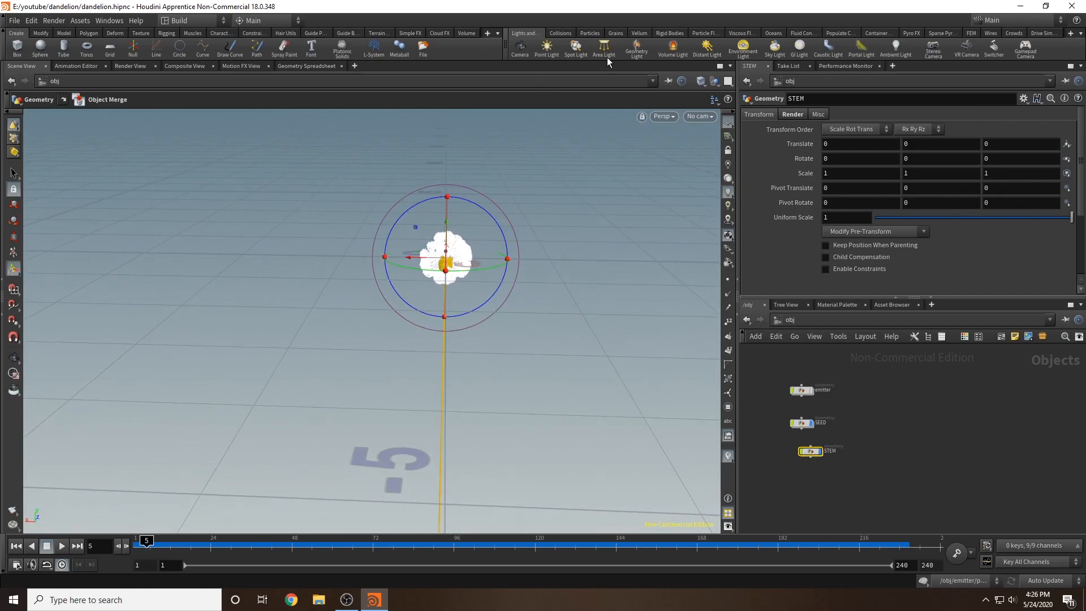
pyautogui.click(735, 52)
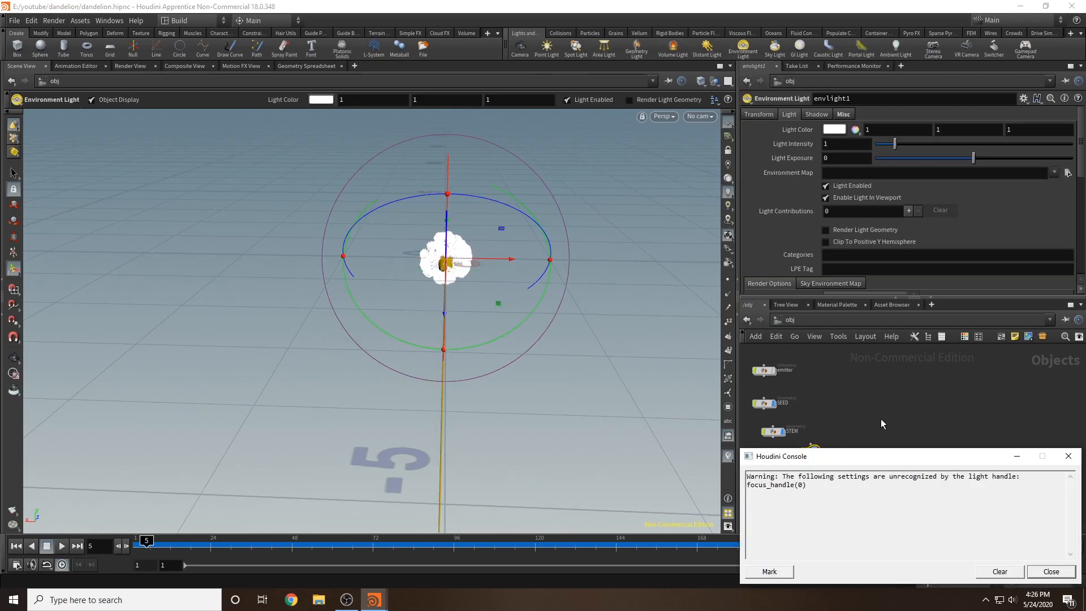
pyautogui.click(1016, 456)
pyautogui.click(16, 20)
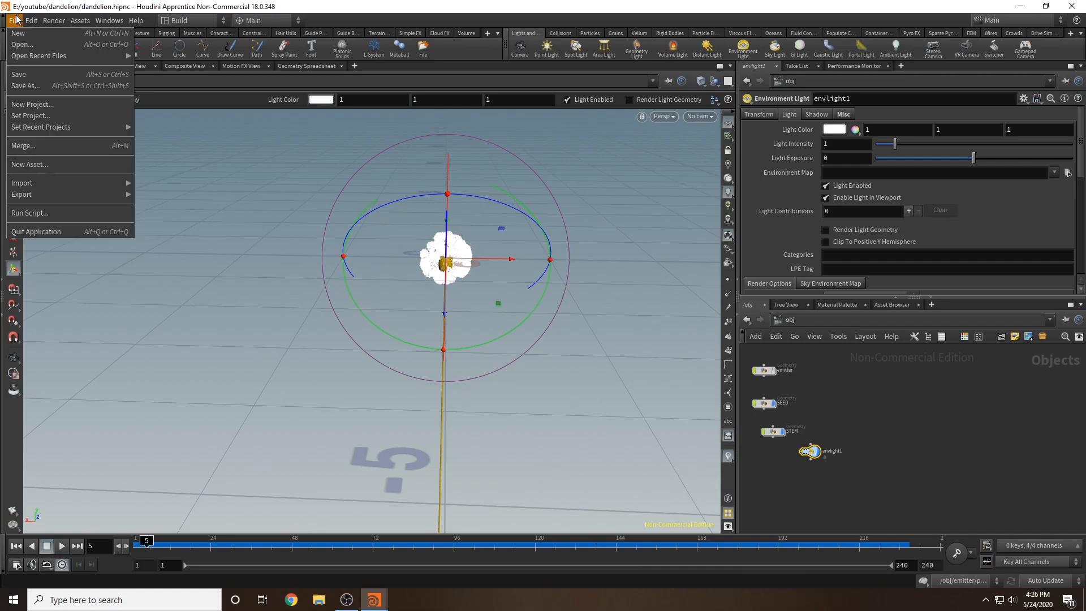
pyautogui.click(42, 76)
# - Load outdoors.jpg from G:/houdini_projects/HDRS as the environment light's Environment Map
pyautogui.click(1068, 173)
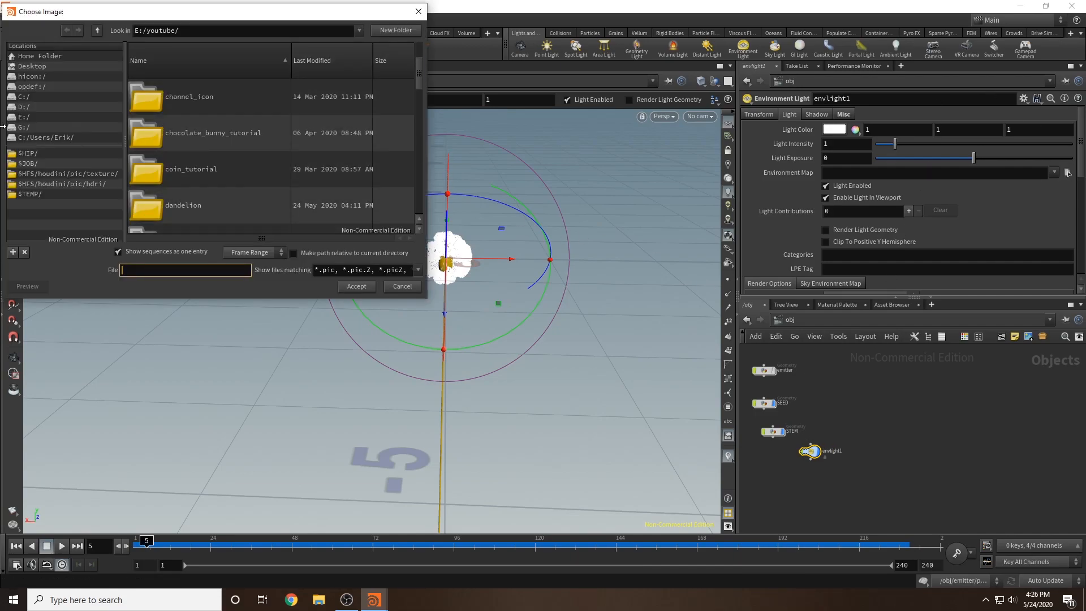
pyautogui.click(32, 116)
pyautogui.scroll(-5, 202, 120)
pyautogui.click(23, 127)
pyautogui.doubleClick(195, 133)
pyautogui.moveTo(299, 12); pyautogui.dragTo(313, 15)
pyautogui.scroll(-5, 234, 177)
pyautogui.scroll(5, 234, 177)
pyautogui.doubleClick(251, 115)
pyautogui.doubleClick(254, 136)
pyautogui.doubleClick(259, 148)
pyautogui.moveTo(618, 247)
pyautogui.mouseDown()
pyautogui.moveTo(588, 237)
pyautogui.moveTo(622, 233)
pyautogui.mouseUp()
pyautogui.press('Return')
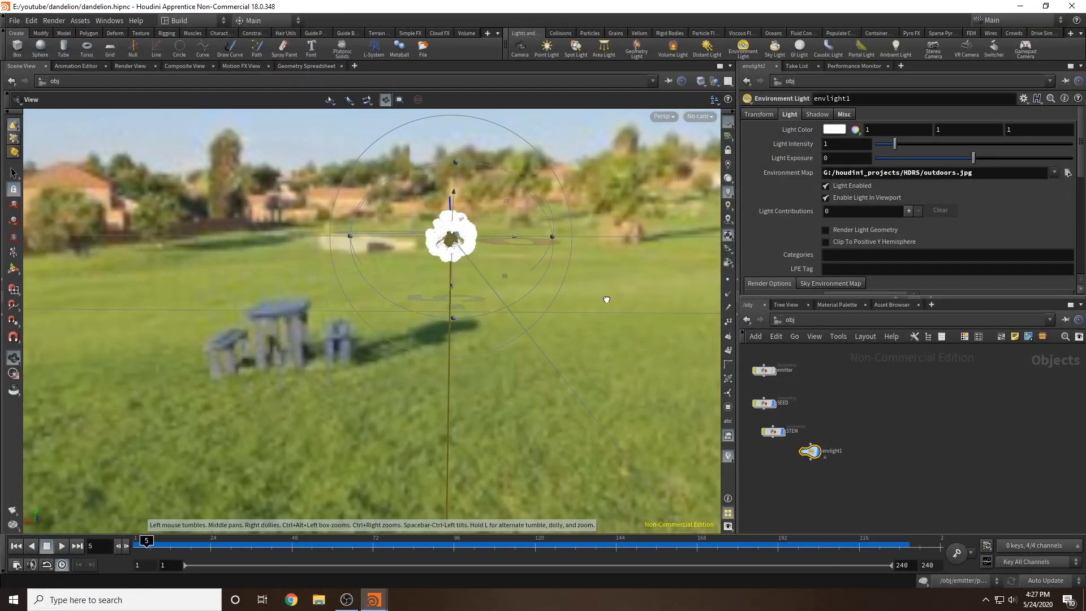
# - Go to frame 8, frame the whole dandelion head and create a camera from the current view
pyautogui.moveTo(273, 541); pyautogui.dragTo(157, 541)
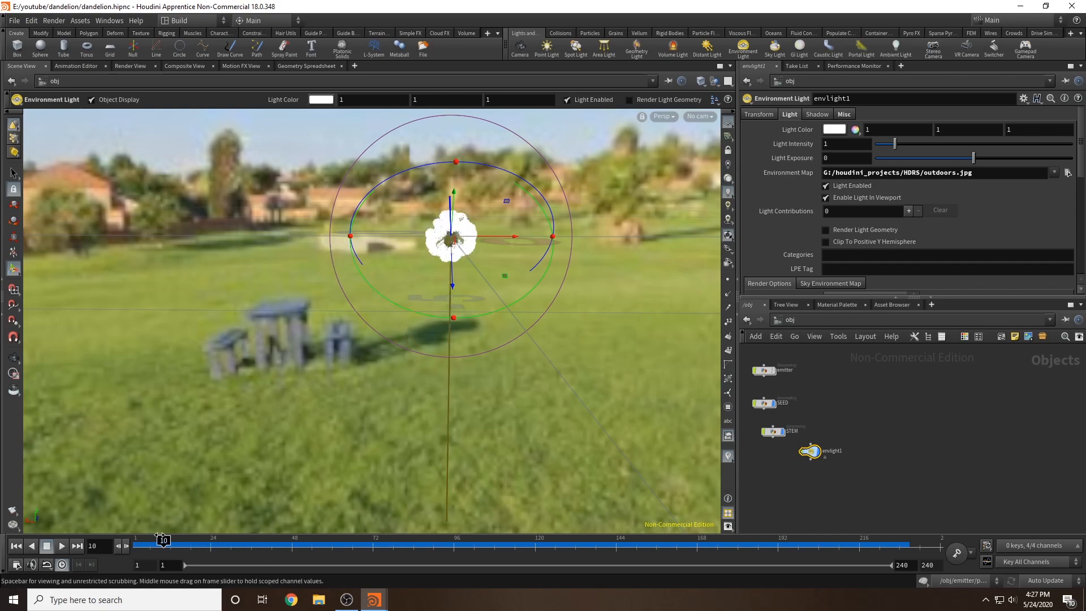
pyautogui.press('Escape')
pyautogui.moveTo(581, 337); pyautogui.dragTo(573, 407)
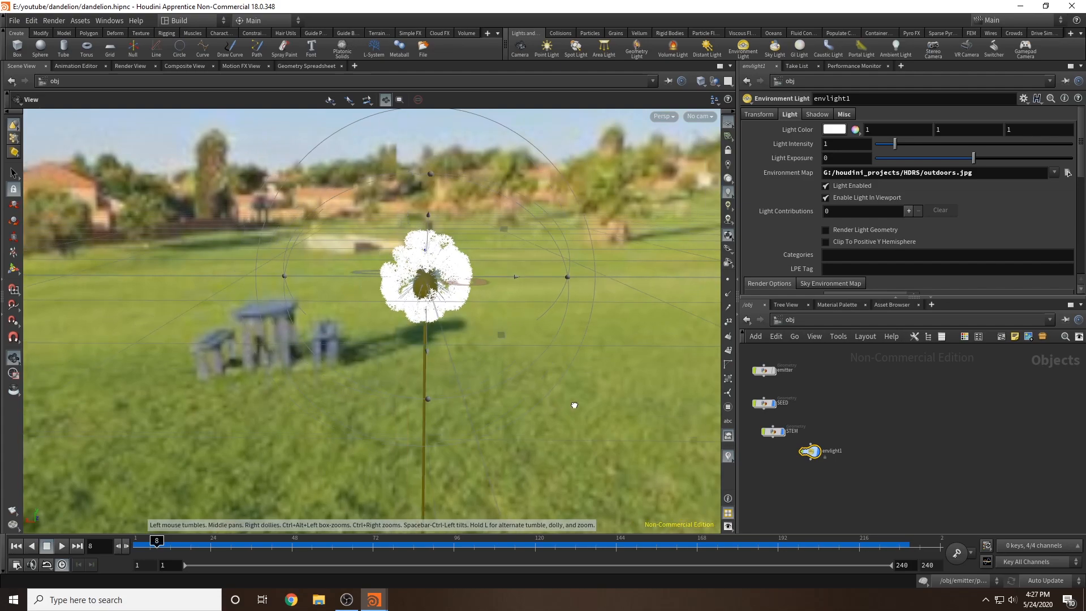
pyautogui.press('Return')
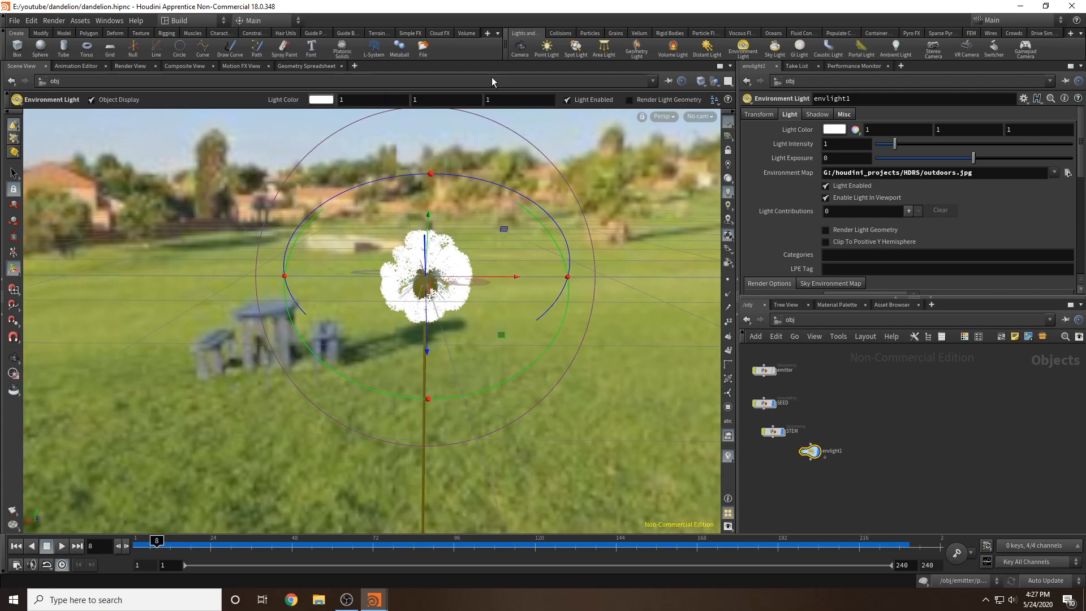
pyautogui.keyDown('ctrl'); pyautogui.click(520, 49); pyautogui.keyUp('ctrl')
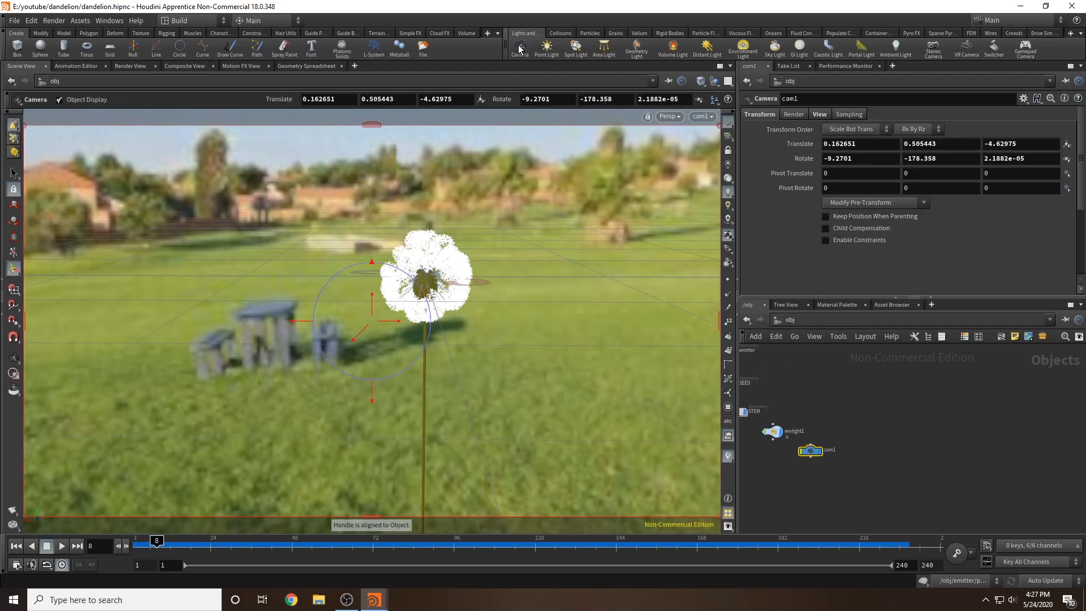
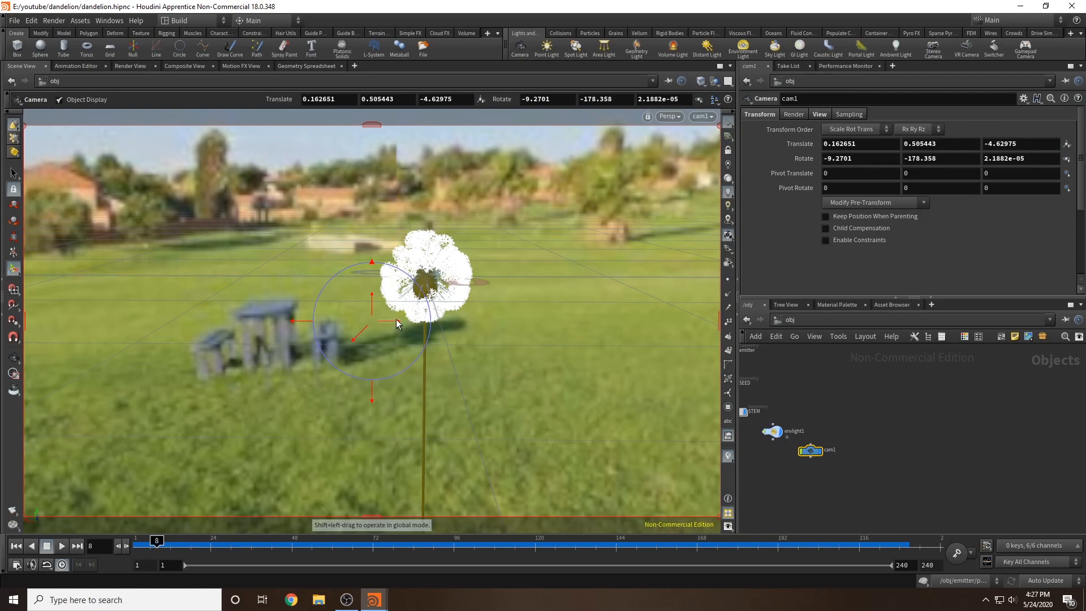
# - Return to frame 1 and move the camera to about -0.007, 0.553, -4.617 so the dandelion sits nearer the centre
pyautogui.moveTo(397, 323); pyautogui.dragTo(427, 323)
pyautogui.moveTo(157, 544); pyautogui.dragTo(136, 545)
pyautogui.moveTo(371, 310); pyautogui.dragTo(373, 301)
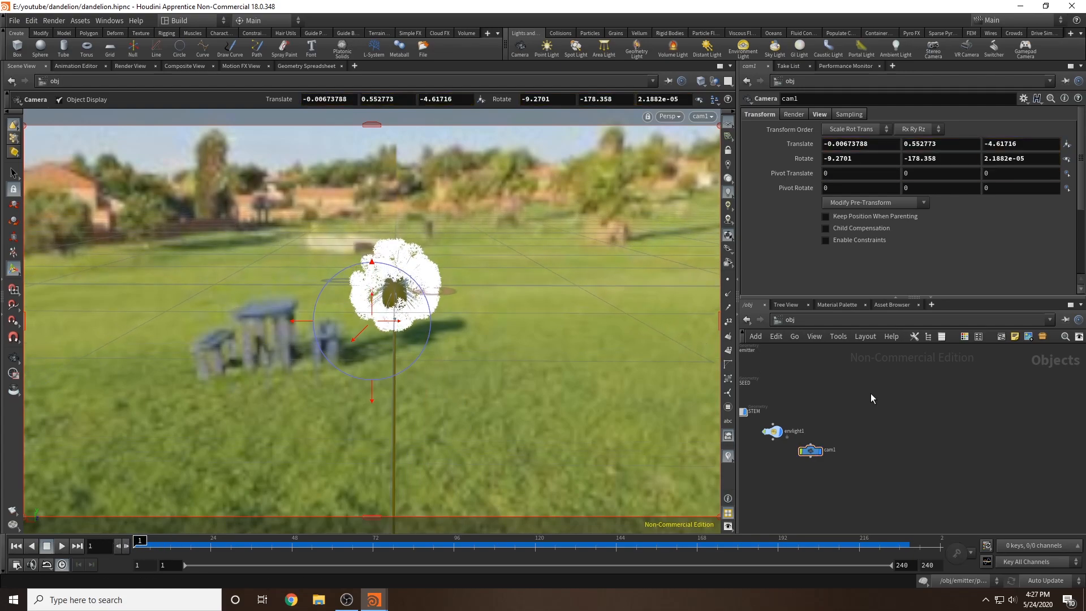
# - Add a Geometry object at the obj level and name it background
pyautogui.press('Tab')
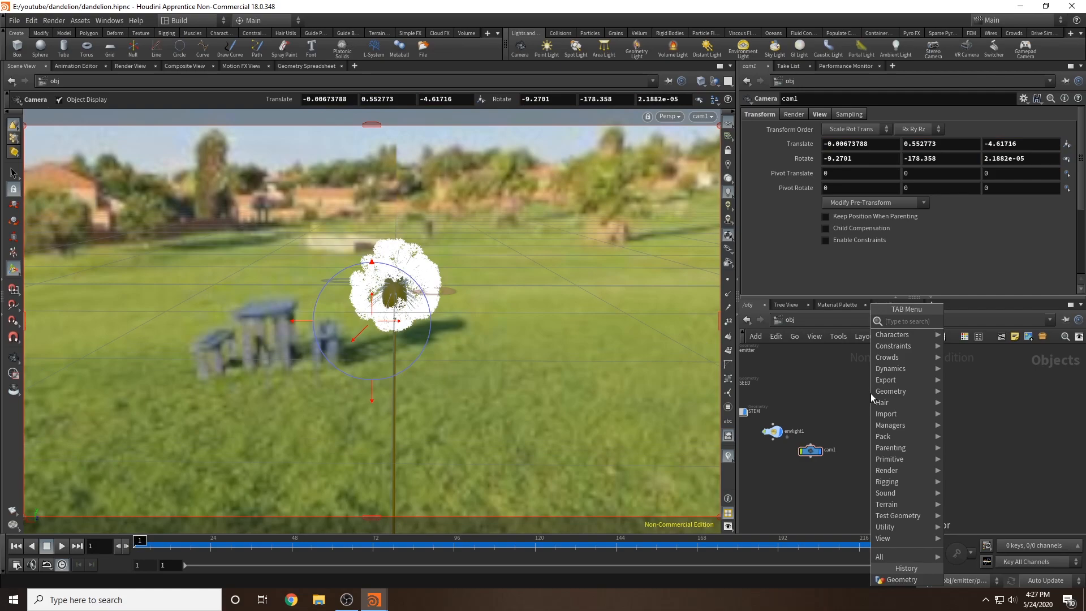
pyautogui.write('geo')
pyautogui.press('Return')
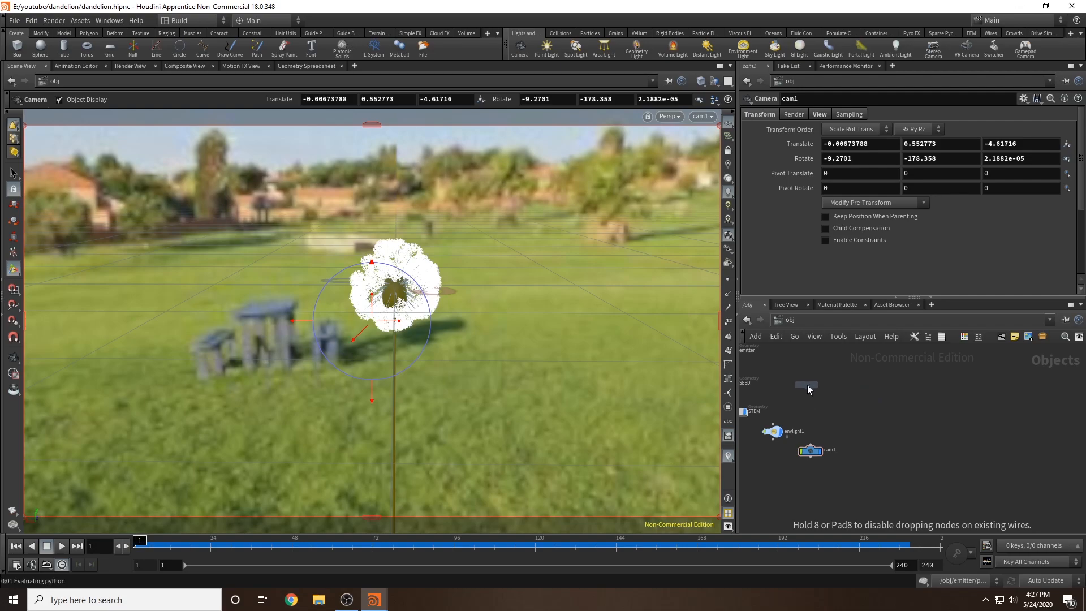
pyautogui.click(806, 385)
pyautogui.write('background')
pyautogui.press('Return')
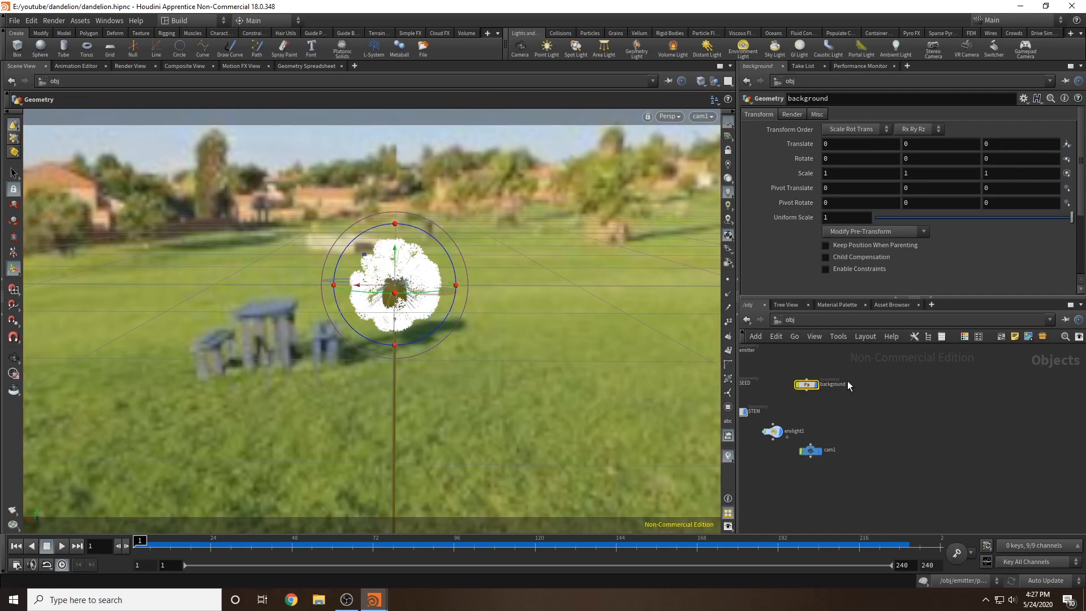
# - Add a Grid node inside the background object
pyautogui.doubleClick(807, 384)
pyautogui.press('Tab')
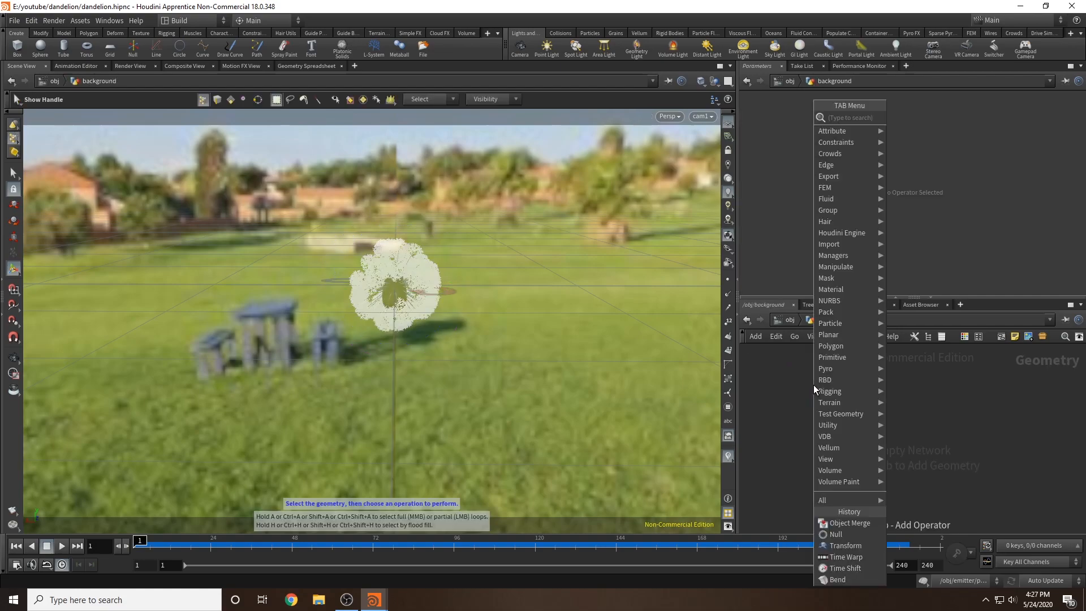
pyautogui.write('grid')
pyautogui.press('Return')
pyautogui.click(813, 385)
# - Try the other orientations and set the grid's orientation to XY Plane
pyautogui.click(842, 143)
pyautogui.click(837, 165)
pyautogui.click(836, 144)
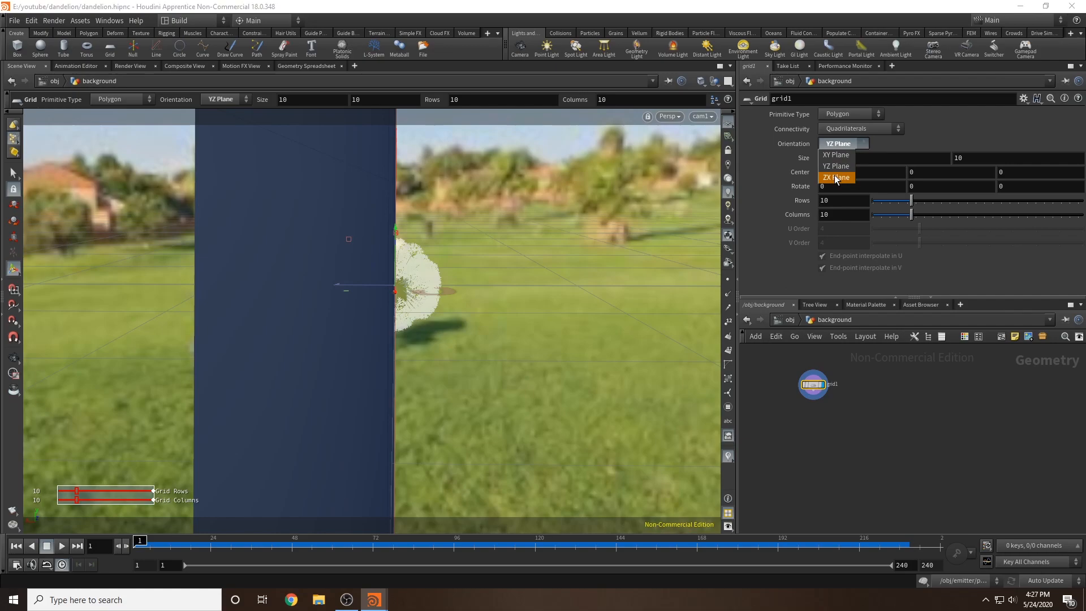
pyautogui.click(835, 178)
pyautogui.click(841, 143)
pyautogui.click(836, 155)
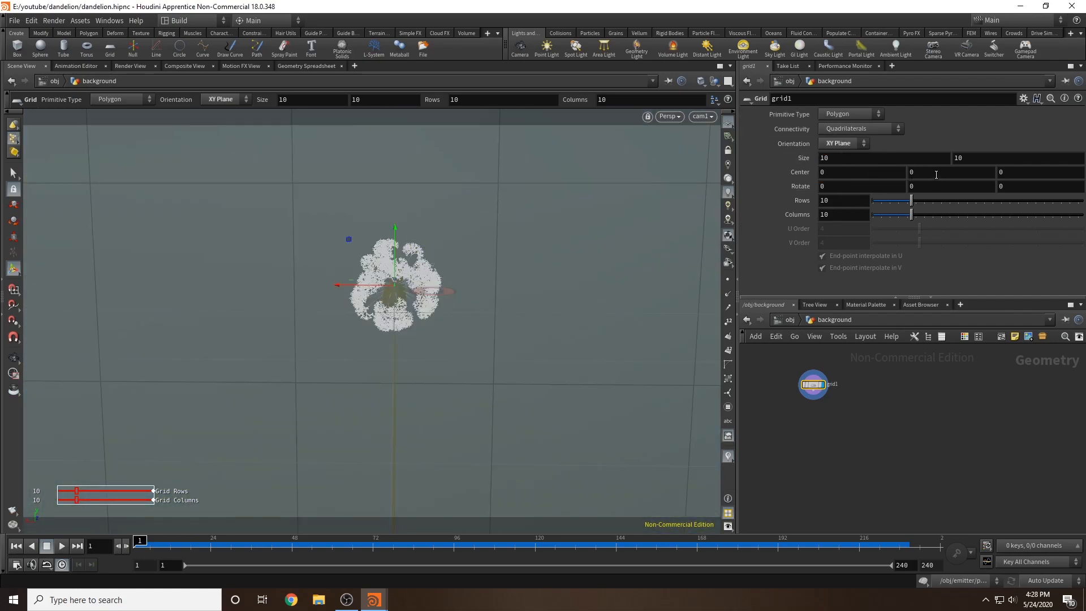
# - Move the grid back behind the dandelion and enlarge it to 1440 by 50
pyautogui.moveTo(1022, 173); pyautogui.dragTo(689, 116, button='middle')
pyautogui.moveTo(397, 144); pyautogui.dragTo(390, 248)
pyautogui.moveTo(800, 158); pyautogui.dragTo(928, 120, button='middle')
# - Add a third Principled Shader to /mat and rename it as background
pyautogui.click(857, 304)
pyautogui.moveTo(790, 354); pyautogui.dragTo(964, 359)
pyautogui.click(964, 362)
pyautogui.doubleClick(885, 100)
pyautogui.write('background')
pyautogui.press('Return')
# - Set the background material's Base Color to 0, 0.25, 0.5 and assign it to the grid
pyautogui.click(752, 115)
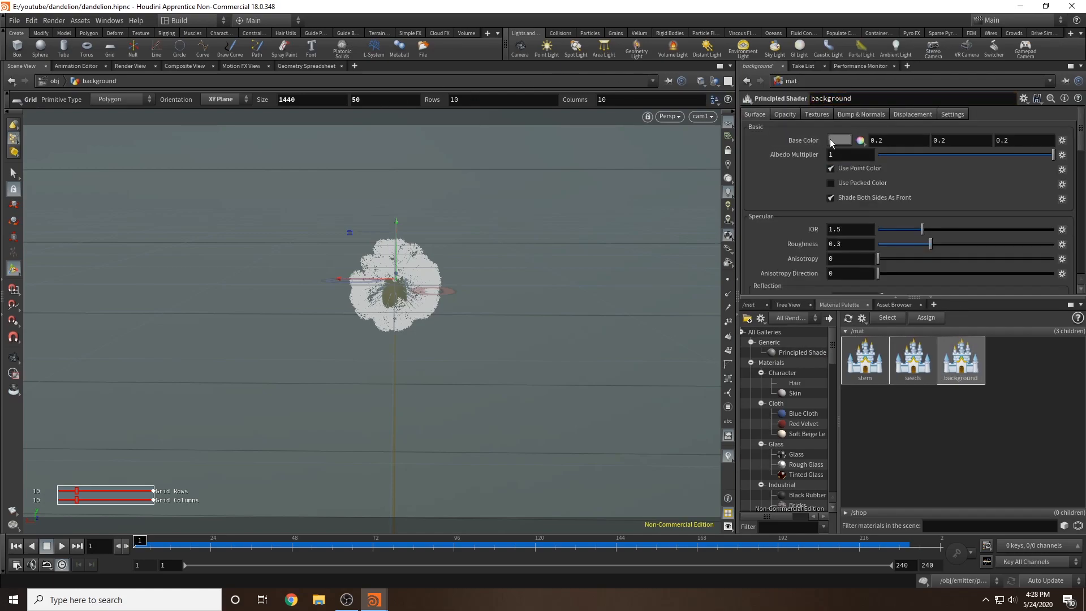
pyautogui.click(840, 140)
pyautogui.click(926, 78)
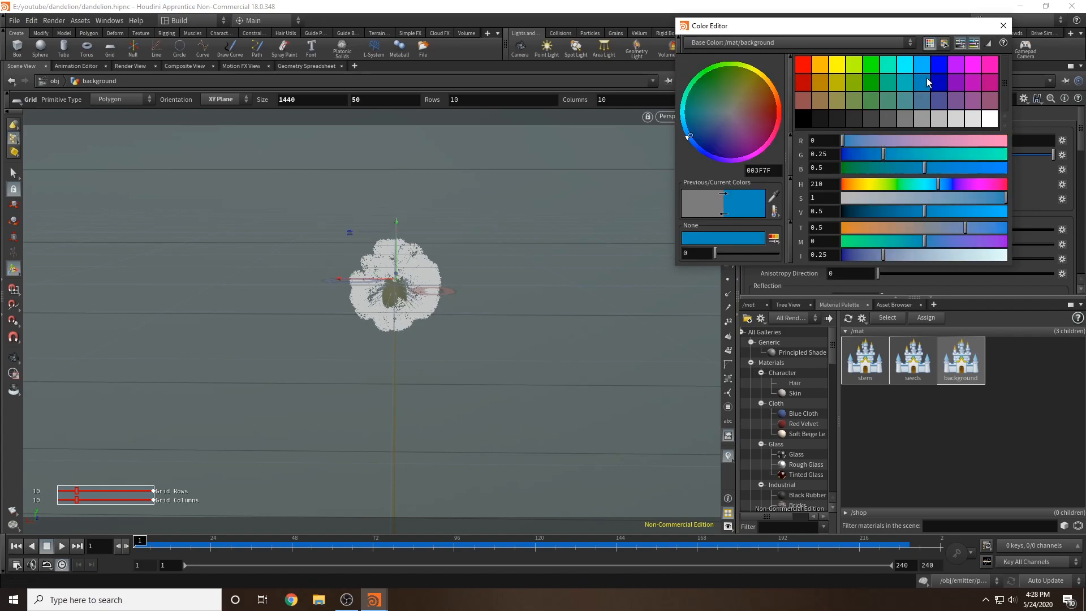
pyautogui.click(1003, 28)
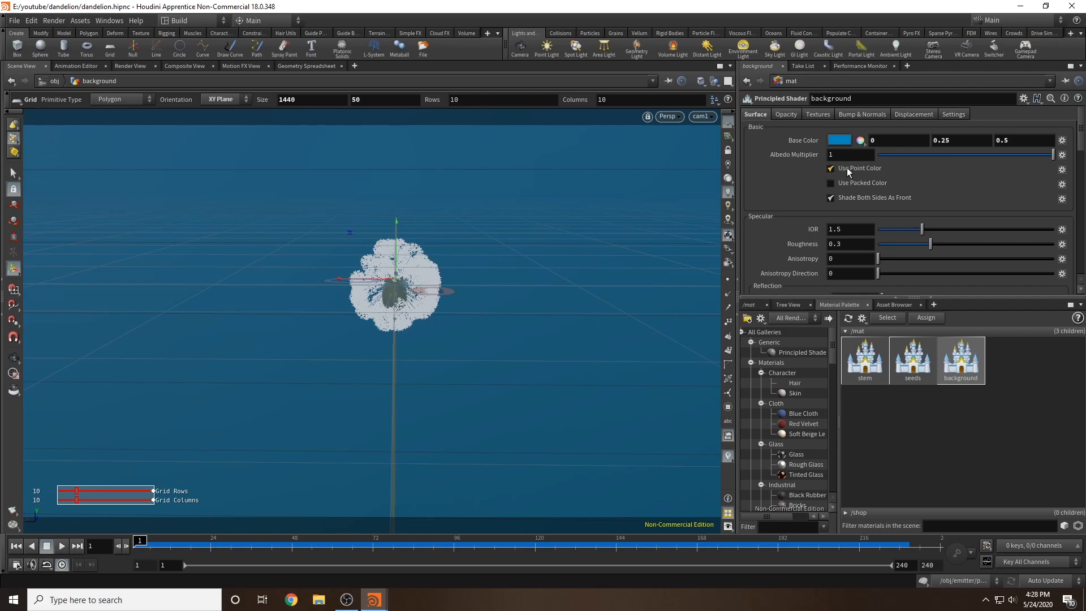
# - Set the background material's IOR to 1 and its Roughness and reflectivity to 0
pyautogui.click(850, 229)
pyautogui.write('1')
pyautogui.click(857, 243)
pyautogui.write('0')
pyautogui.press('Return')
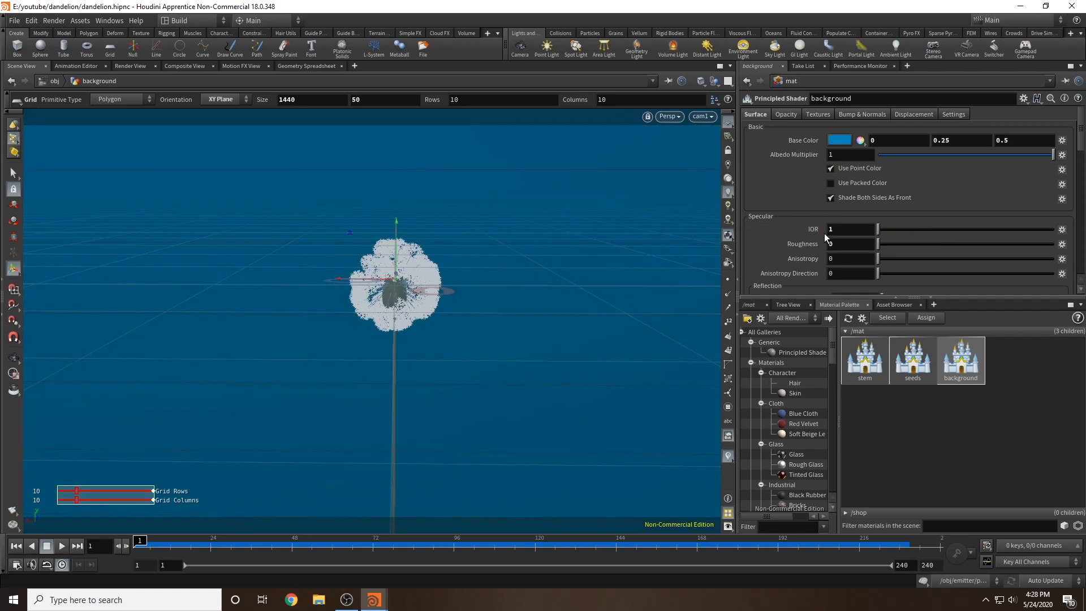
pyautogui.scroll(-3, 811, 254)
pyautogui.click(852, 181)
pyautogui.write('0')
pyautogui.press('Return')
pyautogui.scroll(5, 924, 198)
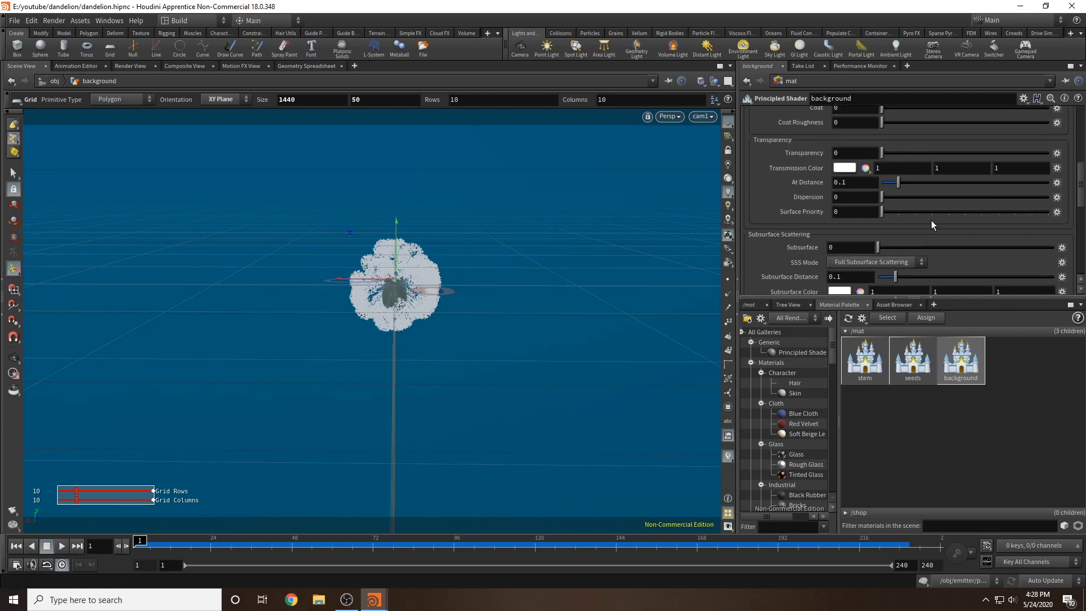
# - Save the scene and start a preview render, limiting the render region to the dandelion head
pyautogui.click(14, 21)
pyautogui.click(28, 73)
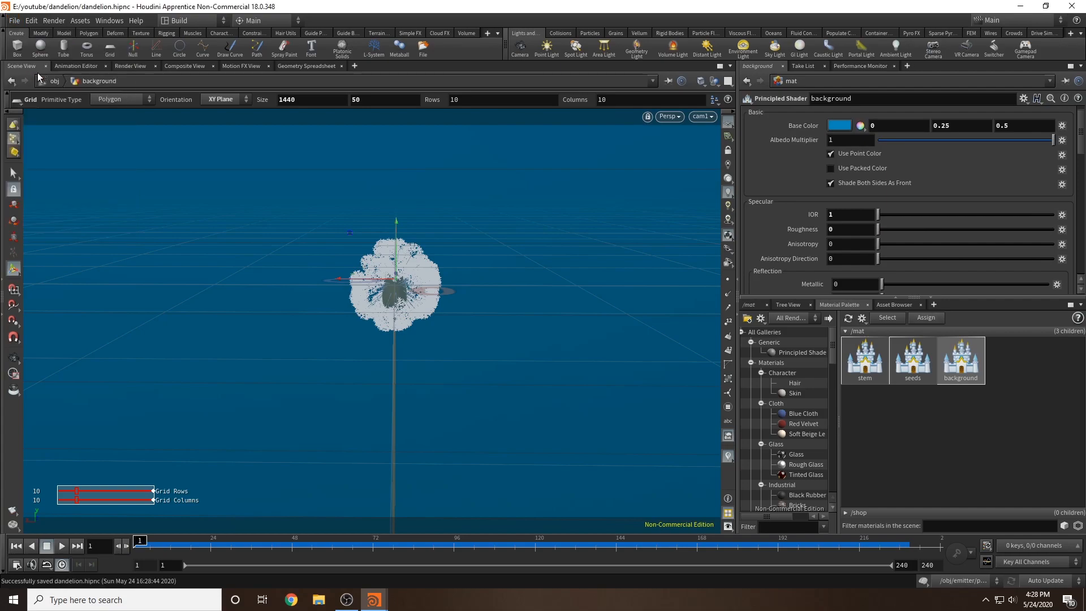
pyautogui.click(137, 67)
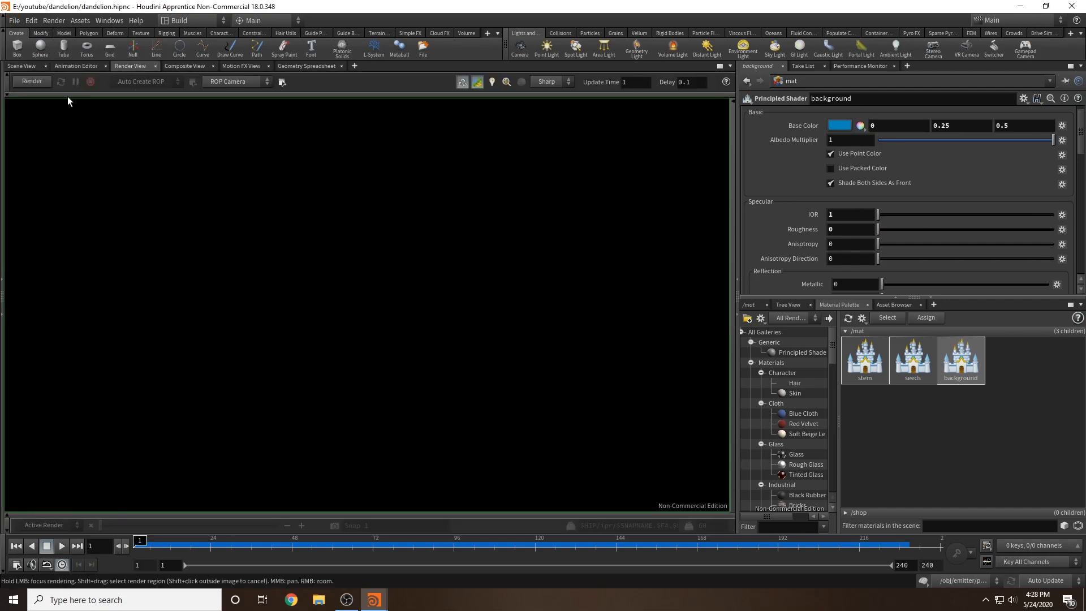
pyautogui.click(37, 80)
pyautogui.keyDown('shift'); pyautogui.moveTo(335, 211); pyautogui.dragTo(453, 329); pyautogui.keyUp('shift')
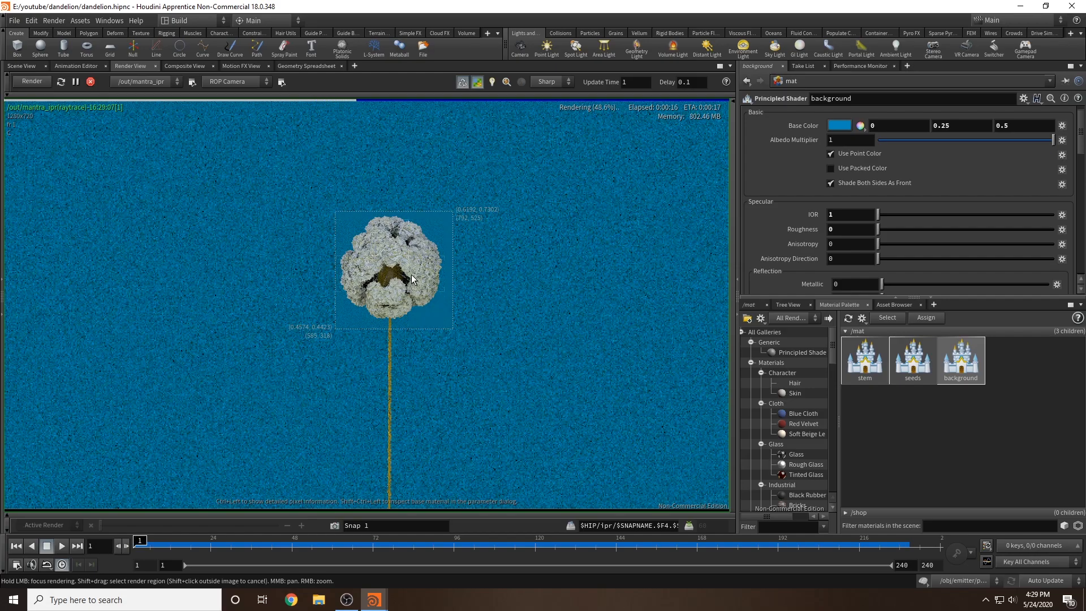
# - Add an Attribute Wrangle between transform1 and merge1 in the emitter object's network
pyautogui.click(749, 304)
pyautogui.click(819, 321)
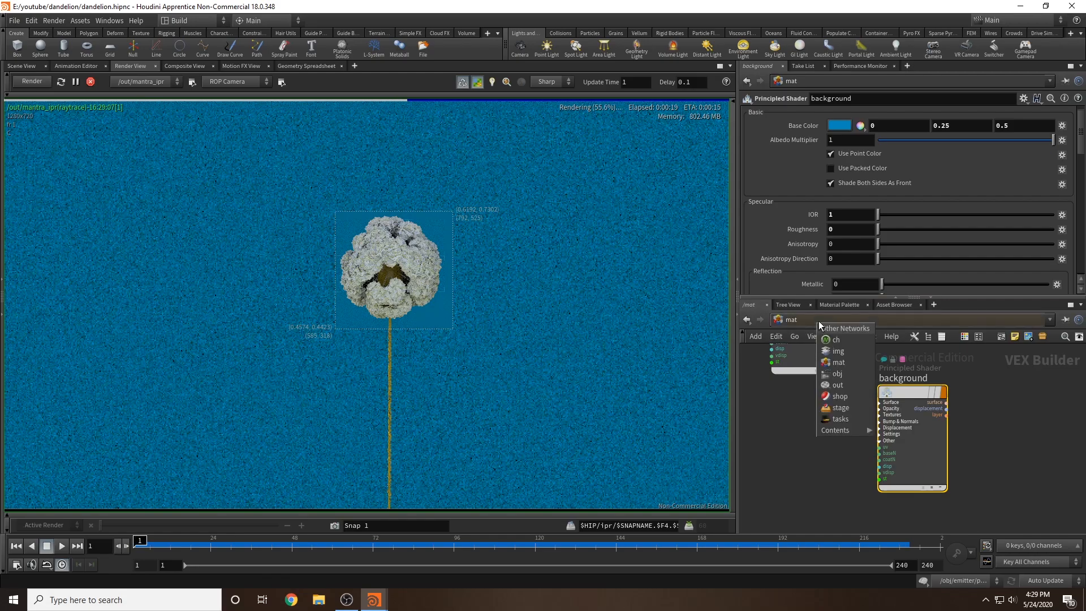
pyautogui.click(841, 376)
pyautogui.moveTo(840, 406); pyautogui.dragTo(982, 423, button='middle')
pyautogui.scroll(5, 972, 427)
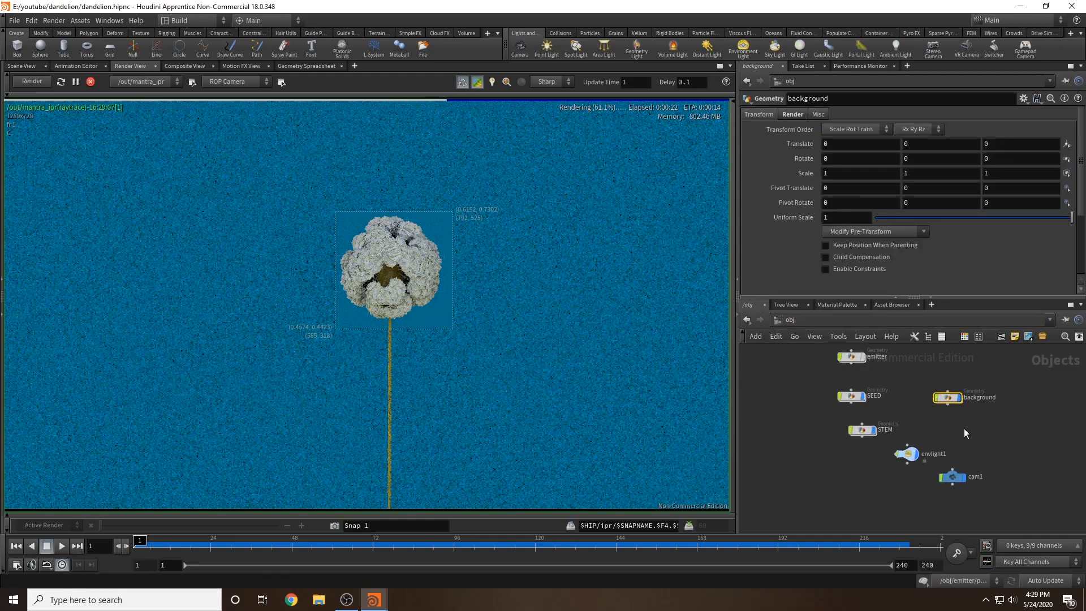
pyautogui.moveTo(911, 422); pyautogui.dragTo(938, 463, button='middle')
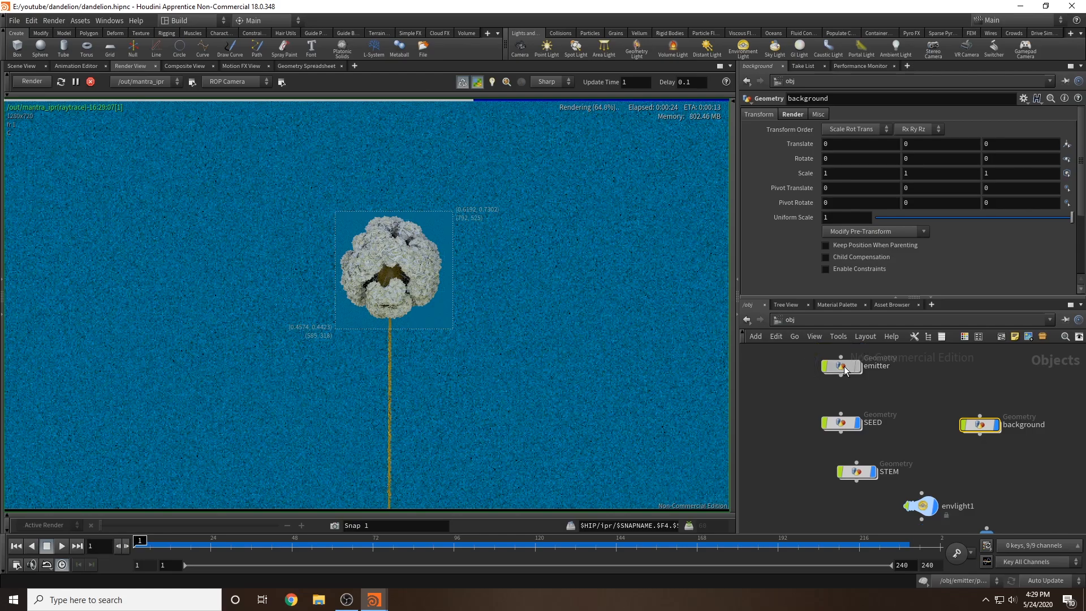
pyautogui.doubleClick(844, 366)
pyautogui.moveTo(877, 399)
pyautogui.mouseDown(button='middle')
pyautogui.moveTo(840, 498)
pyautogui.moveTo(817, 514)
pyautogui.mouseUp(button='middle')
pyautogui.moveTo(867, 446); pyautogui.dragTo(851, 497, button='middle')
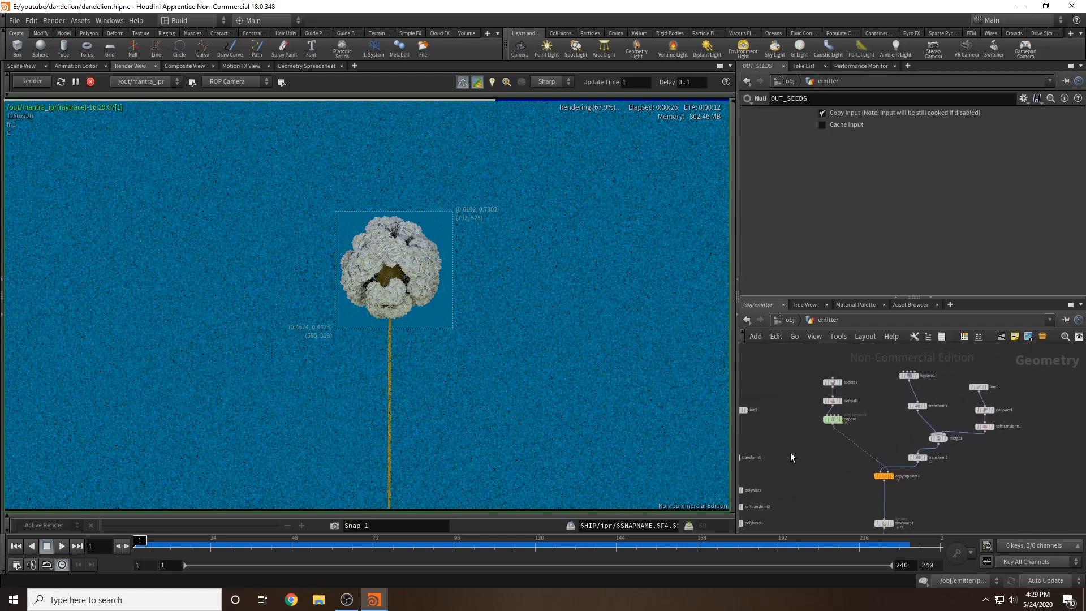
pyautogui.moveTo(892, 423); pyautogui.dragTo(860, 430, button='middle')
pyautogui.scroll(2, 861, 429)
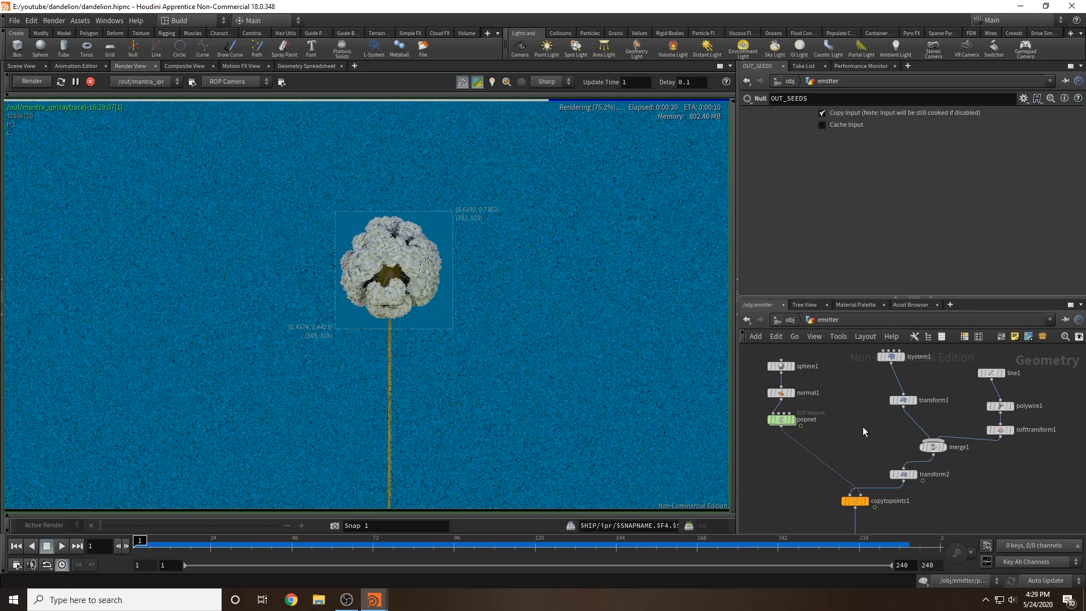
pyautogui.press('Tab')
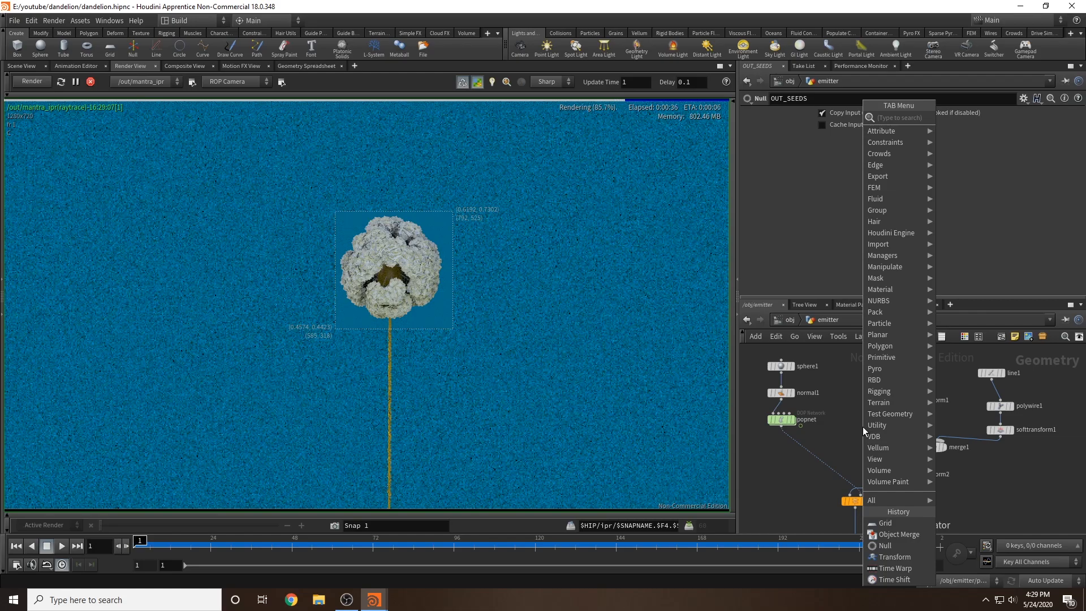
pyautogui.write('attribute wrang')
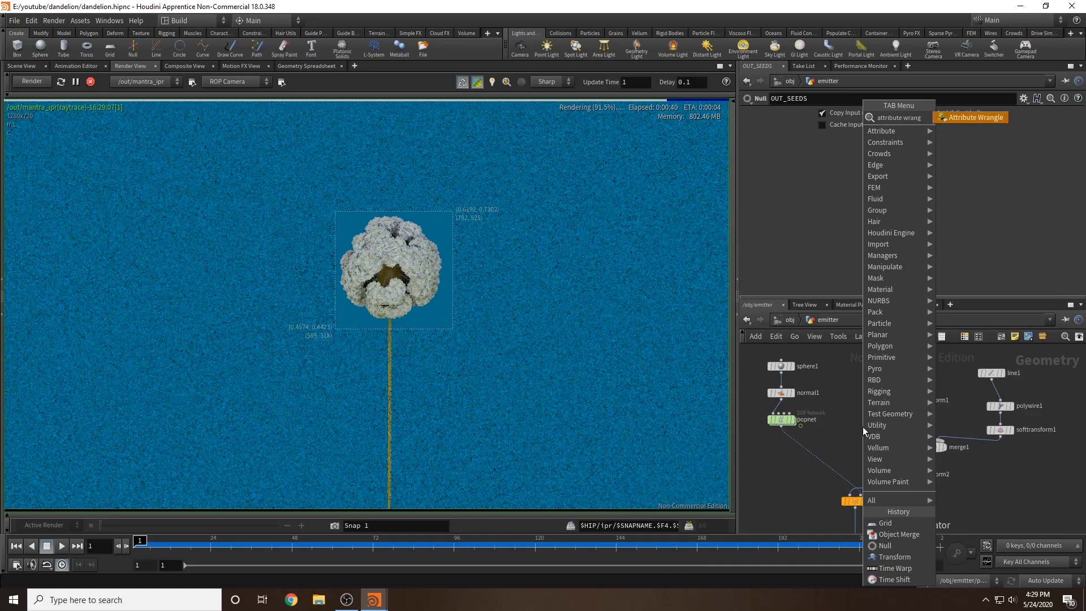
pyautogui.press('Return')
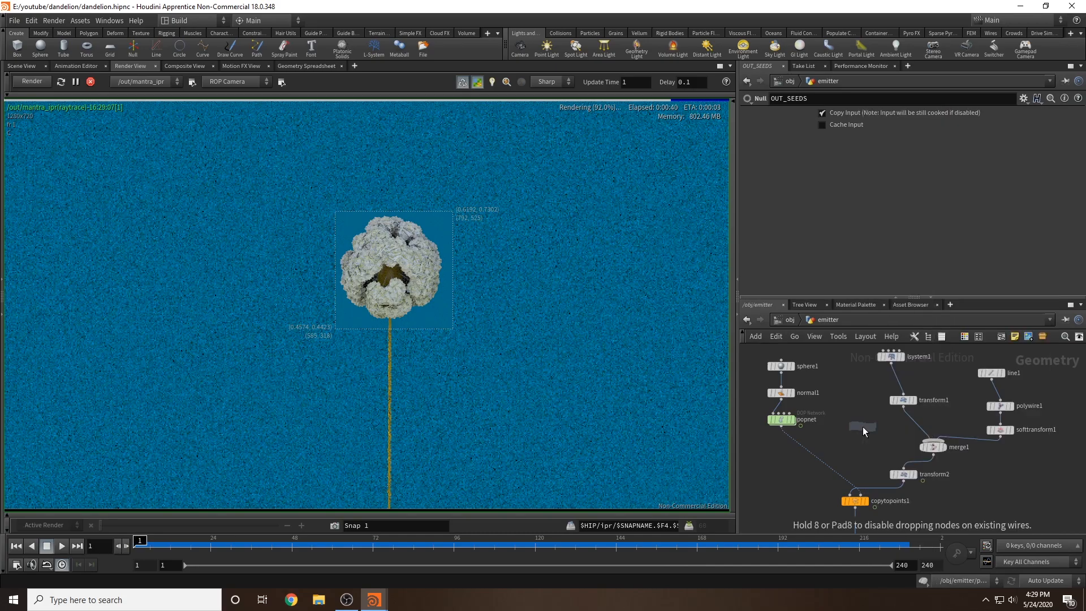
pyautogui.click(915, 425)
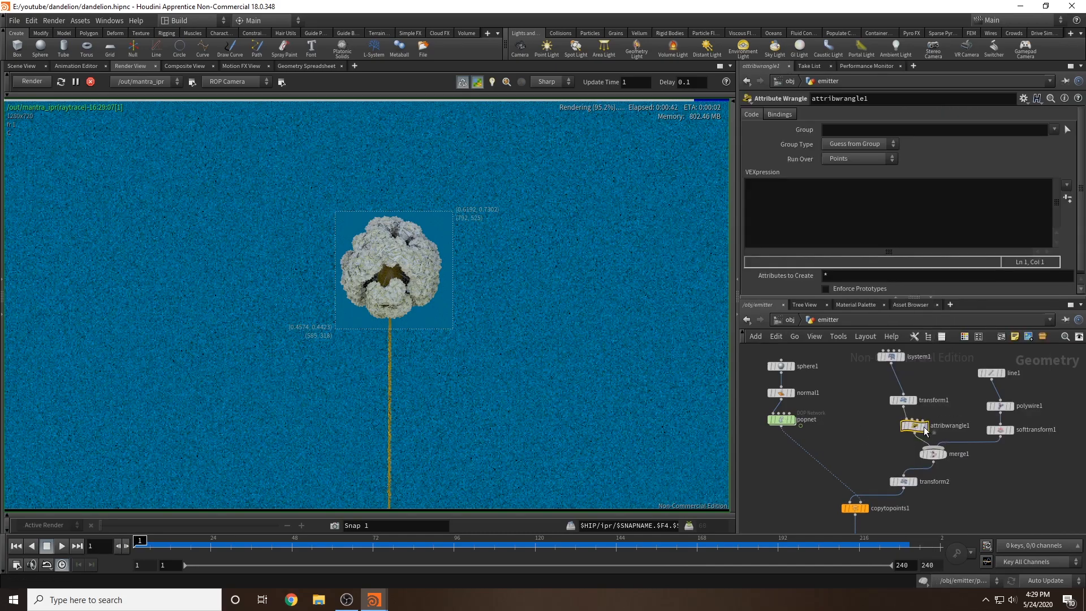
pyautogui.click(802, 196)
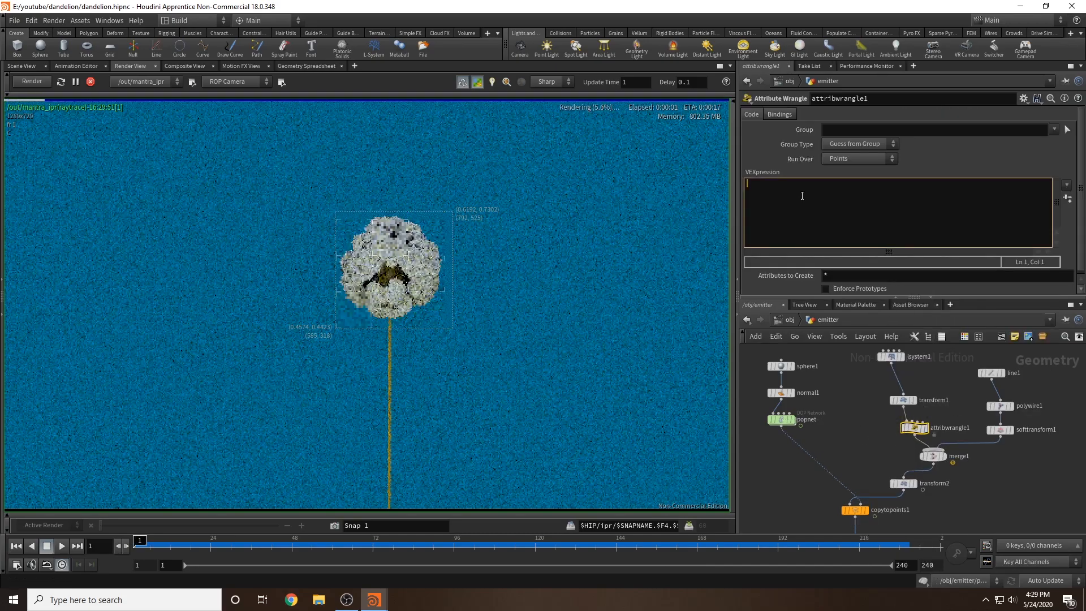
pyautogui.write('@pscale =')
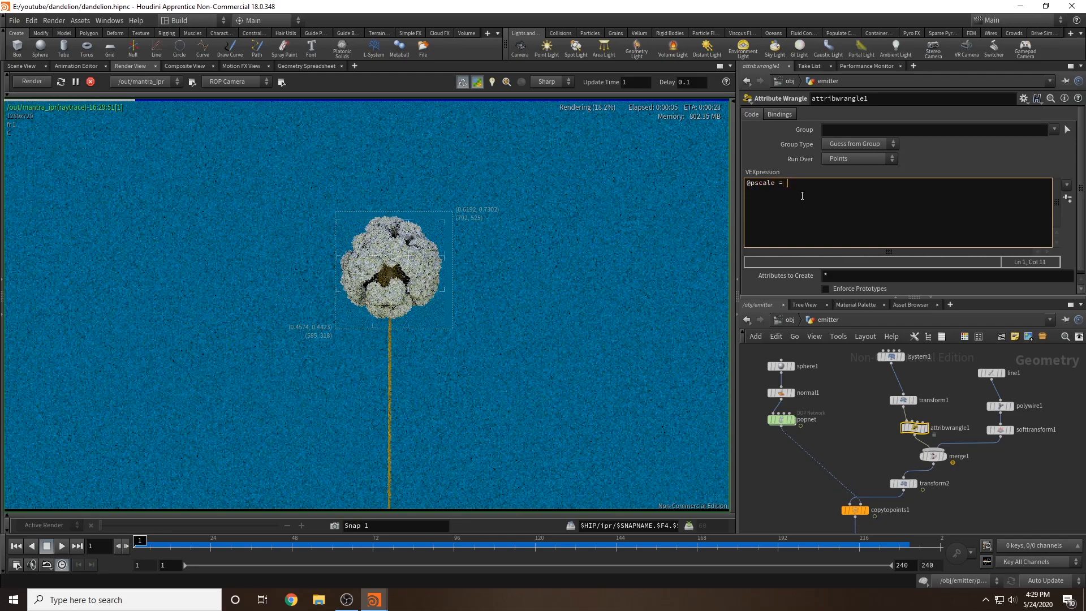
pyautogui.write(' 0.01;')
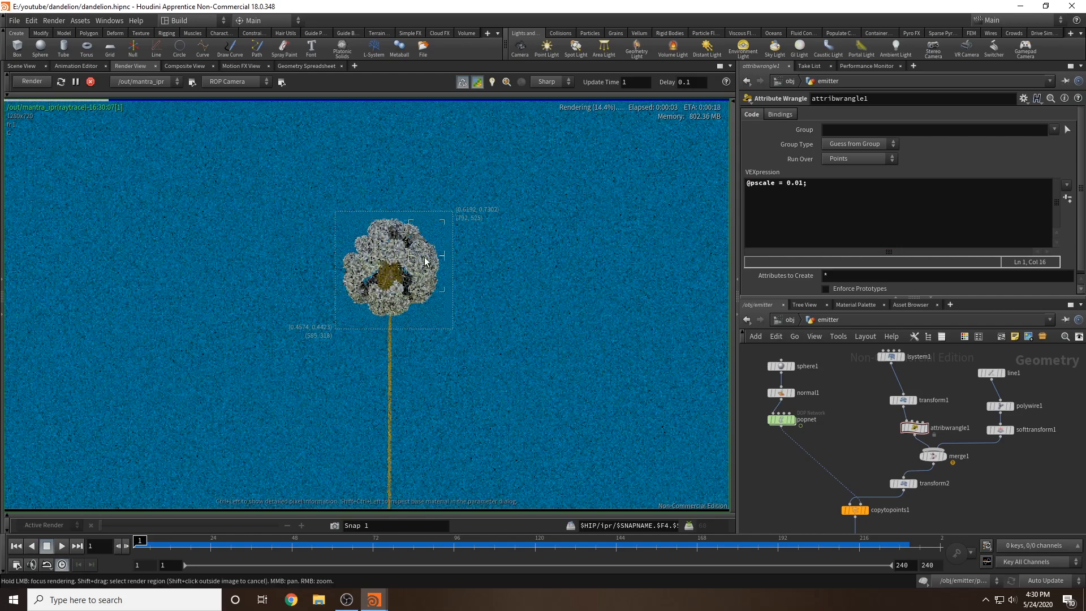
pyautogui.click(831, 210)
pyautogui.press('BackSpace')
pyautogui.write('01')
pyautogui.click(862, 381)
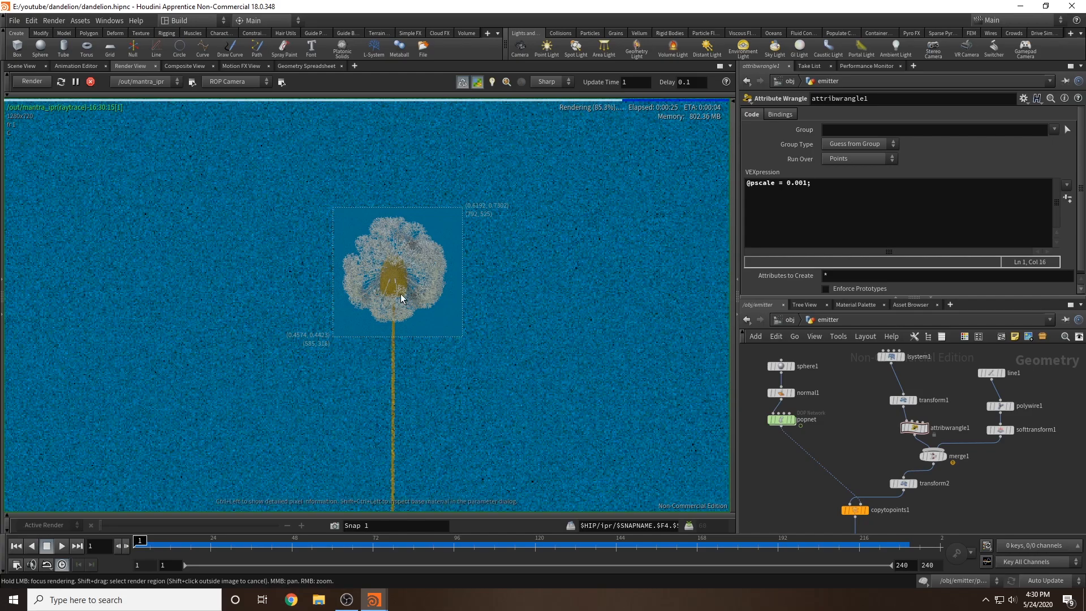
# - Set the Impulse Count of source_first_input inside popnet to 100
pyautogui.moveTo(784, 423)
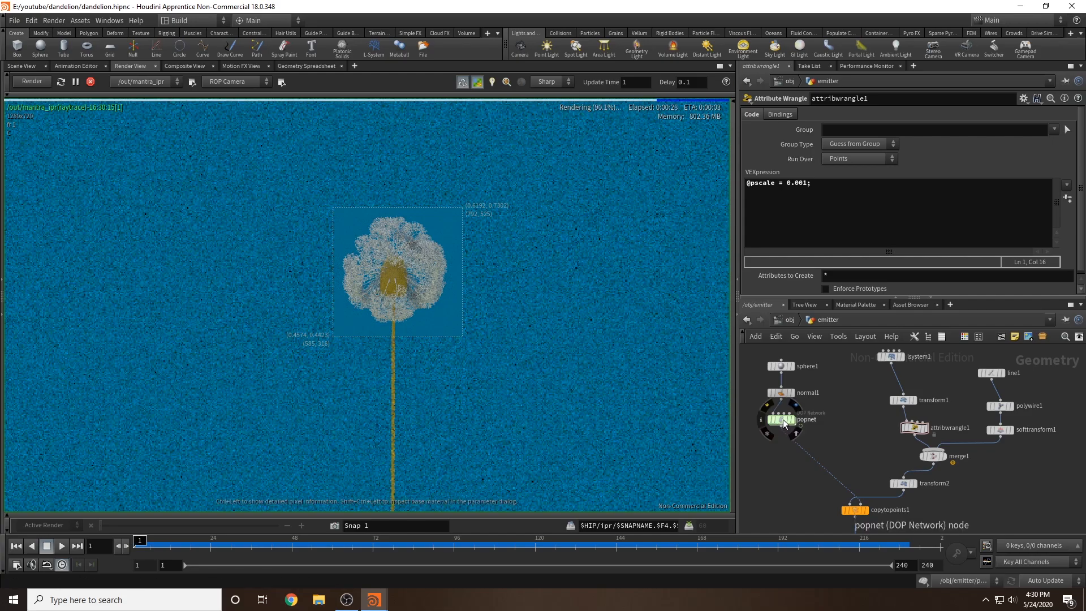
pyautogui.doubleClick(783, 419)
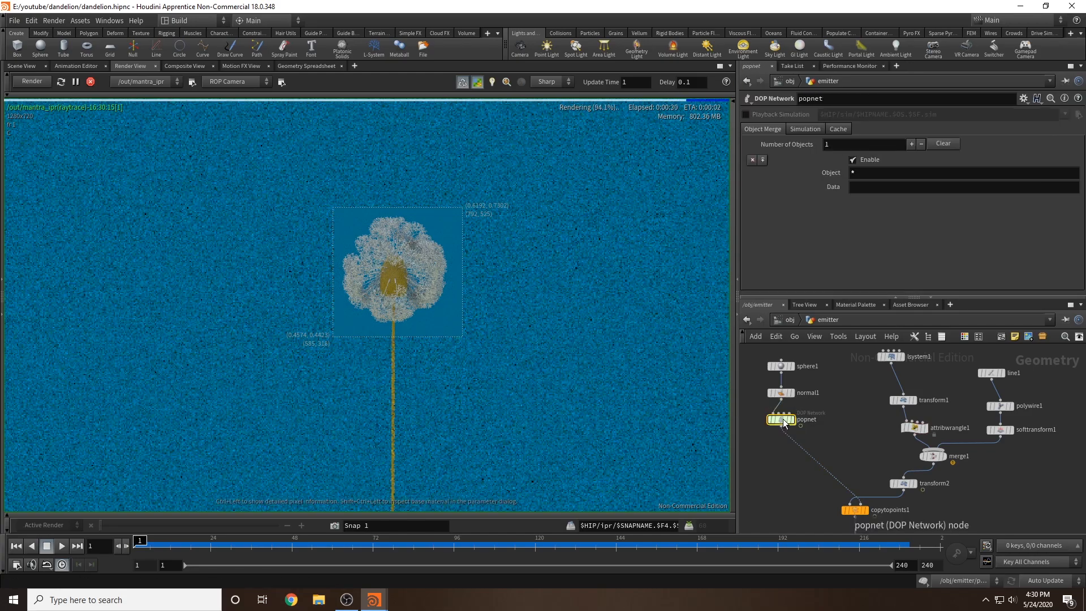
pyautogui.scroll(3, 810, 233)
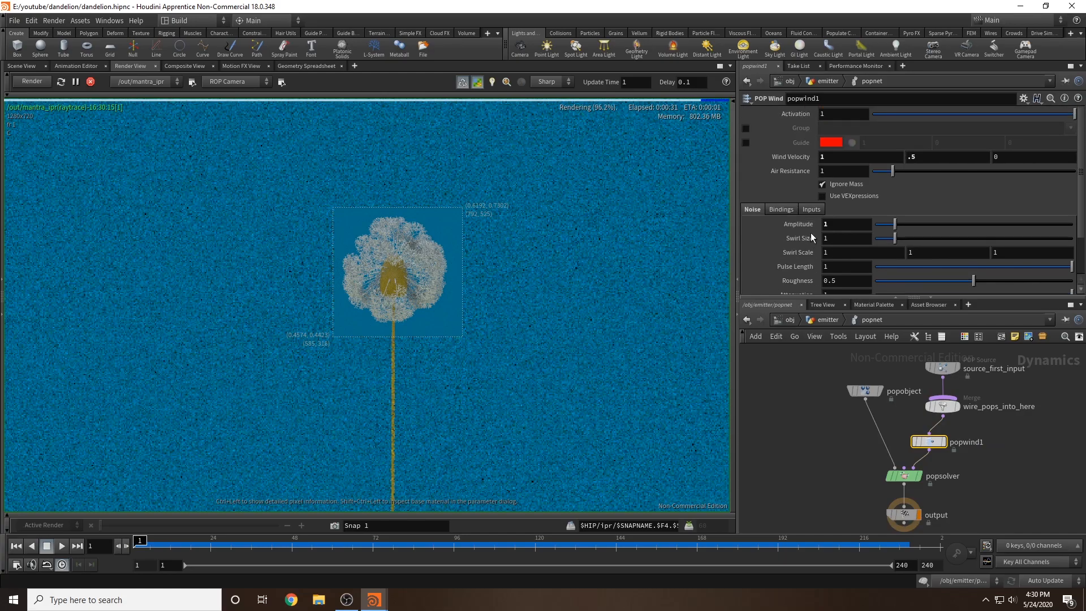
pyautogui.click(947, 367)
pyautogui.click(847, 159)
pyautogui.write('10')
pyautogui.press('Return')
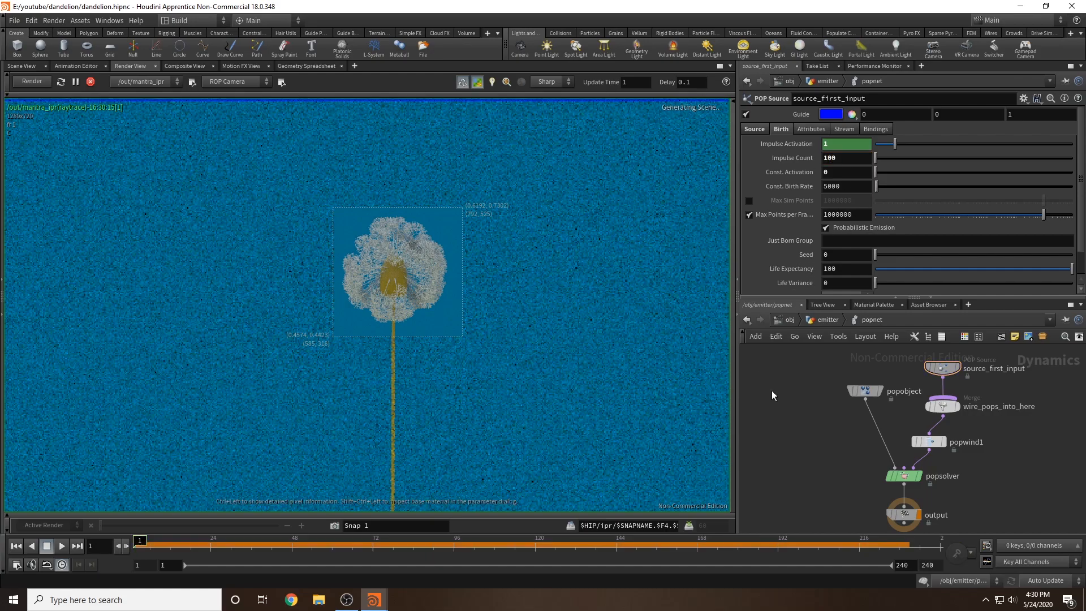
pyautogui.click(772, 390)
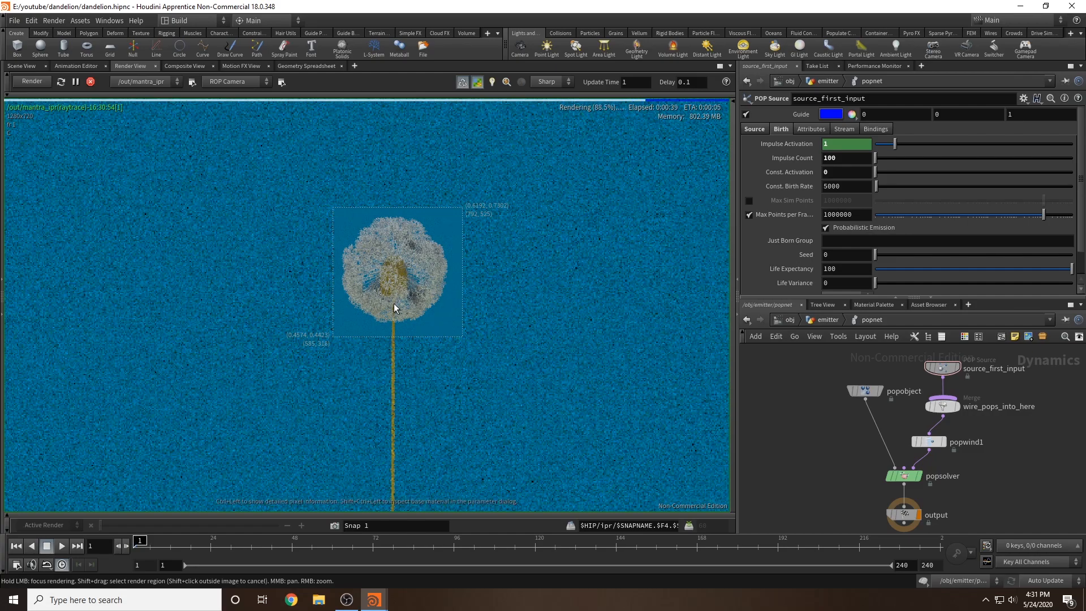
# - Shift the stem material's Base Color from yellow towards green by lowering its red component
pyautogui.click(874, 305)
pyautogui.click(874, 367)
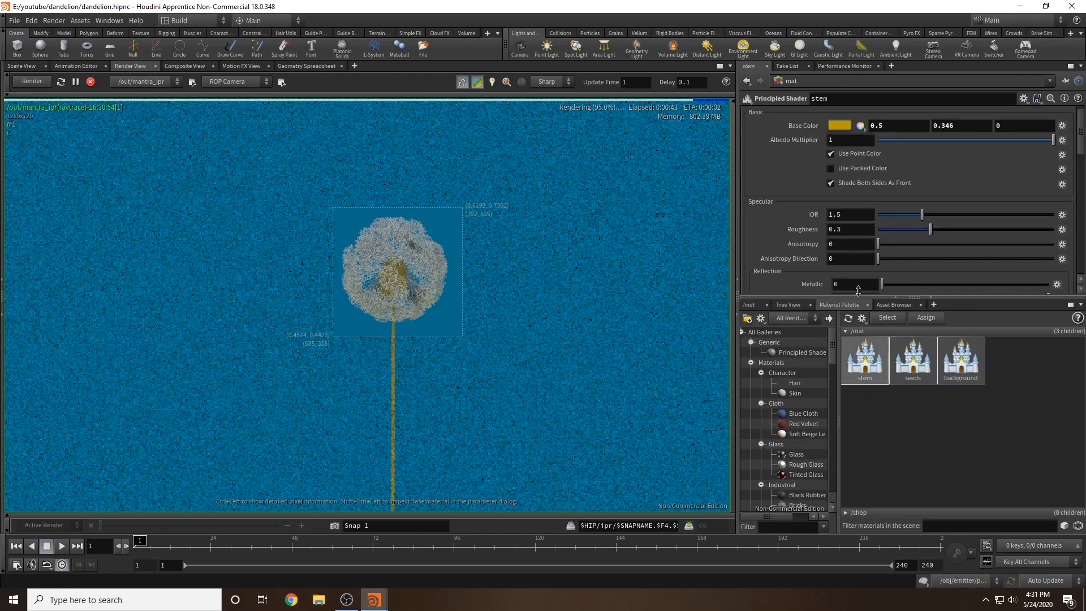
pyautogui.click(840, 126)
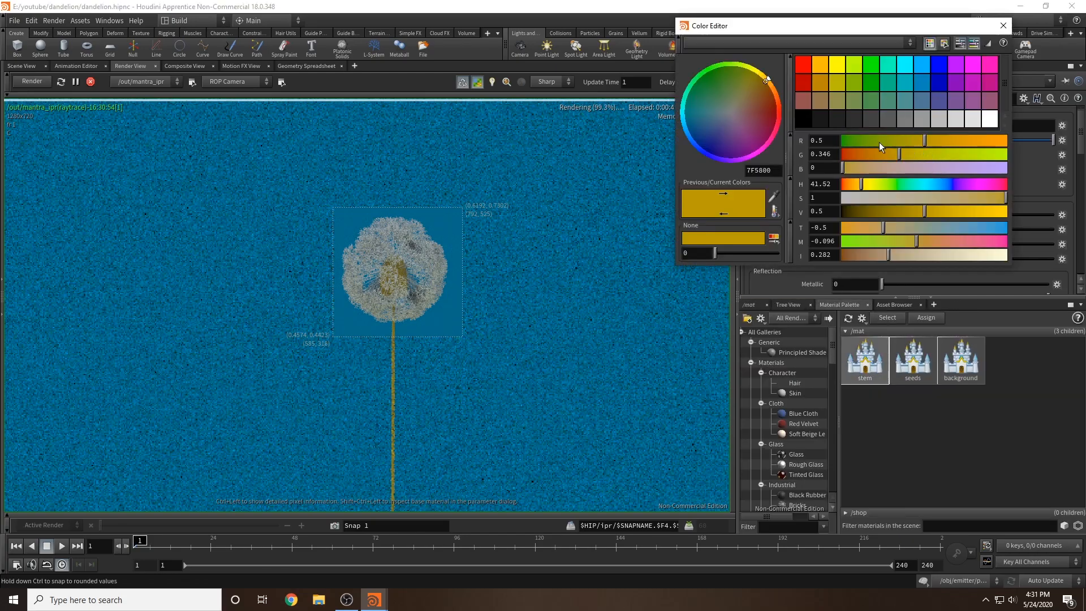
pyautogui.click(880, 141)
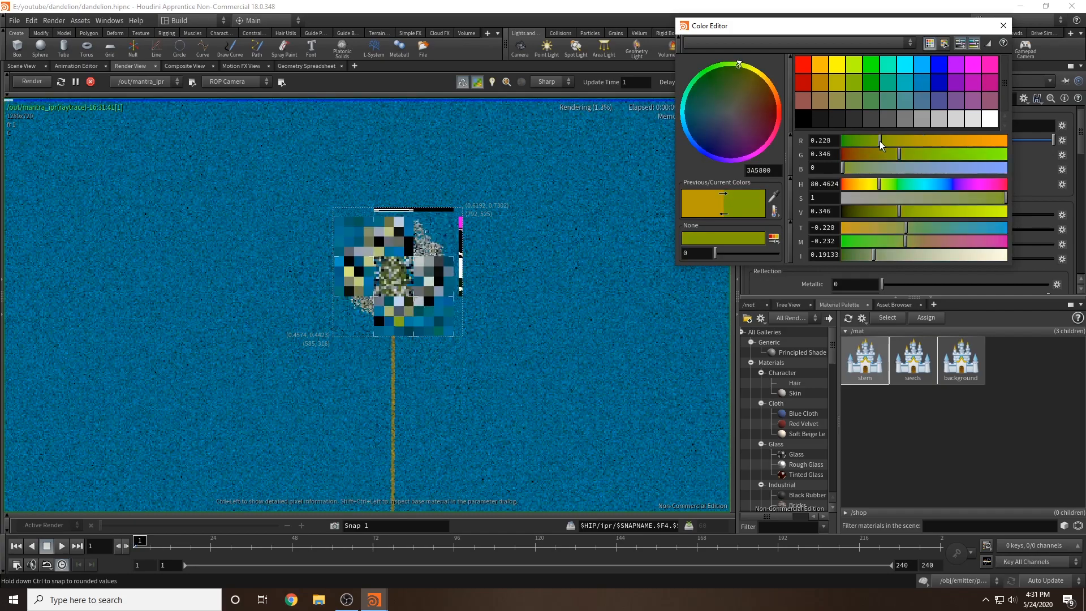
pyautogui.moveTo(879, 141); pyautogui.dragTo(870, 141)
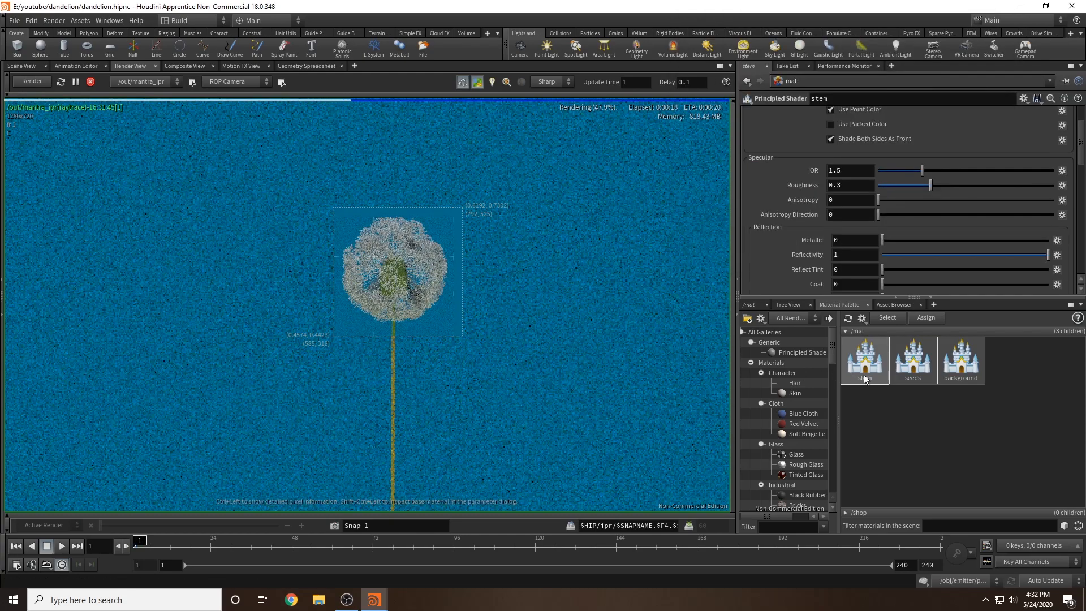
# - Set the seeds material's Reflectivity to 0 and its IOR to 1
pyautogui.click(910, 365)
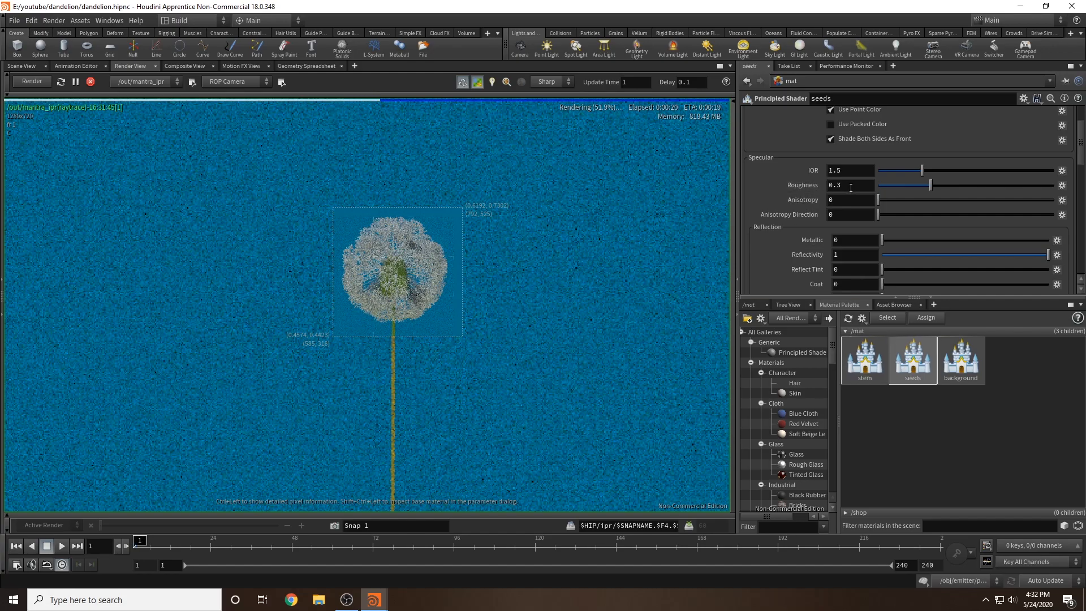
pyautogui.click(868, 256)
pyautogui.write('0')
pyautogui.press('Return')
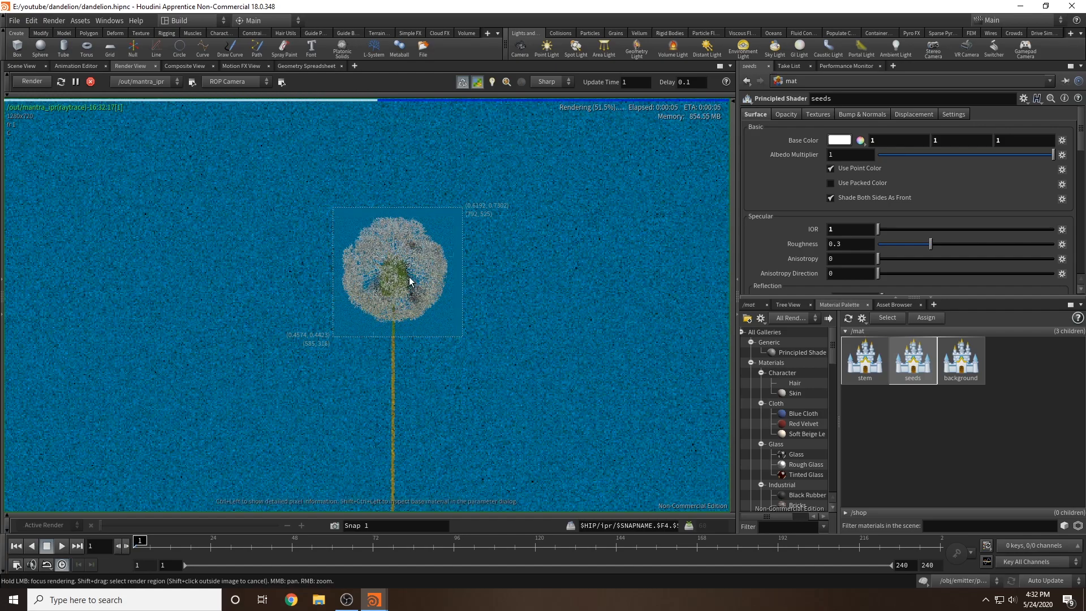
# - Set the seeds material's Roughness to 0 and its Albedo Multiplier to 3
pyautogui.click(857, 244)
pyautogui.write('0')
pyautogui.press('Return')
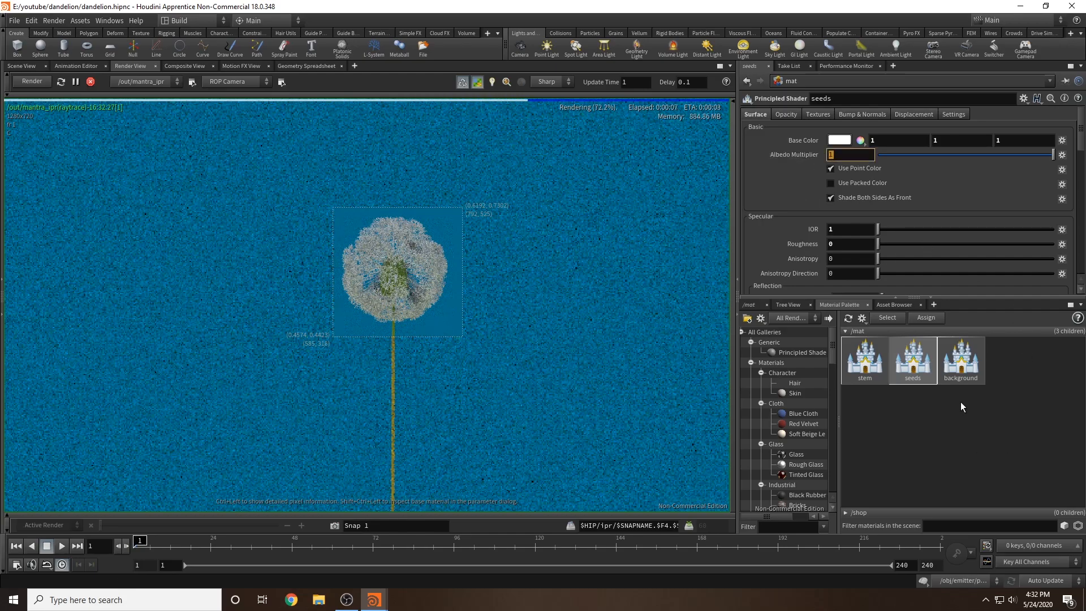
pyautogui.press('Return')
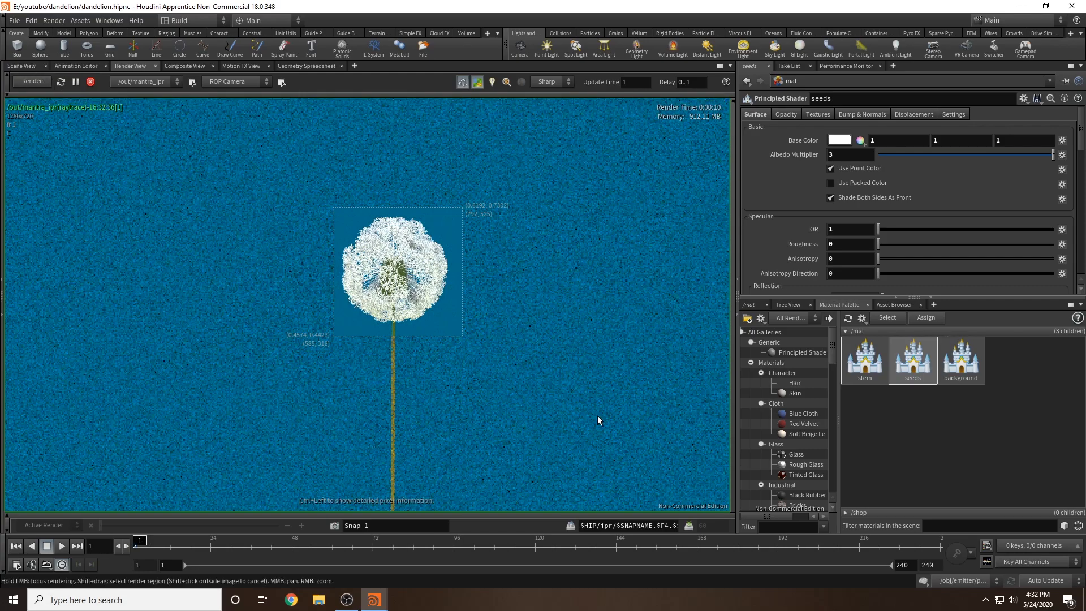
# - Clear the render region around the dandelion head and save the scene file from the scene view
pyautogui.keyDown('shift'); pyautogui.moveTo(728, 508); pyautogui.dragTo(4, 97); pyautogui.keyUp('shift')
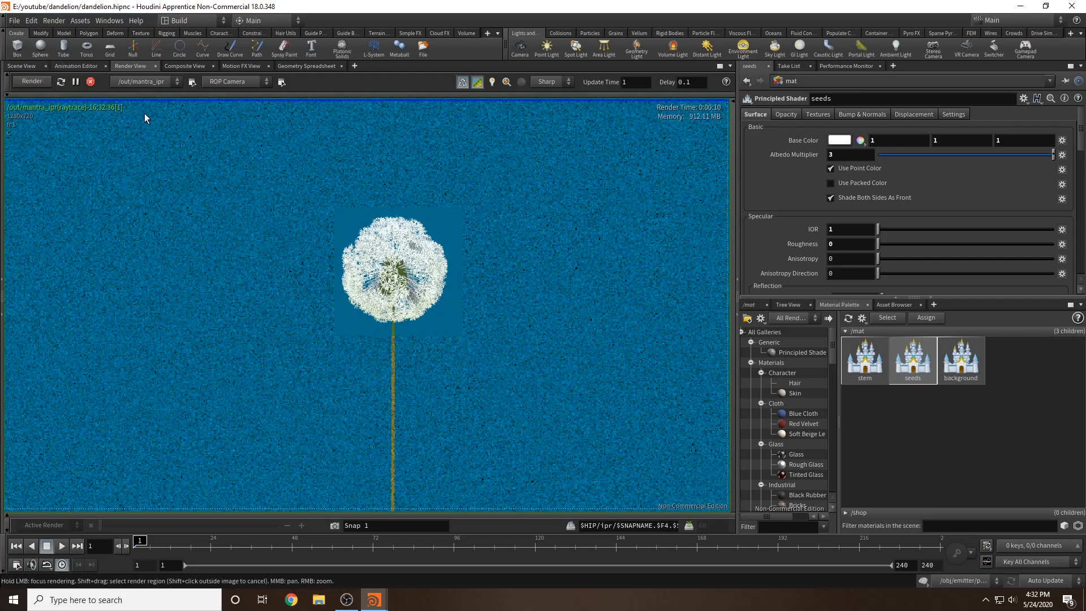
pyautogui.click(20, 66)
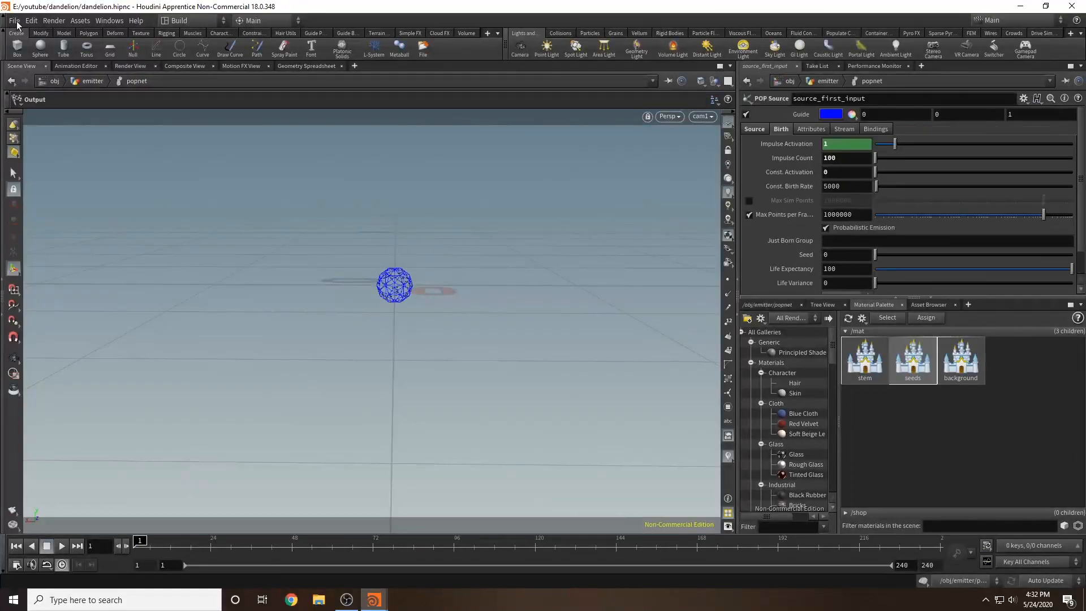
pyautogui.click(31, 20)
pyautogui.click(31, 74)
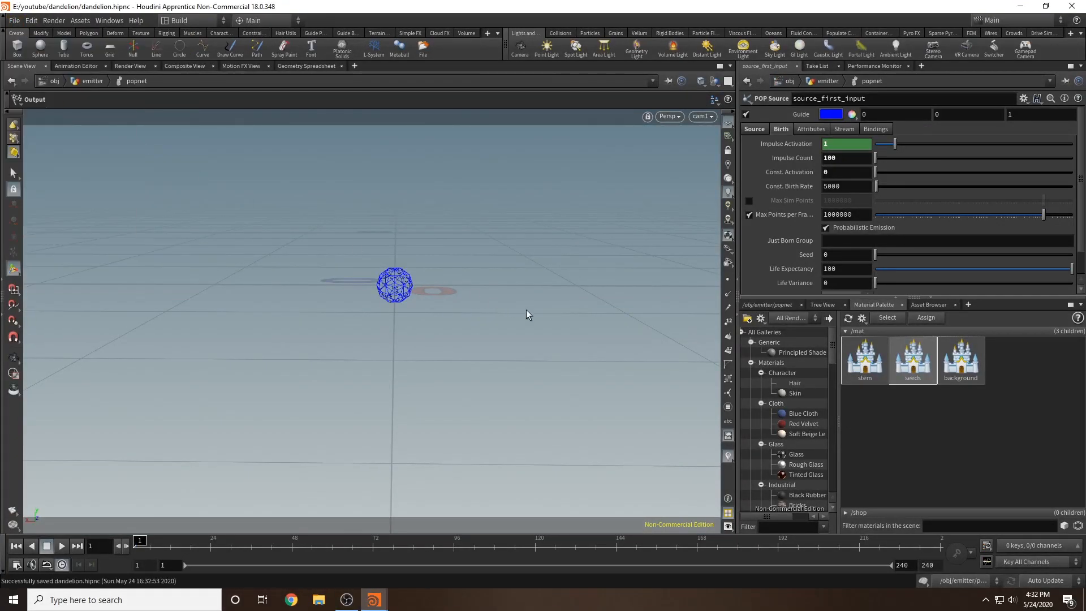
# - Move cam1 closer to the dandelion, to about -0.10, 0.40, -3.68, and keyframe its Translate and Rotate at frame 1
pyautogui.click(758, 305)
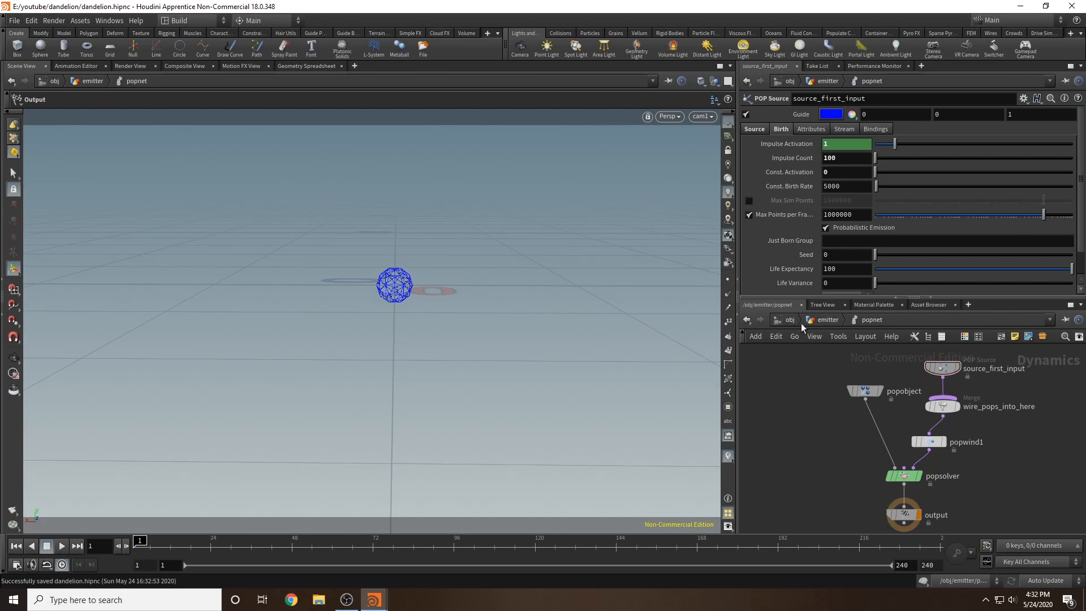
pyautogui.click(824, 319)
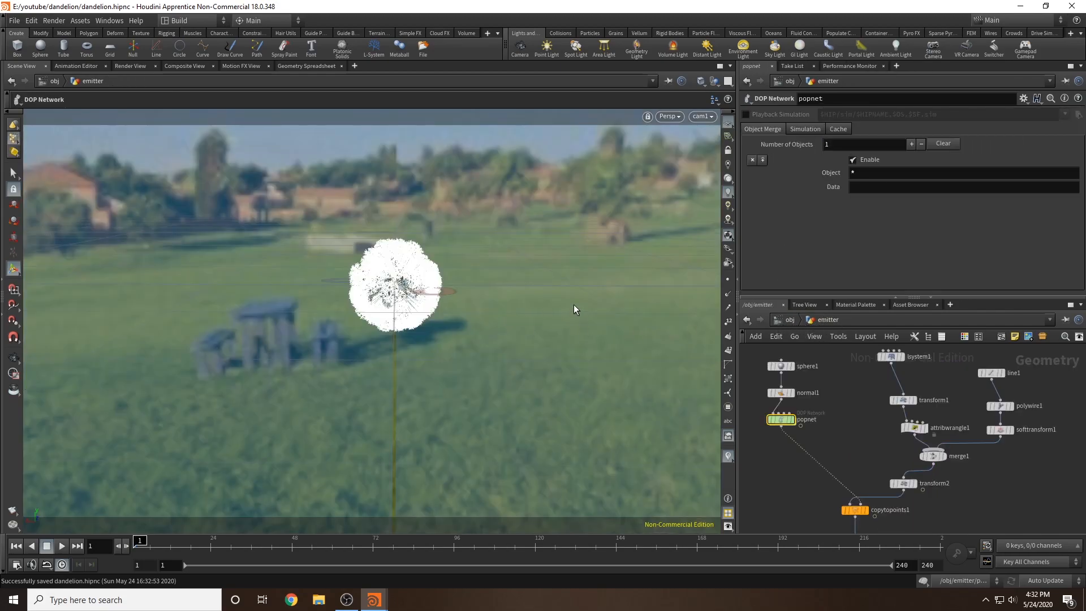
pyautogui.click(847, 403)
pyautogui.click(788, 320)
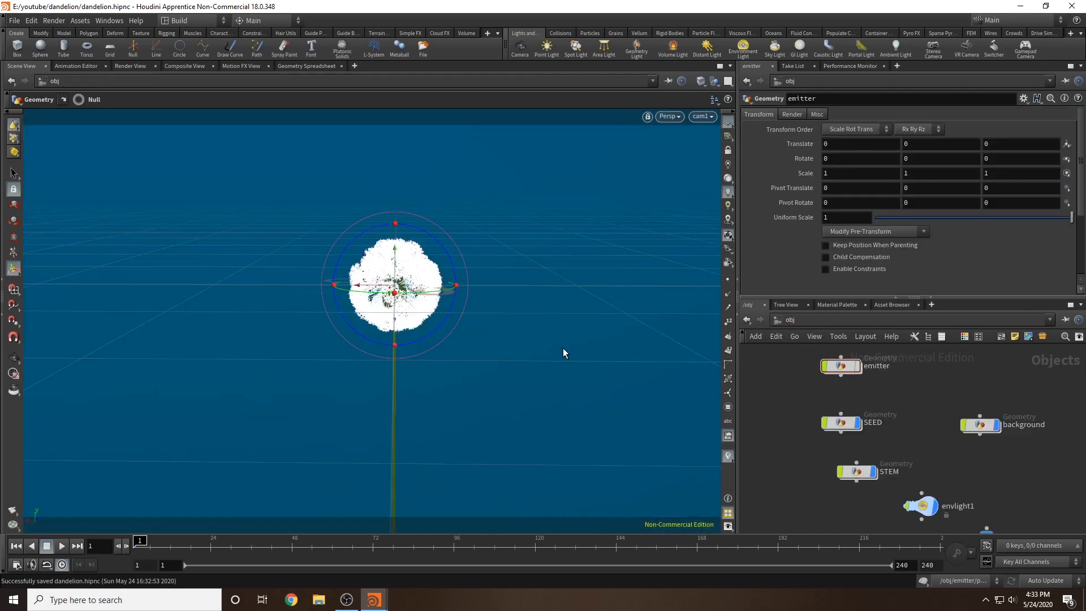
pyautogui.moveTo(983, 472); pyautogui.dragTo(913, 403, button='middle')
pyautogui.click(917, 468)
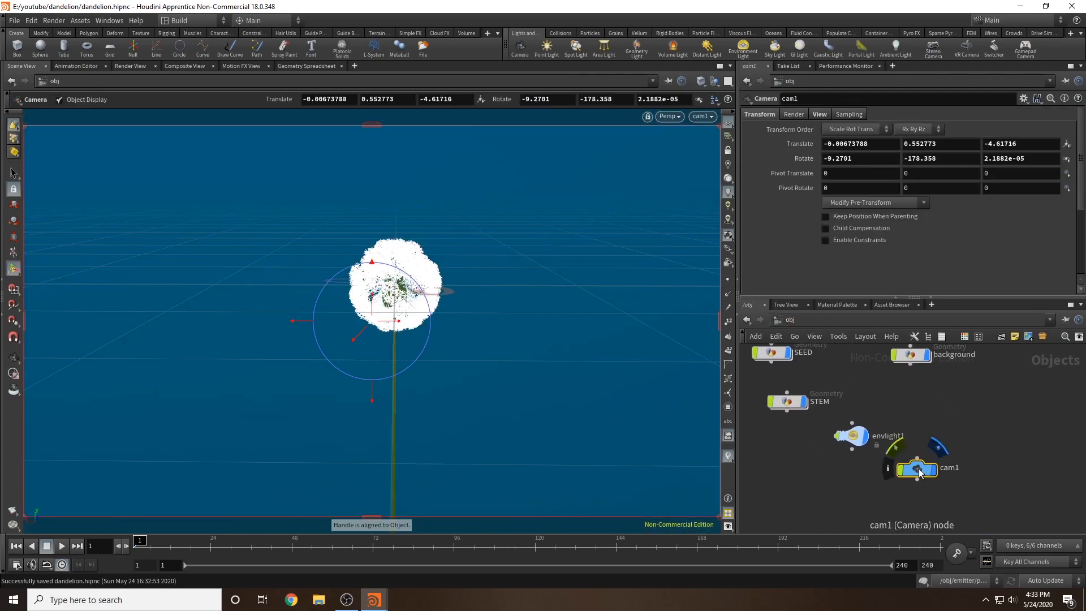
pyautogui.moveTo(356, 334); pyautogui.dragTo(411, 329)
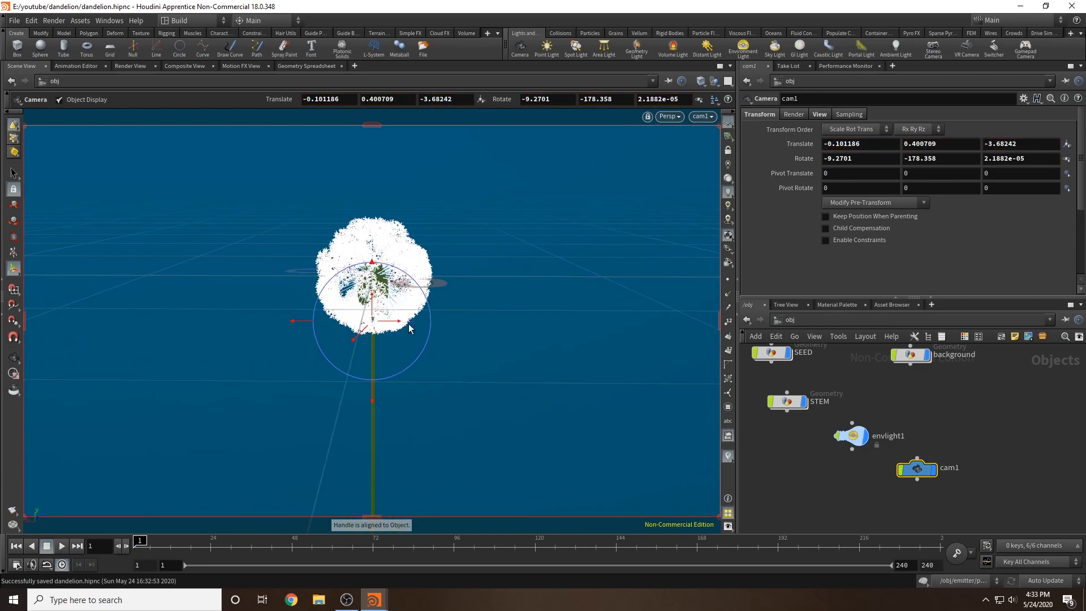
pyautogui.keyDown('alt'); pyautogui.click(805, 146); pyautogui.keyUp('alt')
pyautogui.keyDown('alt'); pyautogui.click(804, 161); pyautogui.keyUp('alt')
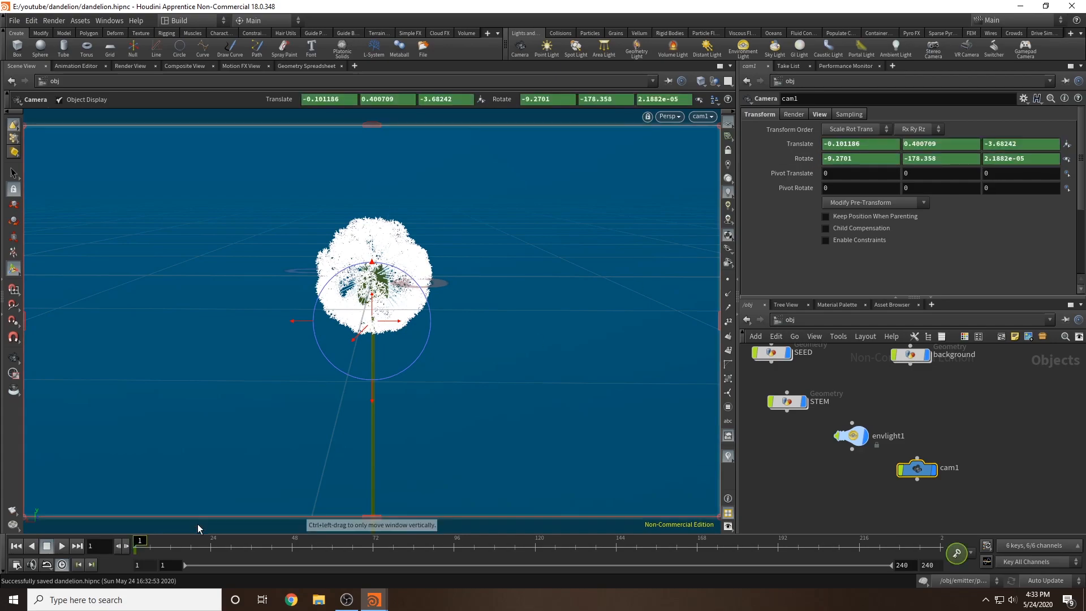
# - Keyframe cam1's unchanged Translate and Rotate at frame 24
pyautogui.click(210, 544)
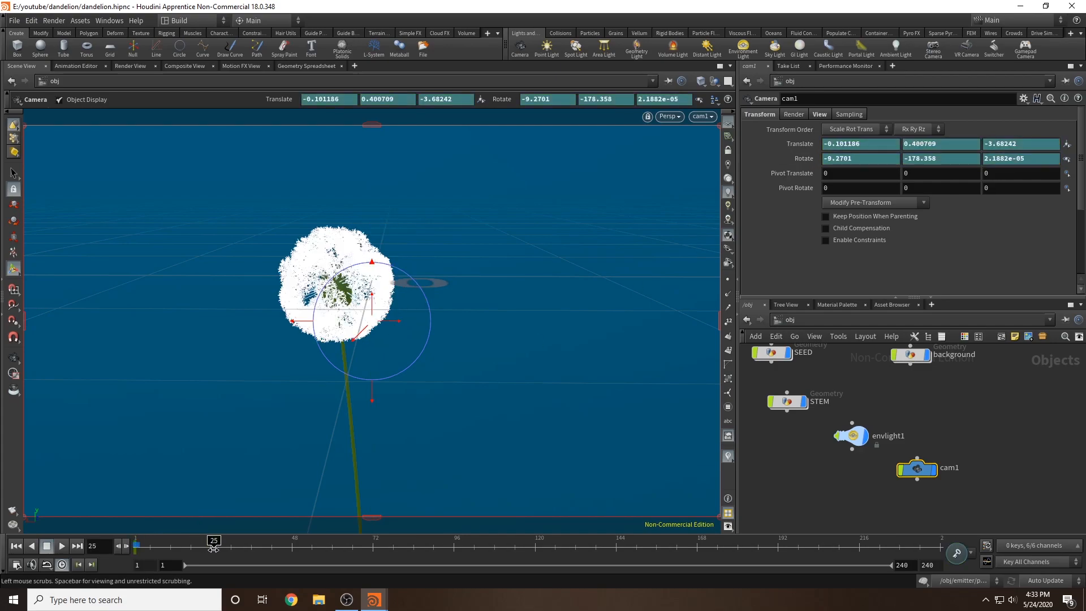
pyautogui.keyDown('alt'); pyautogui.click(792, 147); pyautogui.keyUp('alt')
pyautogui.keyDown('alt'); pyautogui.click(795, 160); pyautogui.keyUp('alt')
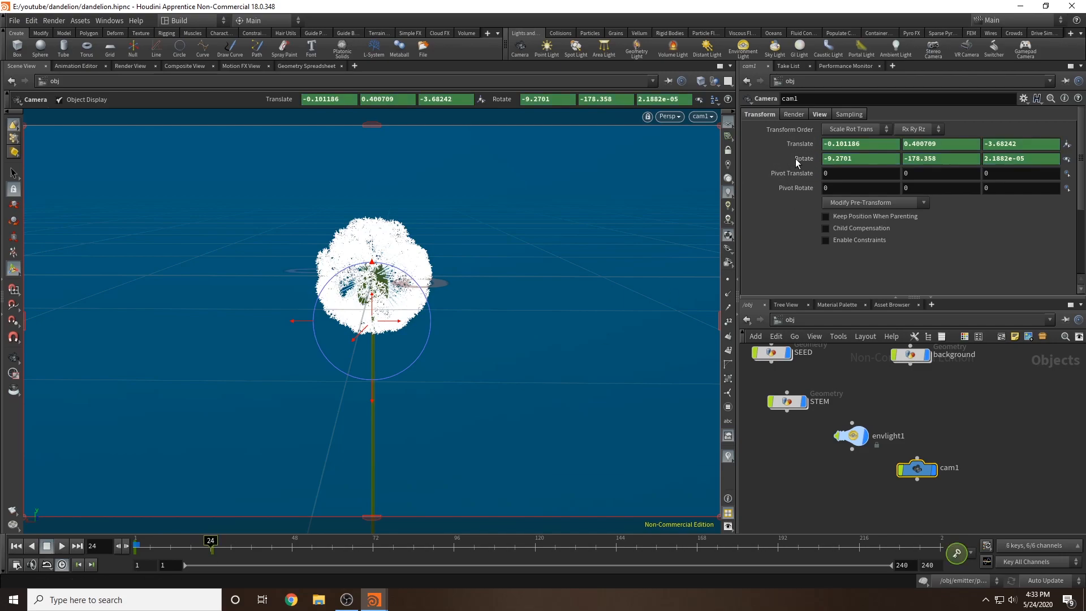
pyautogui.click(366, 543)
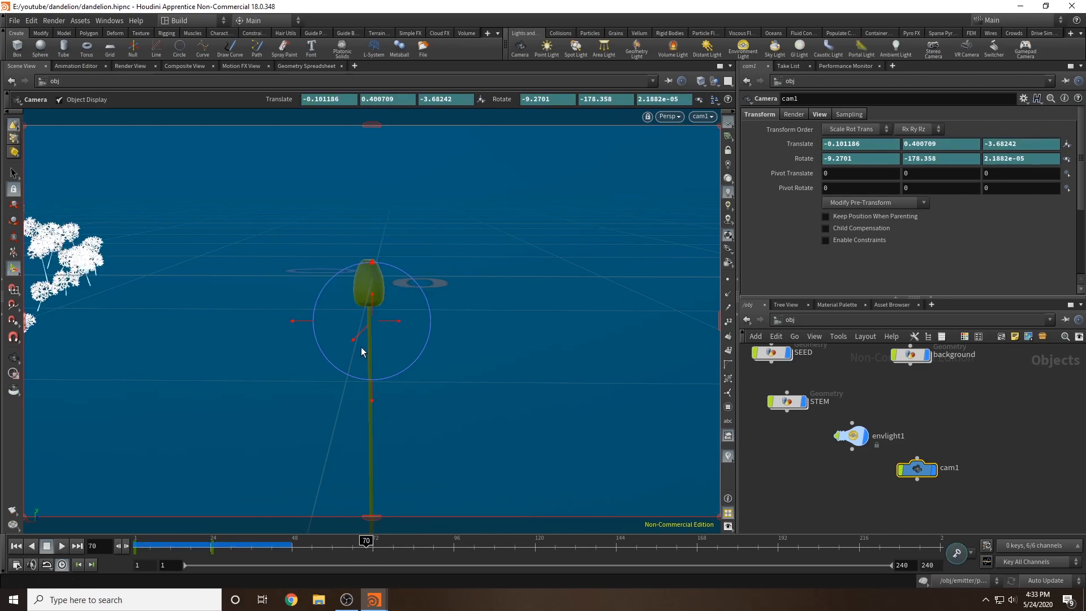
pyautogui.moveTo(361, 332); pyautogui.dragTo(93, 573)
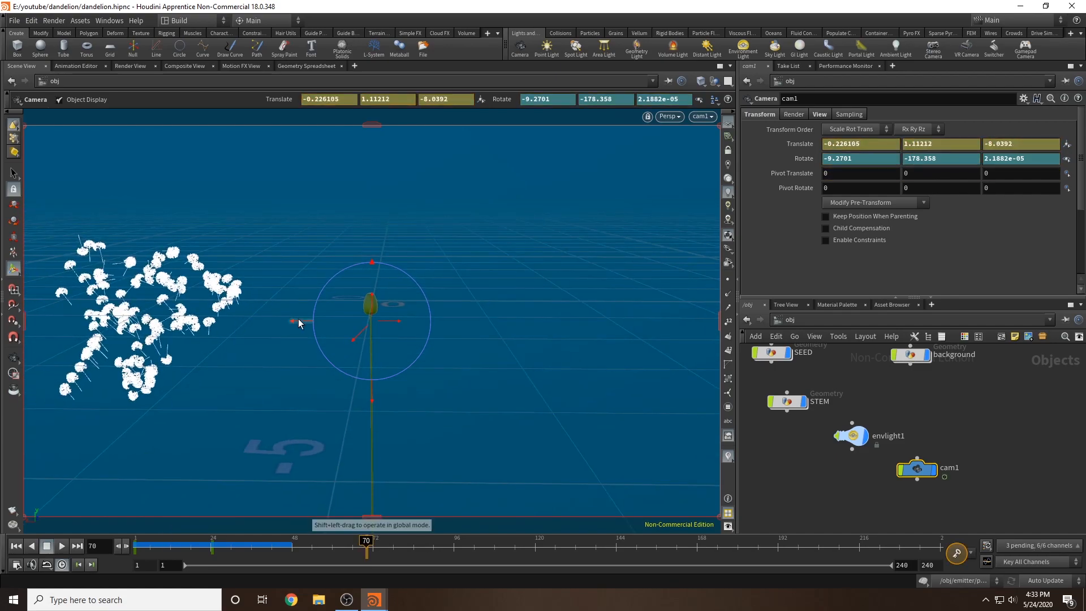
pyautogui.hotkey('ctrl', 'z')
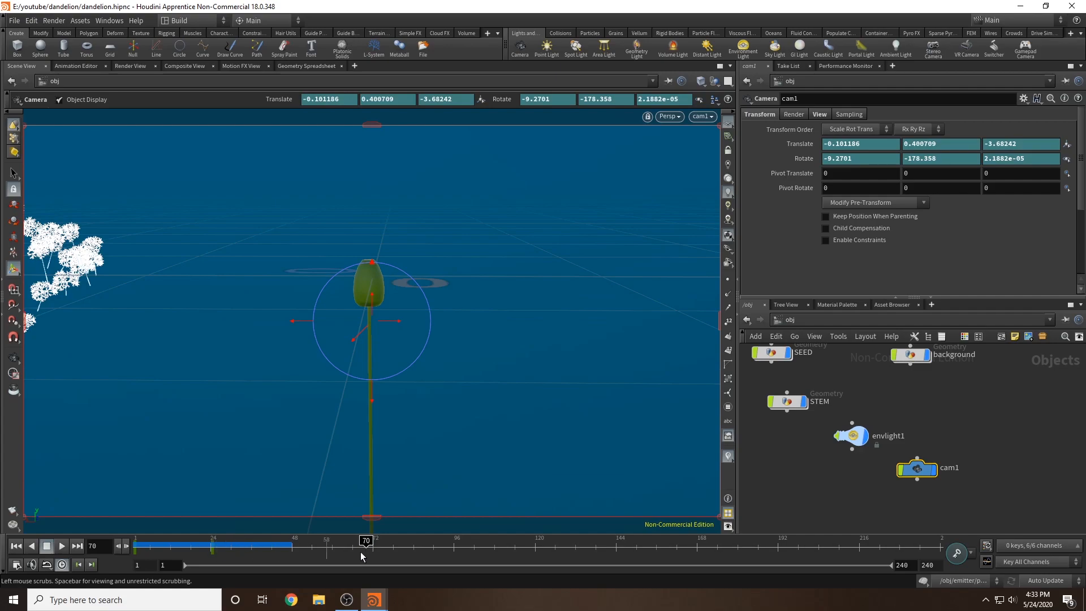
# - At frame 240, move cam1 back, up and sideways to about 5.64, 5.05, -17.98 and keyframe its Translate and Rotate
pyautogui.moveTo(774, 557); pyautogui.dragTo(940, 545)
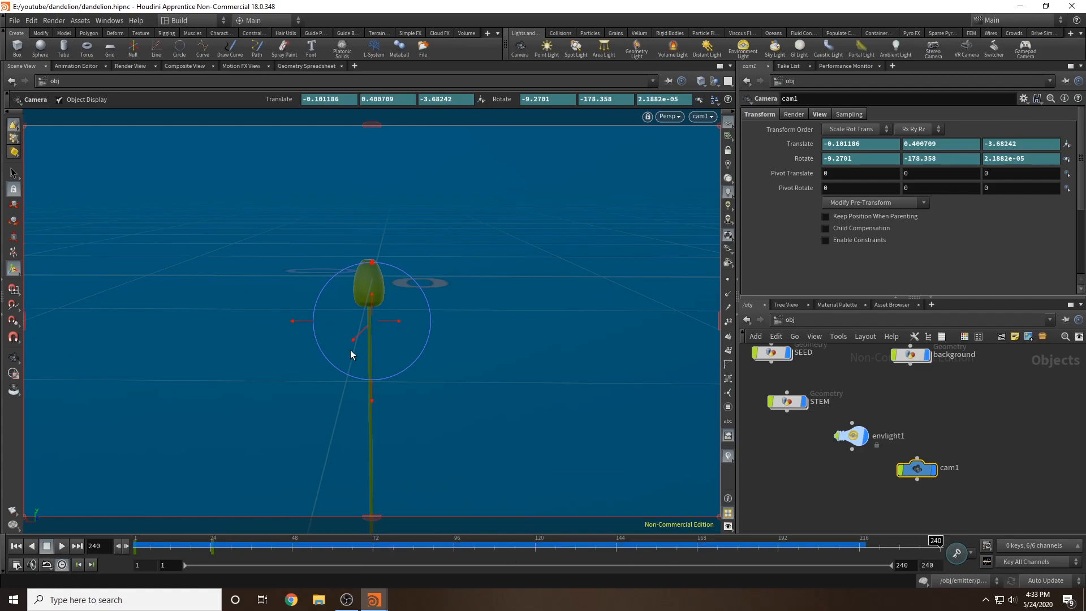
pyautogui.moveTo(363, 332); pyautogui.dragTo(22, 540)
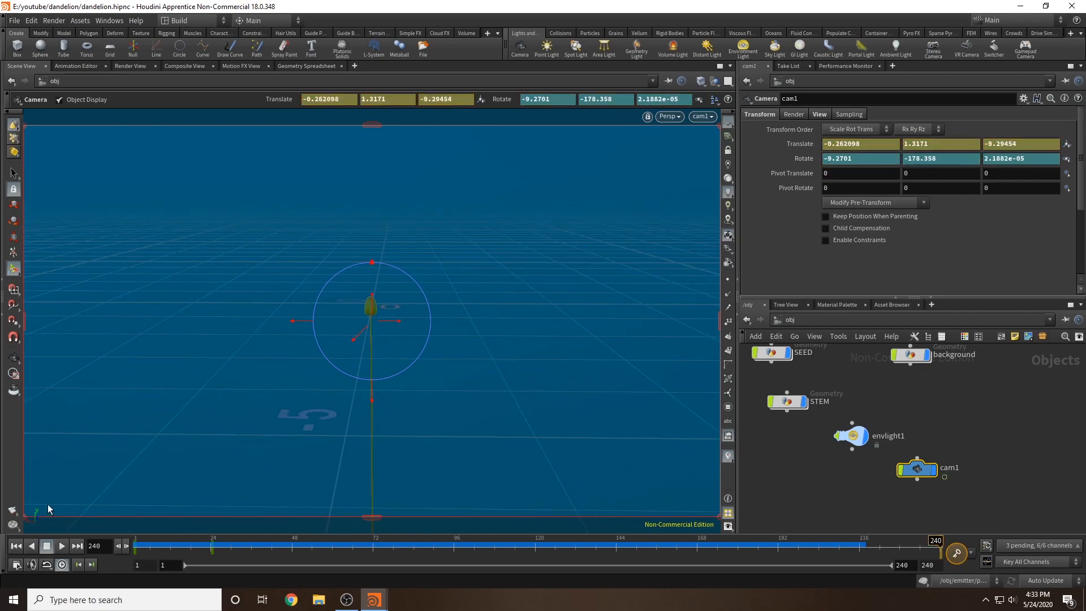
pyautogui.moveTo(325, 321); pyautogui.dragTo(284, 359)
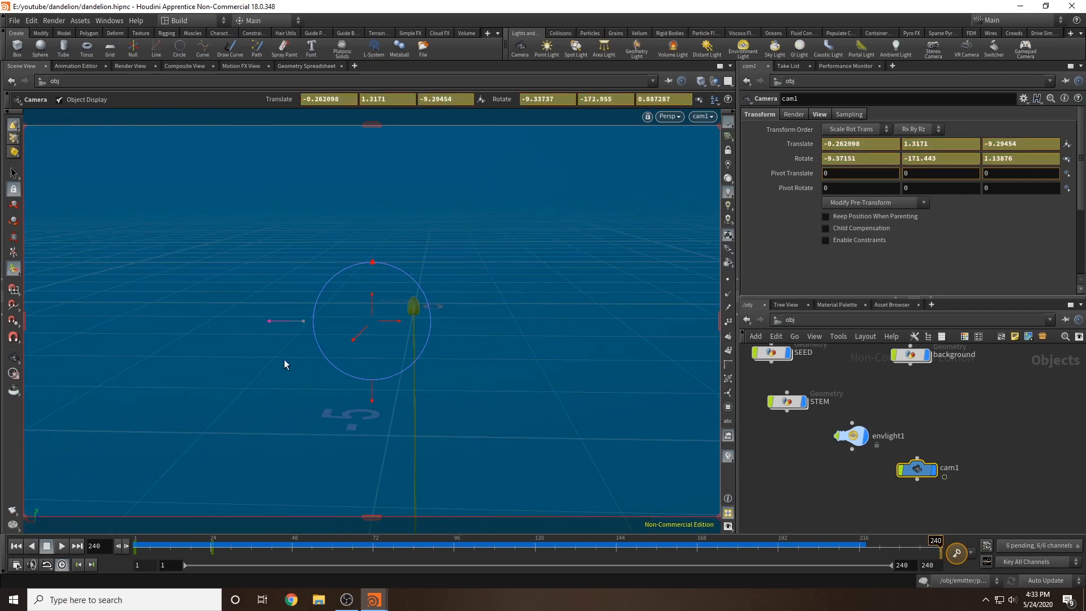
pyautogui.hotkey('ctrl', 'z')
pyautogui.moveTo(399, 321); pyautogui.dragTo(41, 338)
pyautogui.moveTo(359, 332); pyautogui.dragTo(296, 424)
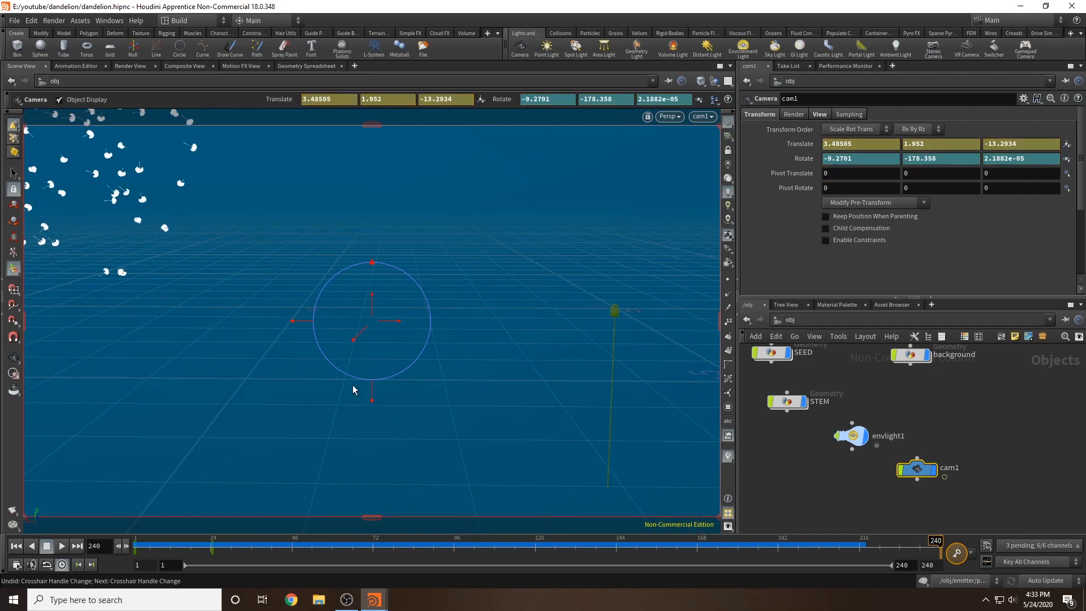
pyautogui.moveTo(396, 319); pyautogui.dragTo(331, 388)
pyautogui.moveTo(371, 303); pyautogui.dragTo(459, 168)
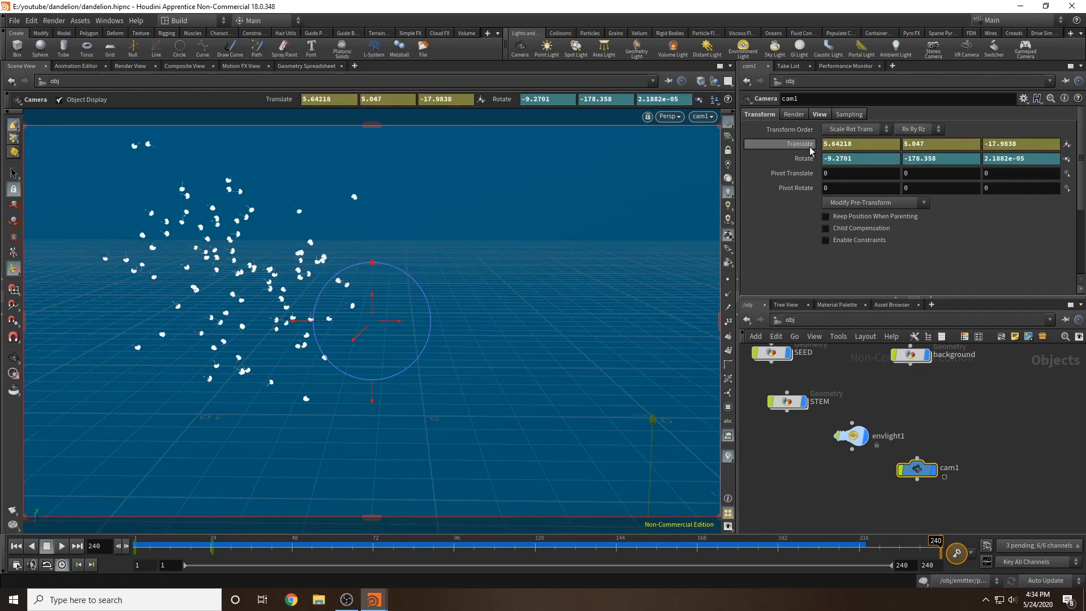
pyautogui.keyDown('alt'); pyautogui.click(810, 147); pyautogui.keyUp('alt')
pyautogui.keyDown('alt'); pyautogui.click(803, 162); pyautogui.keyUp('alt')
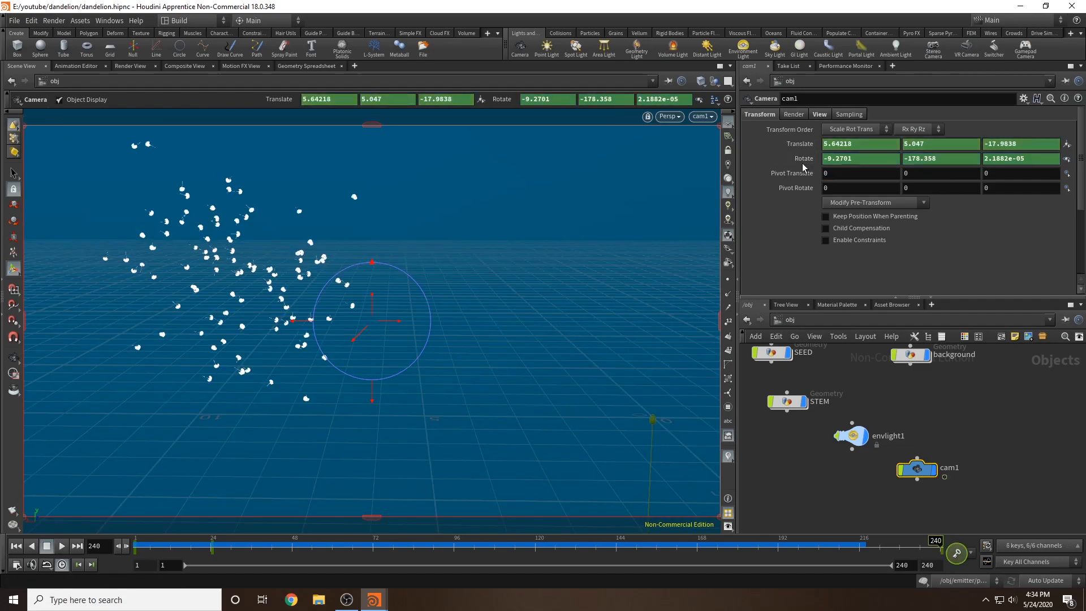
# - Play and scrub through the camera animation from frame 1, and save the scene file
pyautogui.moveTo(473, 542); pyautogui.dragTo(92, 536)
pyautogui.click(58, 547)
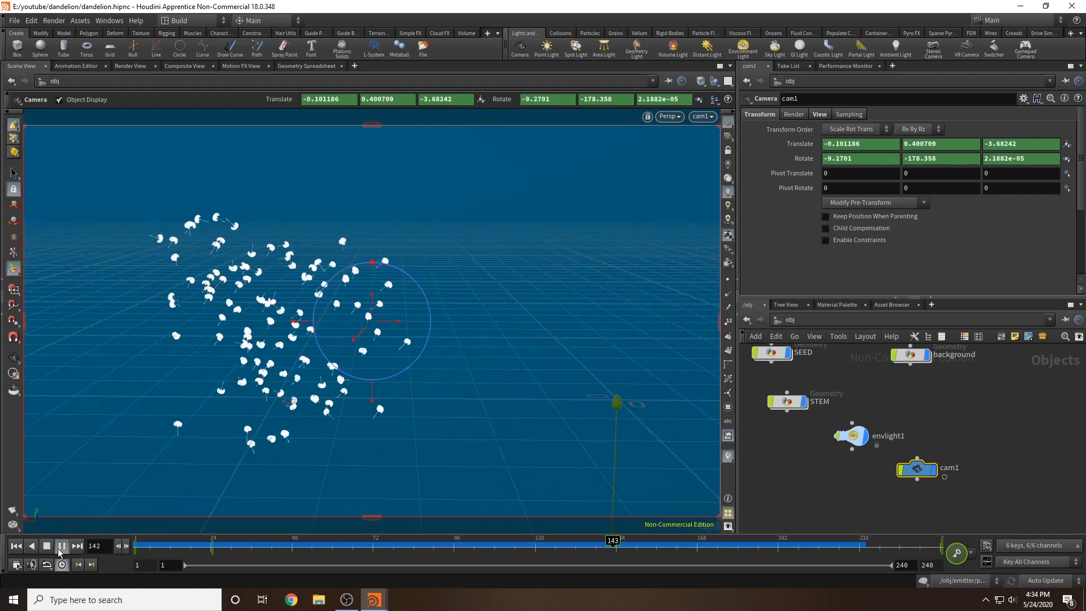
pyautogui.click(391, 542)
pyautogui.moveTo(391, 543); pyautogui.dragTo(119, 545)
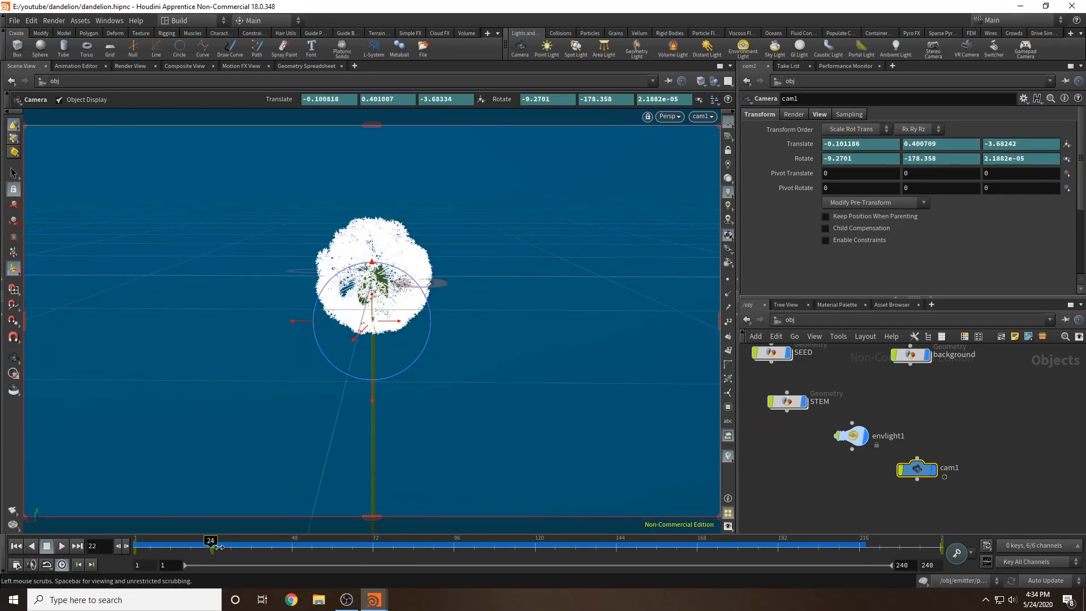
pyautogui.click(14, 21)
pyautogui.click(34, 80)
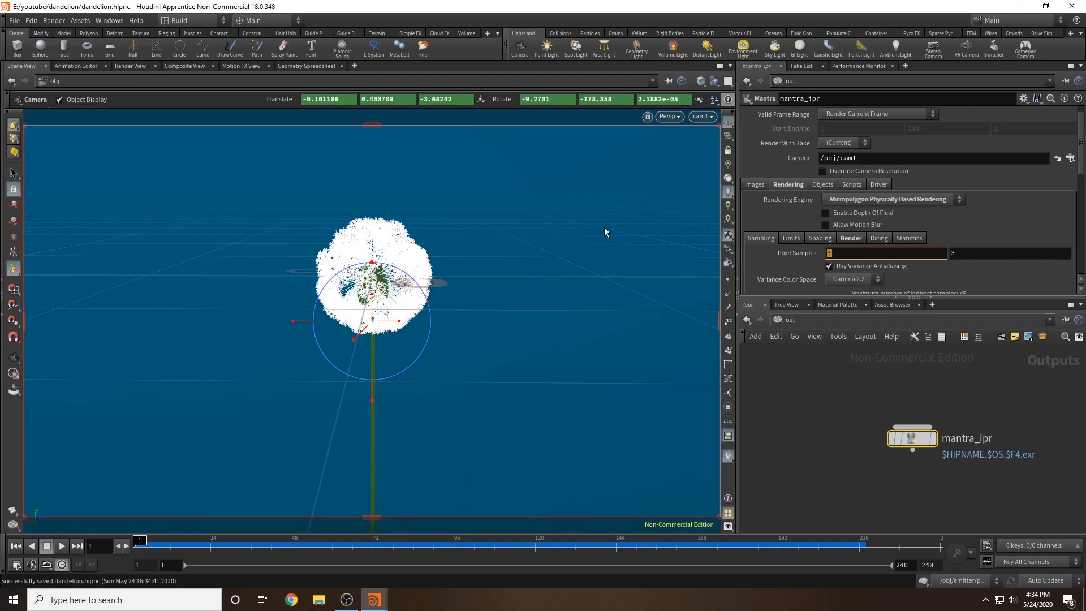
# - Set the Pixel Samples of the mantra_ipr render node to 10 by 10
pyautogui.press('Tab')
pyautogui.write('10')
pyautogui.click(835, 352)
# - Examine the mantra_ipr node's sampling settings, including pixel samples, ray samples, noise level and the quality multipliers
pyautogui.scroll(-5, 841, 230)
pyautogui.scroll(6, 805, 209)
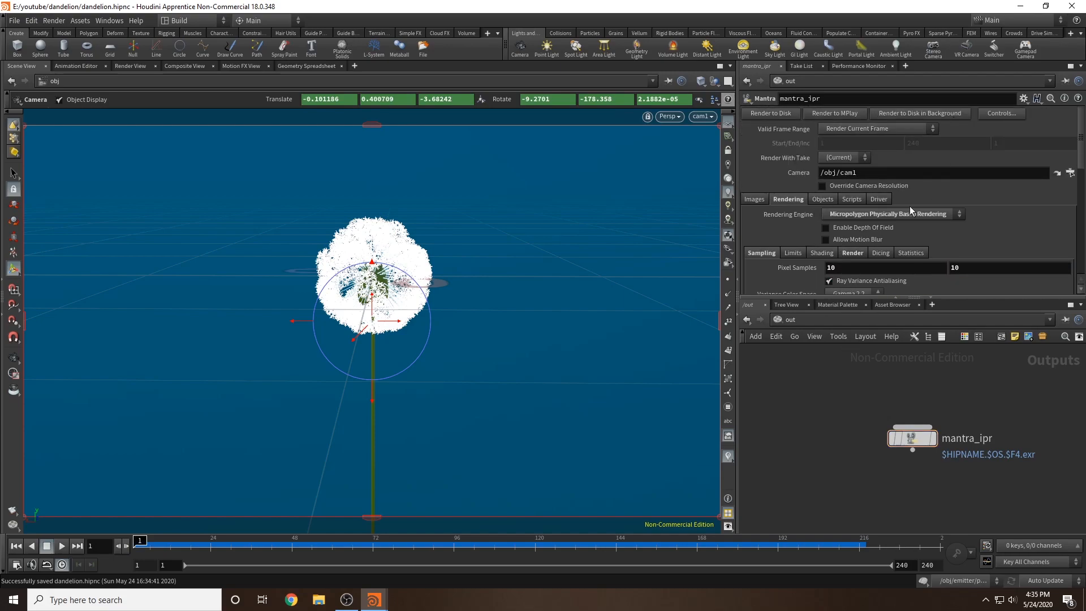
pyautogui.scroll(-3, 926, 193)
pyautogui.scroll(-3, 861, 184)
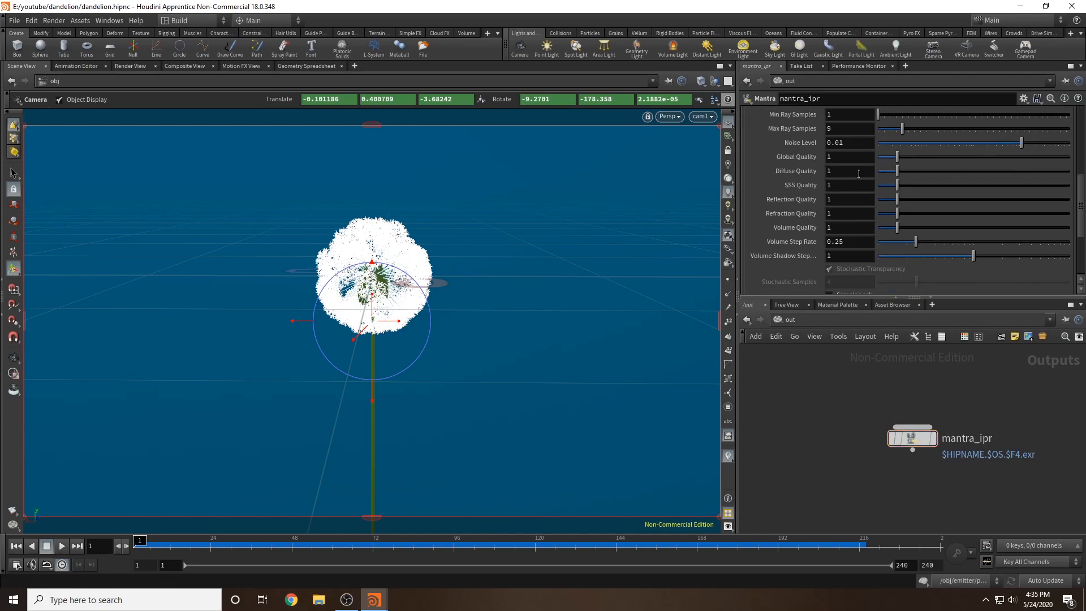
pyautogui.scroll(6, 806, 160)
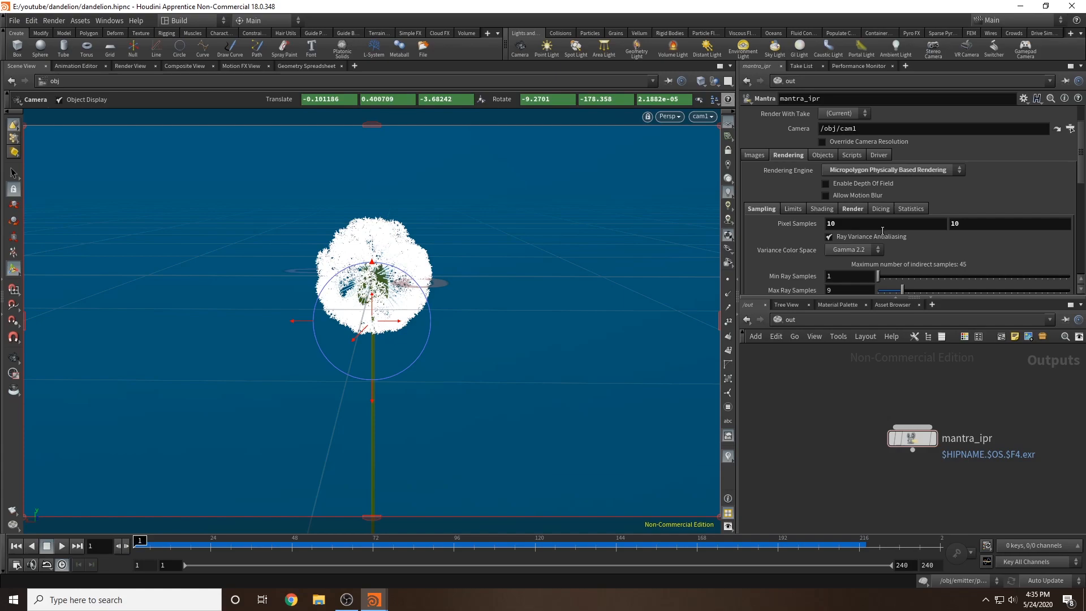
pyautogui.scroll(-6, 882, 230)
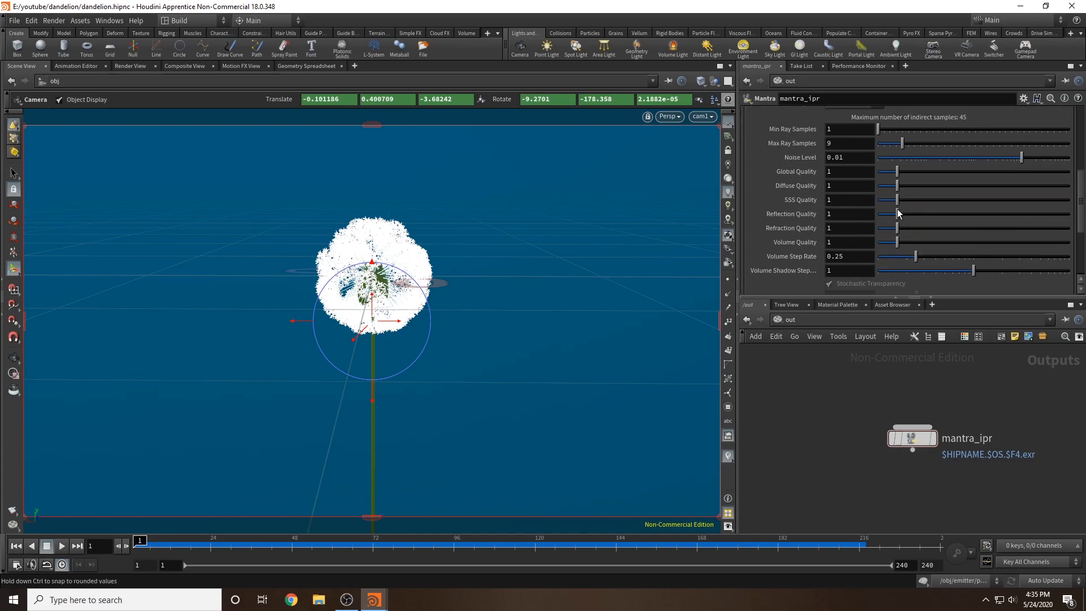
pyautogui.scroll(5, 896, 211)
pyautogui.moveTo(806, 208)
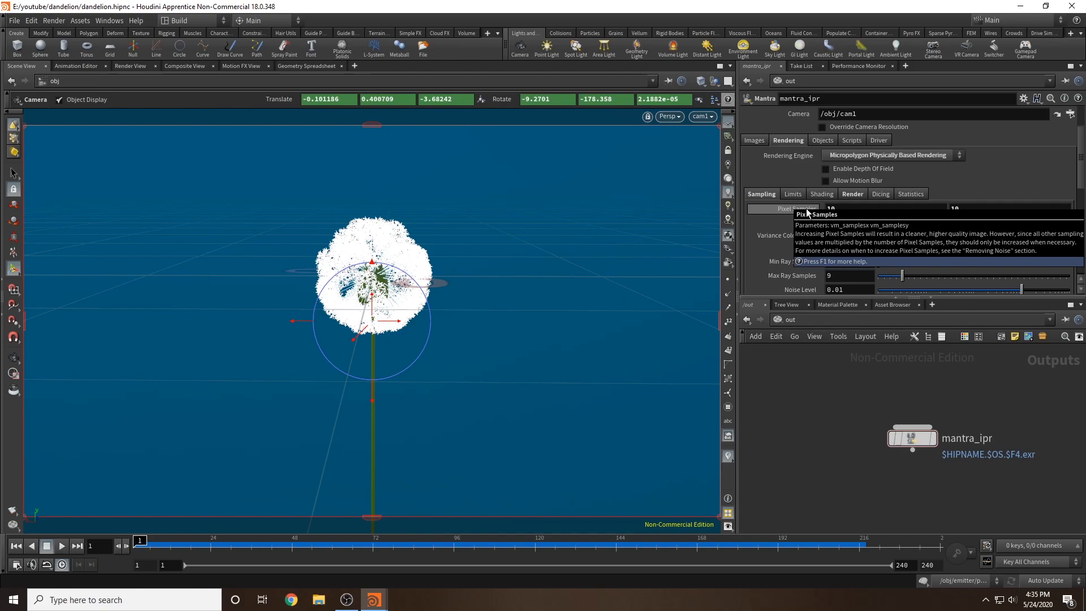
pyautogui.scroll(3, 969, 172)
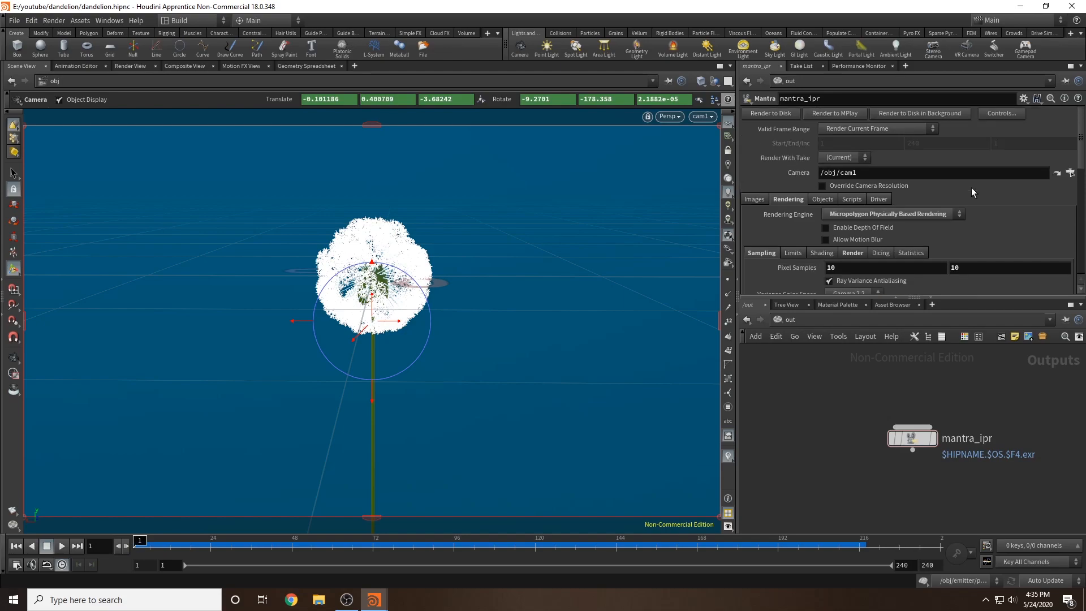